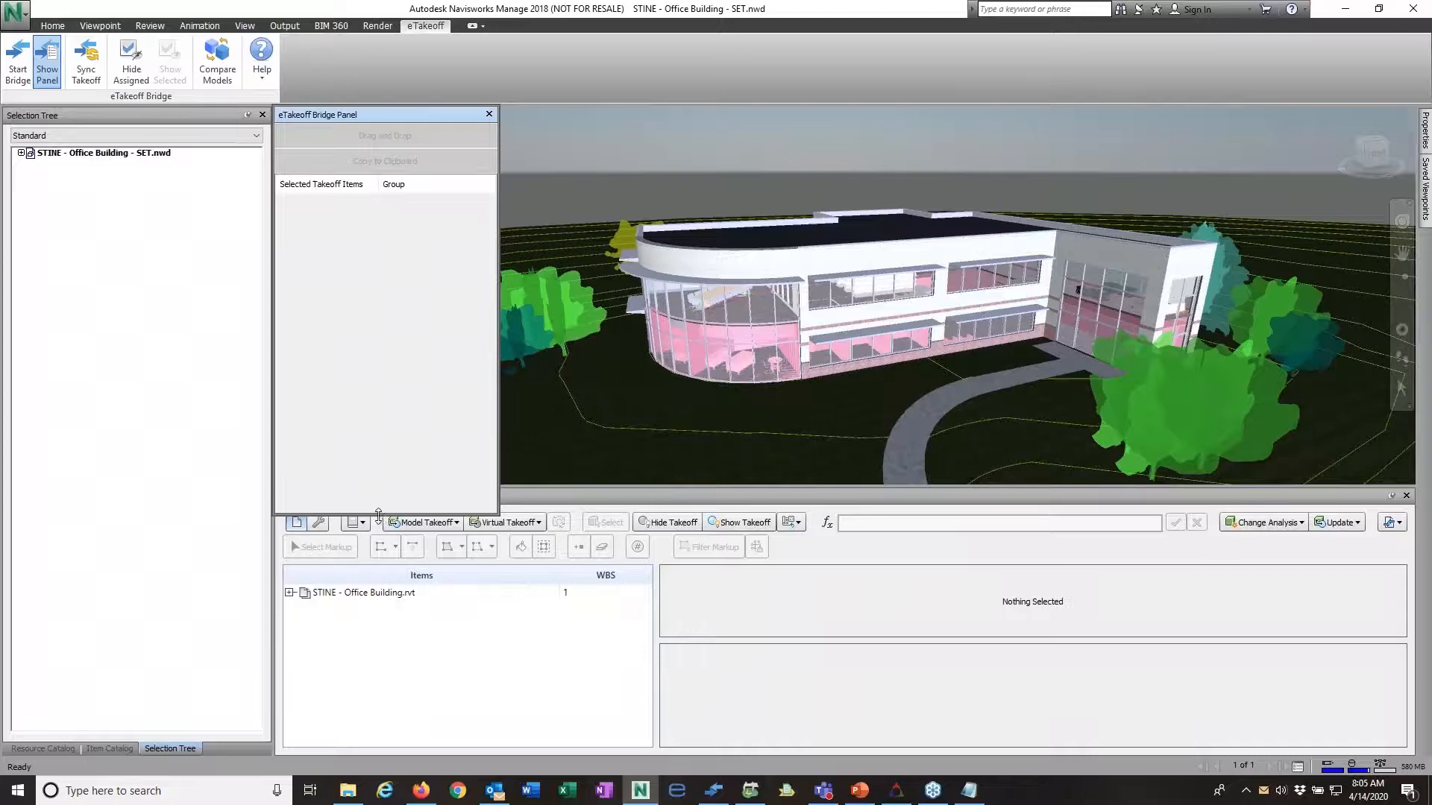
Step: Shorten the eTakeoff Bridge Panel so it clears the Quantification Workbook, and select the curved masonry wall on the upper storey
left_click_drag(378, 515, 379, 489)
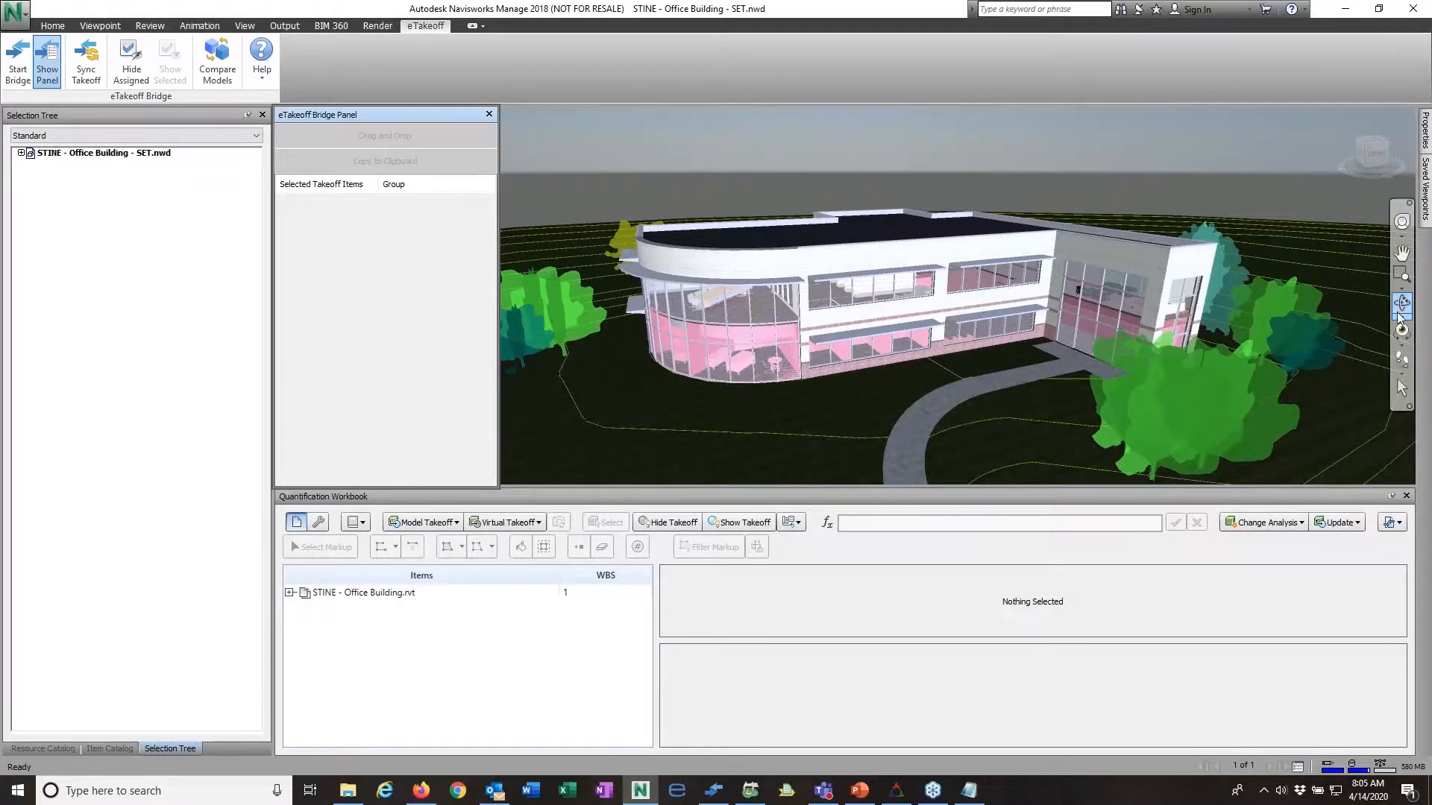
left_click(1402, 304)
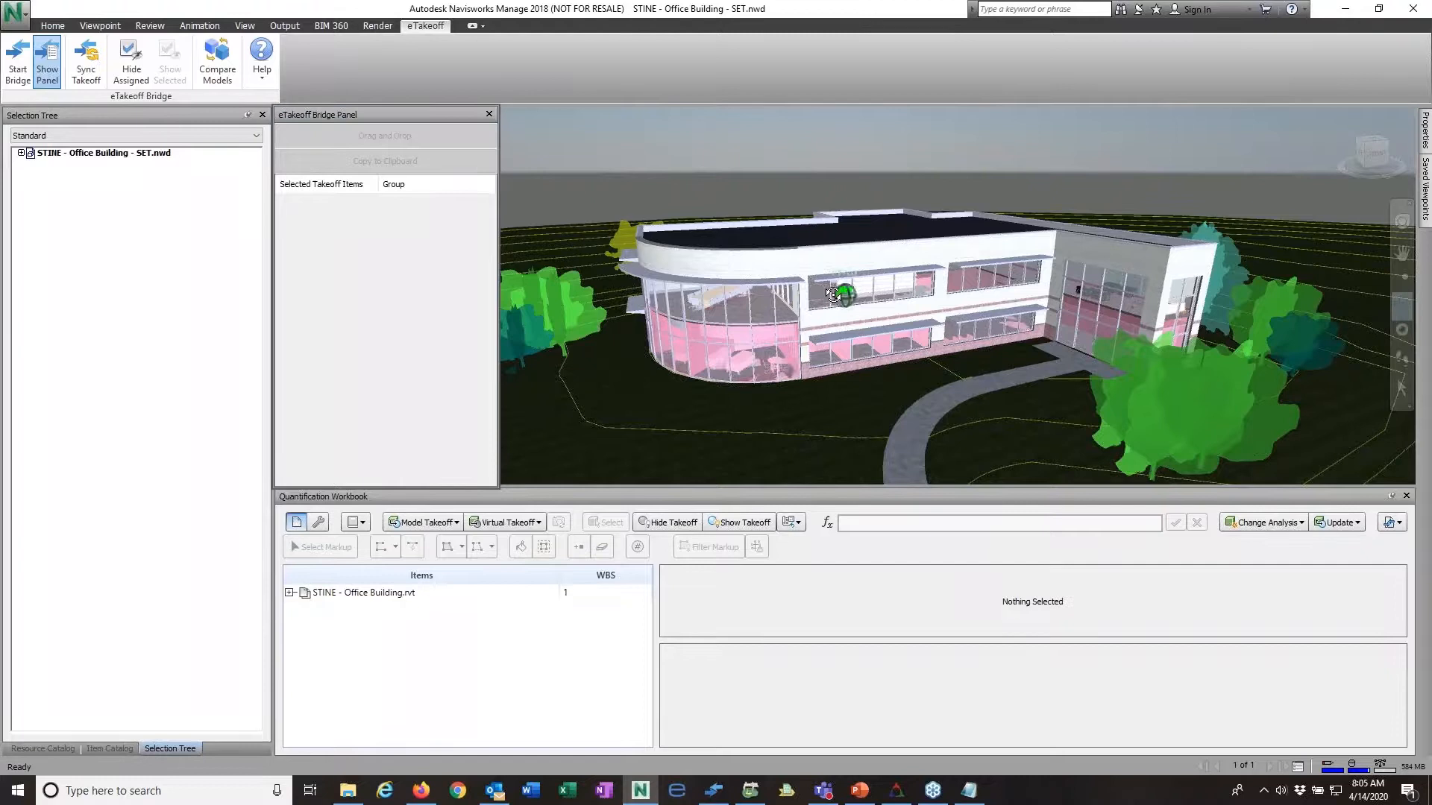
left_click_drag(906, 302, 837, 297)
left_click_drag(967, 295, 968, 279)
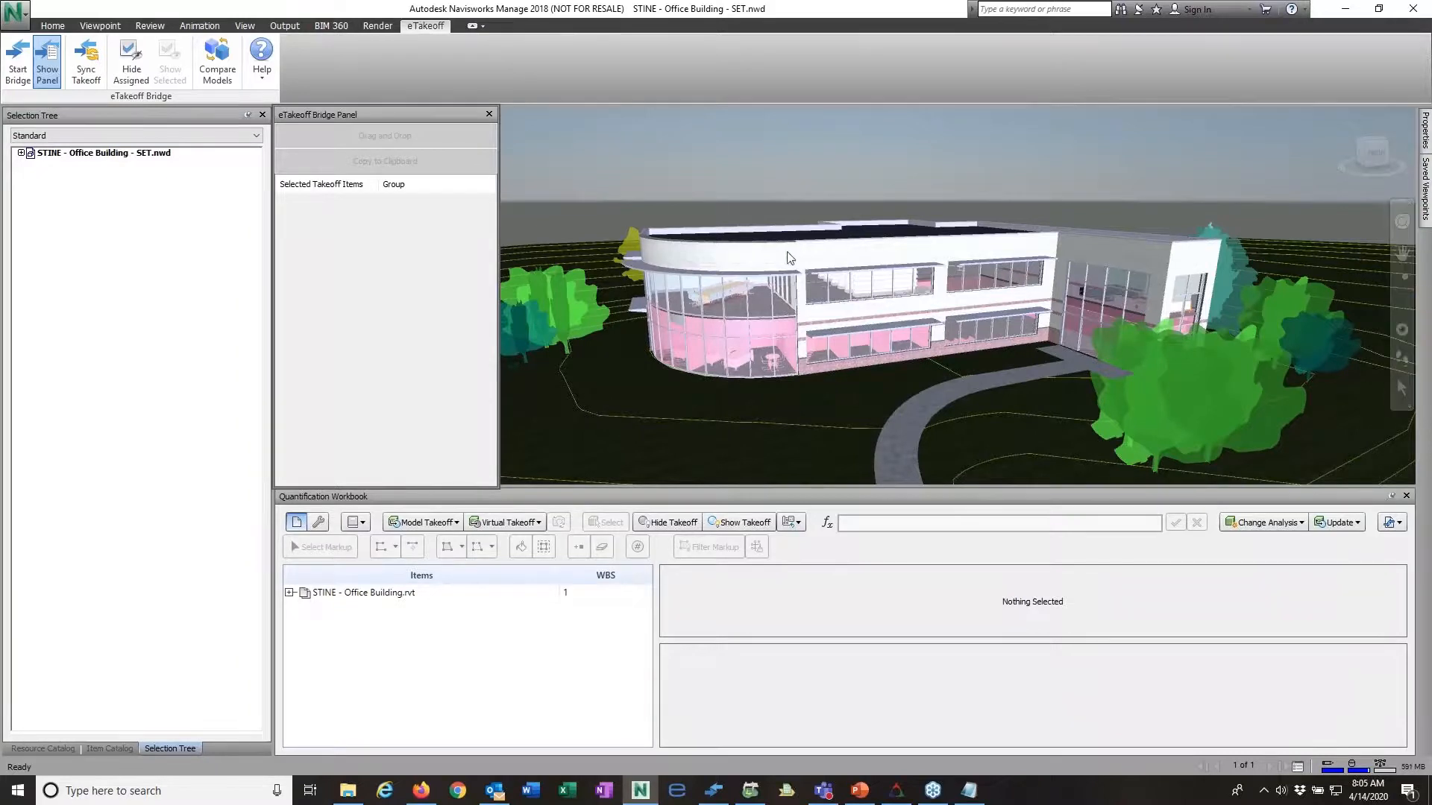
left_click(757, 253)
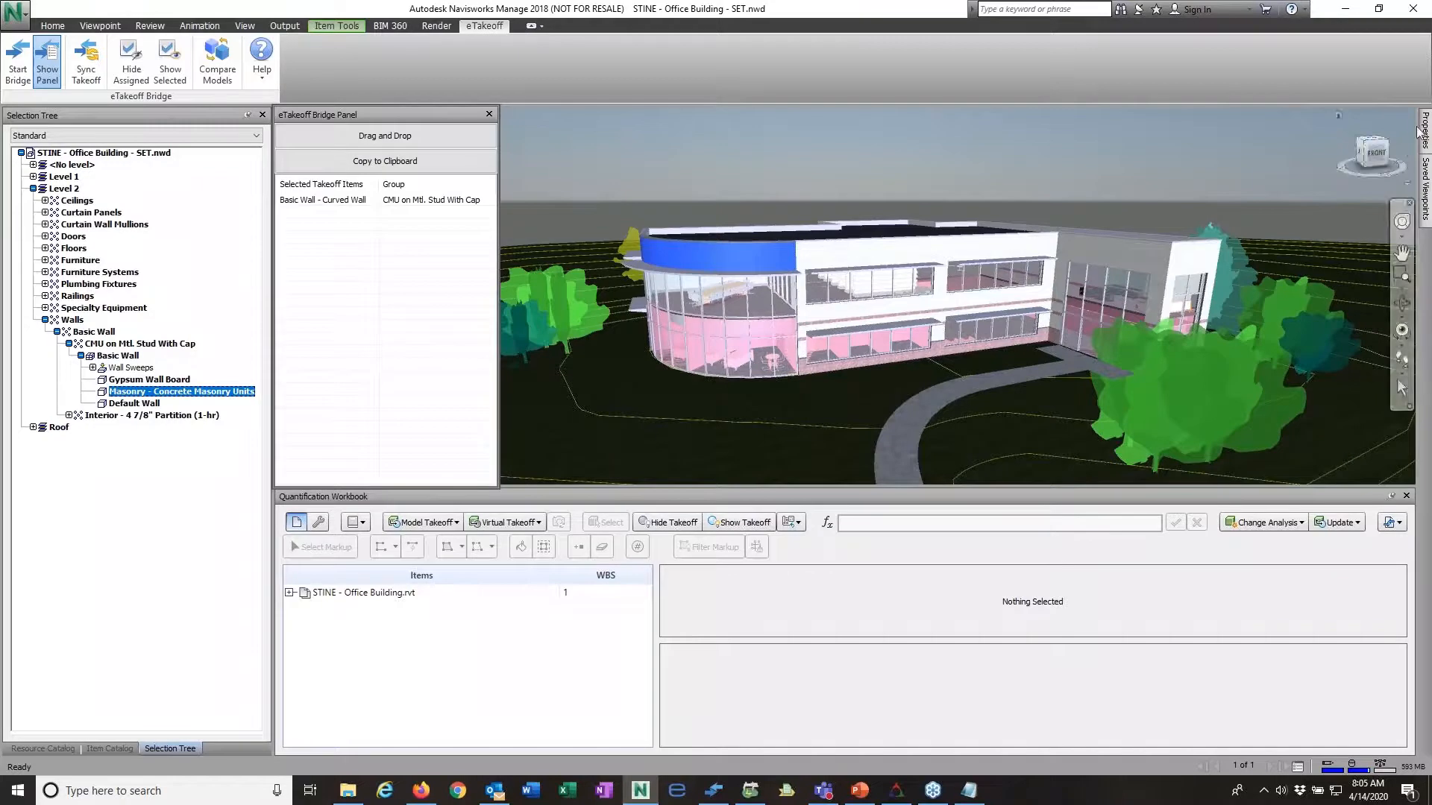
Step: View the curved wall's material properties, then select the long front exterior wall beside it
mouse_move(1426, 131)
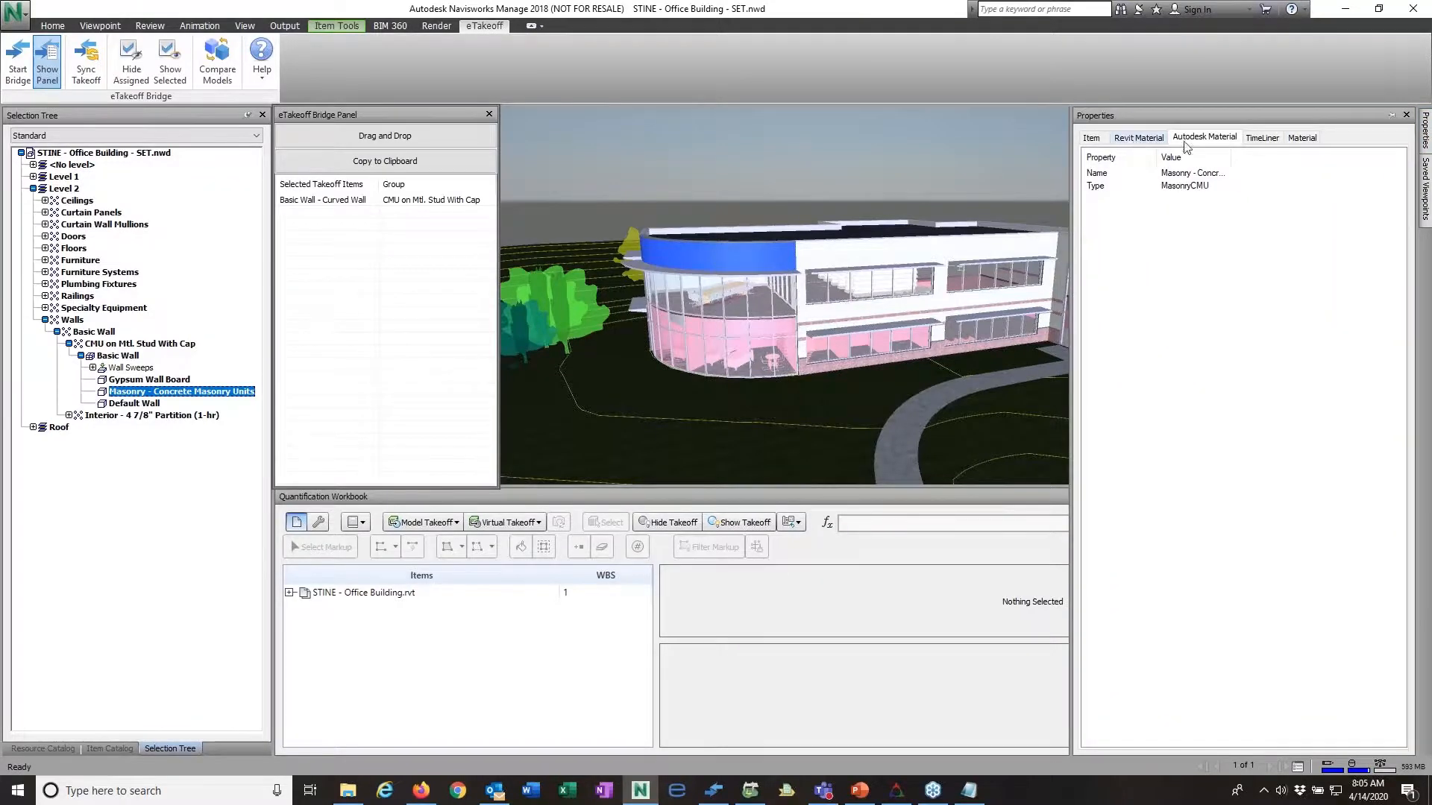
left_click(1301, 138)
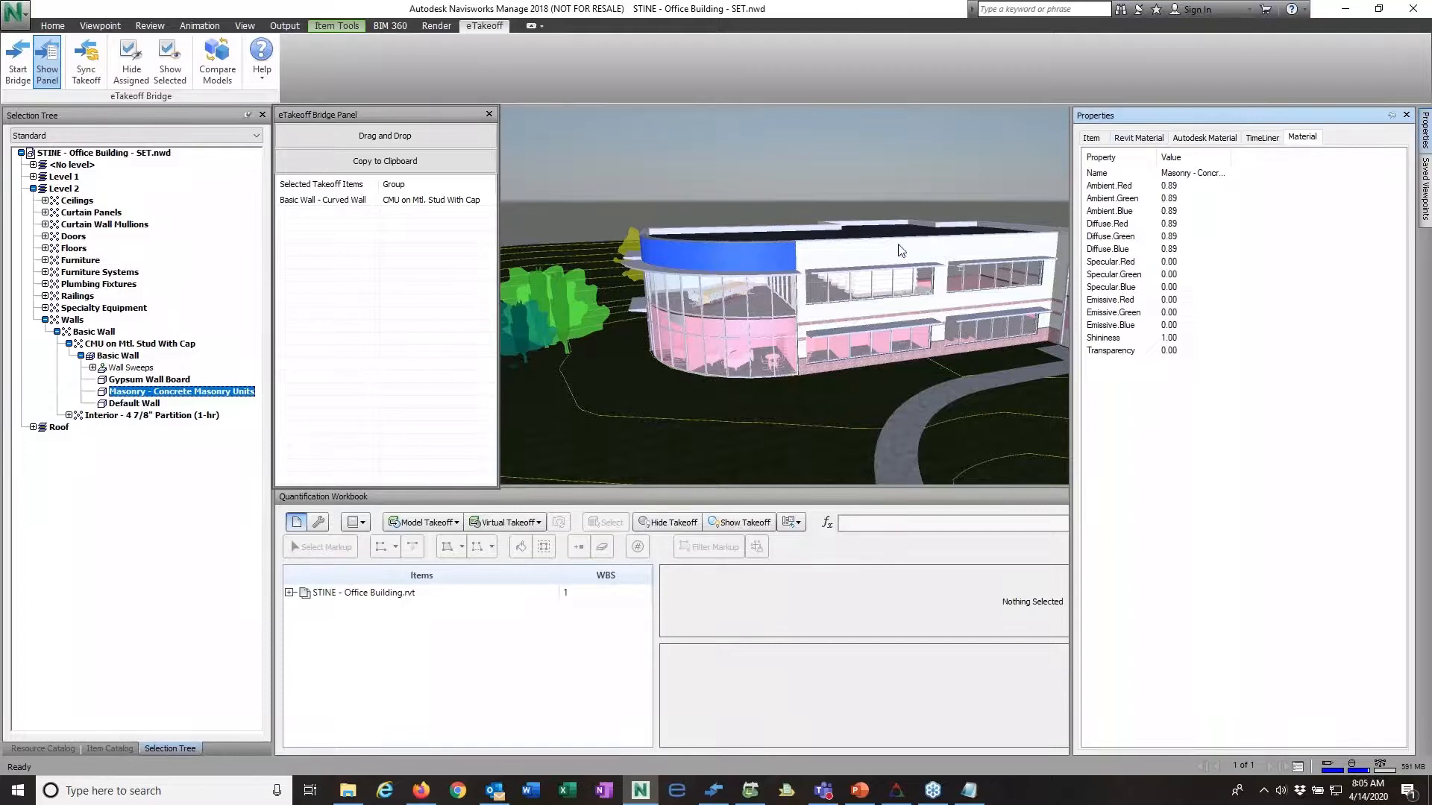
left_click(1059, 262)
left_click(1425, 135)
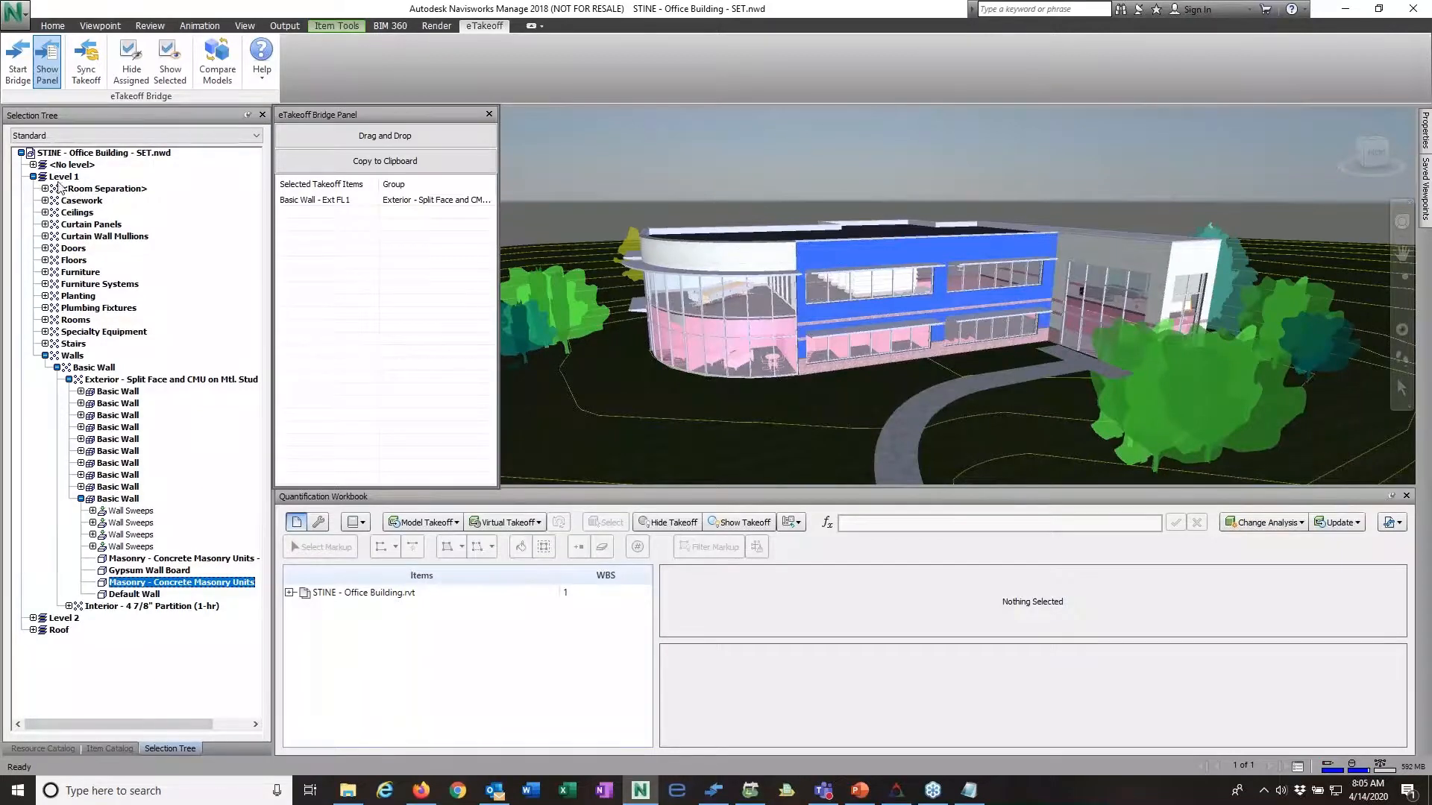
Step: Collapse the selected exterior wall's components in the selection tree and expand the Interior - 4 7/8" Partition (1-hr) group
left_click(69, 379)
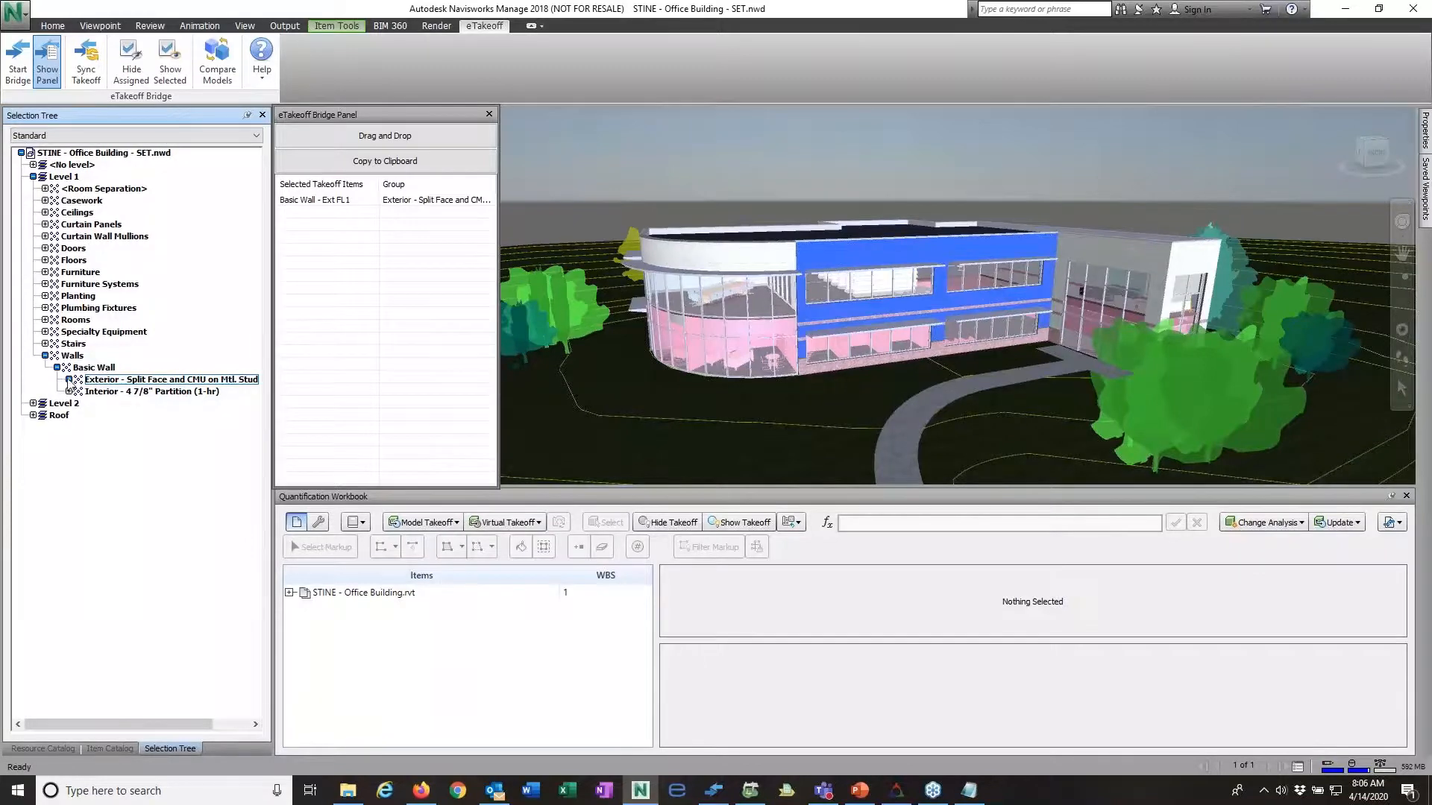
left_click(68, 380)
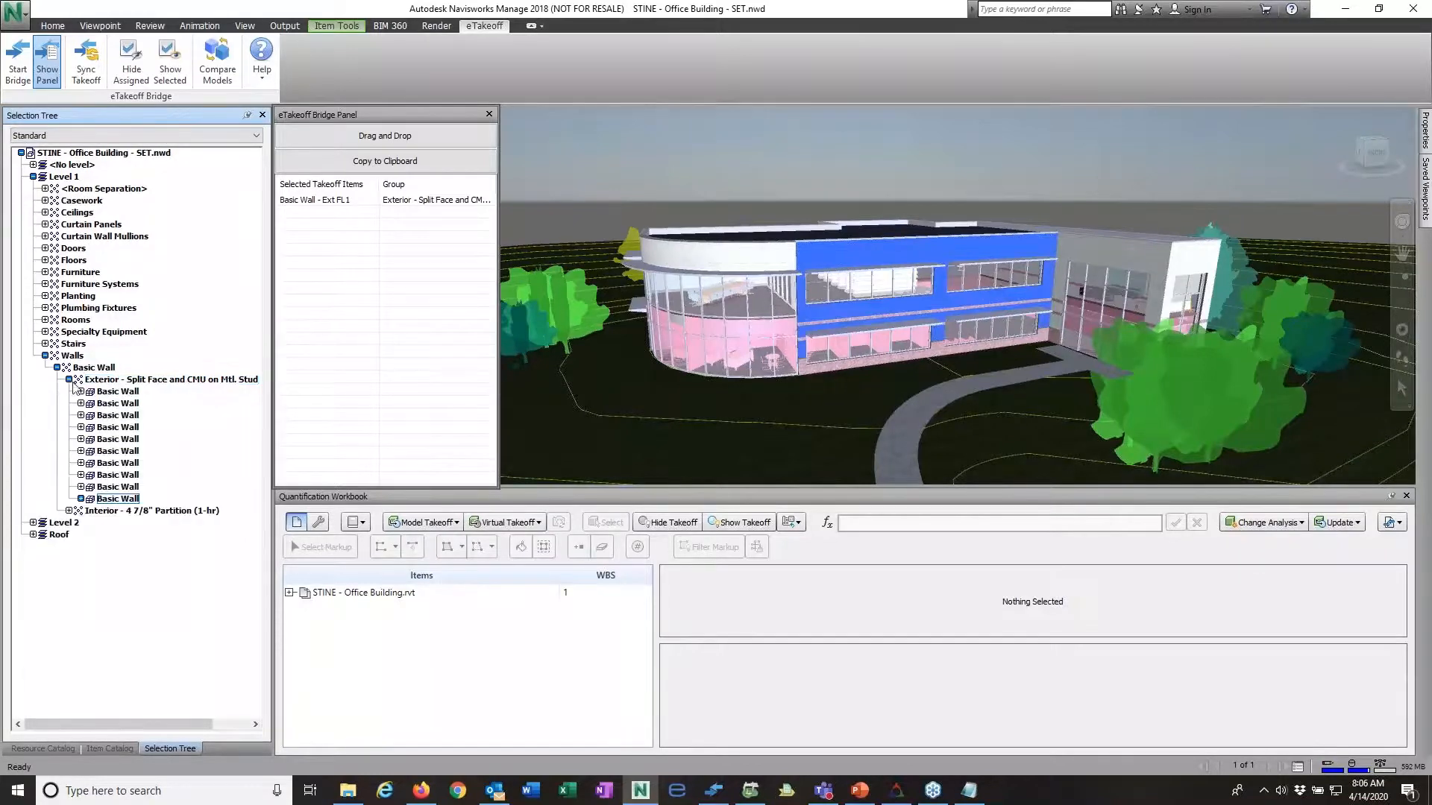
left_click(82, 499)
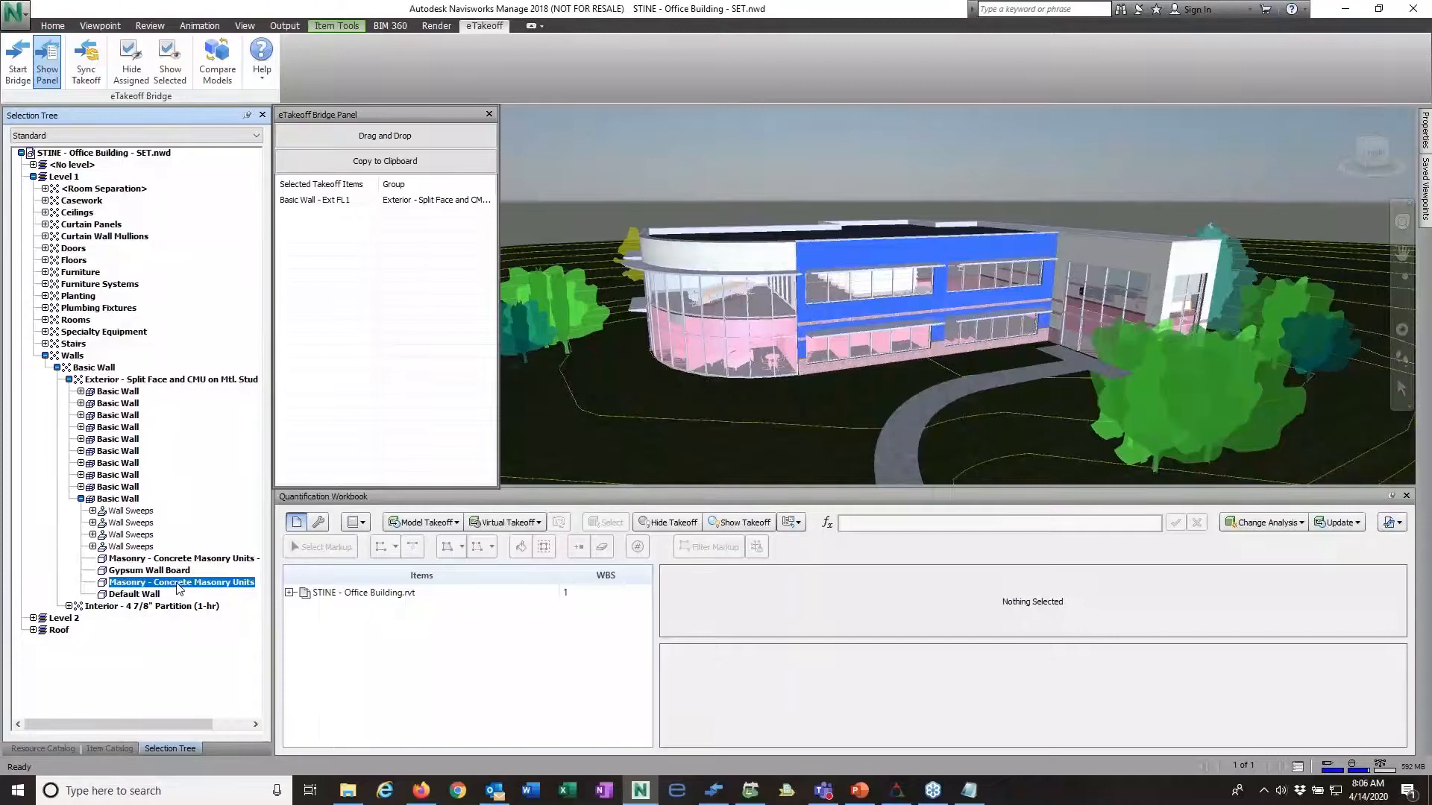
left_click(81, 499)
left_click(69, 511)
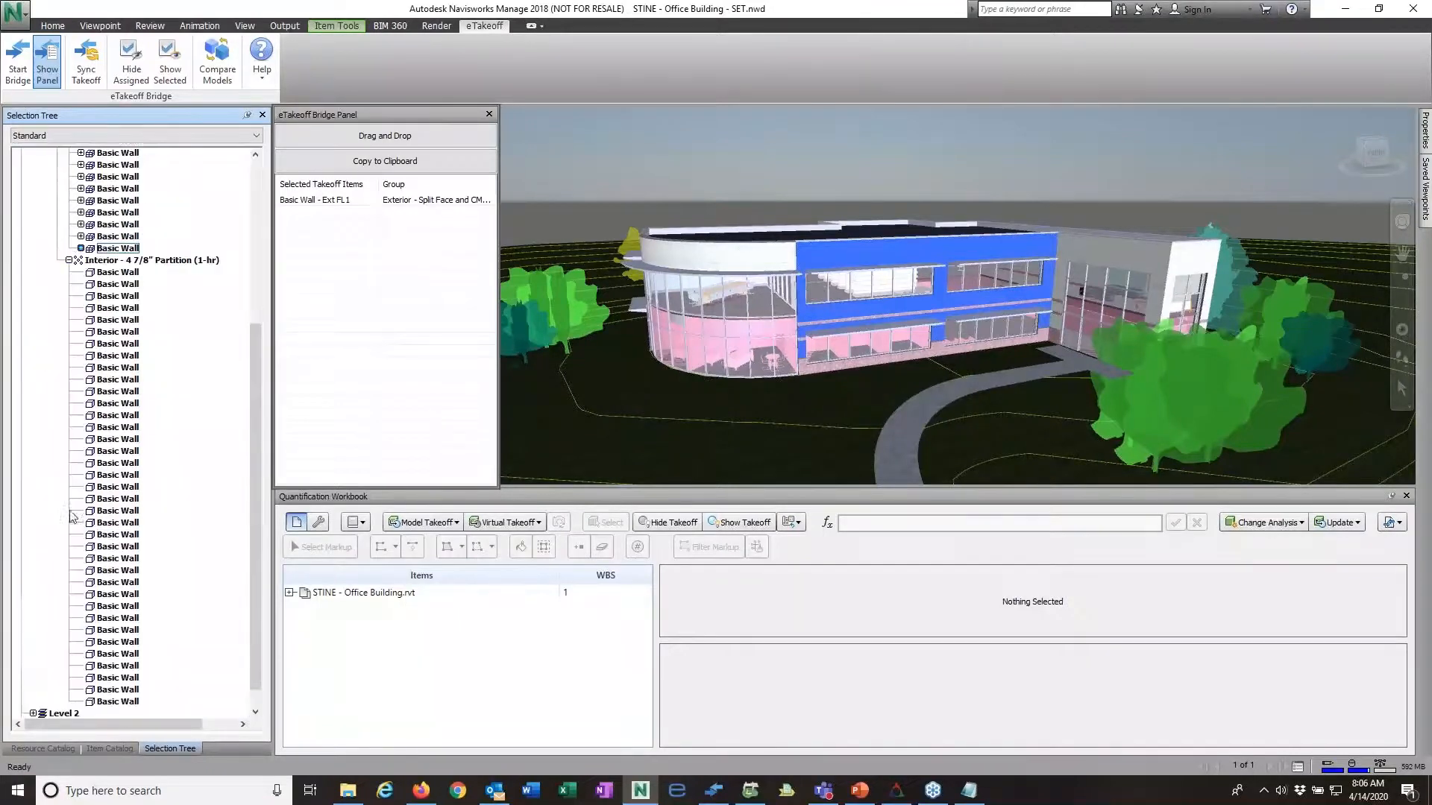
Step: Isolate the first Basic Wall of the interior partition group in the model, then restore the full building view
left_click(130, 273)
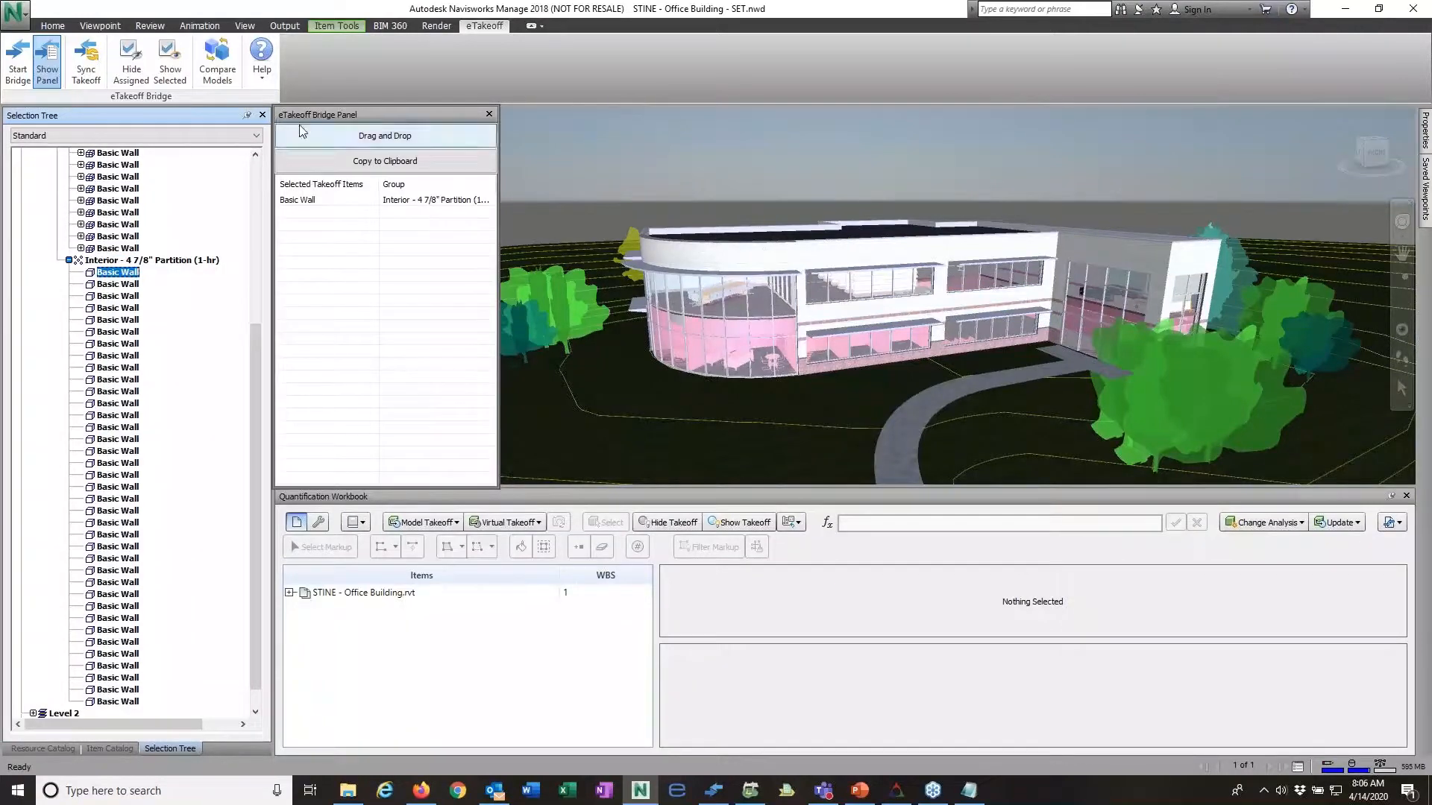
left_click(171, 63)
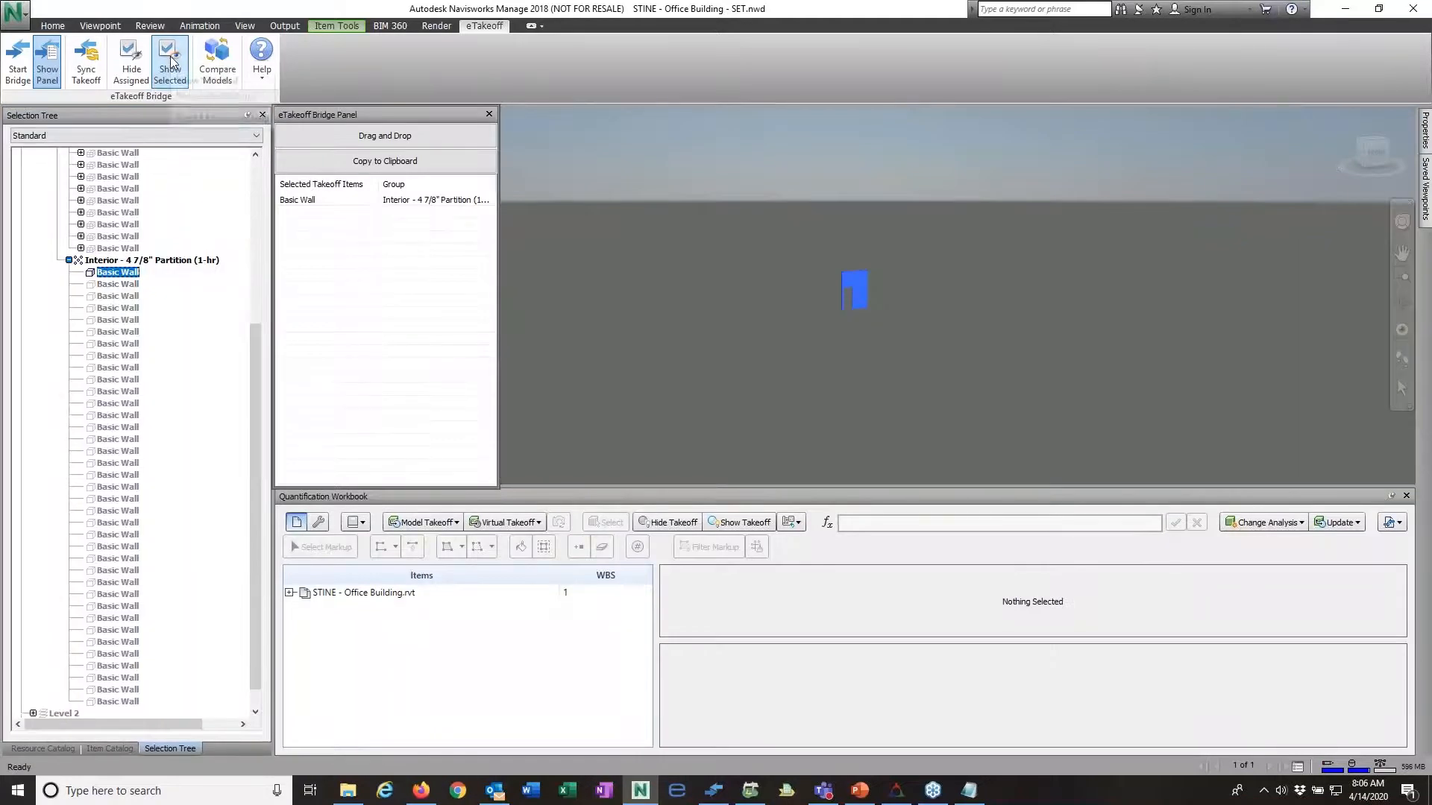
left_click(173, 69)
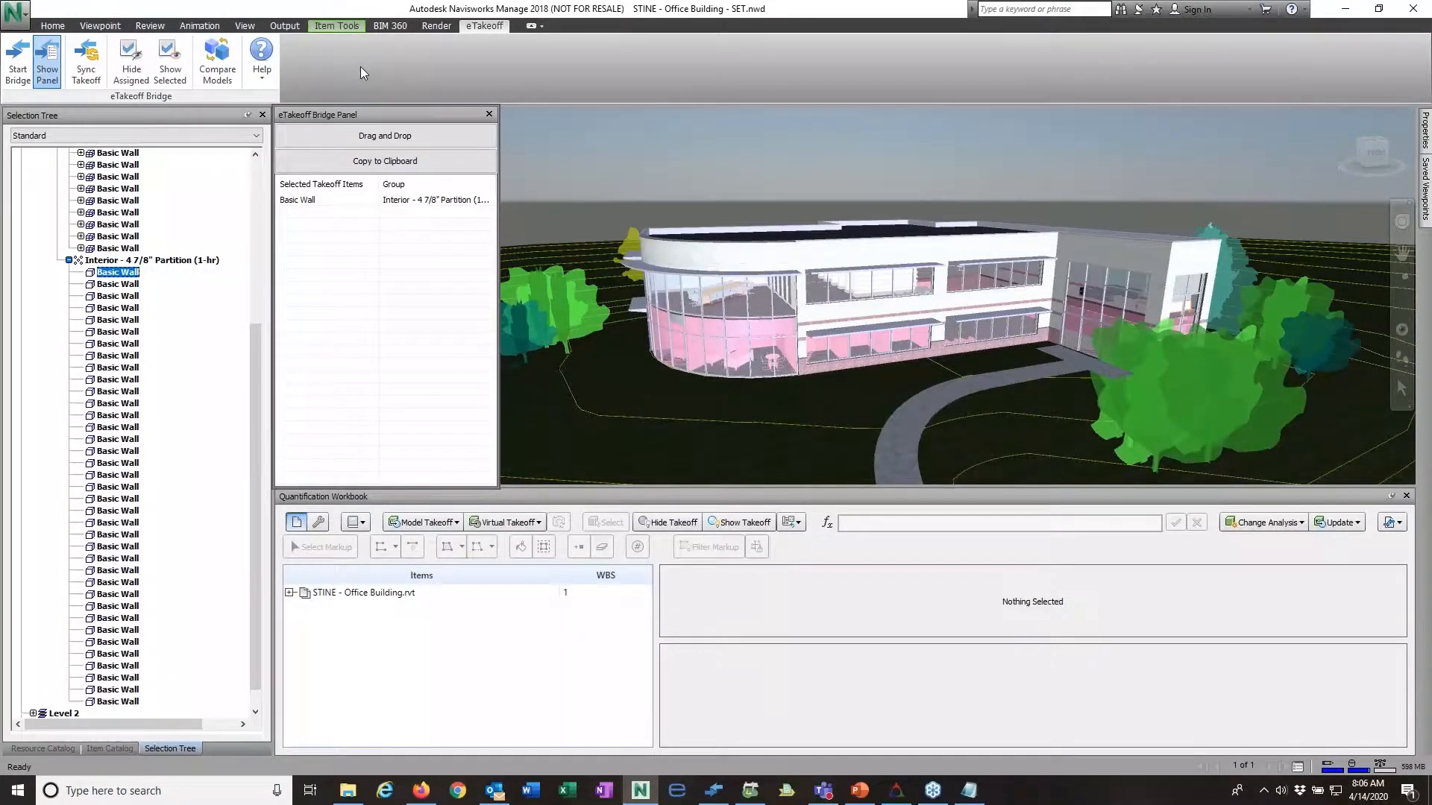
left_click(53, 26)
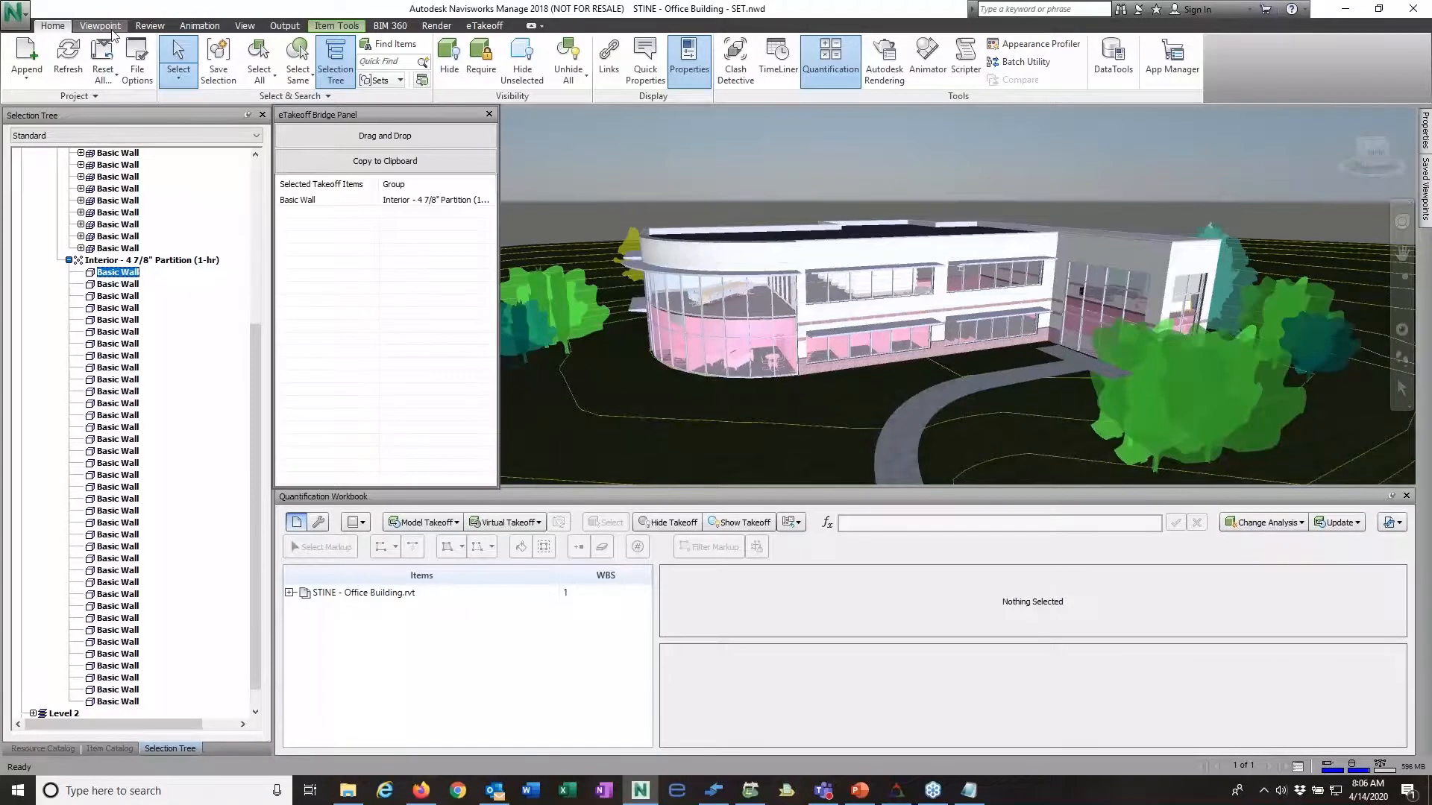
left_click(101, 26)
left_click(150, 26)
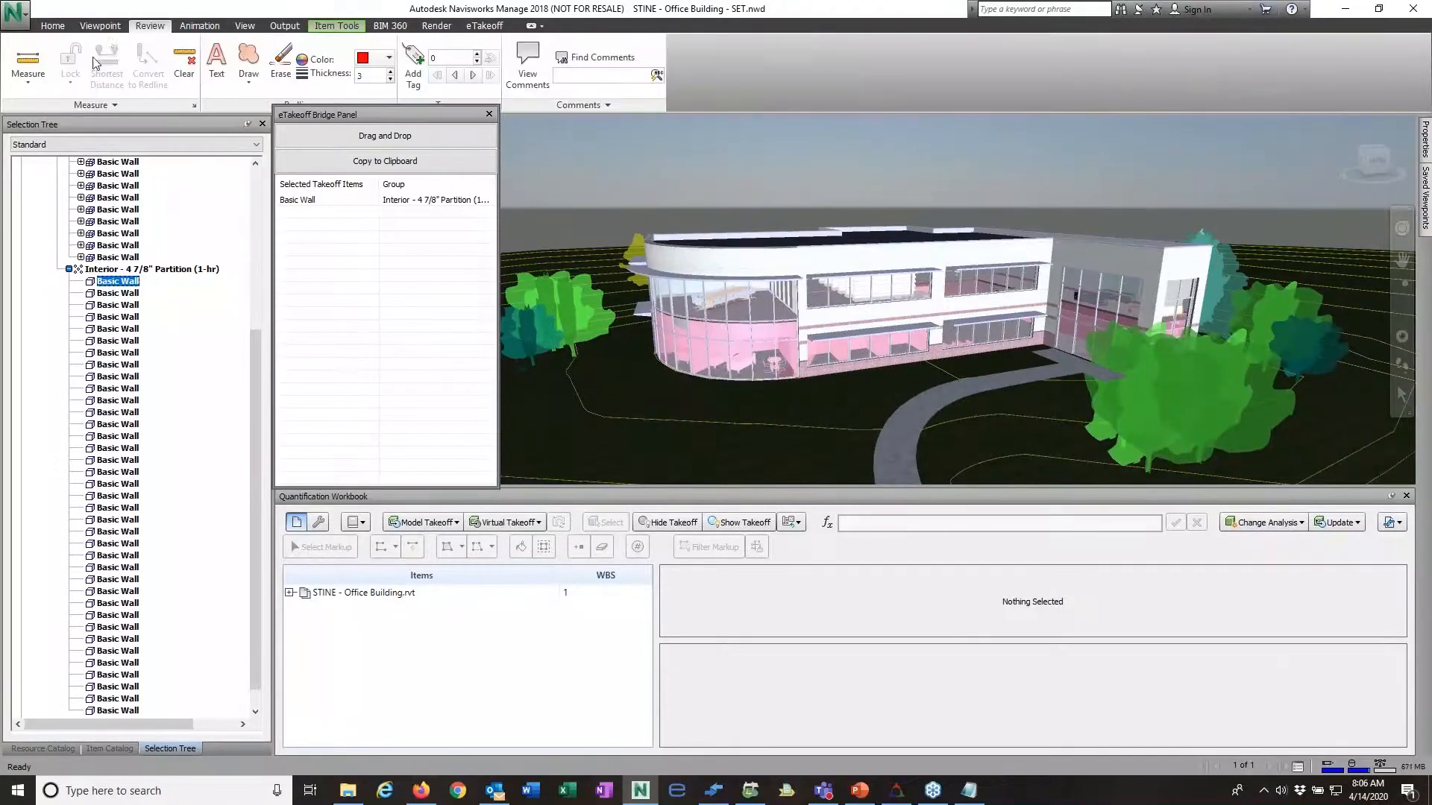
left_click(52, 26)
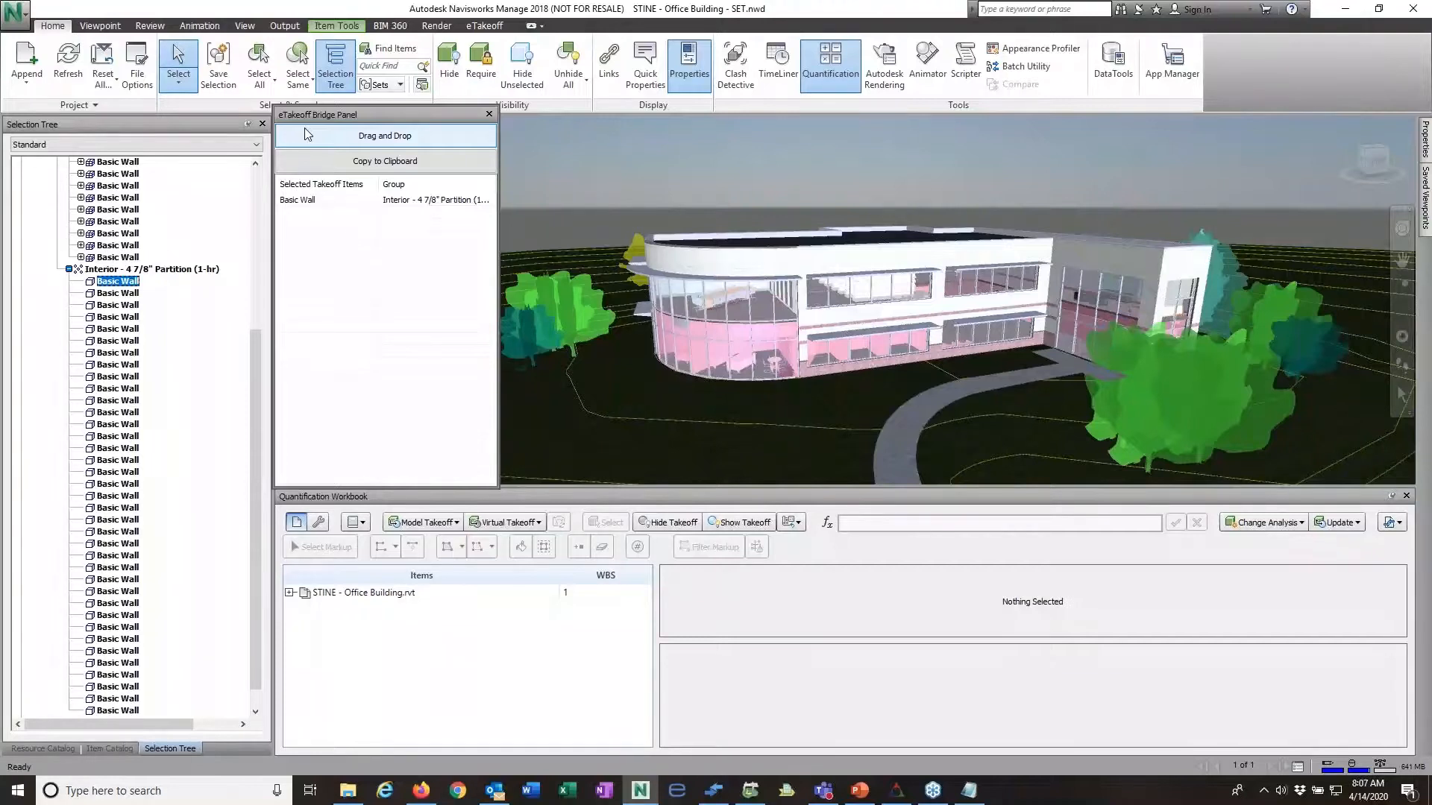
left_click(492, 31)
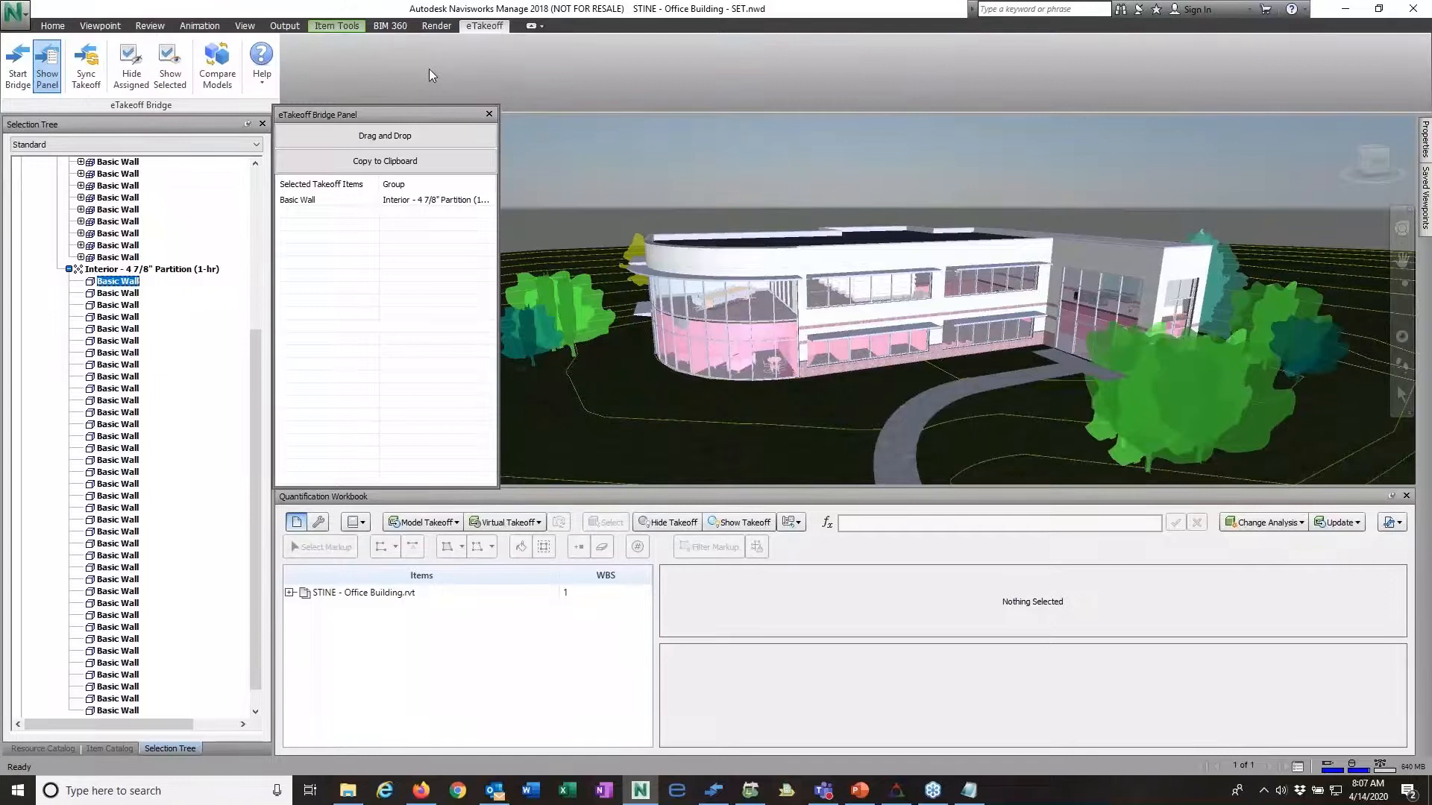
Step: Dismiss the incoming Outlook reminder notifications
left_click(1407, 661)
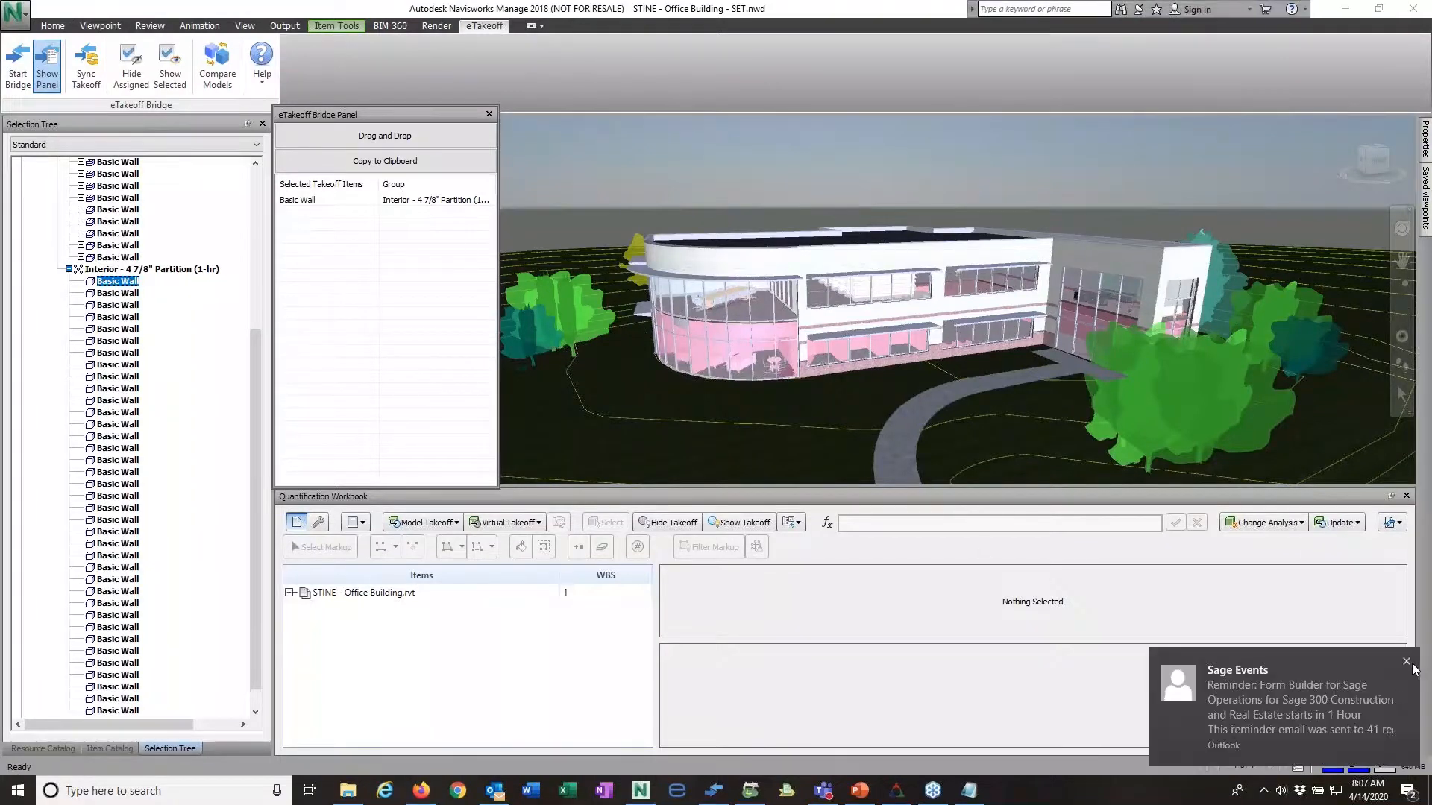
left_click(1407, 663)
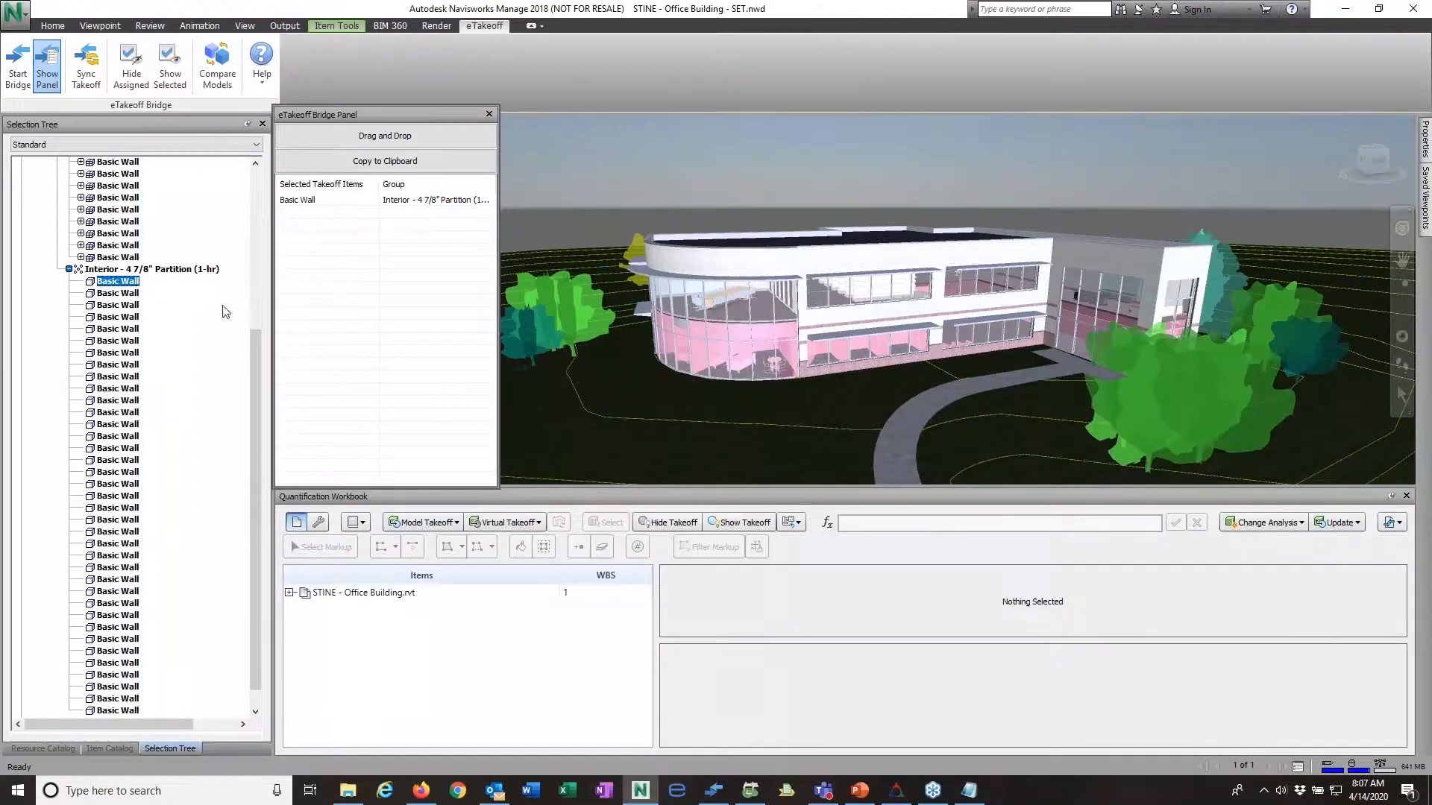
Step: Examine the selected interior partition wall's Element ID and WOMENS 12 room properties
left_click_drag(261, 405, 265, 278)
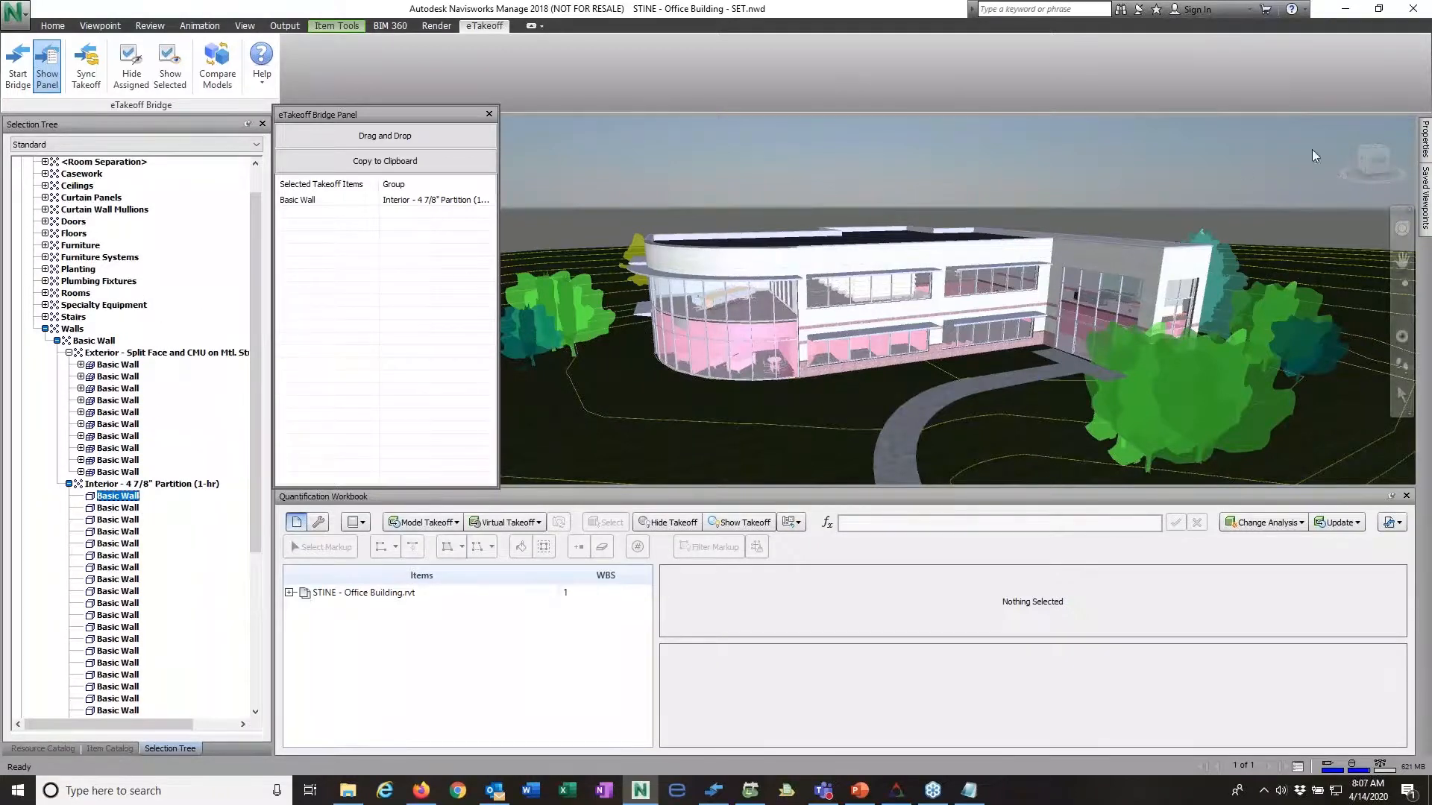
mouse_move(1425, 143)
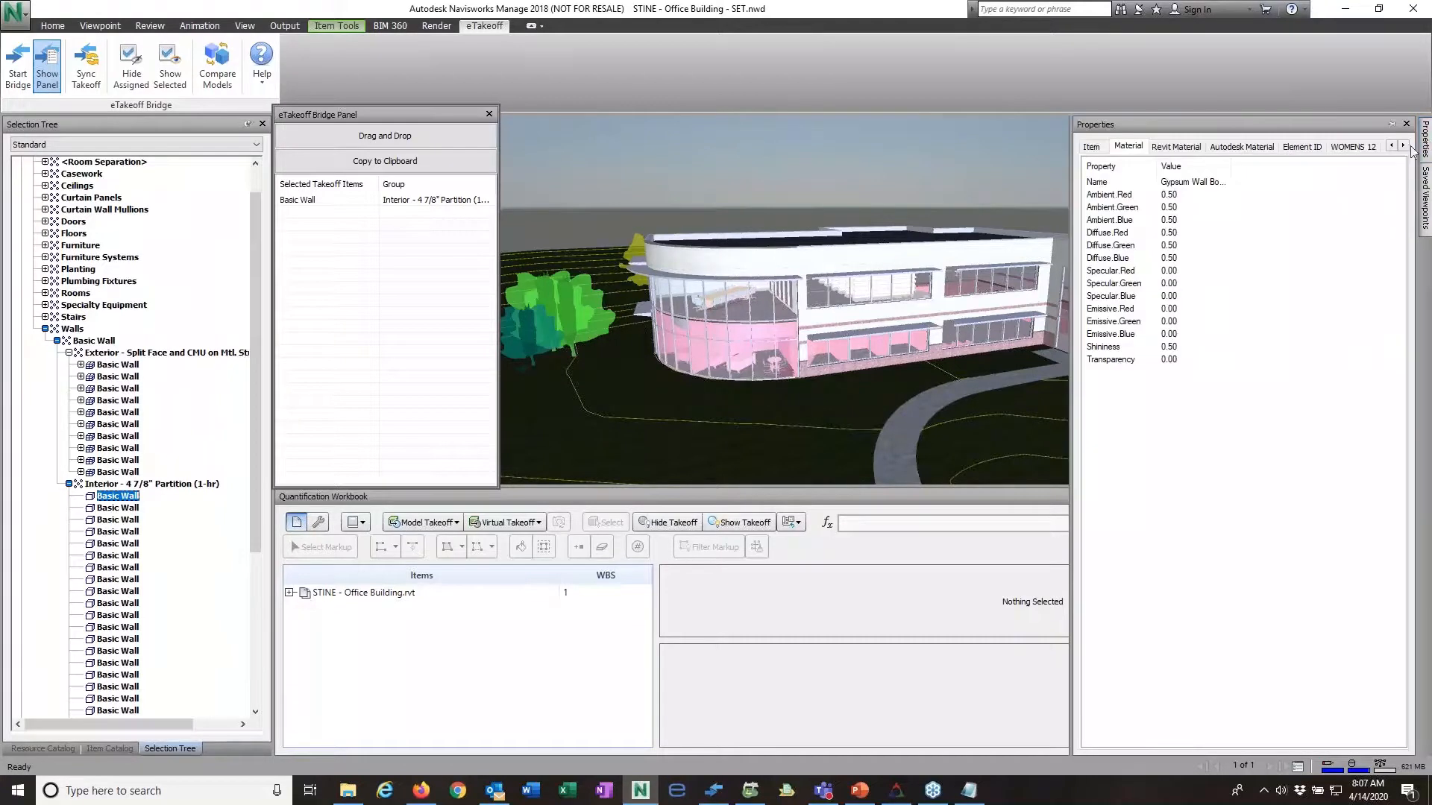
left_click(1302, 147)
left_click(1346, 148)
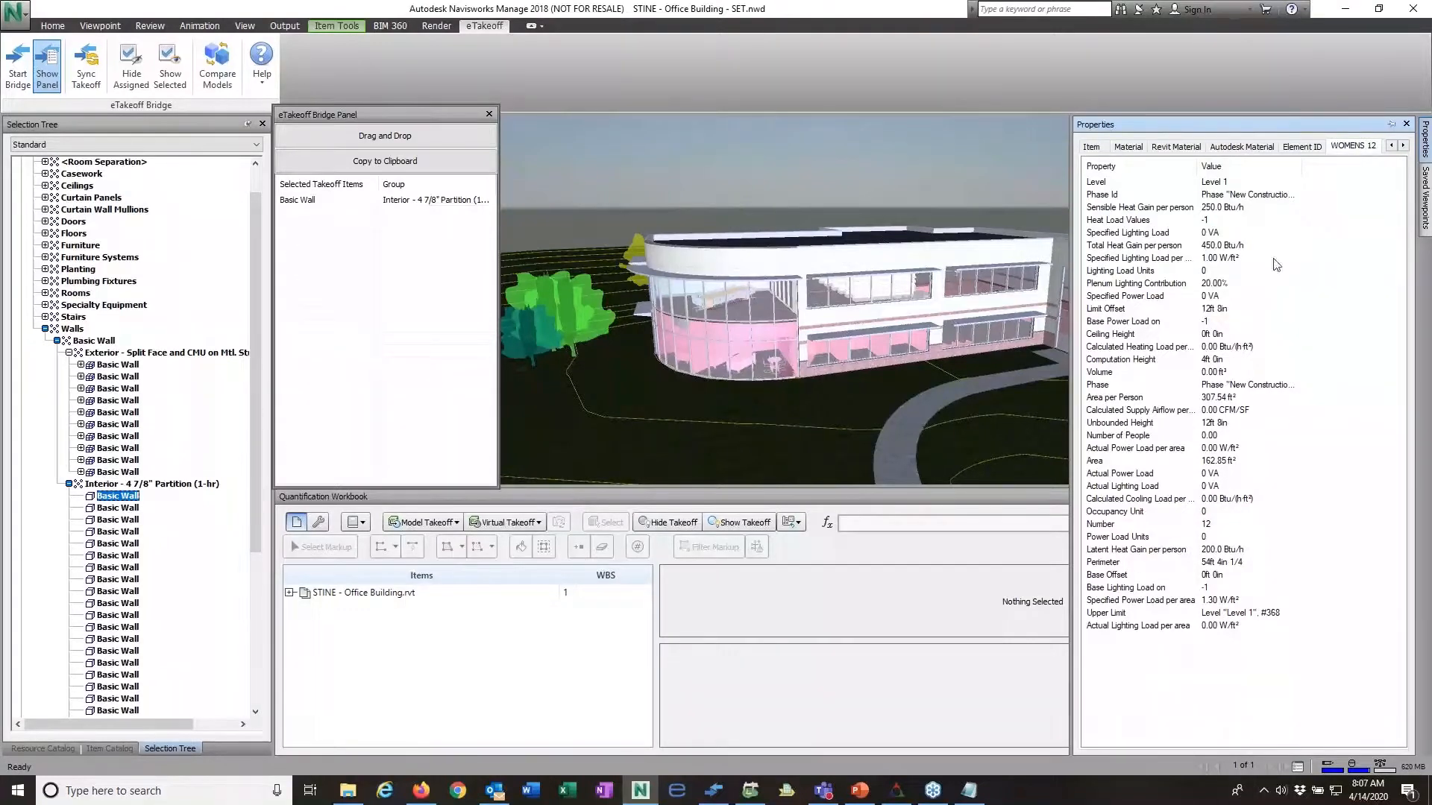
Step: Examine the interior wall's TimeLiner, Phase Created, Base Constraint and Top Constraint properties
left_click(1403, 146)
left_click(1402, 146)
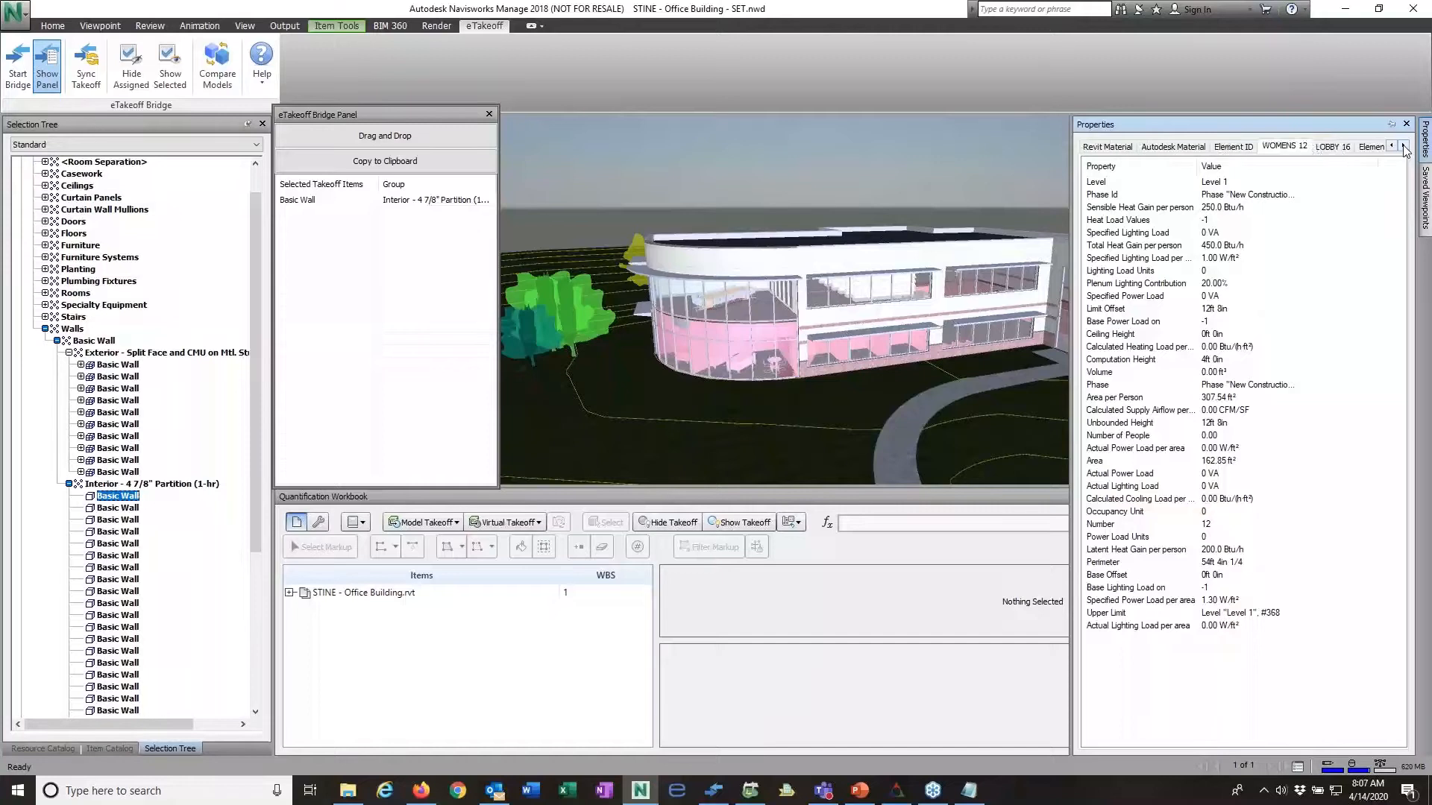
left_click(1403, 146)
left_click(1403, 146)
left_click(1403, 146)
left_click(1403, 146)
left_click(1403, 146)
left_click(1403, 146)
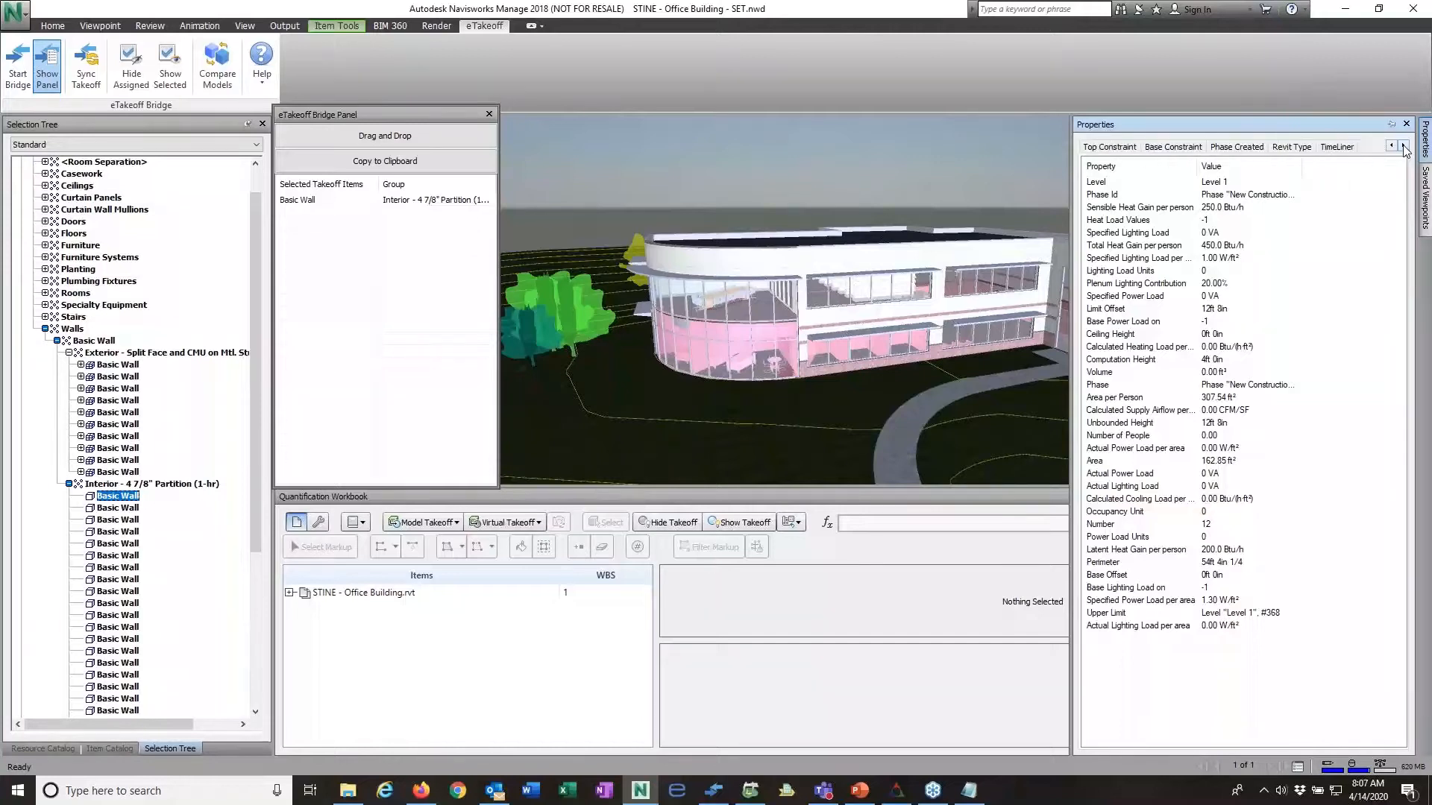
left_click(1339, 147)
left_click(1234, 148)
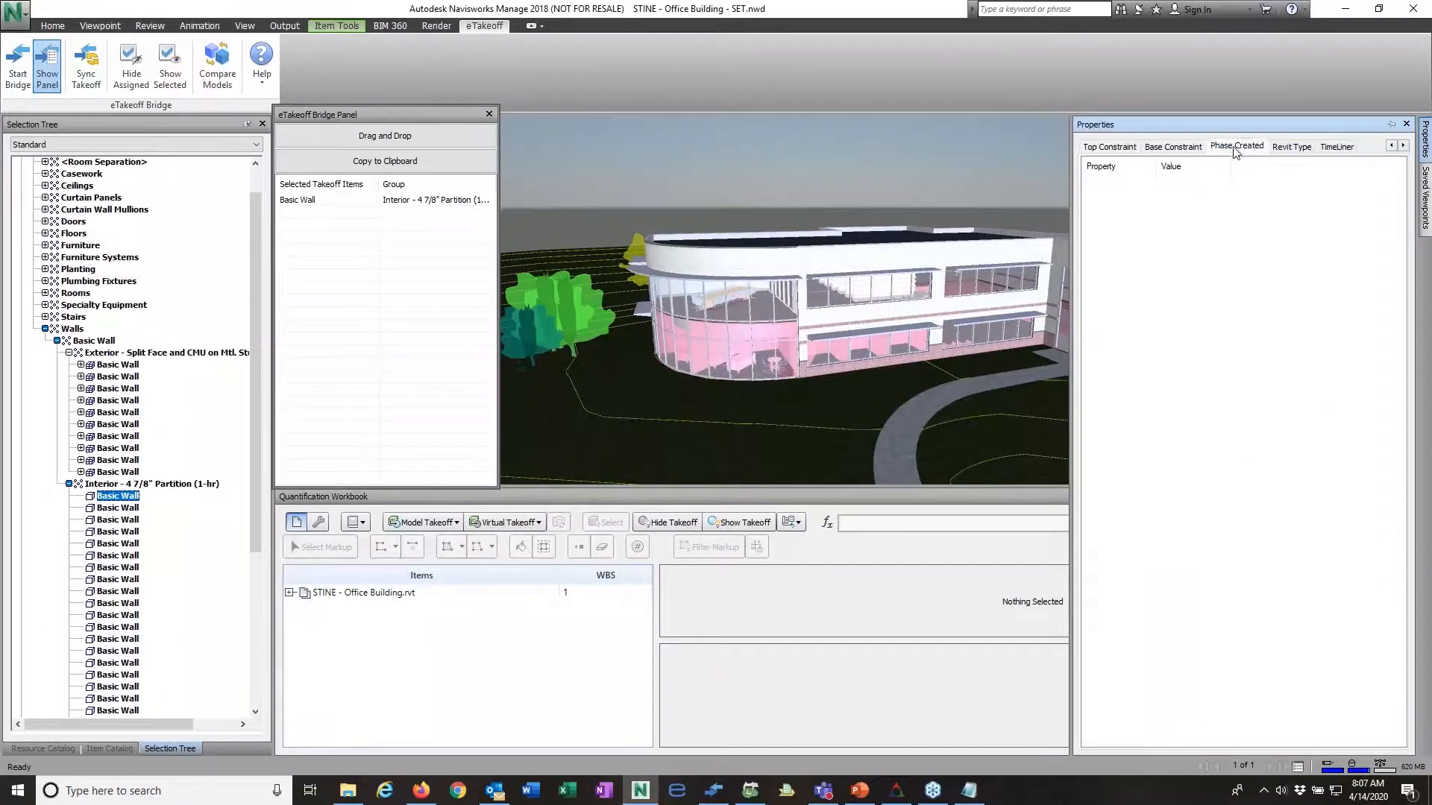
left_click(1152, 147)
left_click(1106, 147)
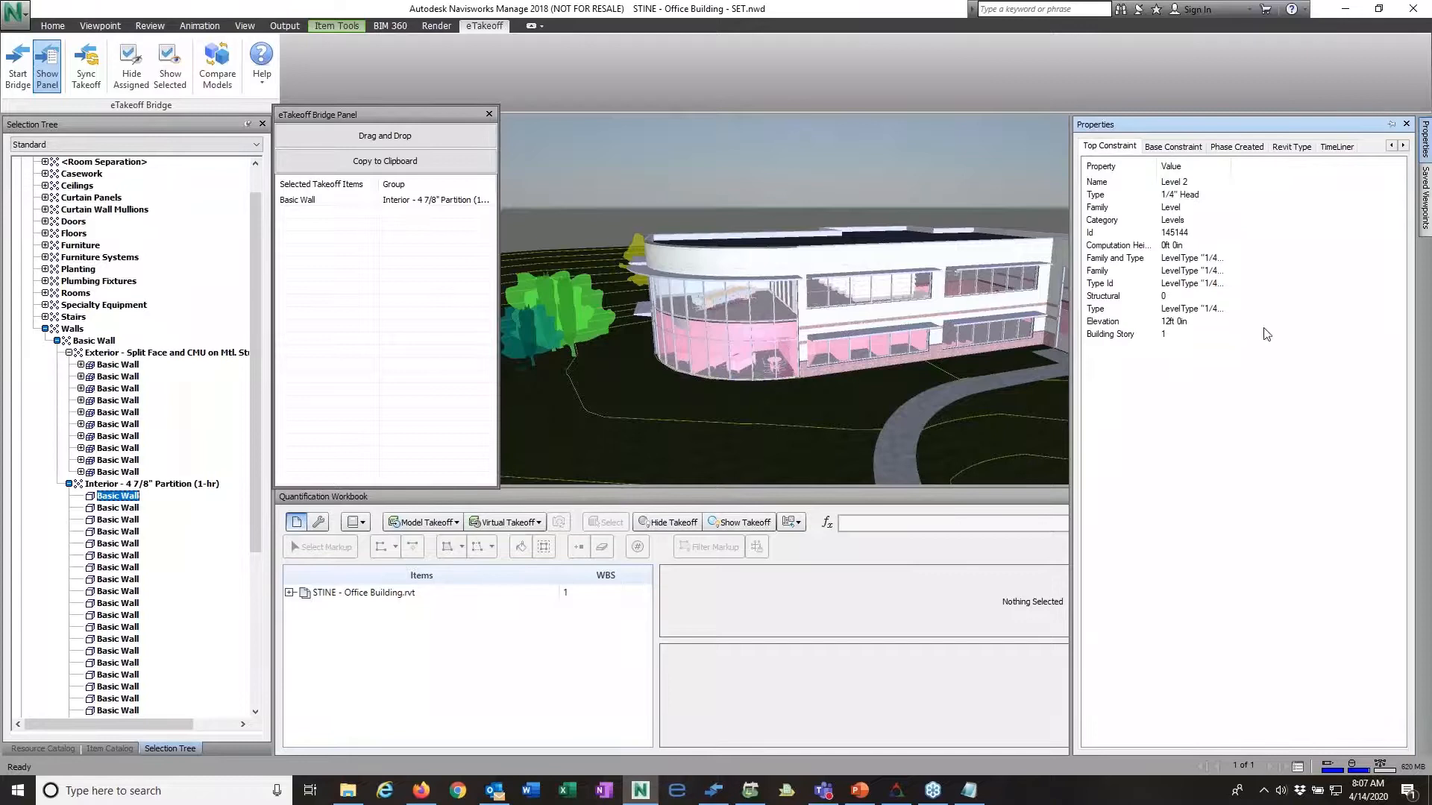
left_click(1392, 147)
left_click(1391, 146)
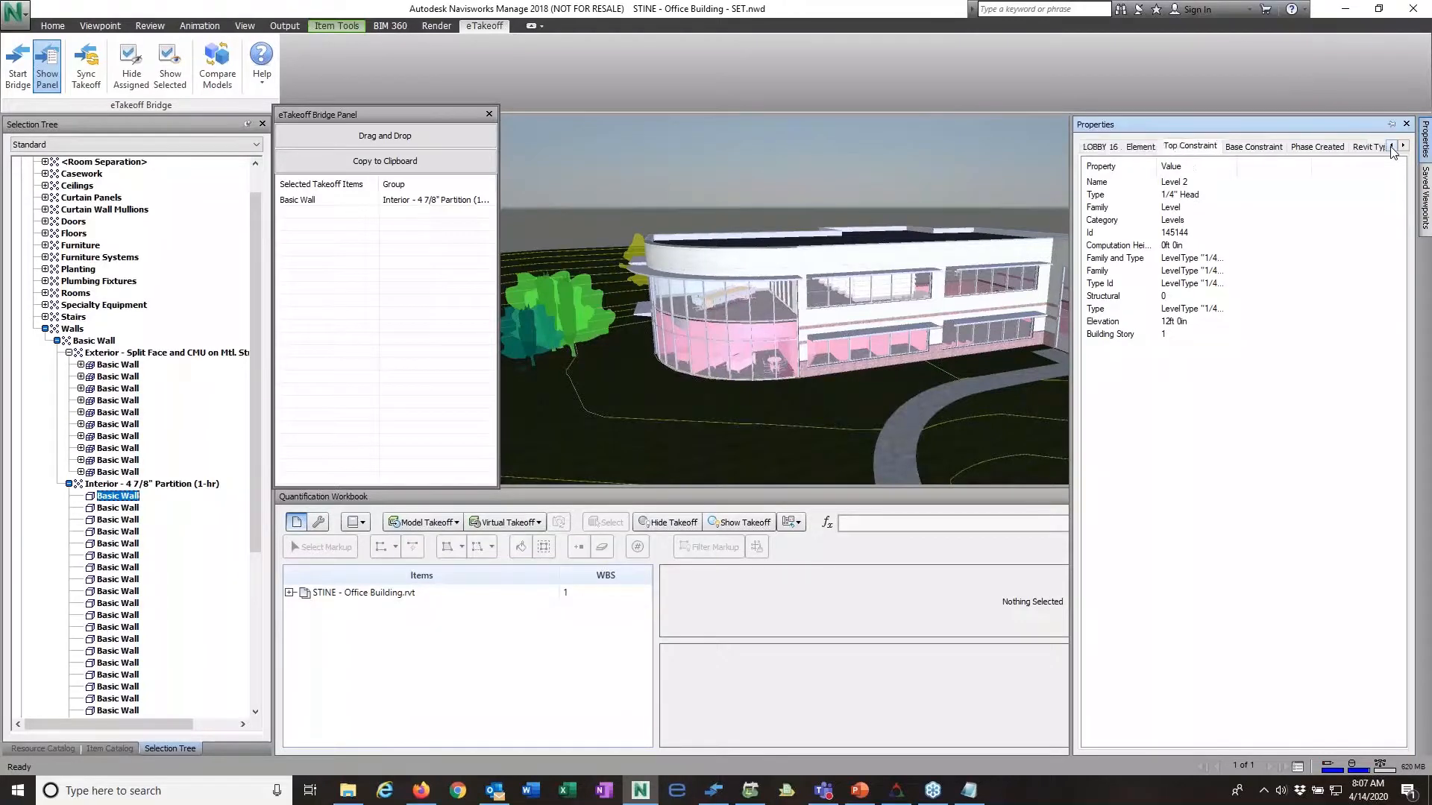
left_click(1392, 146)
left_click(1392, 146)
left_click(1391, 146)
left_click(1392, 146)
left_click(1392, 146)
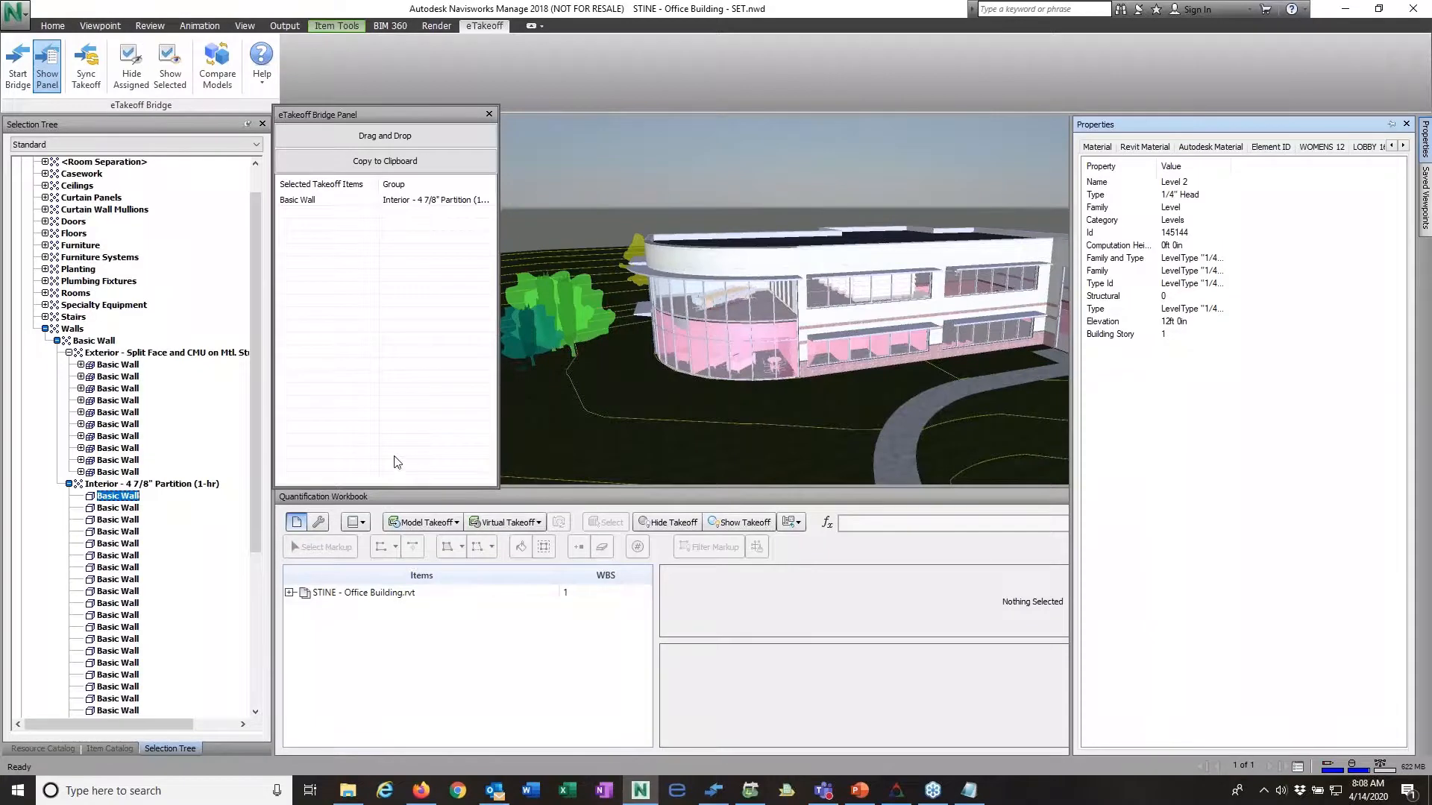
Step: Turn on takeoff synchronization and select the first Basic Wall in the Exterior - Split Face and CMU group
left_click(89, 75)
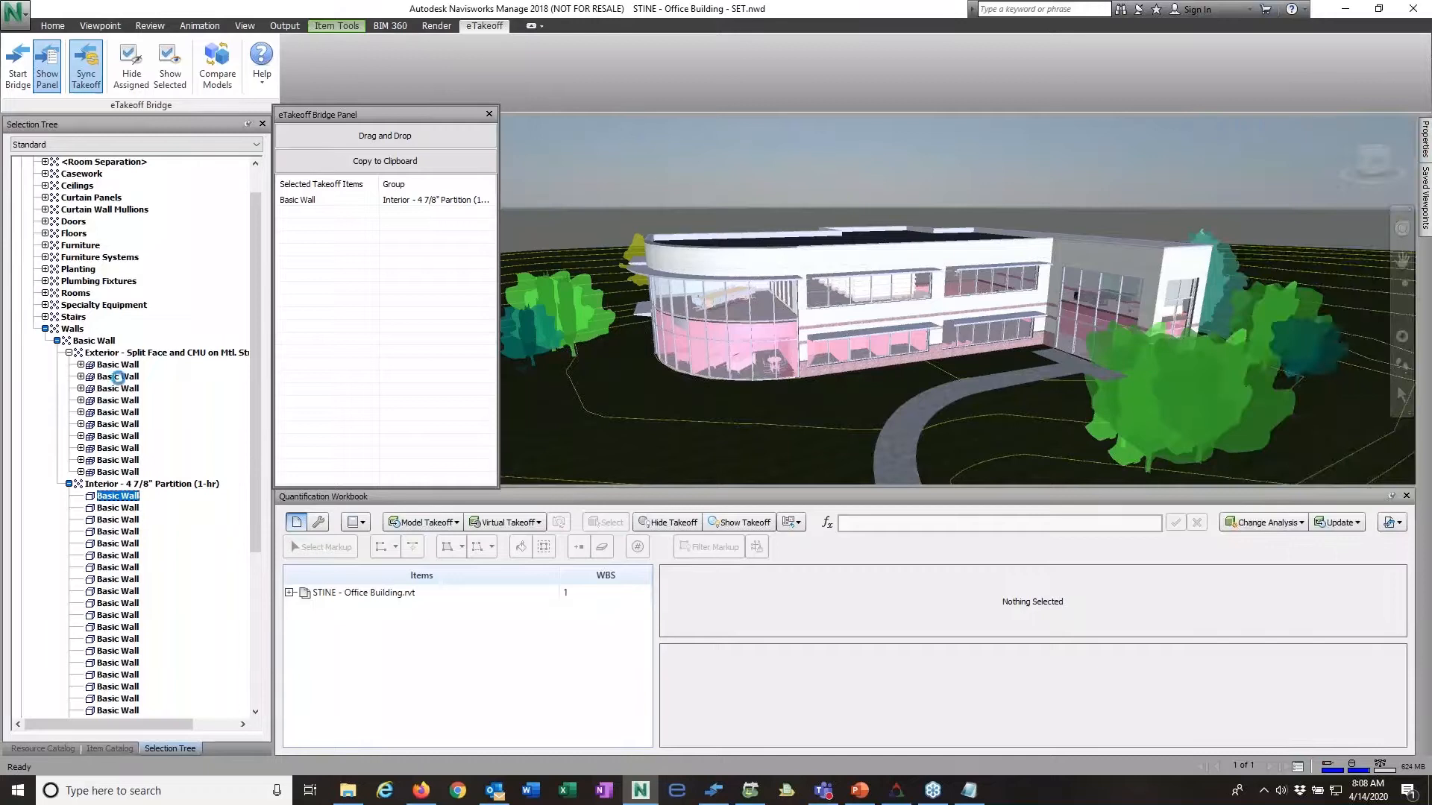
left_click(113, 365)
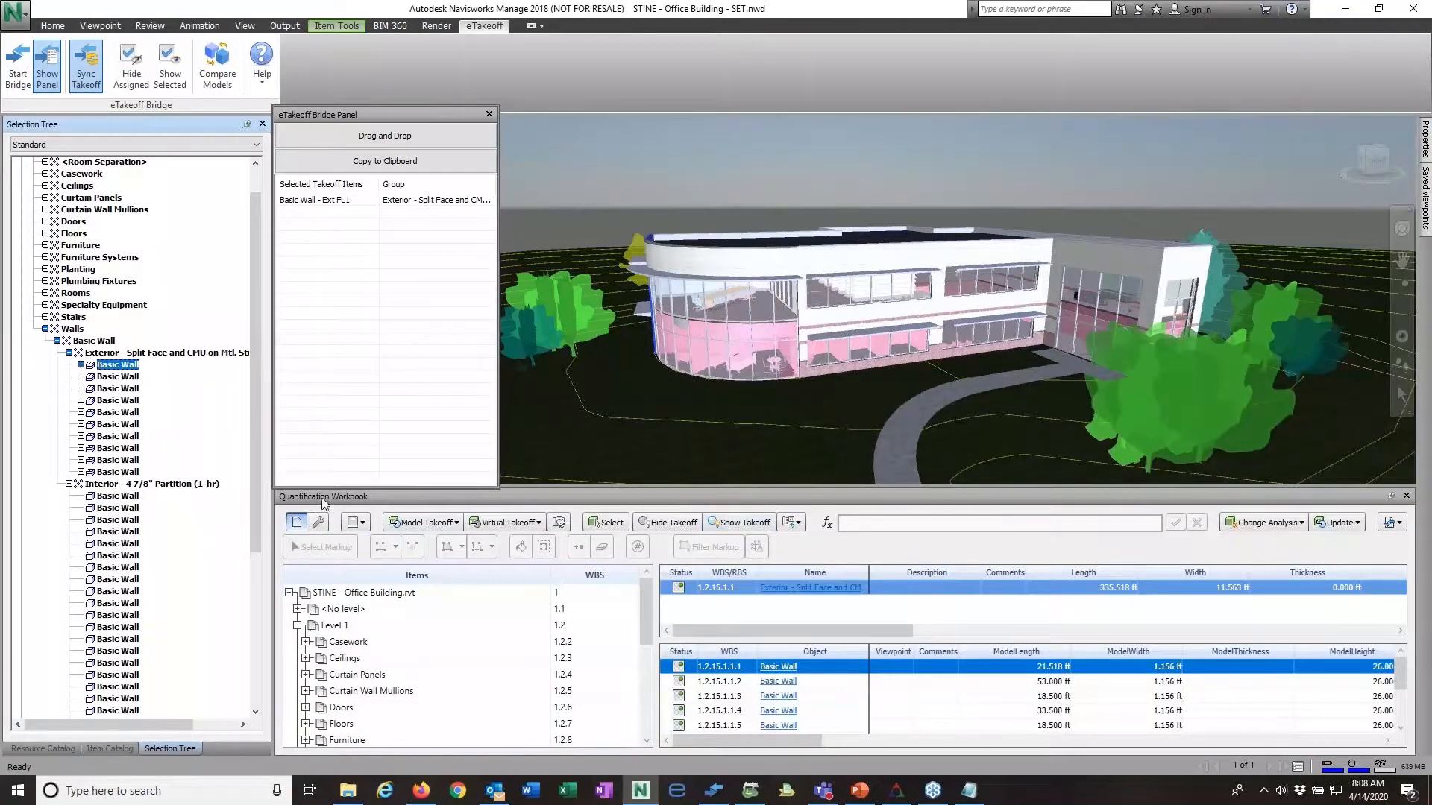
Step: Close Outlook and return to the eTakeoff Bridge Panel
right_click(496, 792)
left_click(483, 764)
left_click(463, 489)
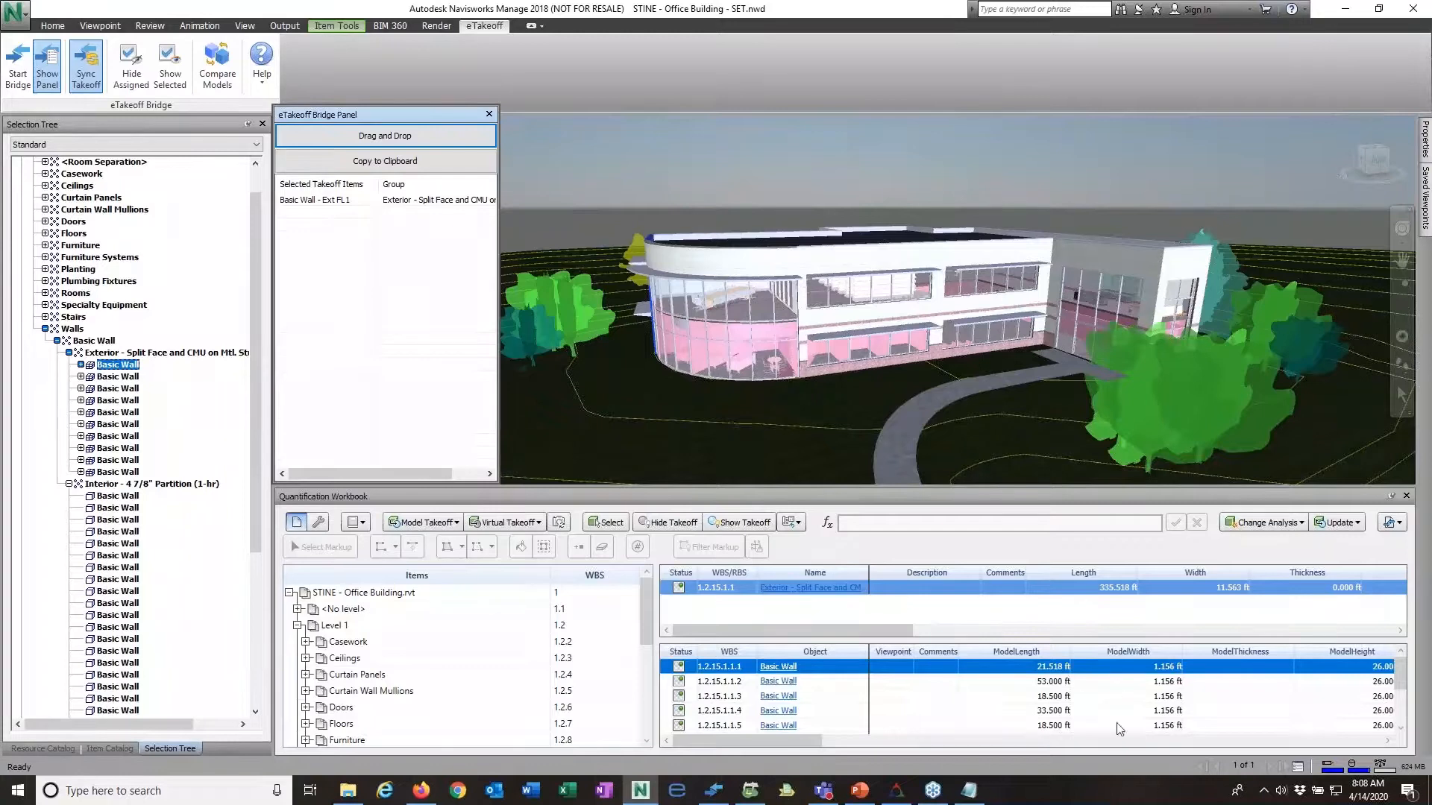
Step: Review the selected exterior wall's model height and area in the Quantification Workbook and its location on the building
left_click_drag(806, 740, 965, 746)
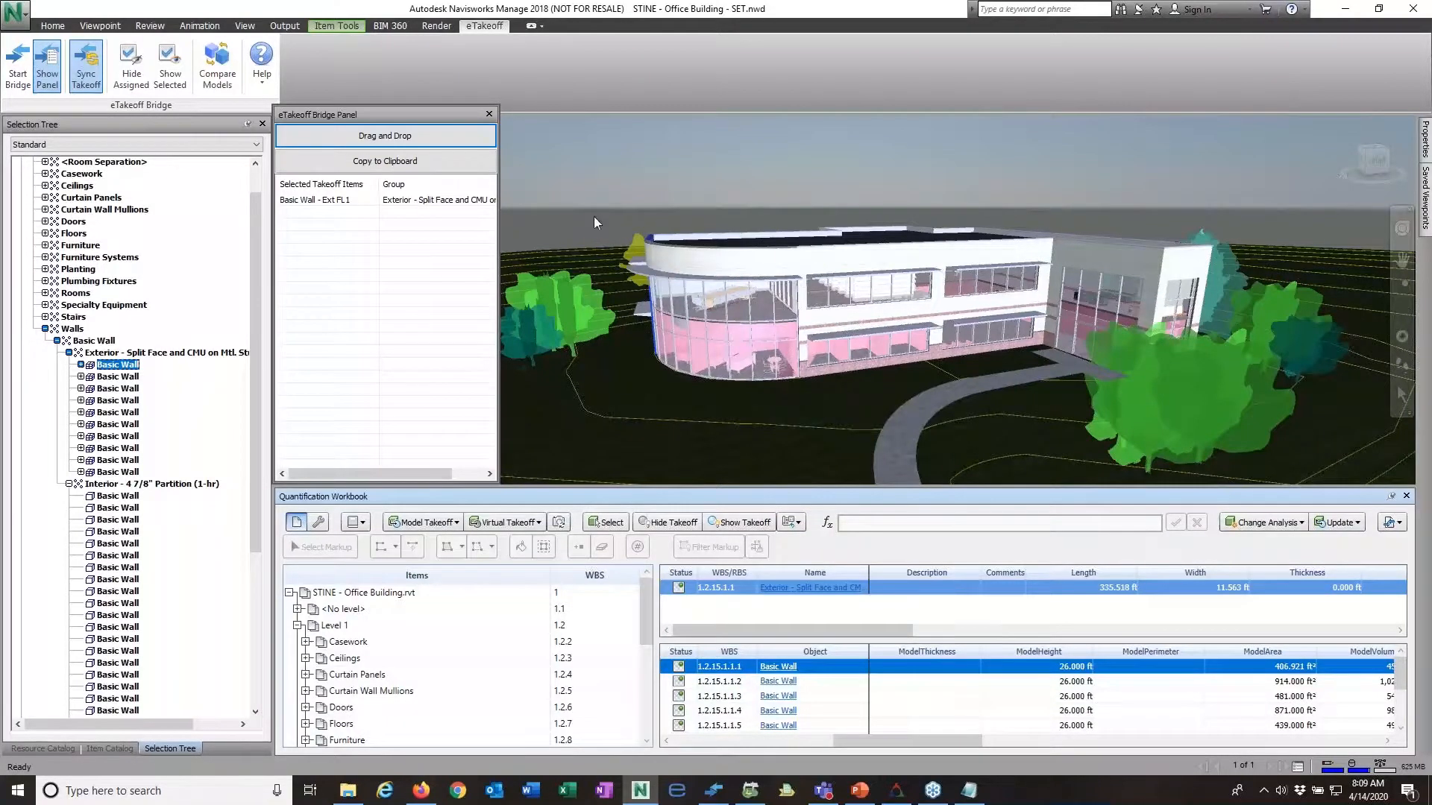
left_click(1402, 311)
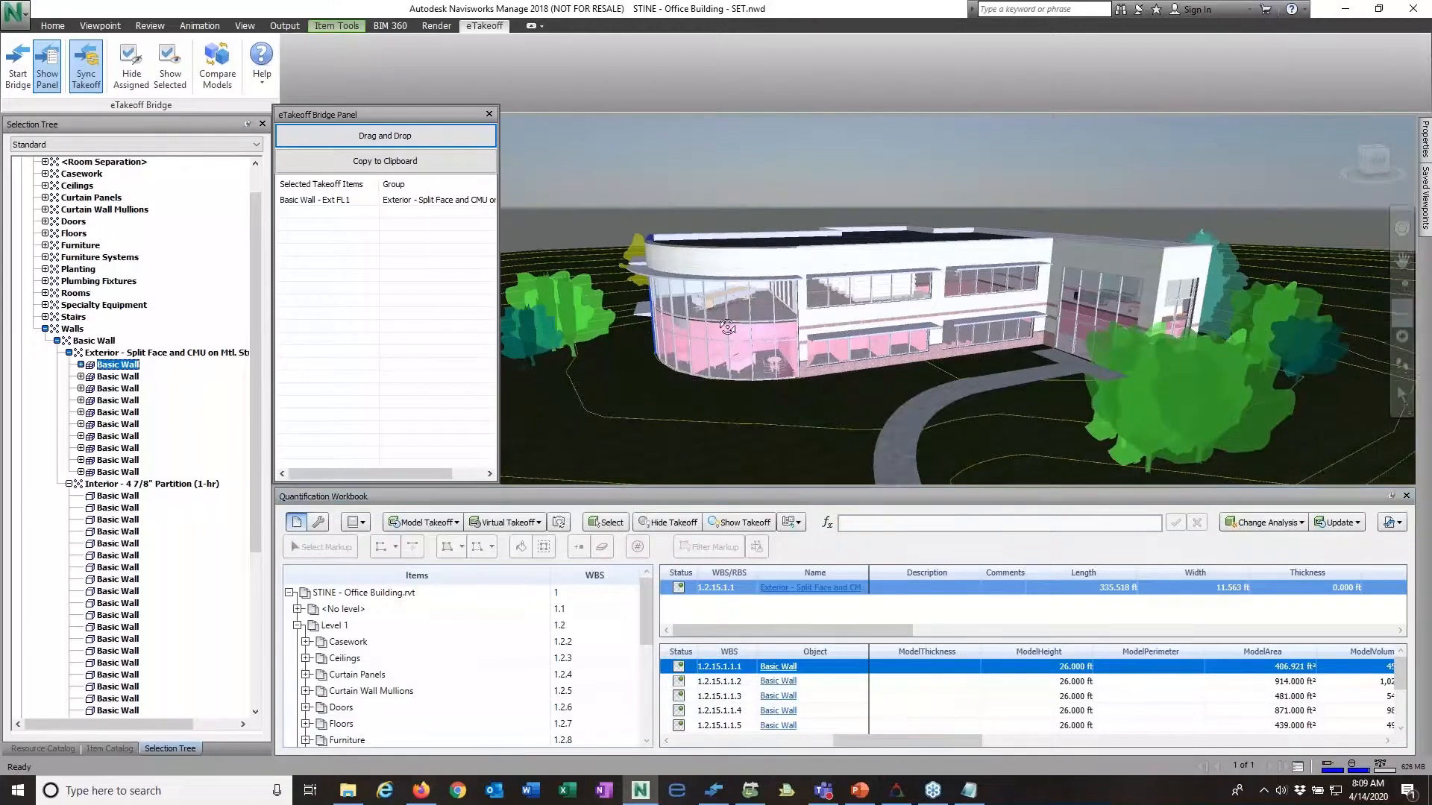
mouse_move(653, 330)
left_mouse_down()
mouse_move(837, 329)
mouse_move(781, 311)
mouse_move(748, 355)
mouse_move(651, 349)
left_mouse_up()
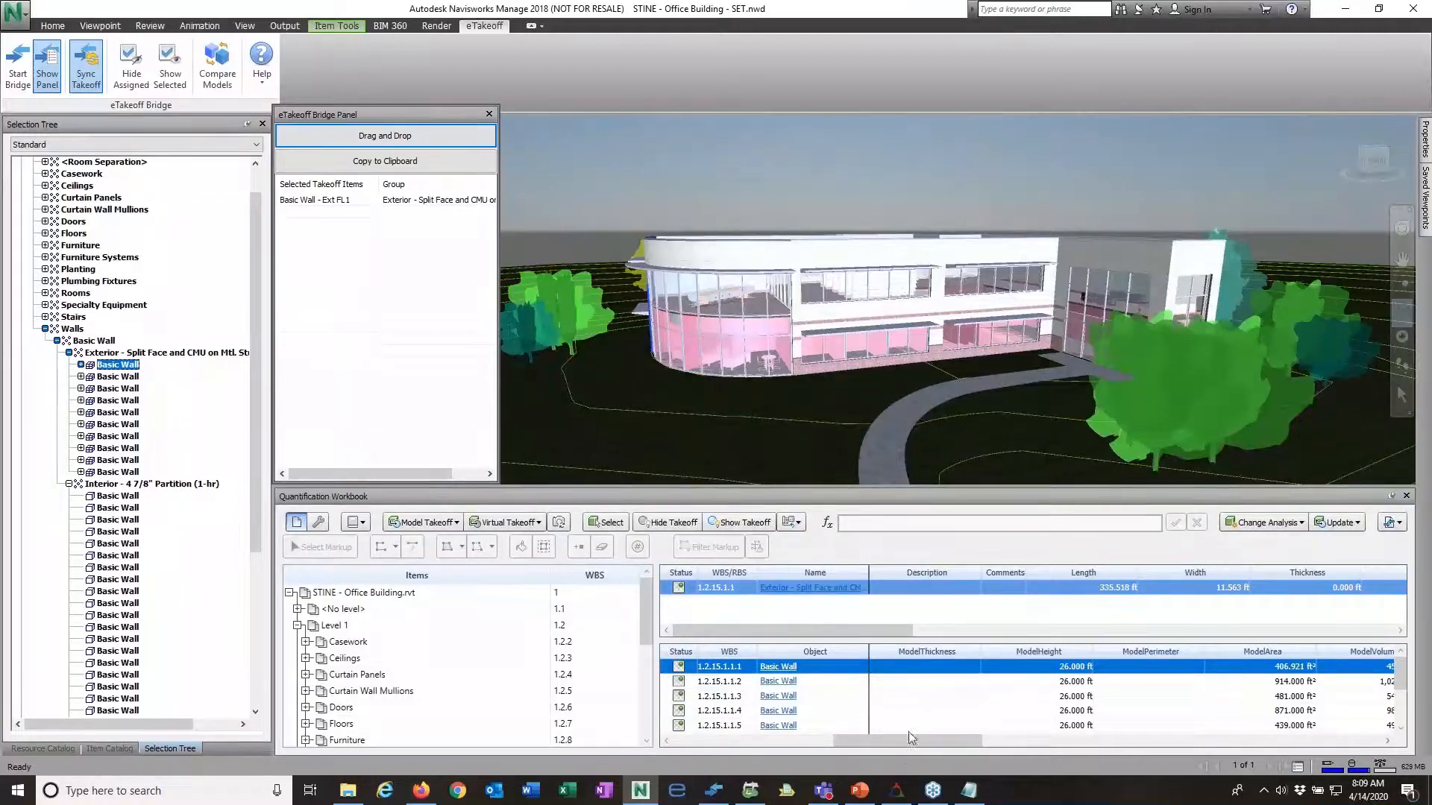
Step: Examine the selected exterior wall's model length, width, height, area, volume and weight columns in the Quantification Workbook
left_click_drag(915, 740, 937, 739)
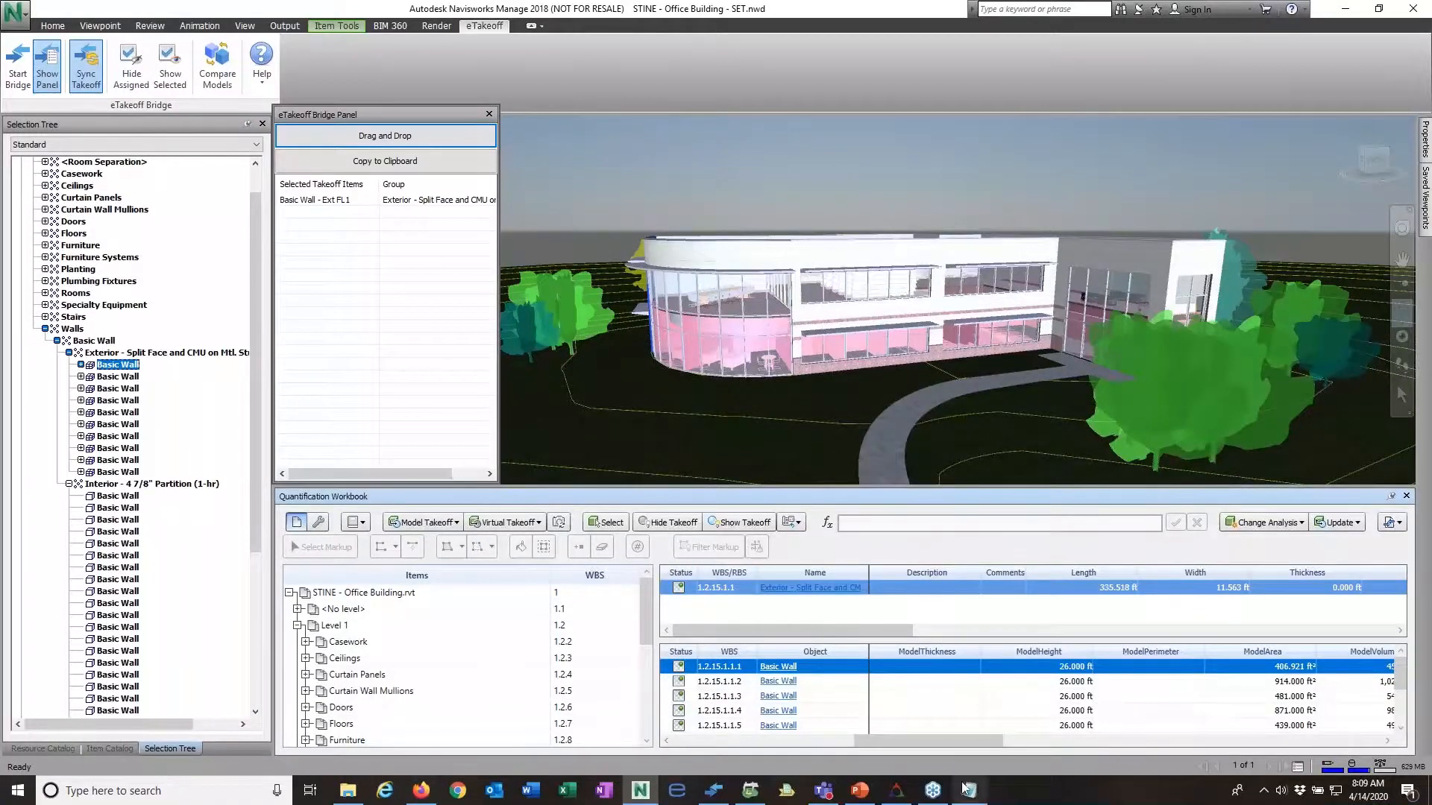
left_click_drag(990, 741, 1376, 748)
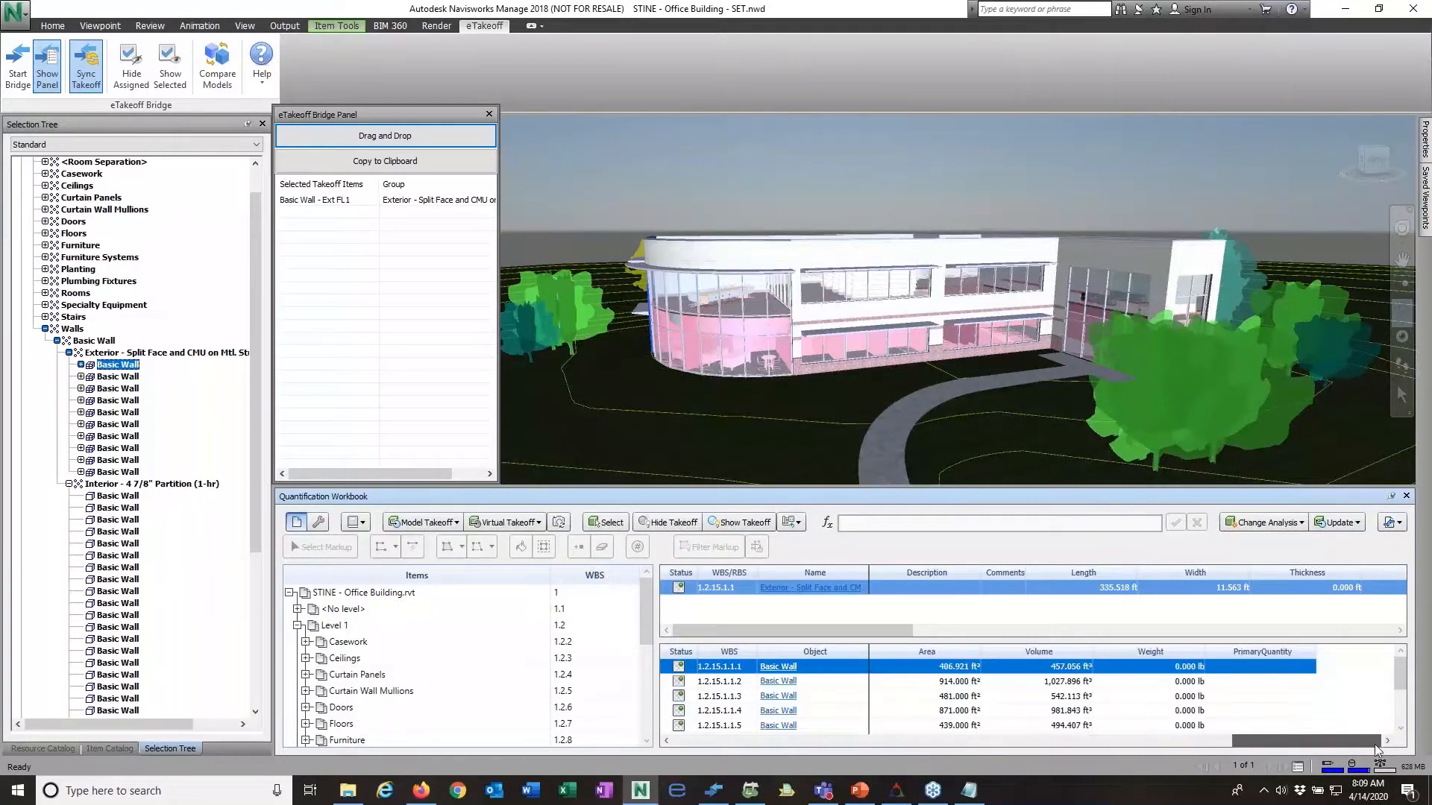
left_click_drag(1376, 749, 772, 771)
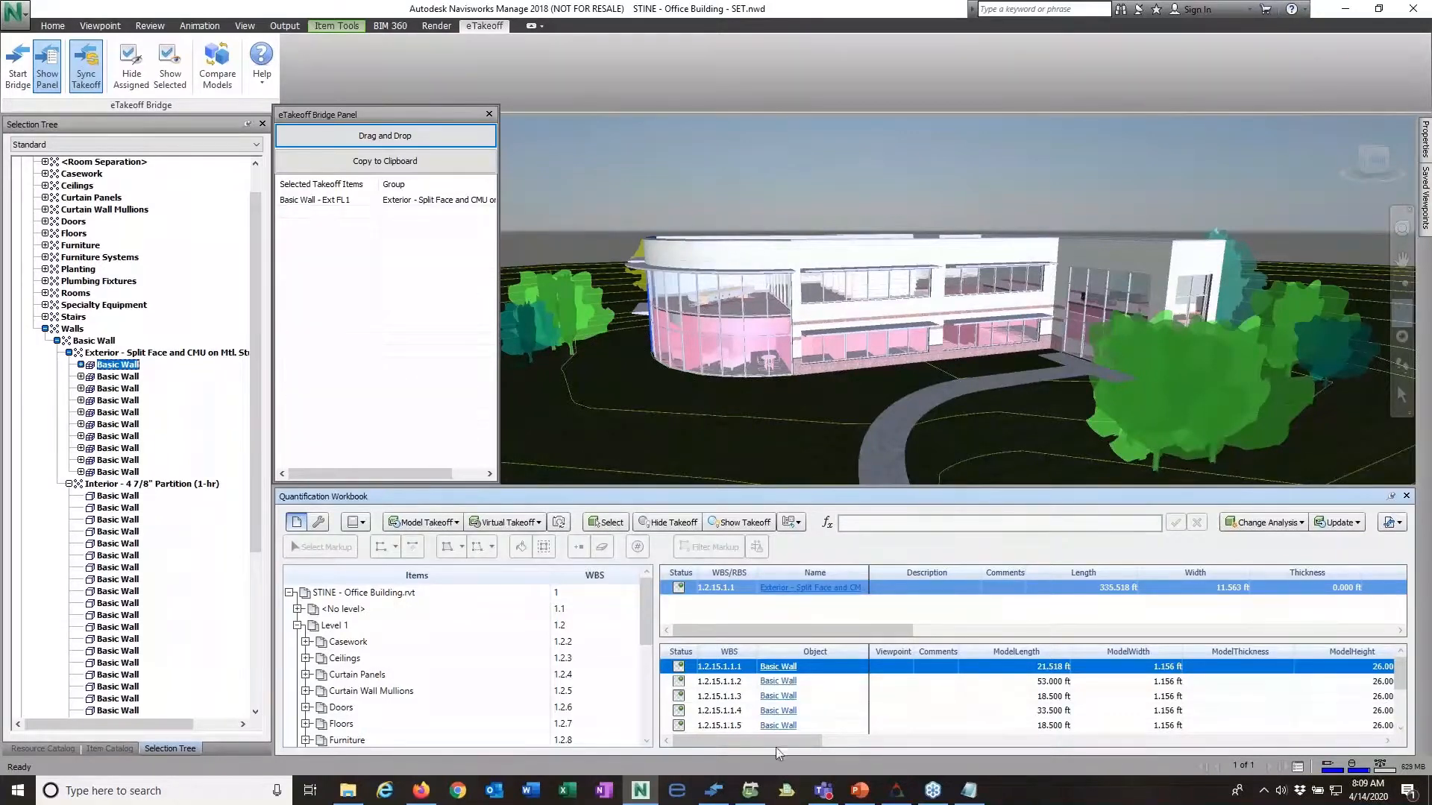
left_click_drag(767, 745, 1062, 742)
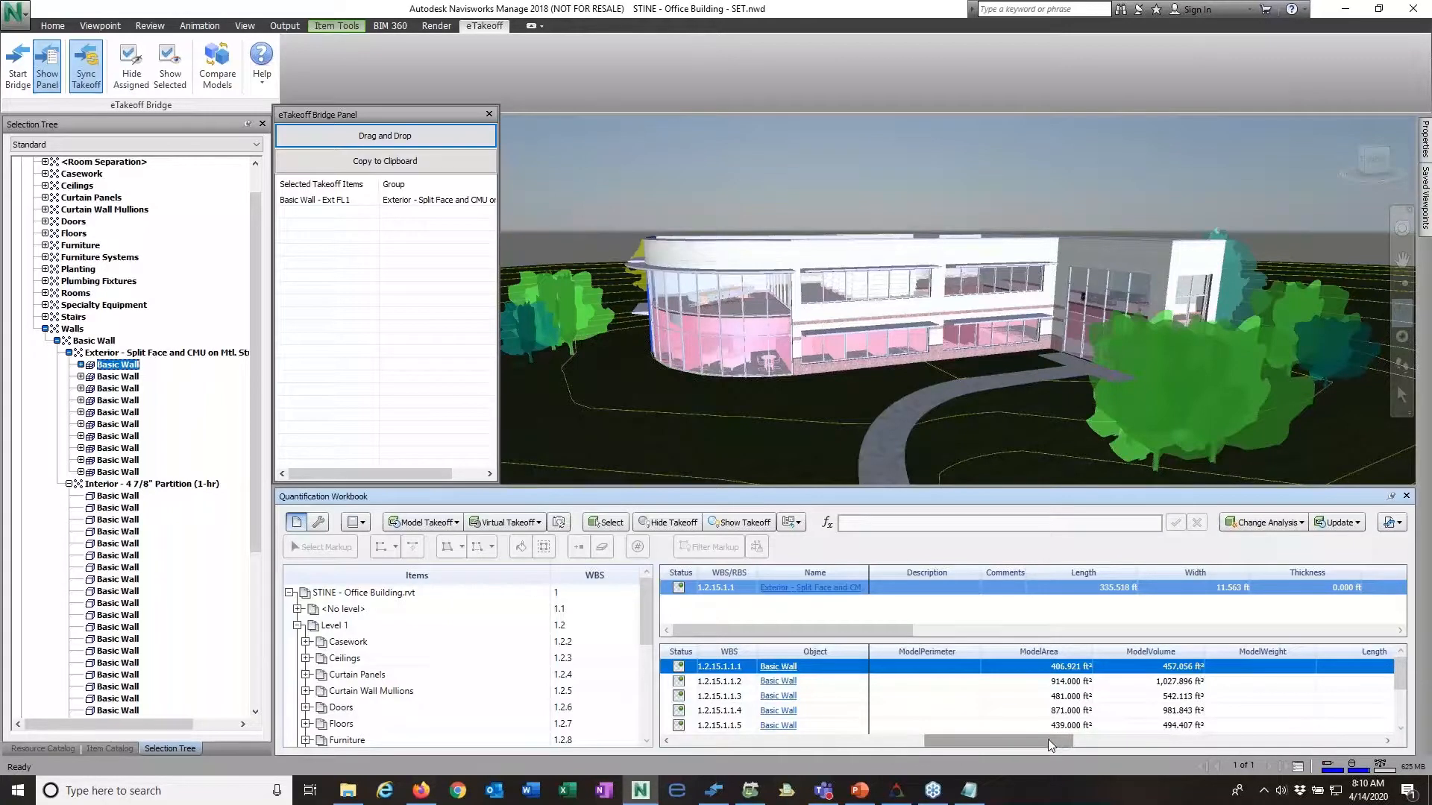
left_click_drag(1048, 740, 795, 745)
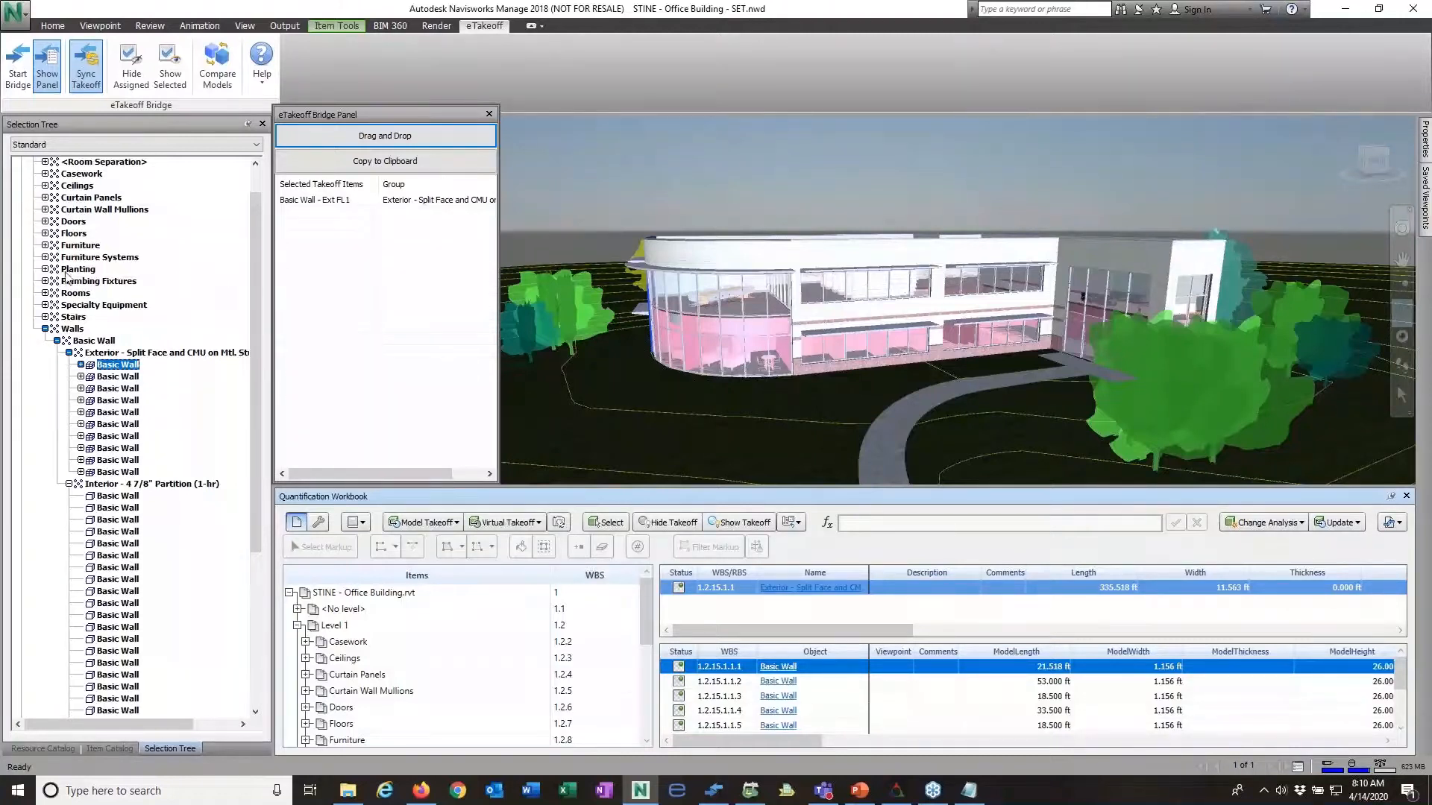
Step: Select the 4" Concrete Slab under Level 1 Floors and review its model thickness, perimeter, area and volume
left_click(45, 233)
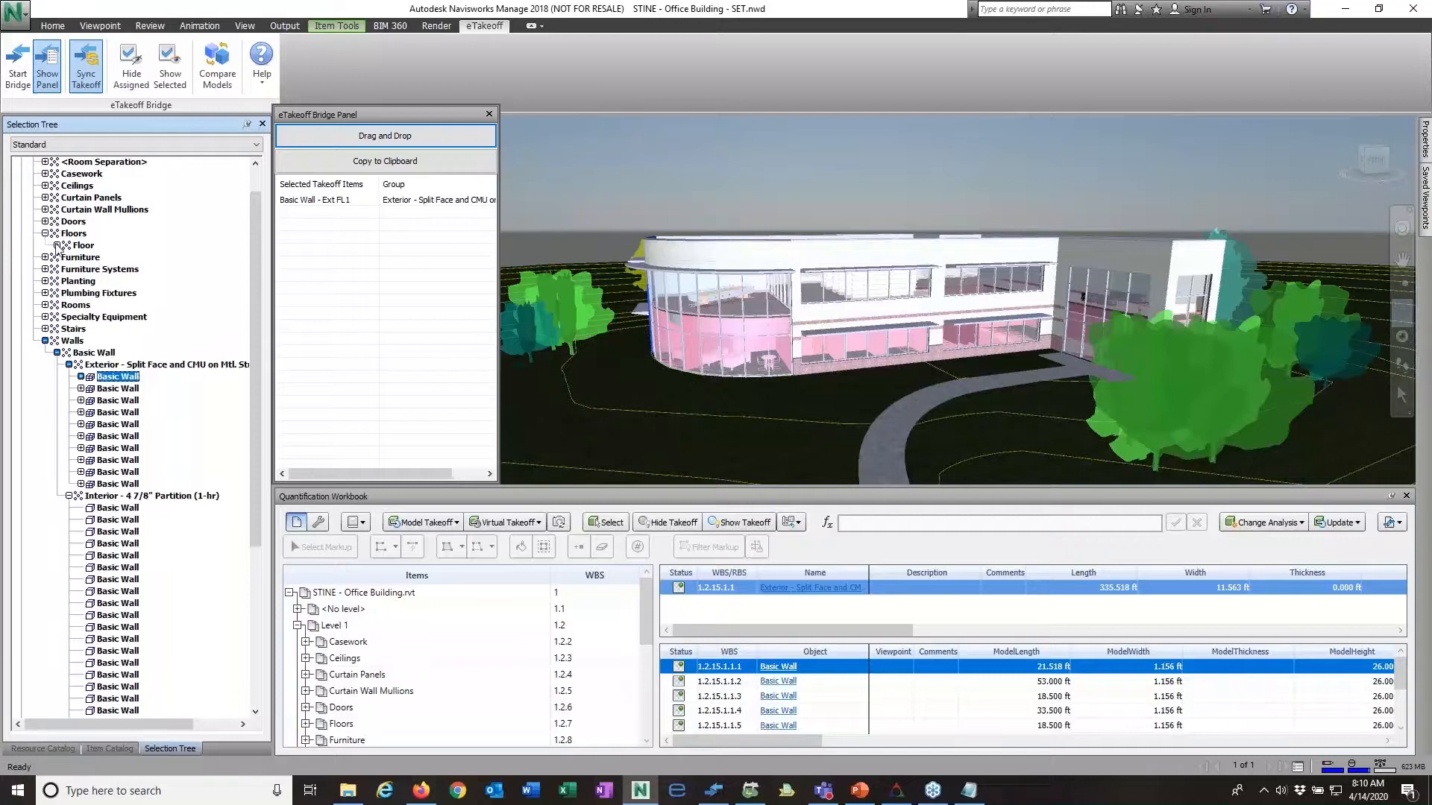
left_click(57, 246)
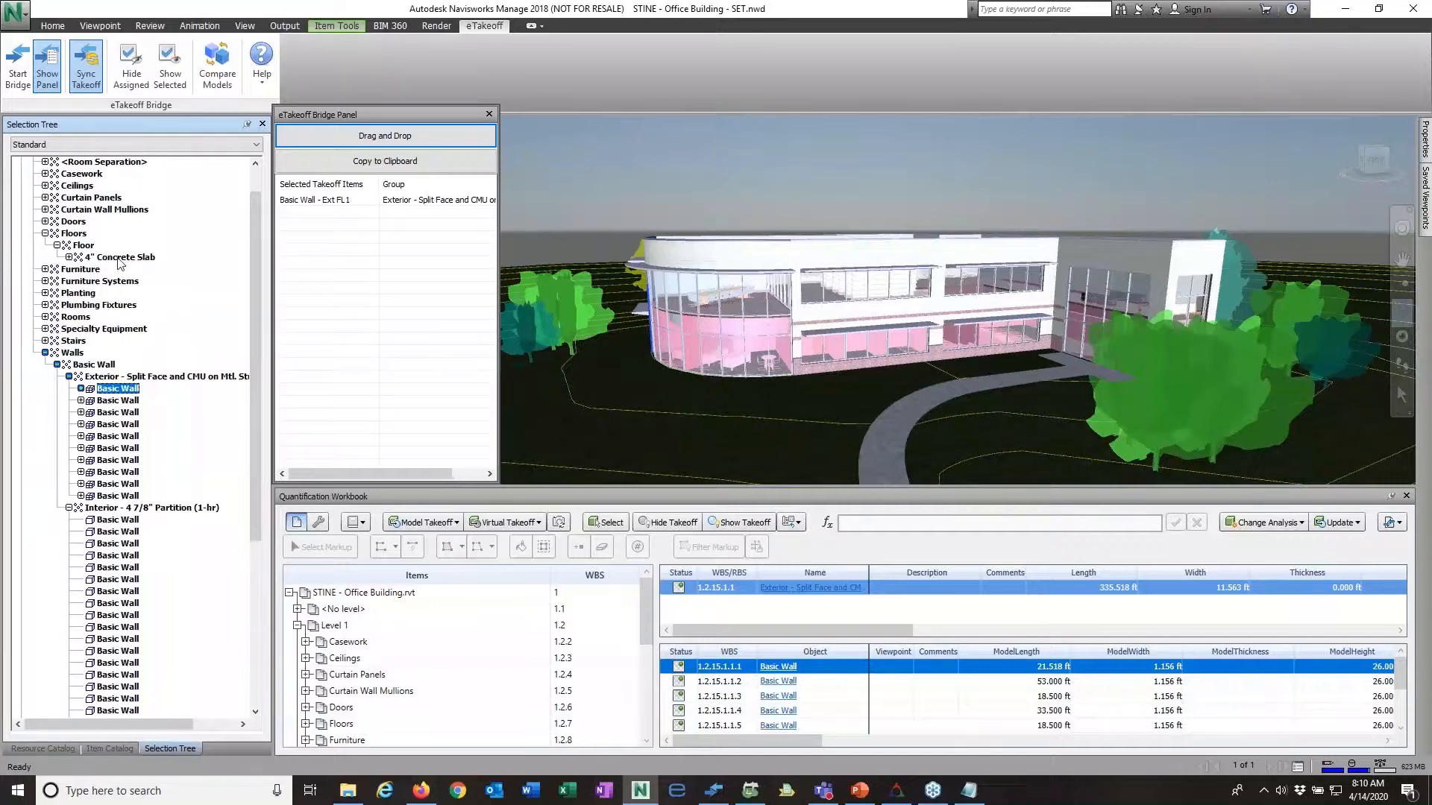
left_click(119, 257)
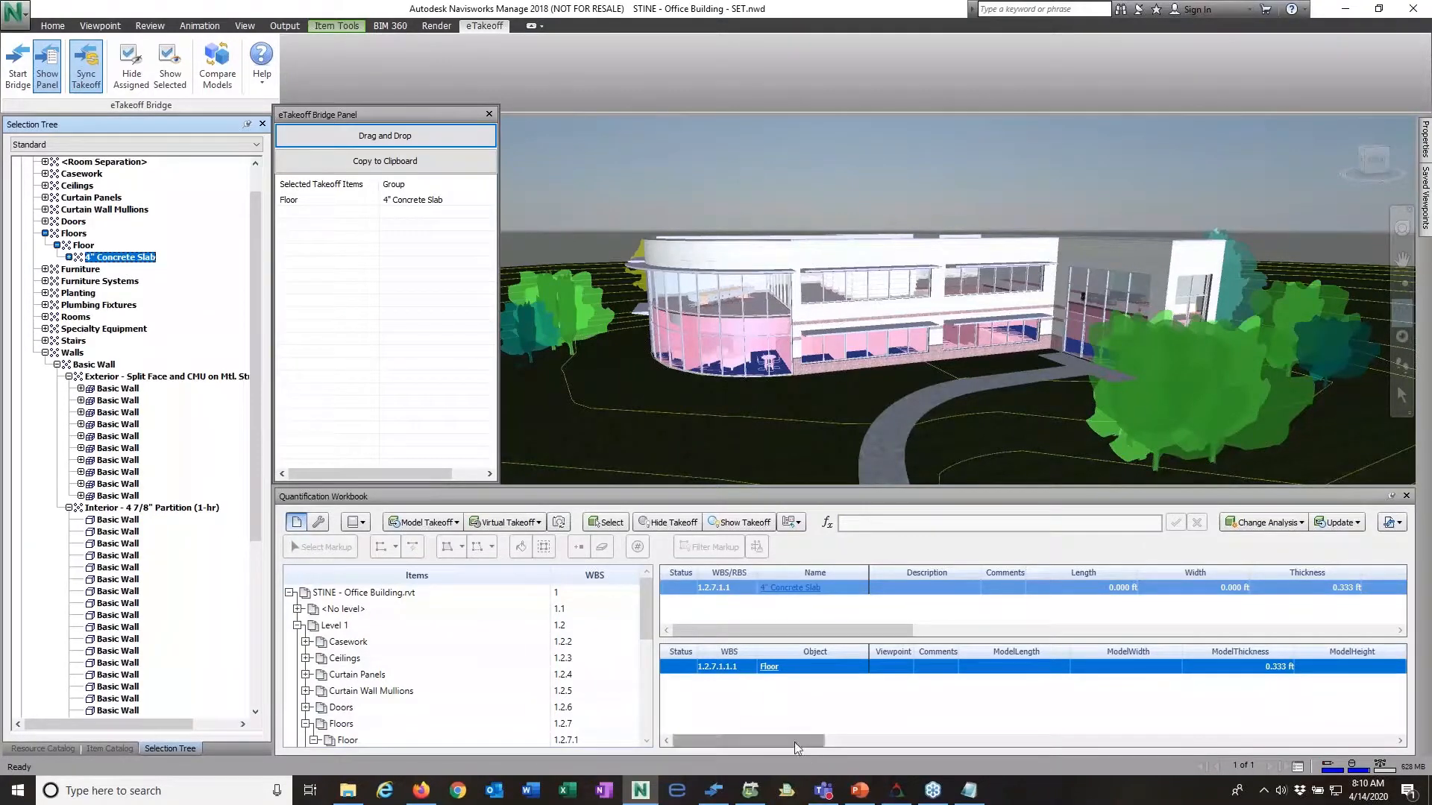
left_click_drag(795, 741, 1017, 745)
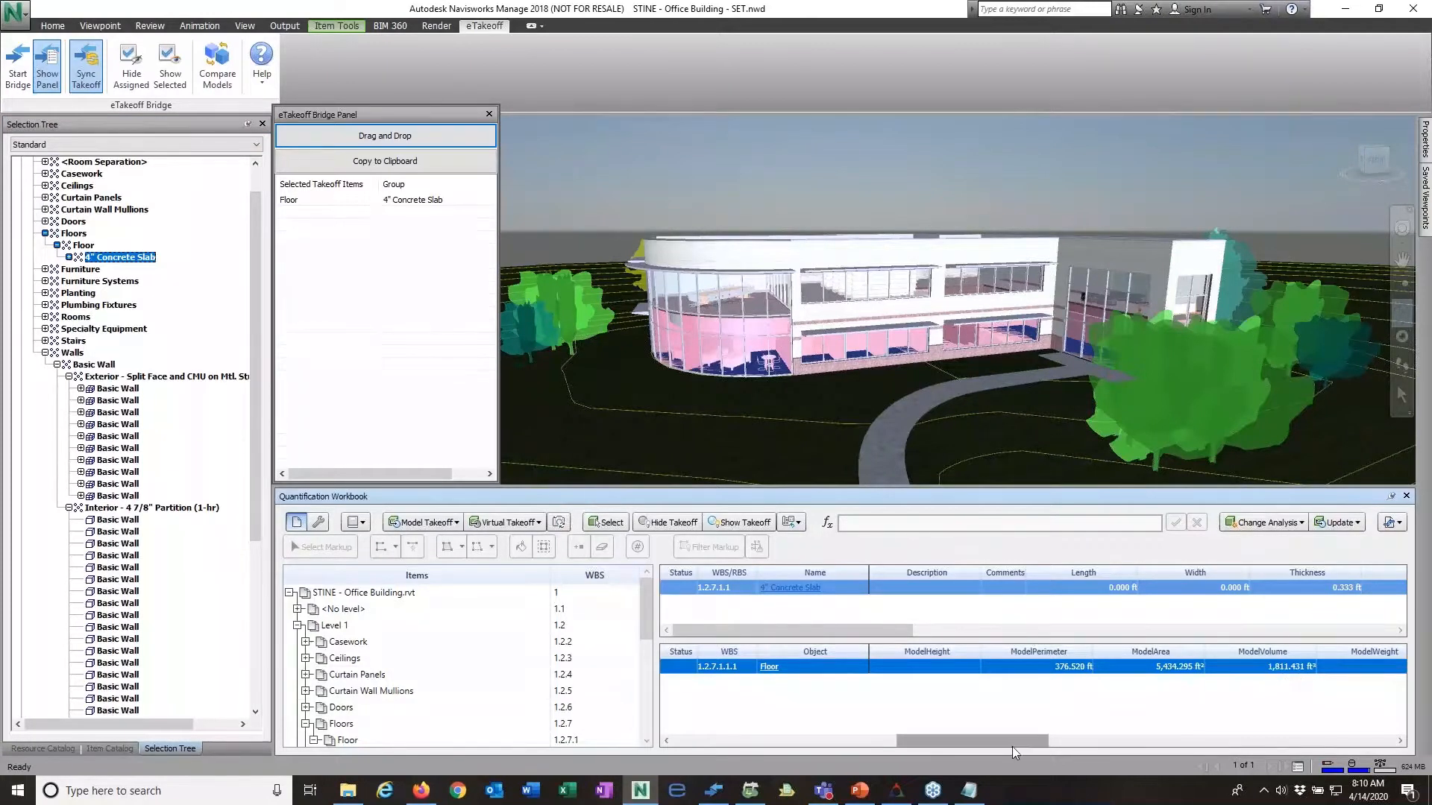
left_click_drag(1011, 747, 766, 759)
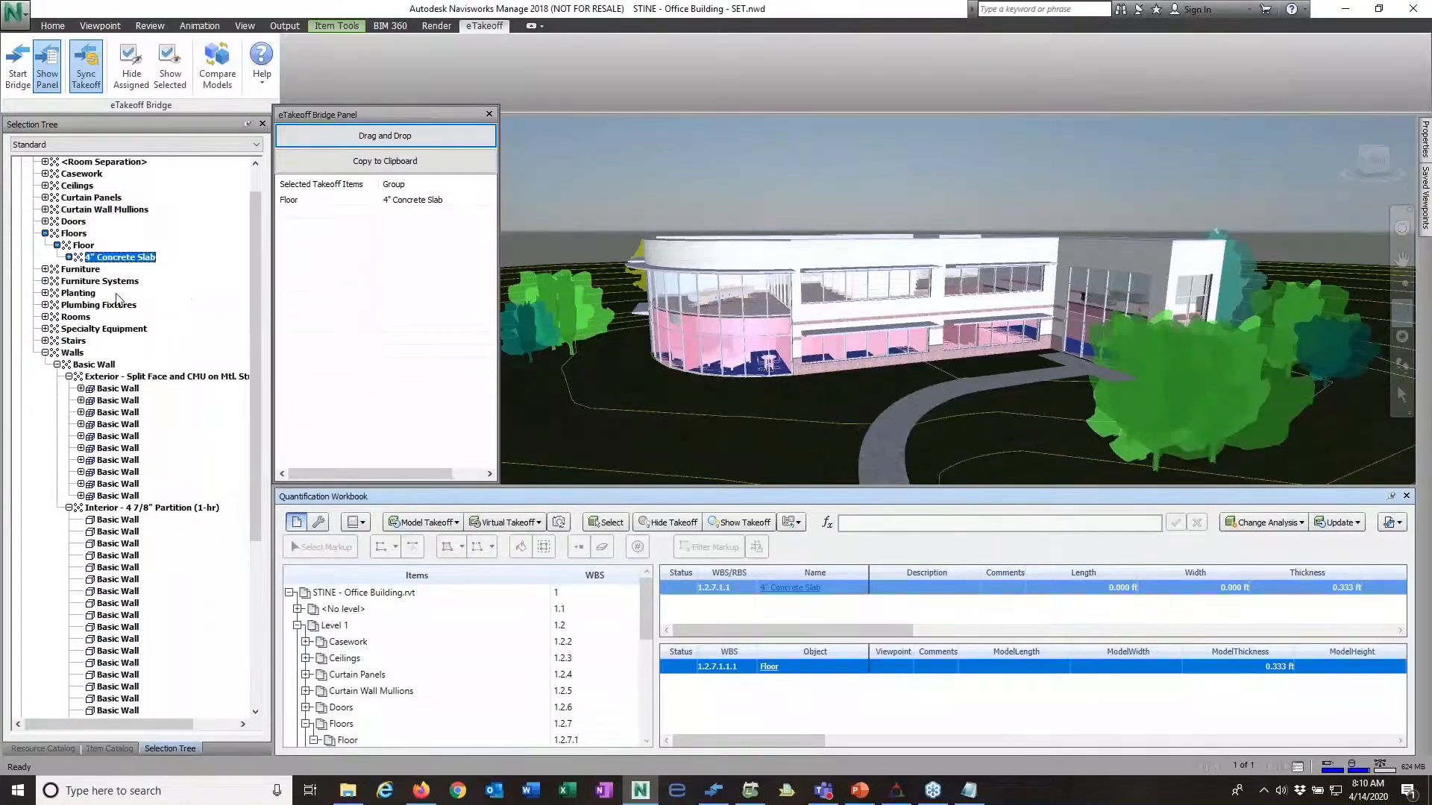
Step: Inspect the takeoff items of the Interior - 4 7/8" Partition (1-hr) group and the Exterior - Split Face and CMU group
scroll(158, 403, "up", 1)
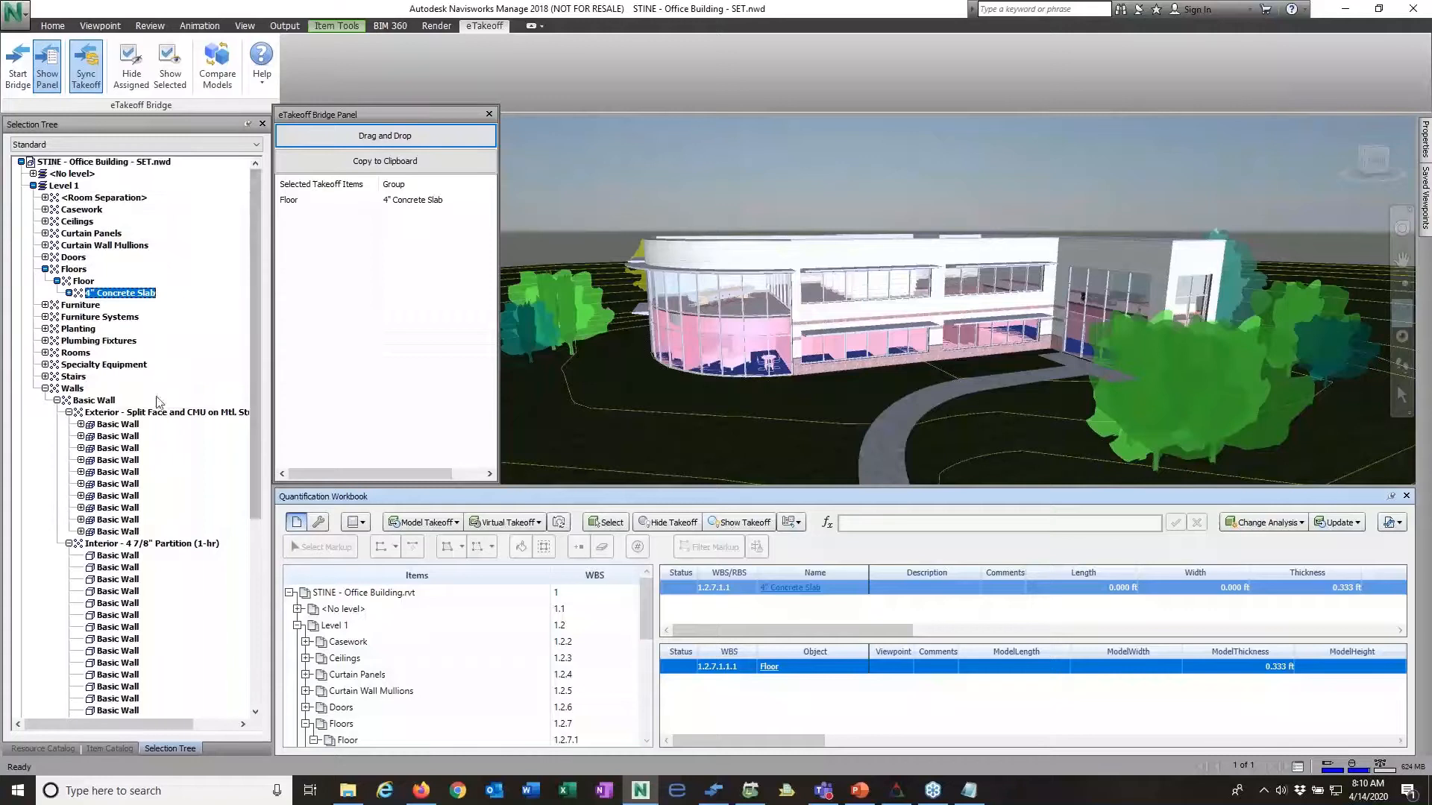
left_click(69, 544)
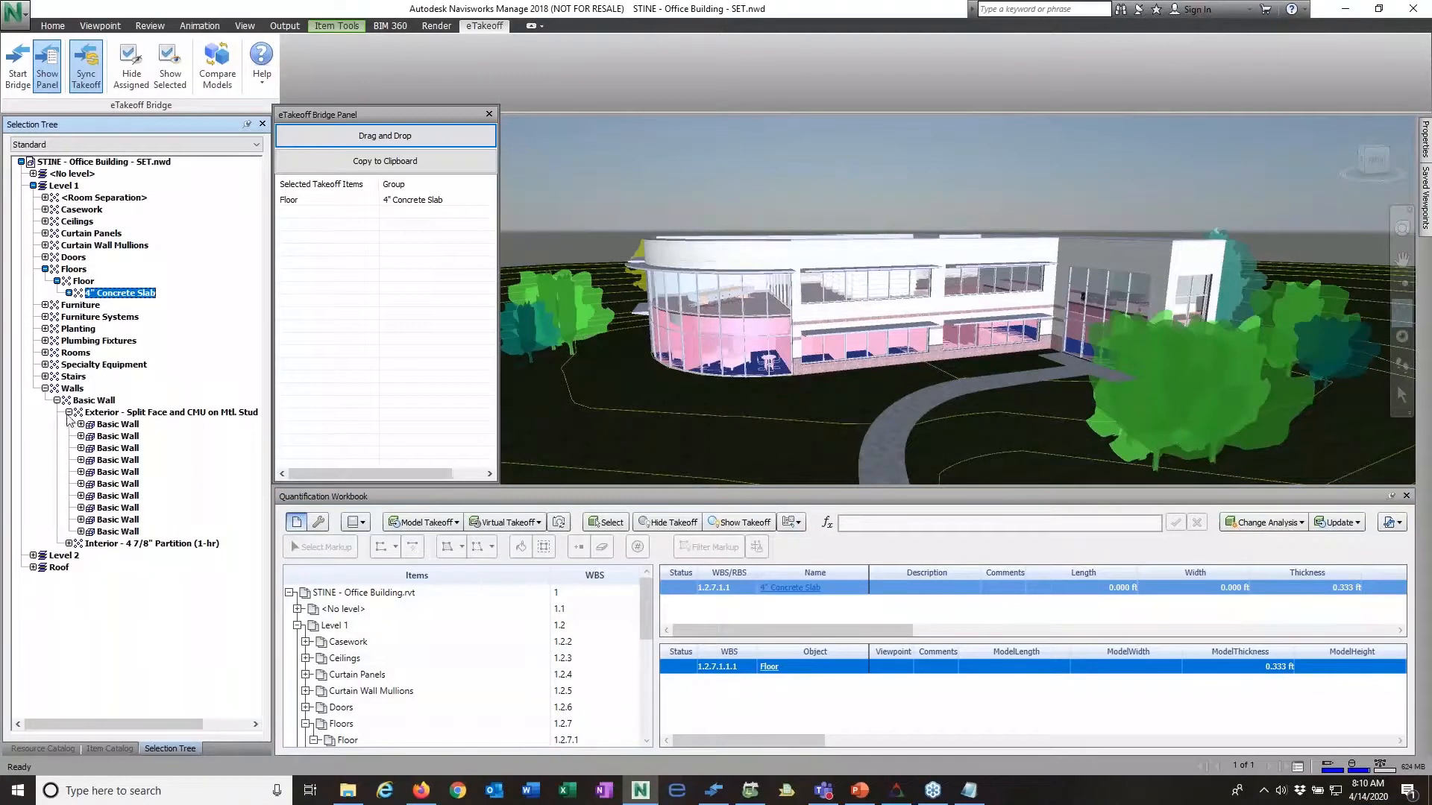
left_click(68, 544)
left_click(127, 269)
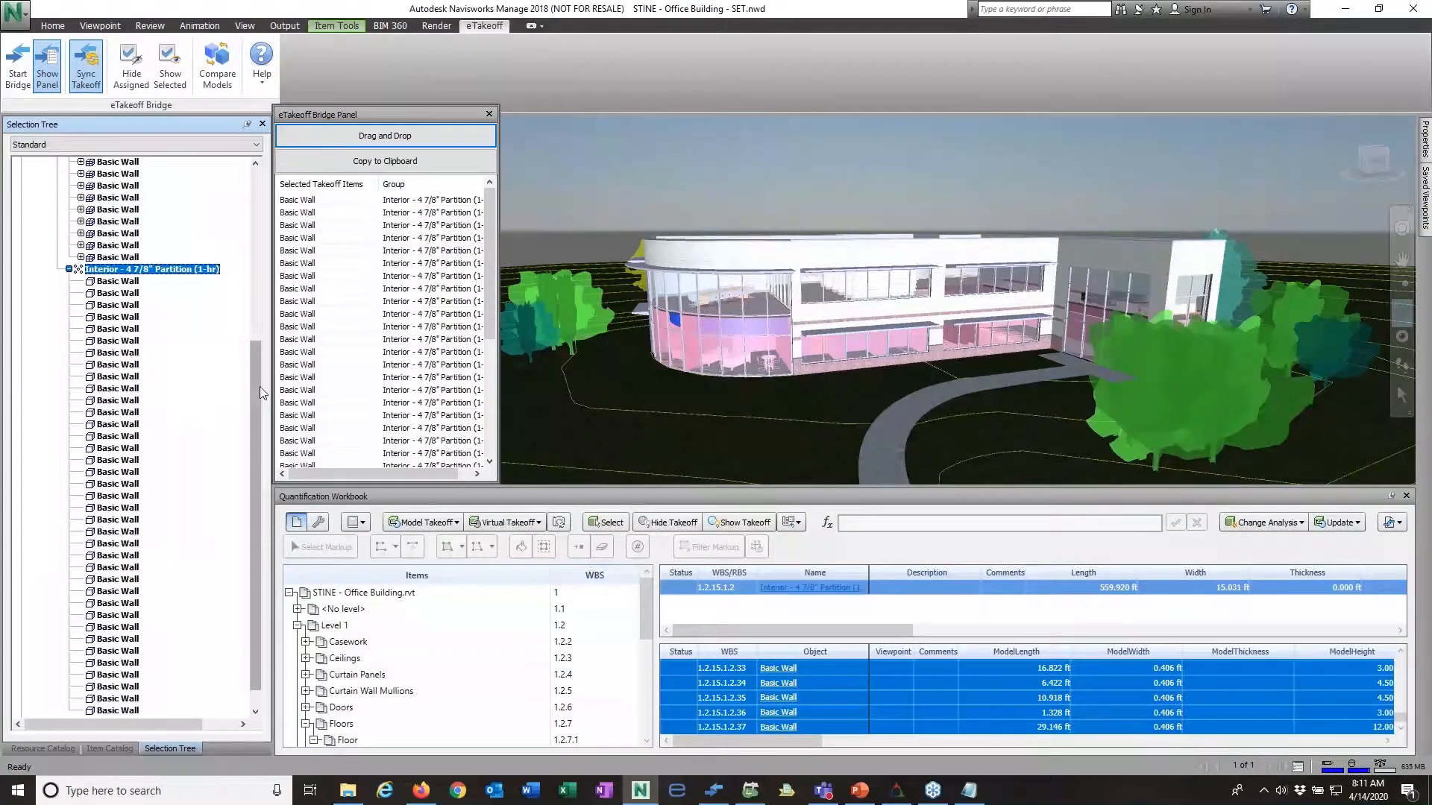
left_click_drag(259, 386, 255, 251)
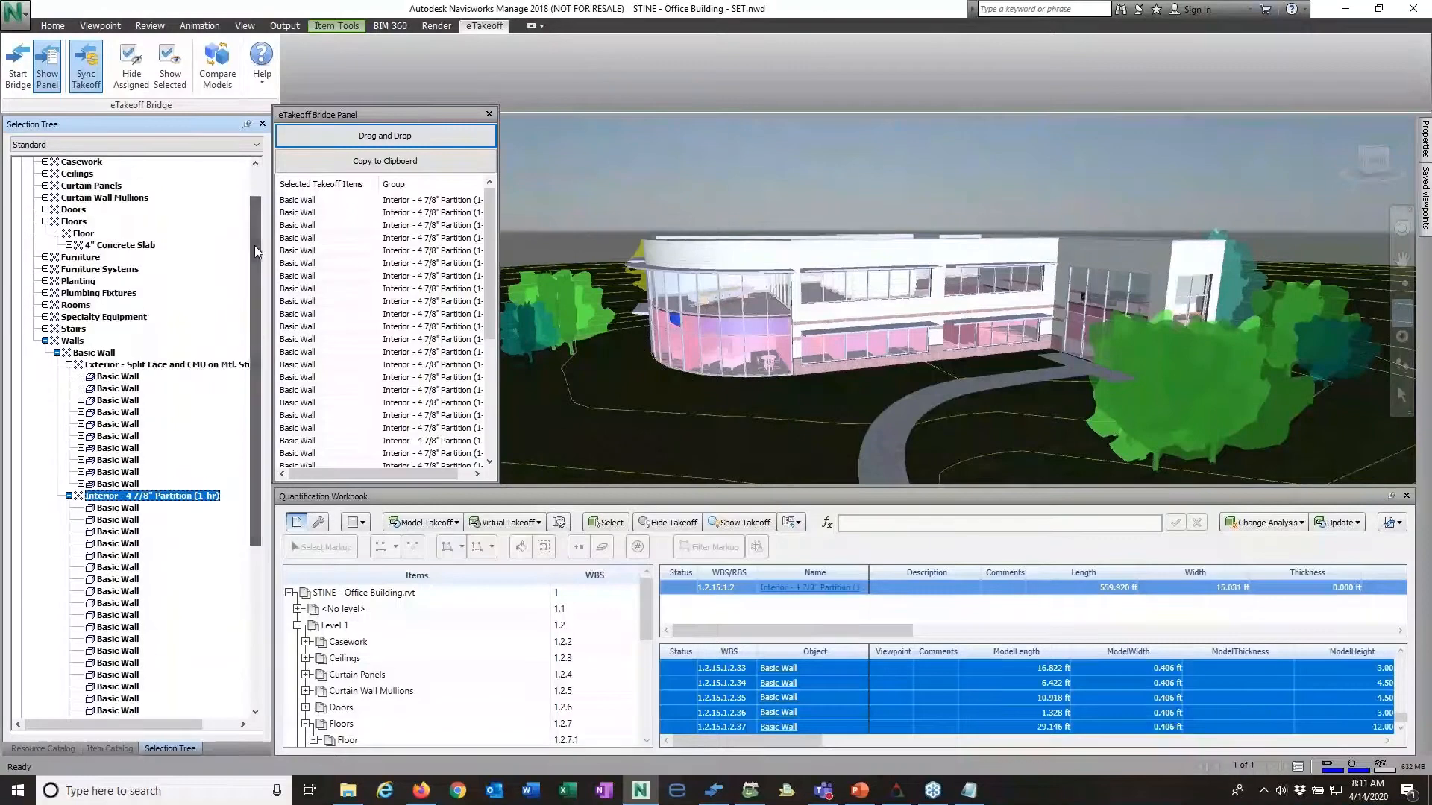
left_click(106, 366)
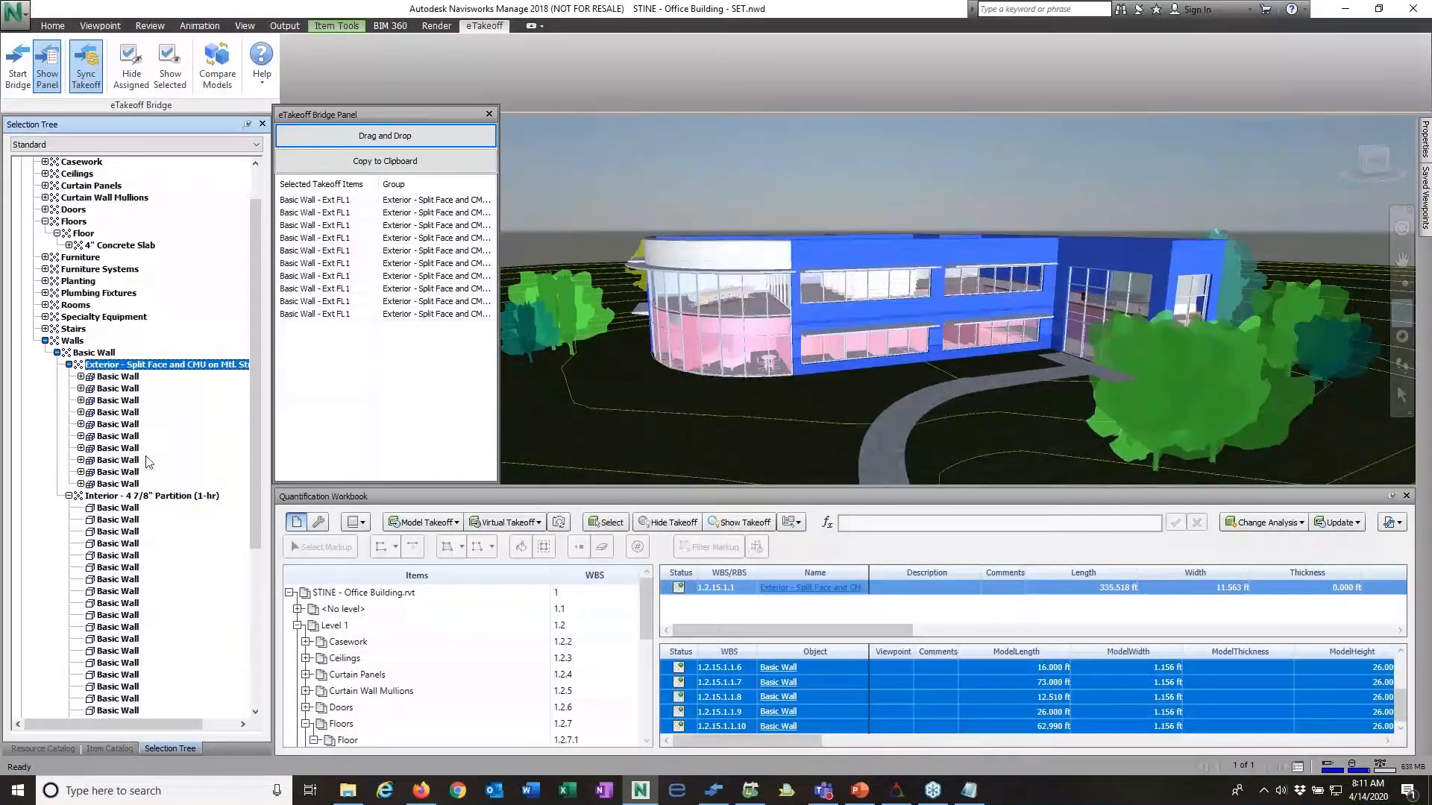
key("Escape")
Step: Append the description IntFlr1 to the takeoff items of the Interior - 4 7/8" Partition (1-hr) wall group
left_click(159, 497)
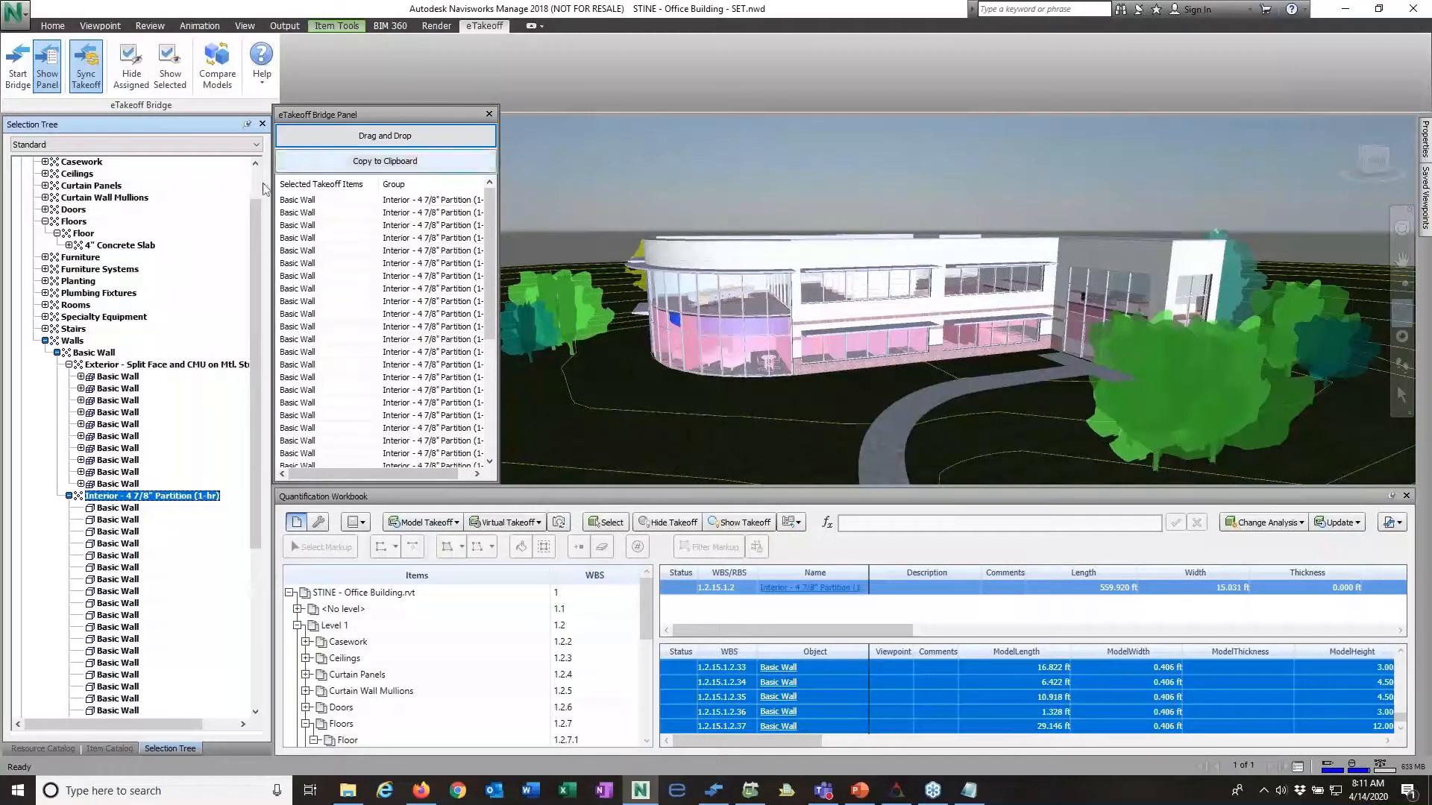
right_click(322, 200)
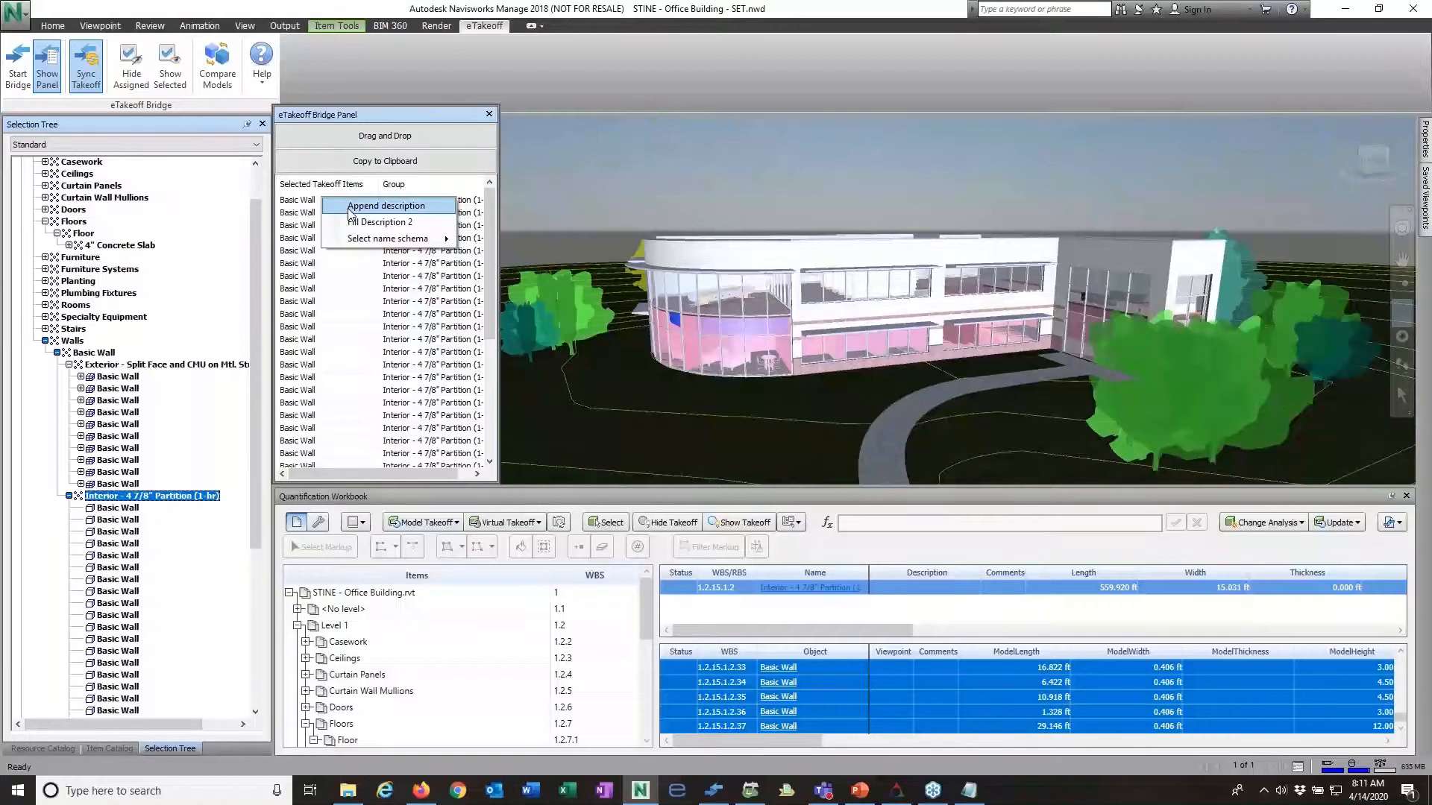
left_click(385, 206)
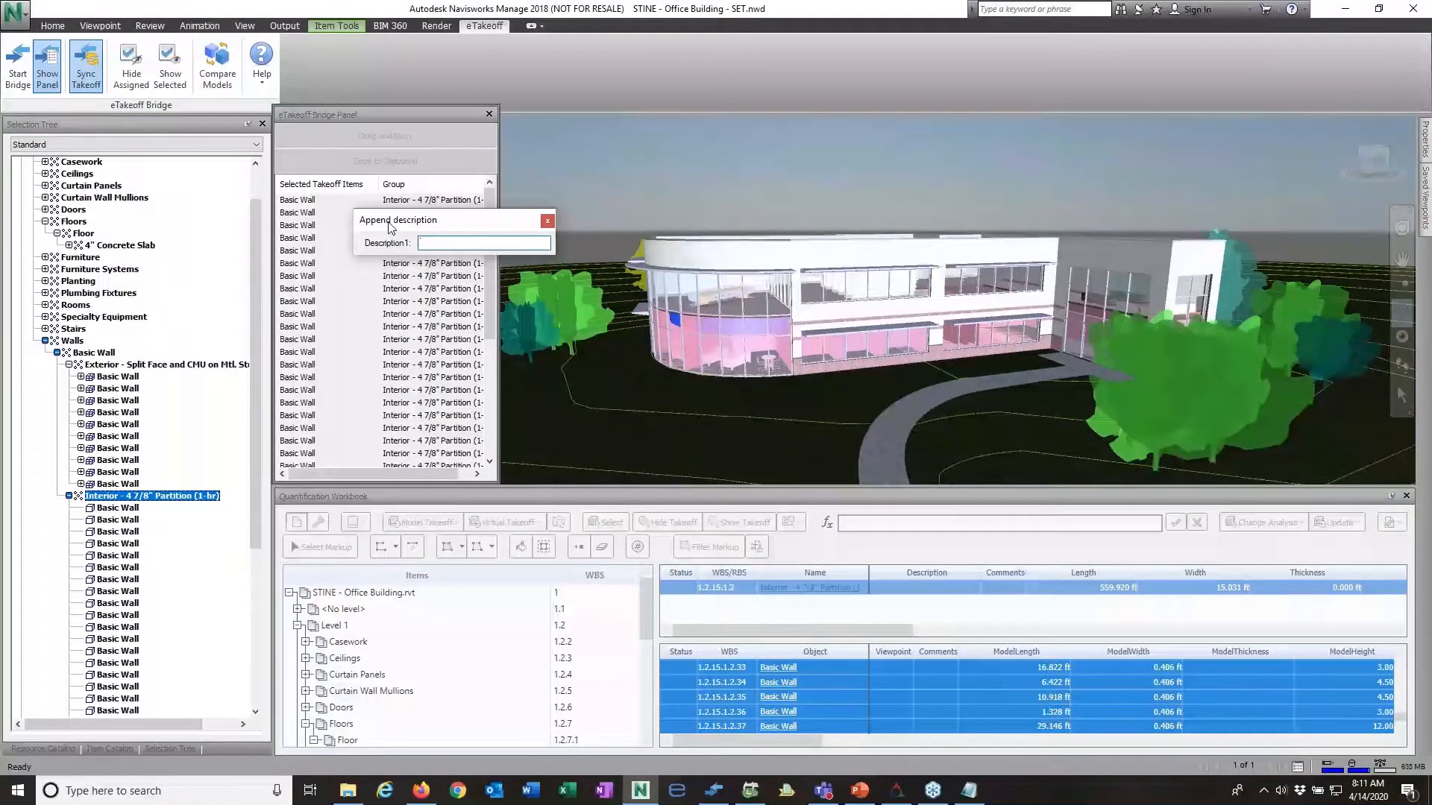
type("IntFlr1")
key("Return")
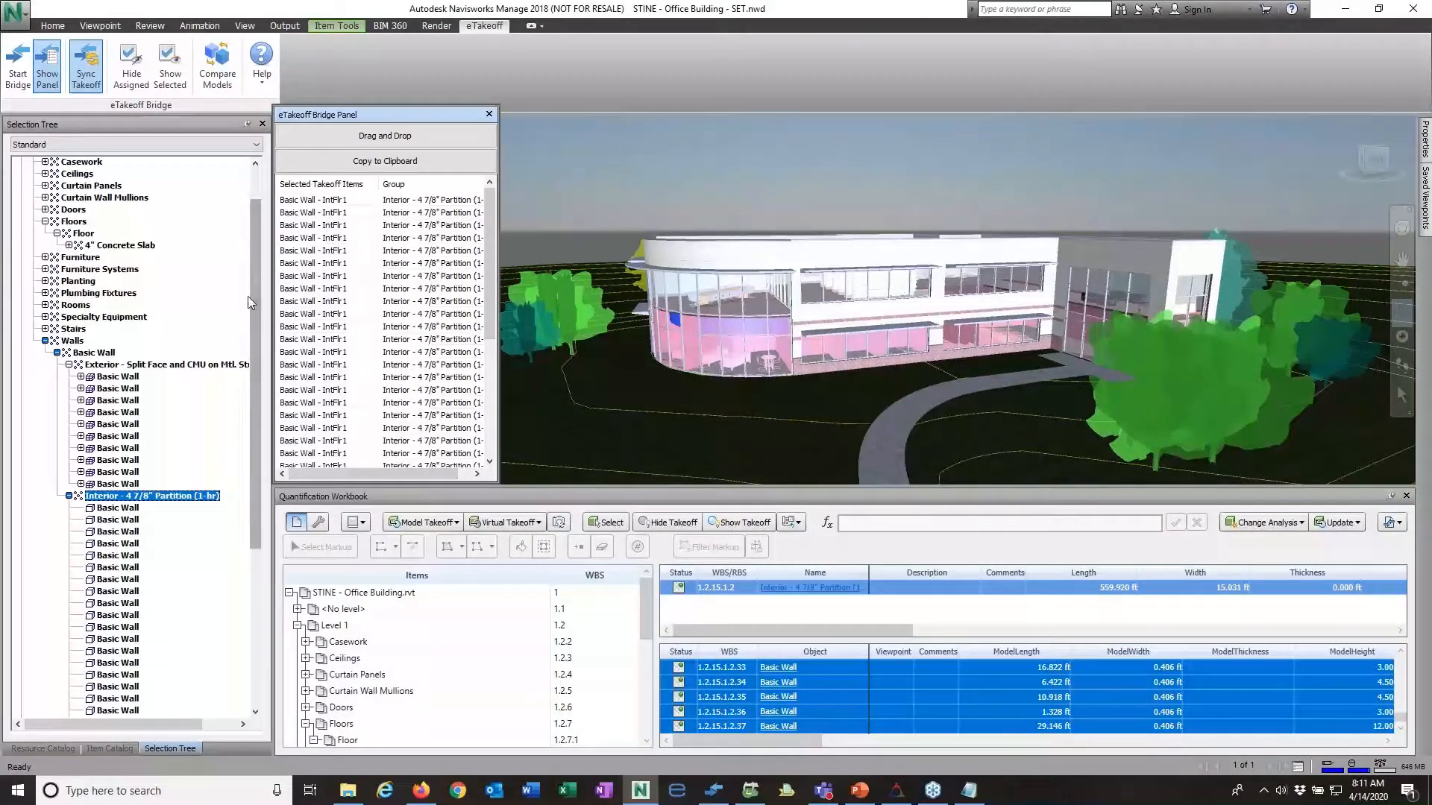
left_click_drag(254, 277, 265, 220)
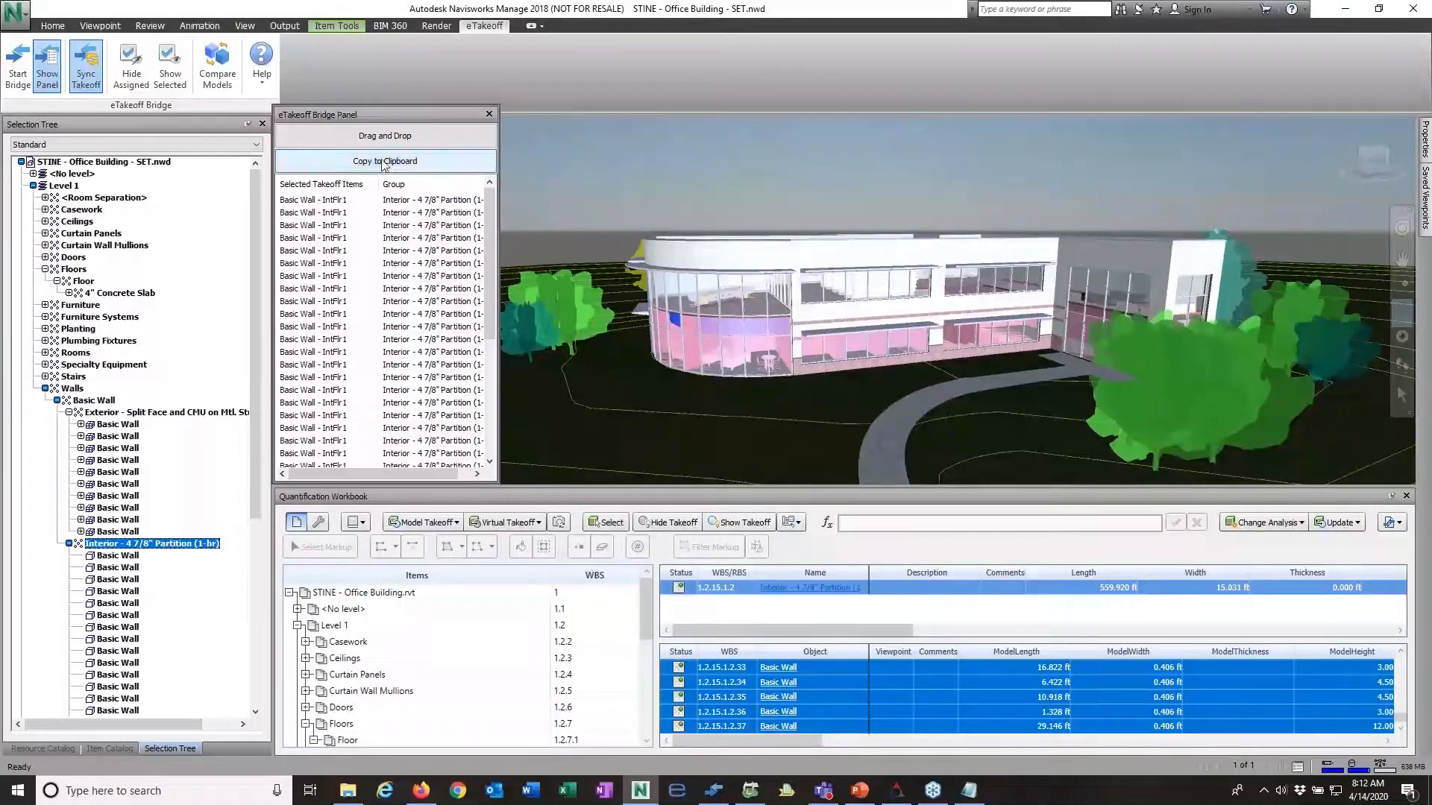
Step: Start the eTakeoff Bridge and begin a new bridge named NW Stine Office for the Navisworks project
left_click_drag(345, 105, 344, 114)
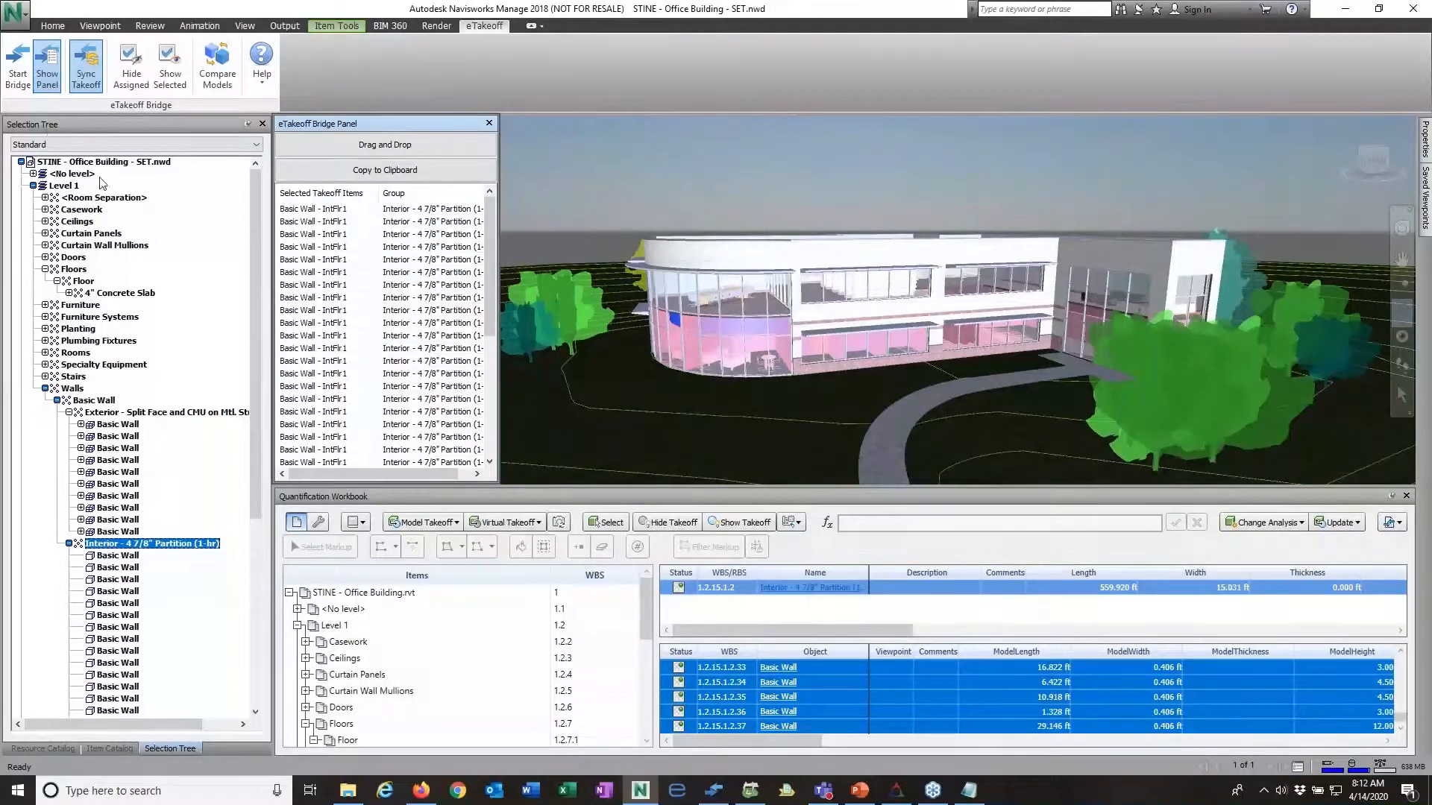
left_click(17, 69)
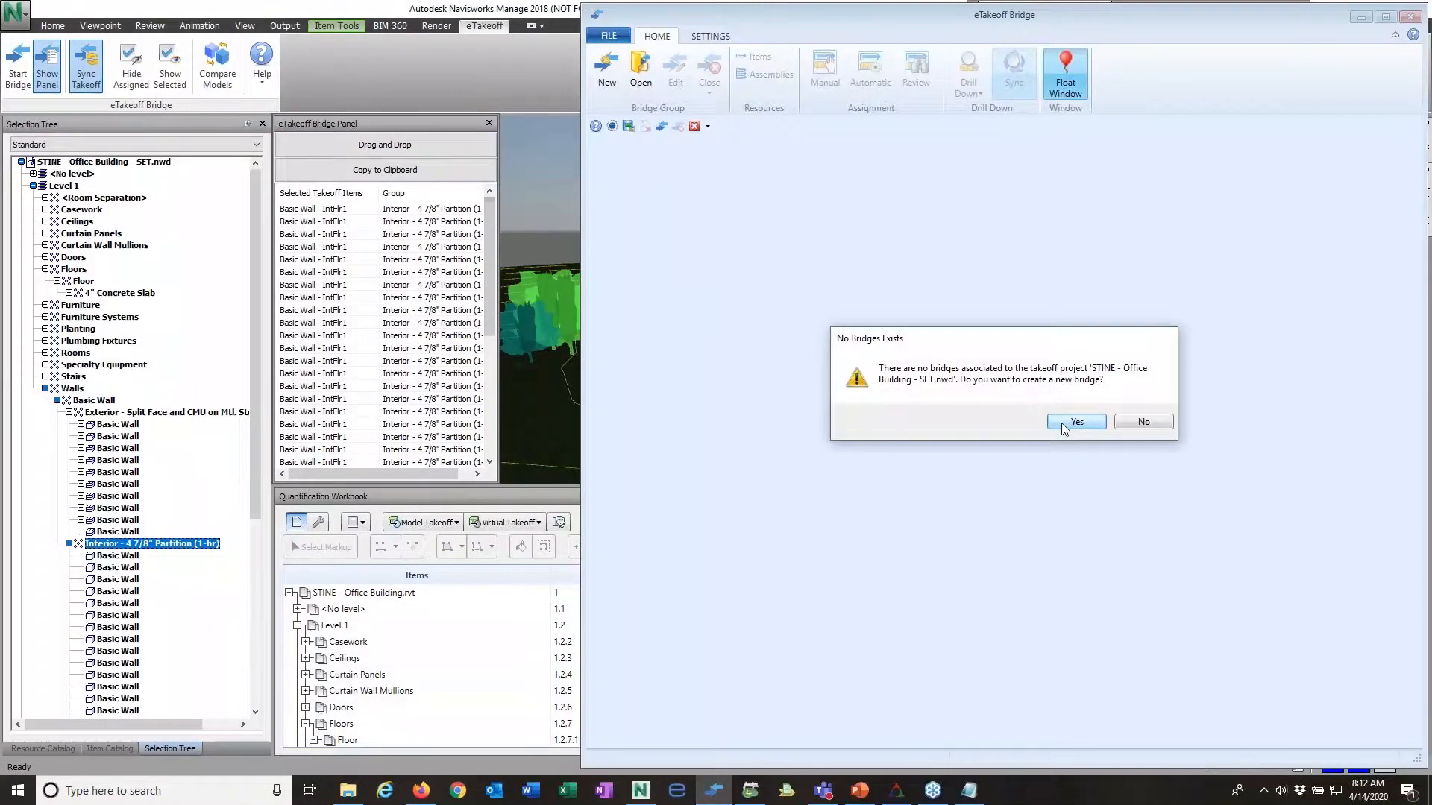
left_click(1062, 422)
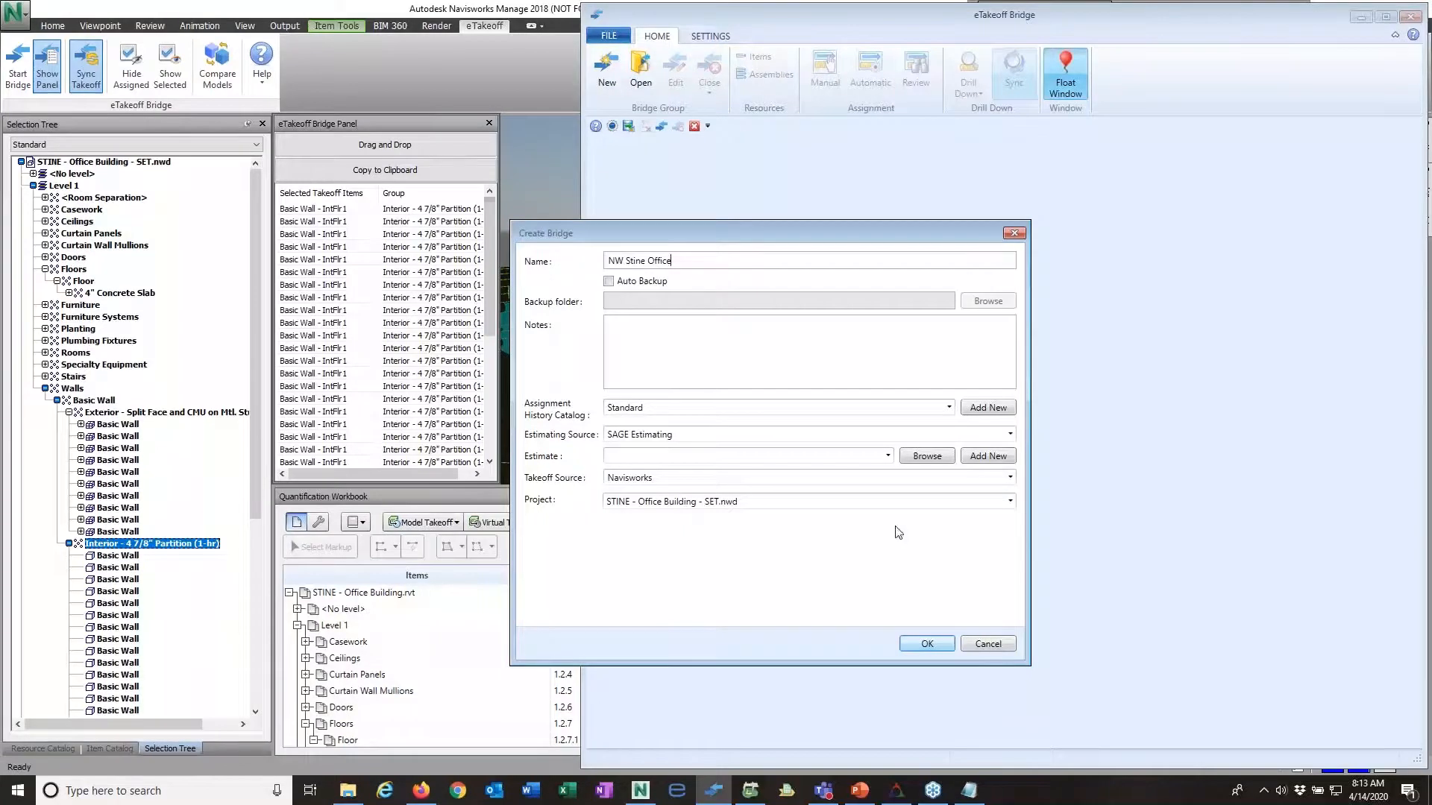
Step: Add a new estimate named NW Stine Office in the All Estimates\Demonstration Estimates branch and create the bridge with it
left_click(999, 457)
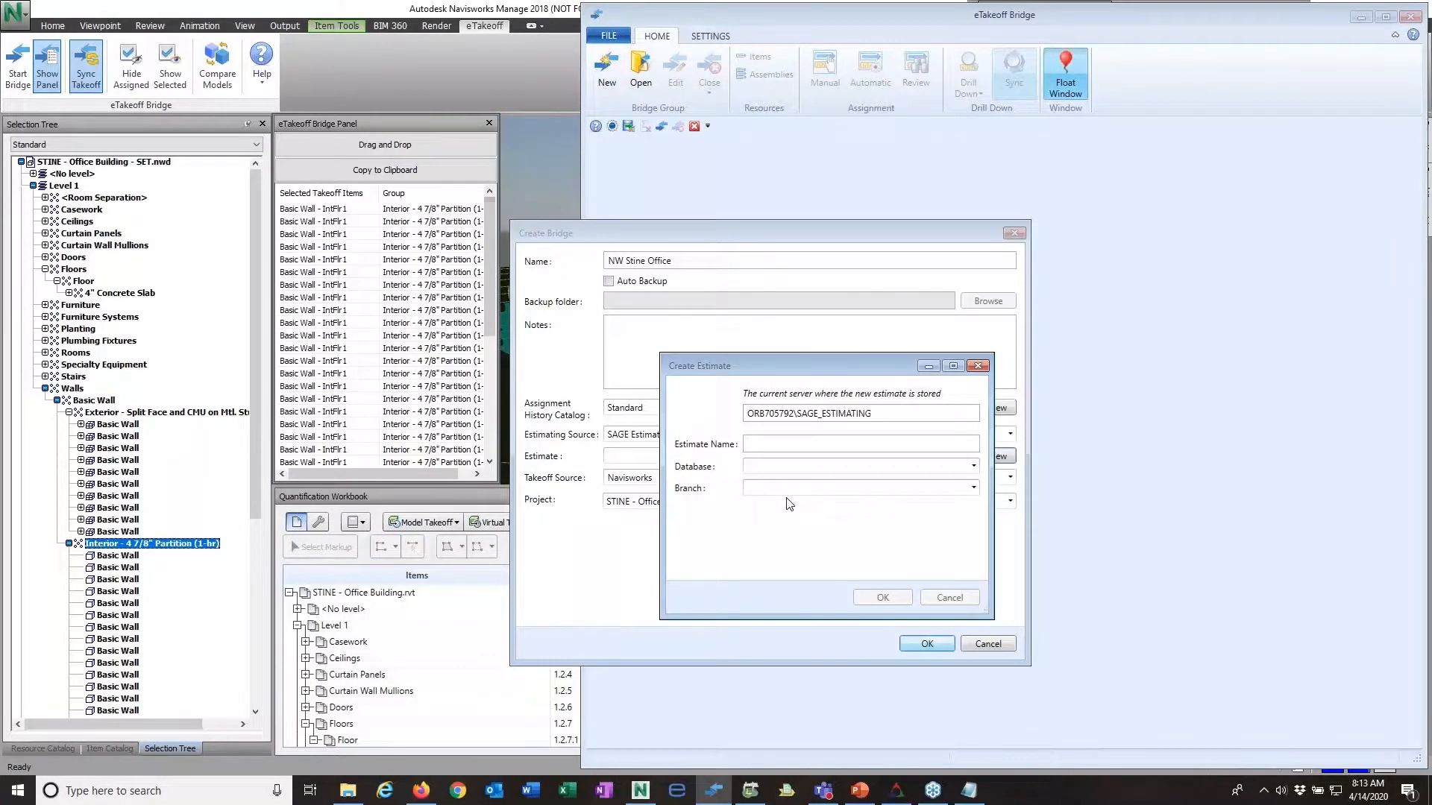
type("NW Stinde O")
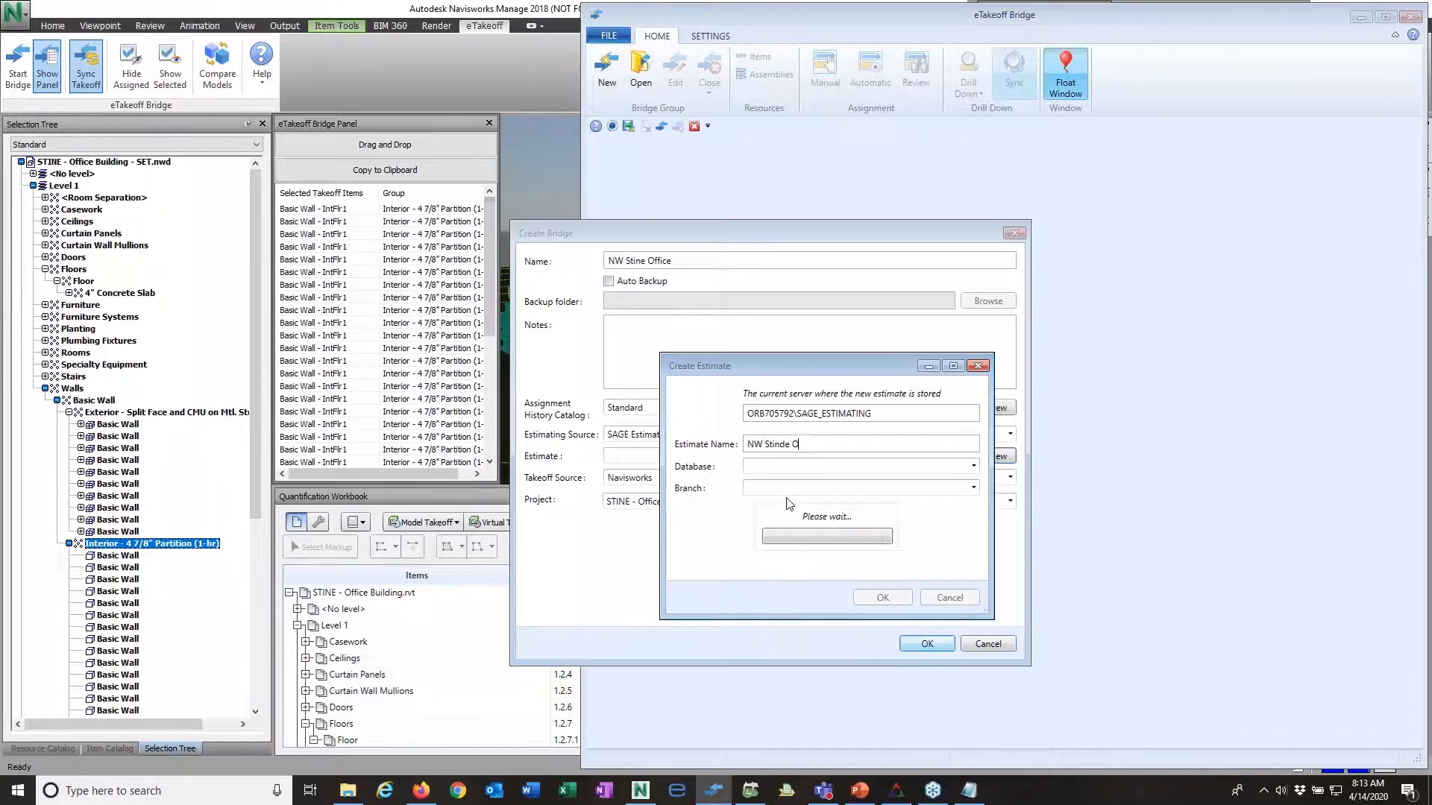
type("ffice")
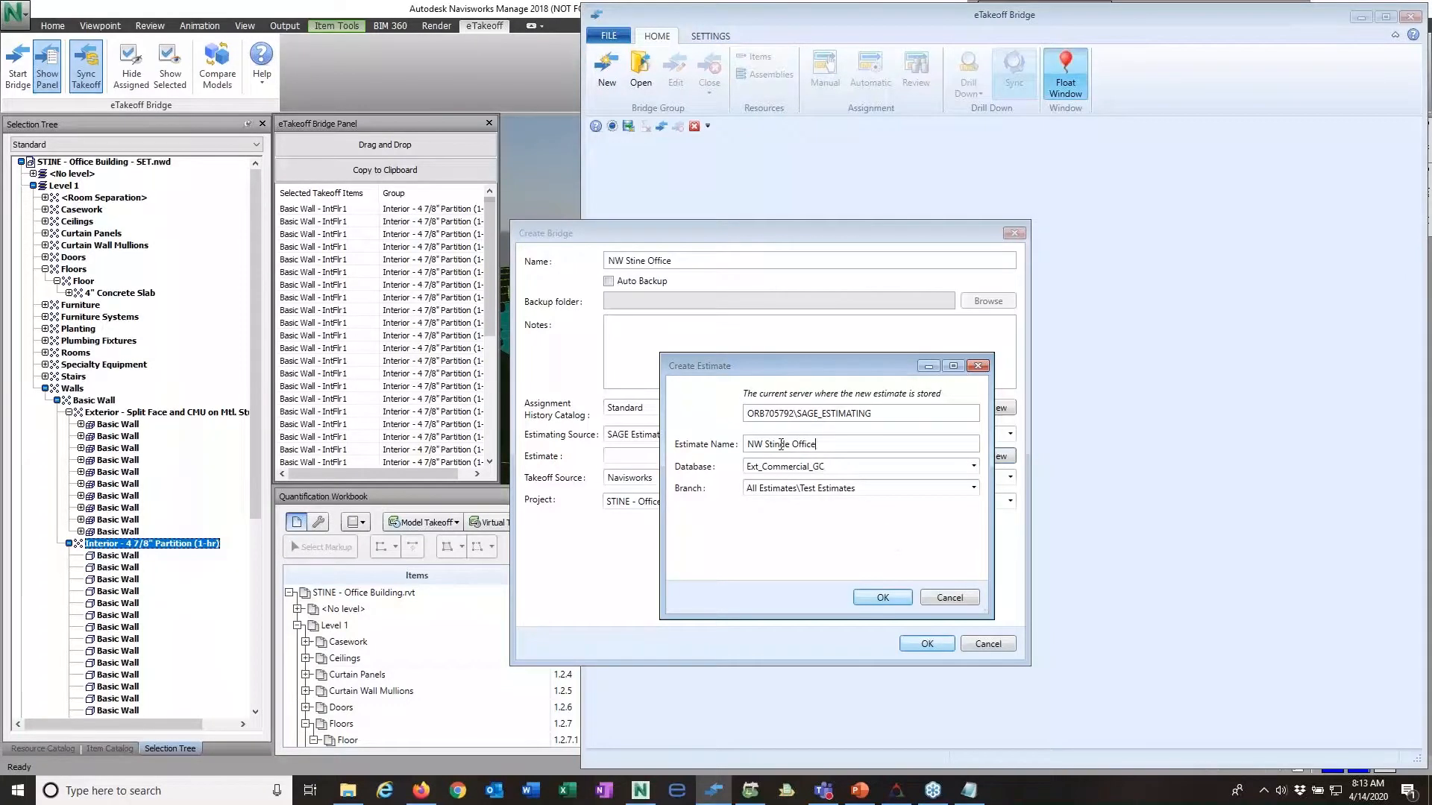
key("BackSpace")
left_click(973, 488)
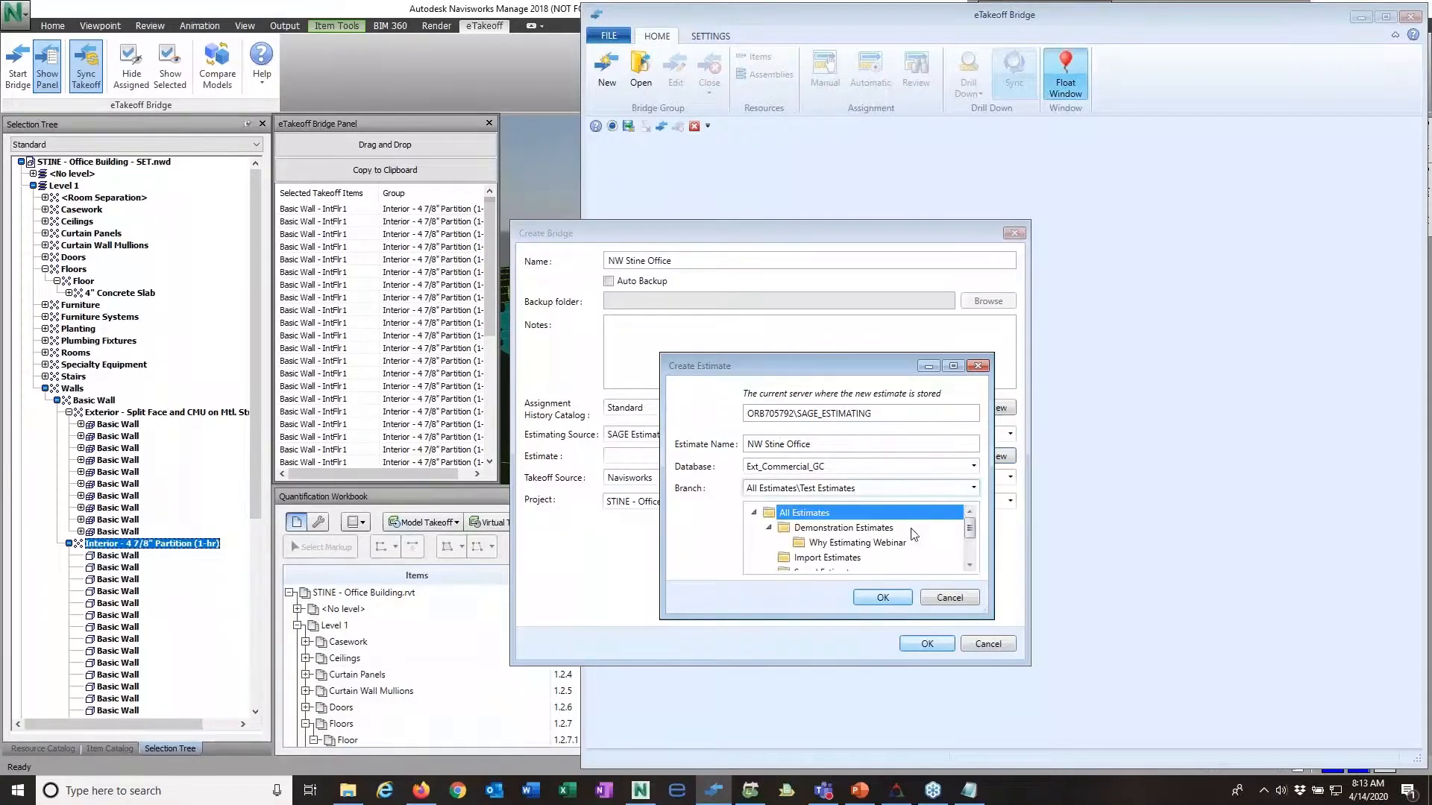
left_click(883, 530)
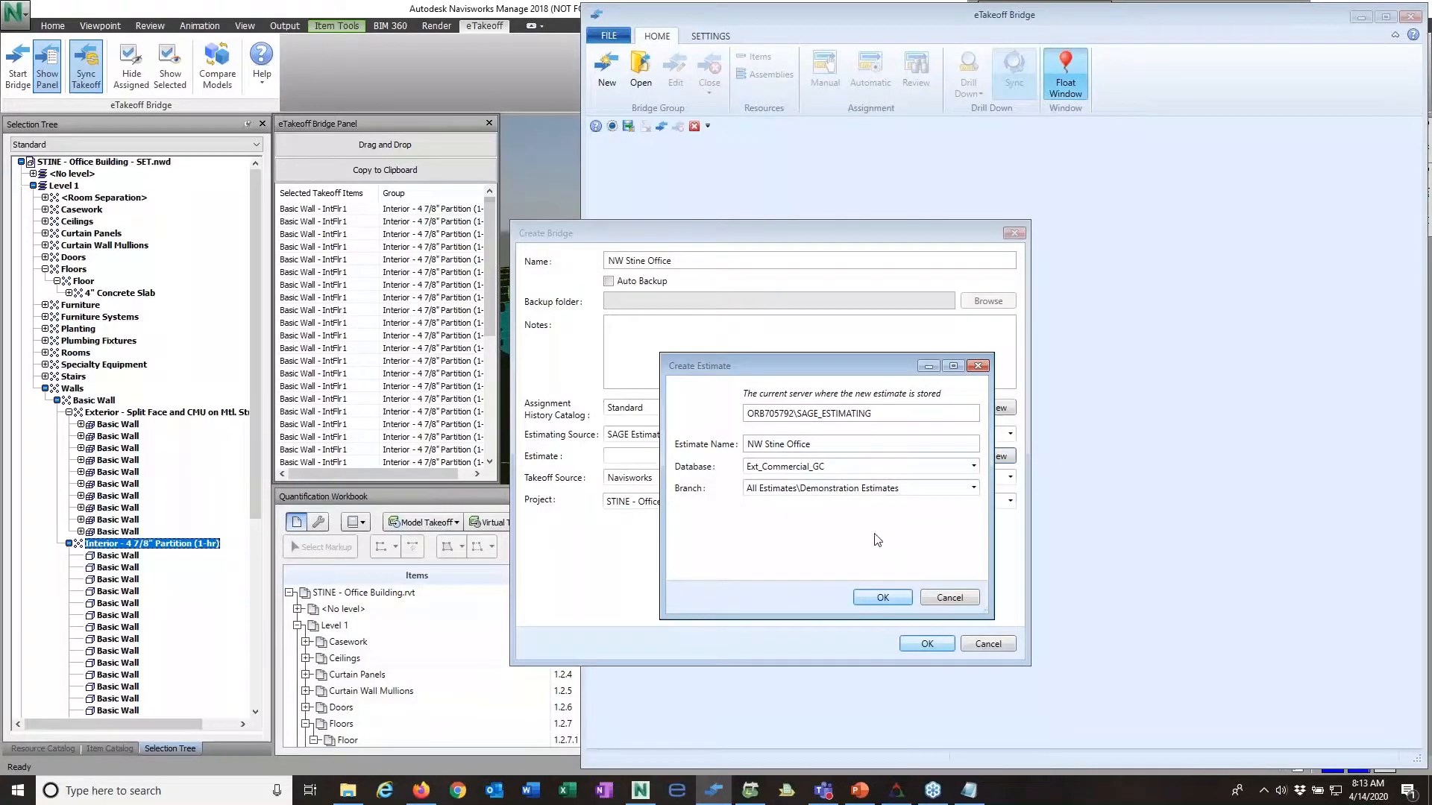
left_click(883, 598)
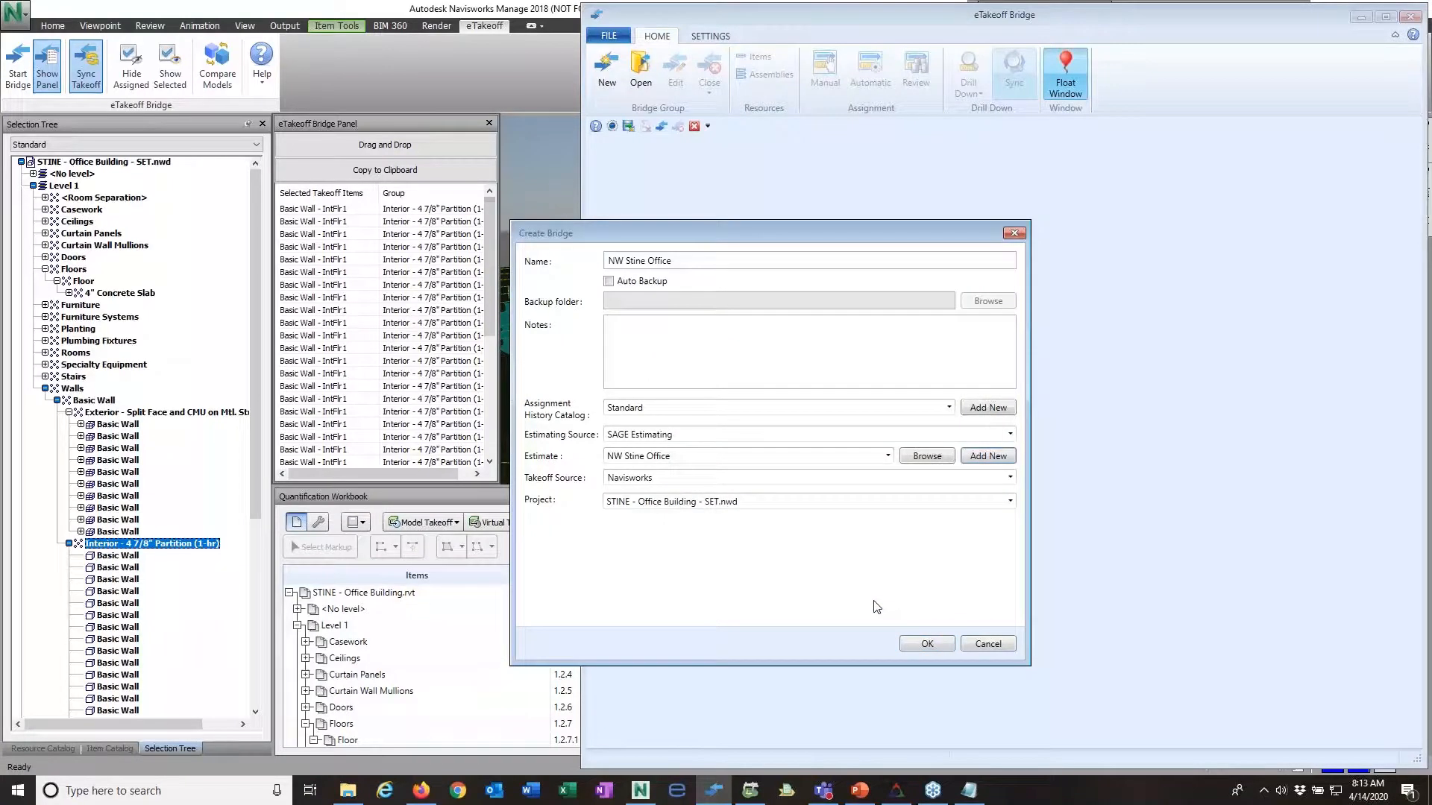
left_click(927, 643)
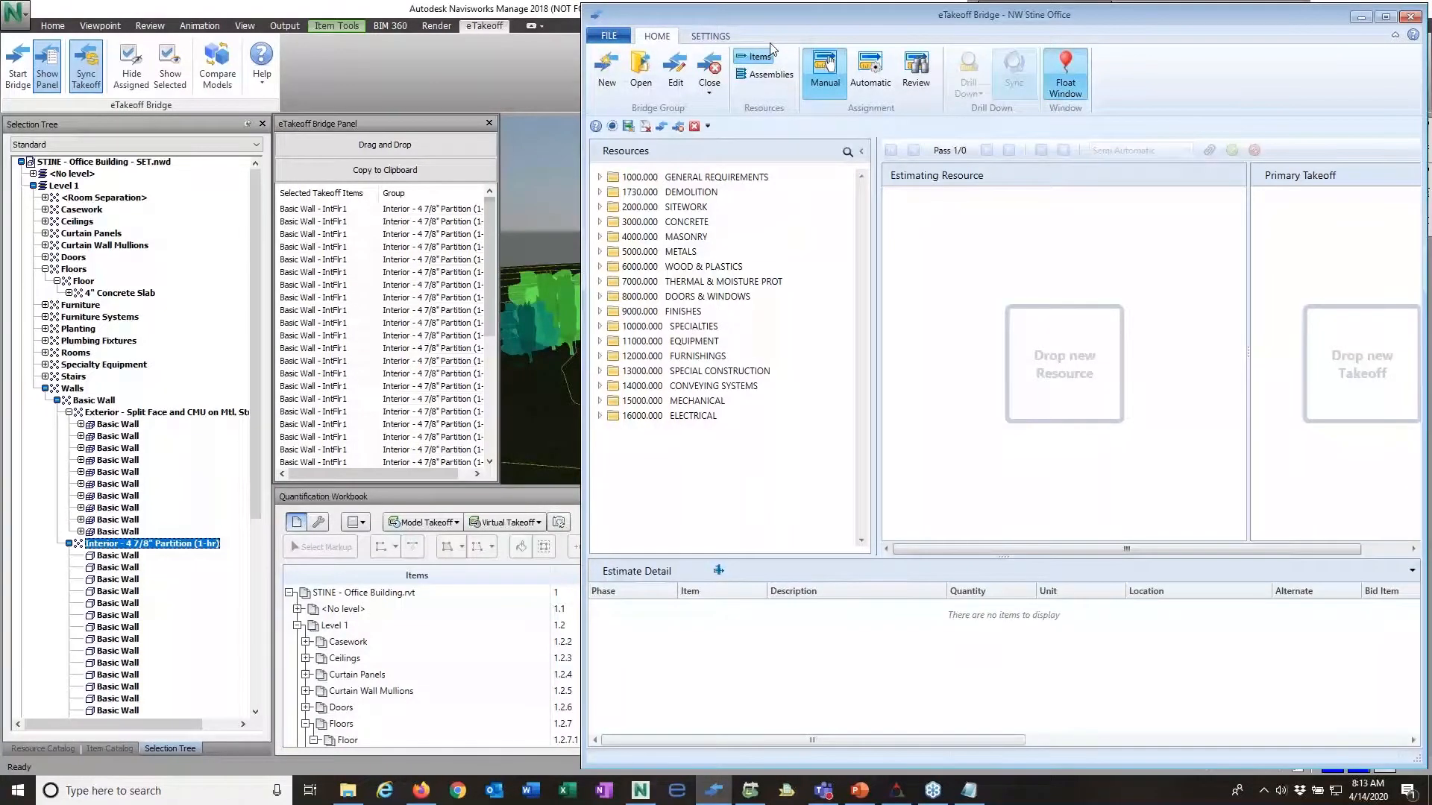
left_click(625, 39)
left_click(657, 36)
left_click(701, 39)
left_click(657, 36)
Step: Browse the Doors: Wood items in the DOORS & WINDOWS resources and collapse the folders again
left_click(601, 297)
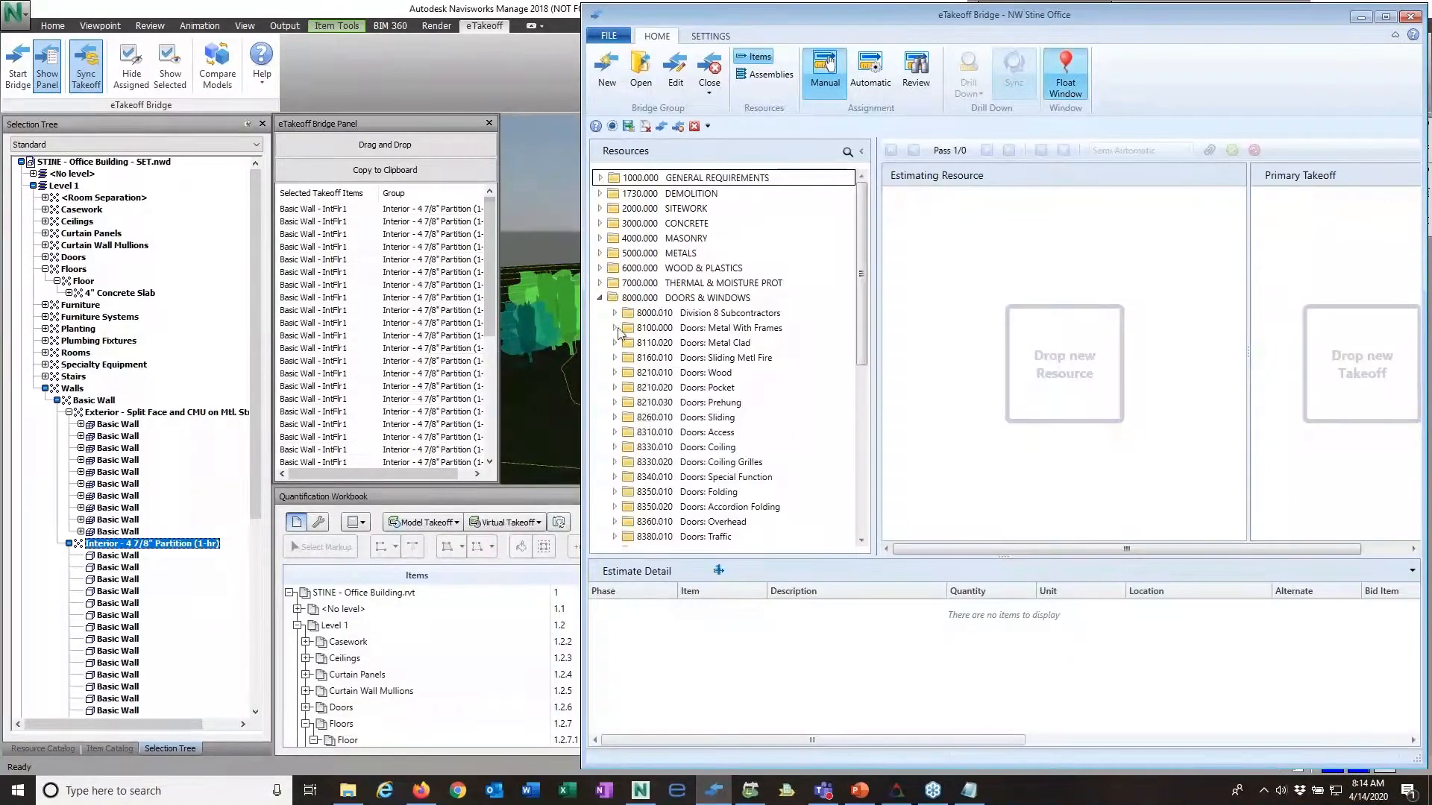
left_click(615, 372)
scroll(688, 393, "down", 5)
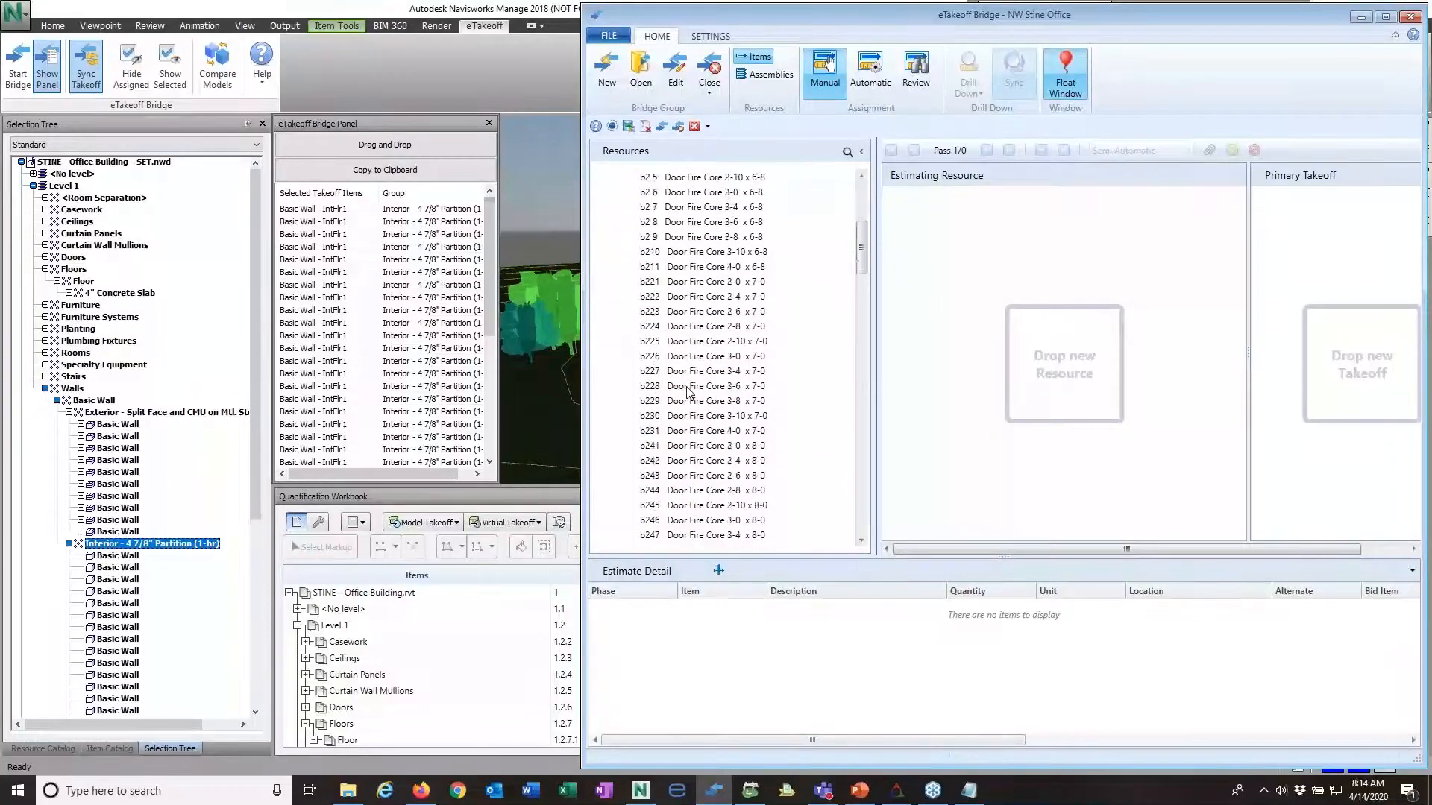
scroll(641, 384, "up", 5)
left_click(615, 372)
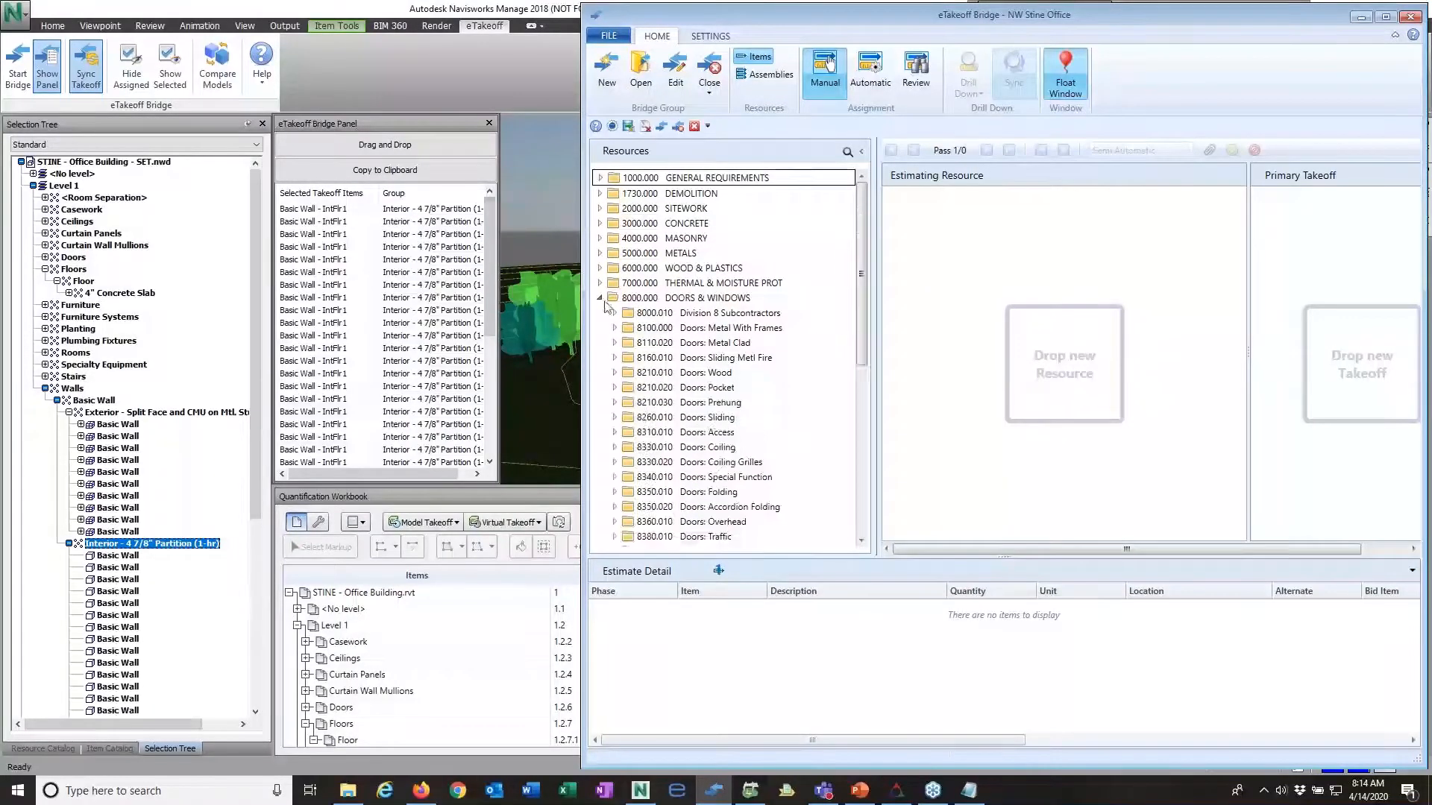
left_click(600, 297)
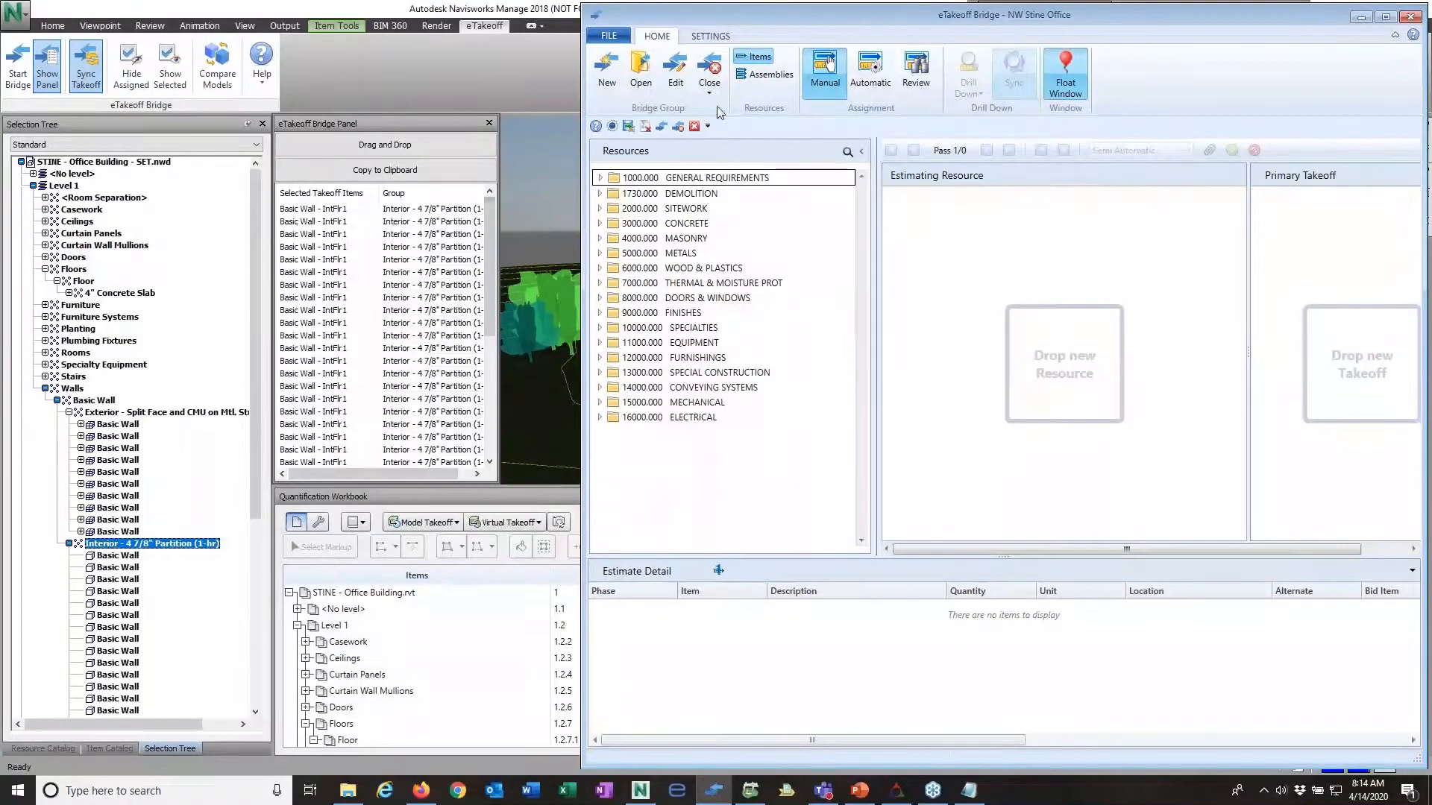
Step: Switch the resources to assemblies and browse the STUCCO, DRYWALL, ACOUSTICAL, ETC folder, collapsing it again
left_click(767, 75)
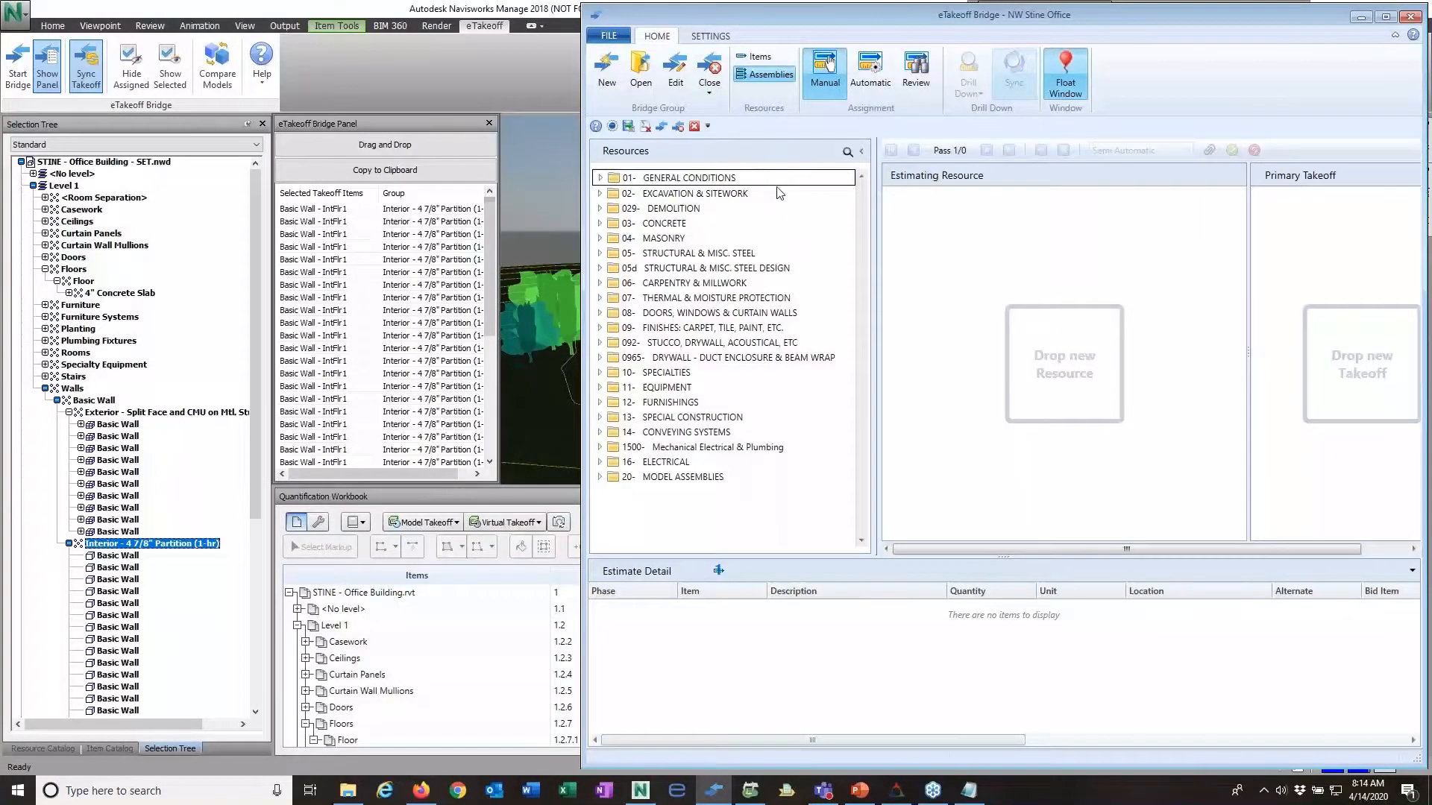
left_click(599, 357)
left_click(599, 357)
left_click(600, 343)
scroll(639, 395, "down", 2)
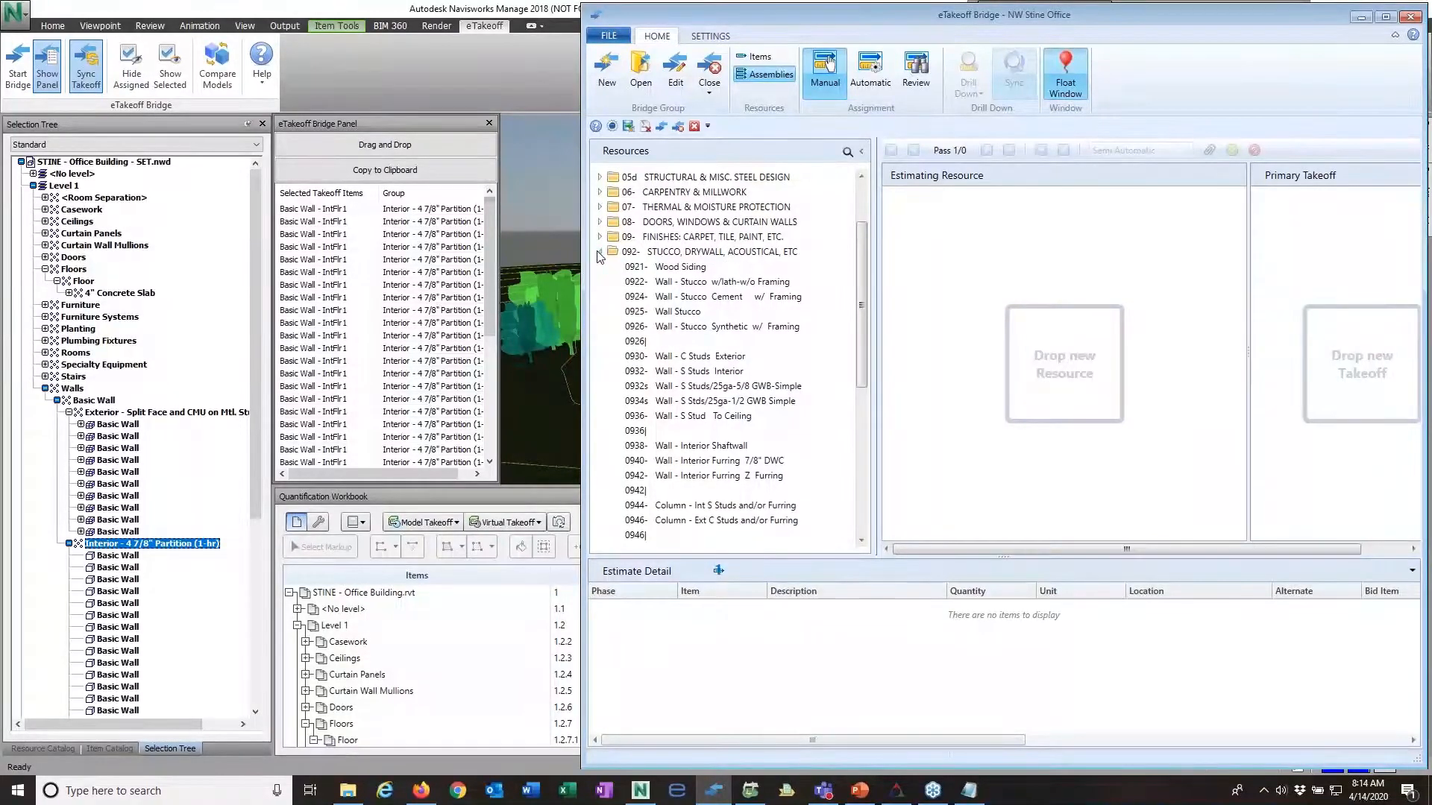
left_click(599, 252)
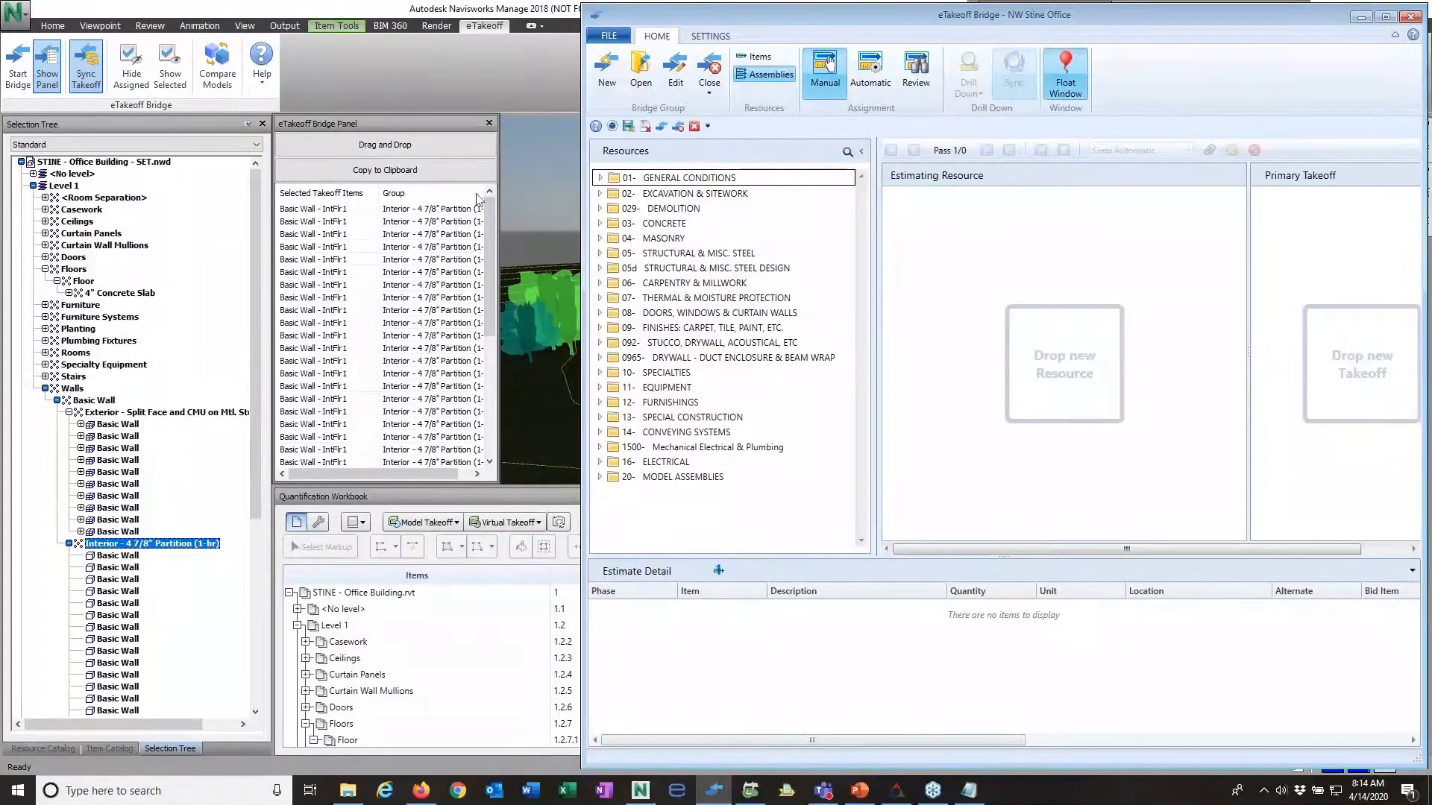
Step: Assign the first Basic Wall of the Interior - 4 7/8" Partition (1-hr) group to the 0932s Wall - S Studs/25ga-5/8 GWB-Simple assembly
mouse_move(763, 16)
left_mouse_down()
mouse_move(778, 45)
mouse_move(742, 43)
mouse_move(727, 18)
mouse_move(760, 22)
left_mouse_up()
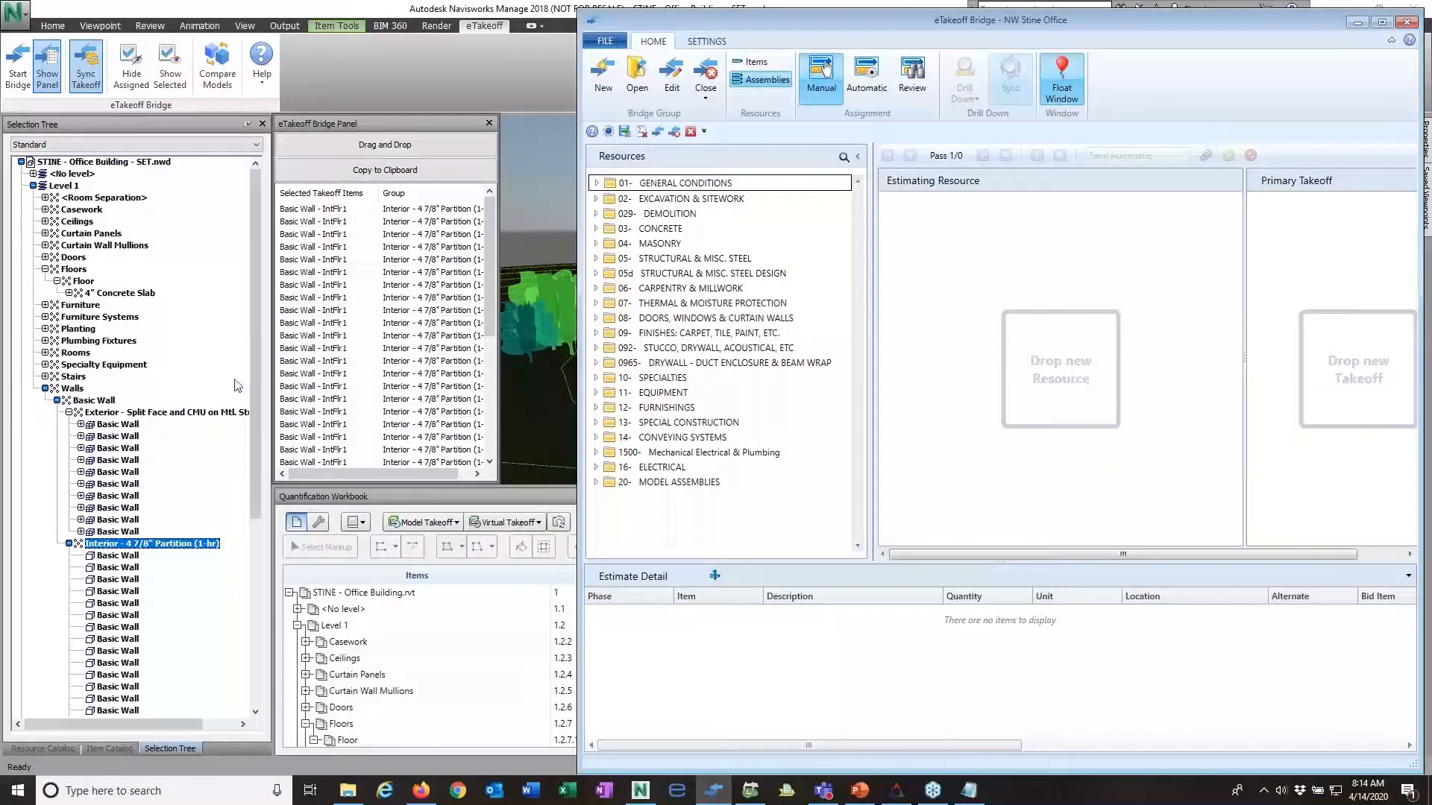
left_click(114, 557)
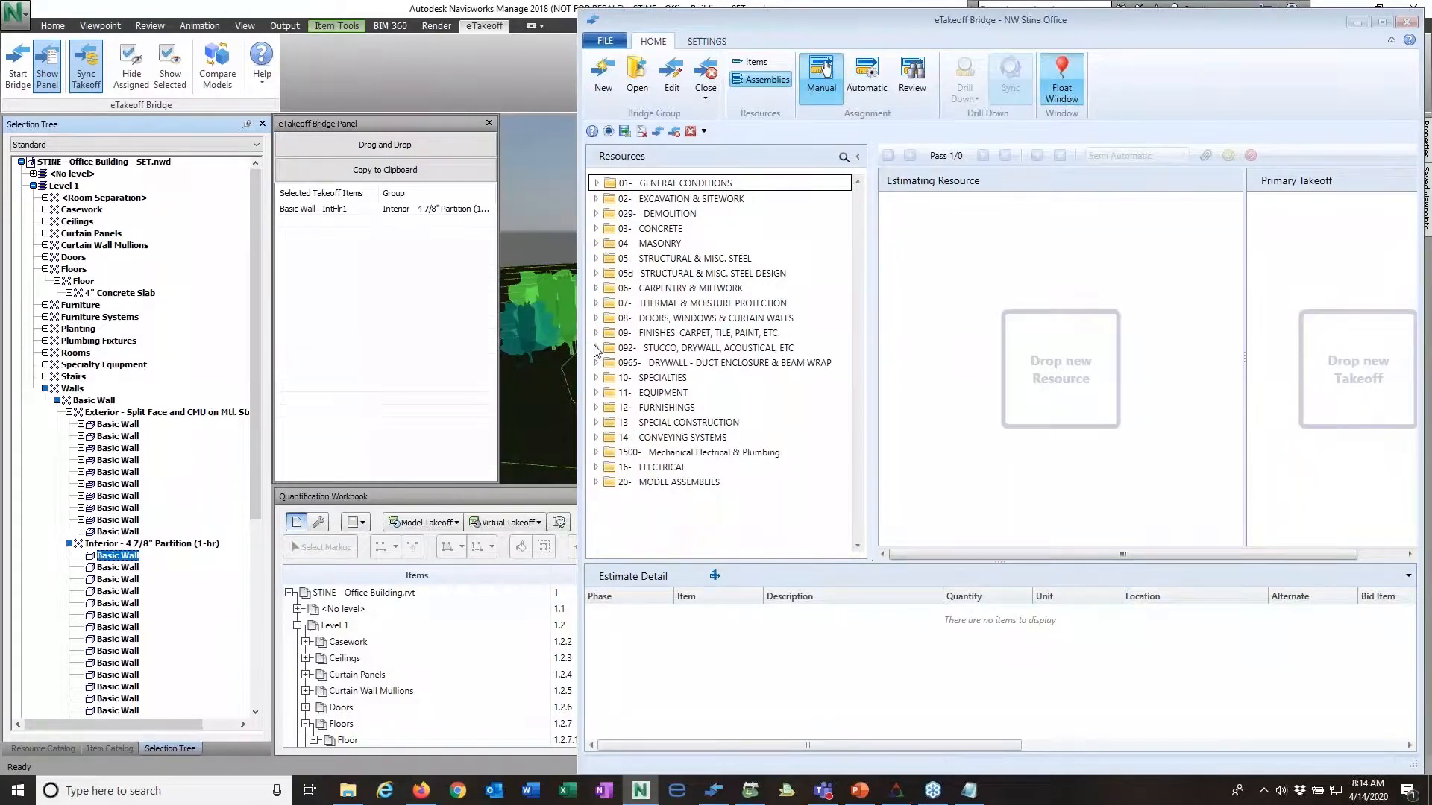
left_click(596, 348)
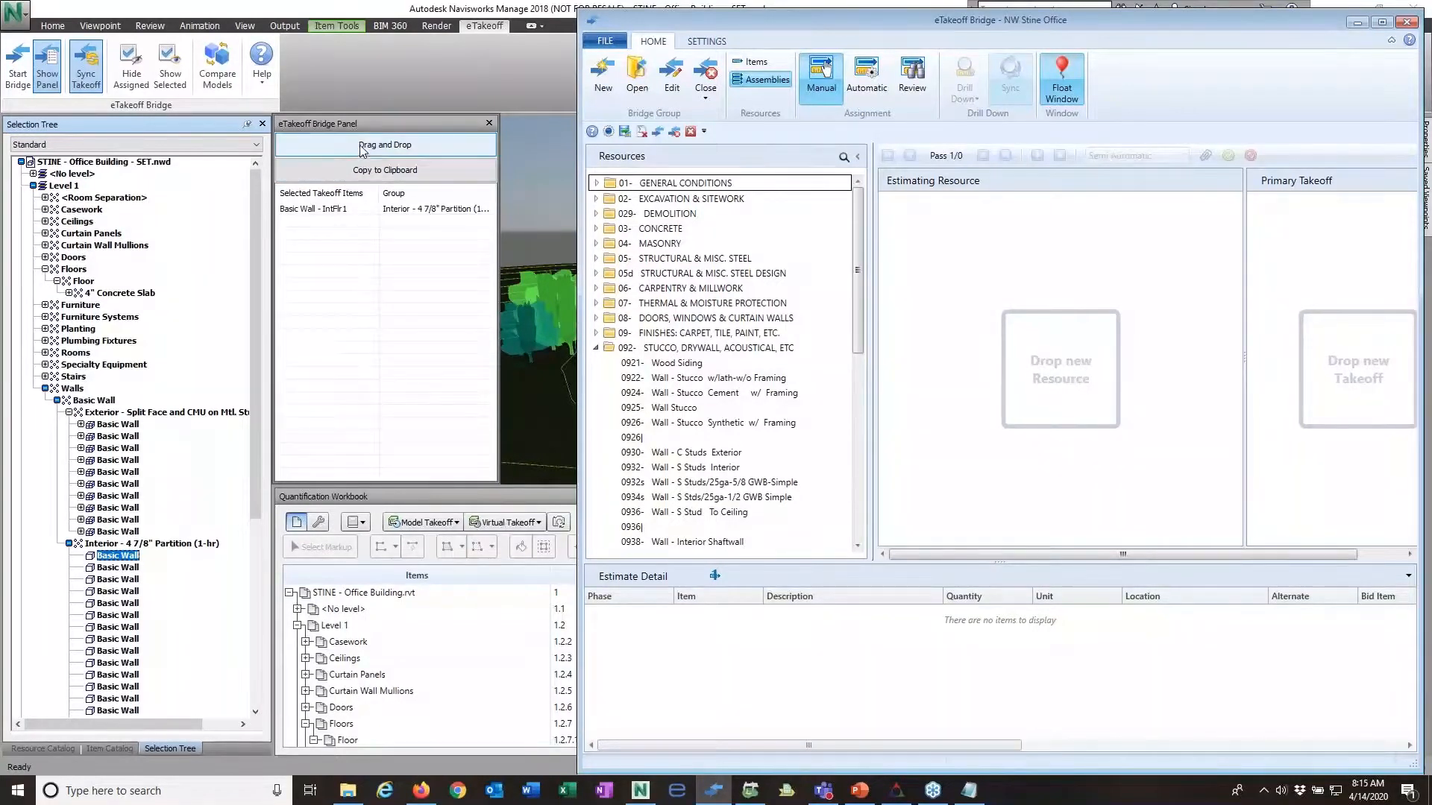
left_click_drag(361, 151, 700, 487)
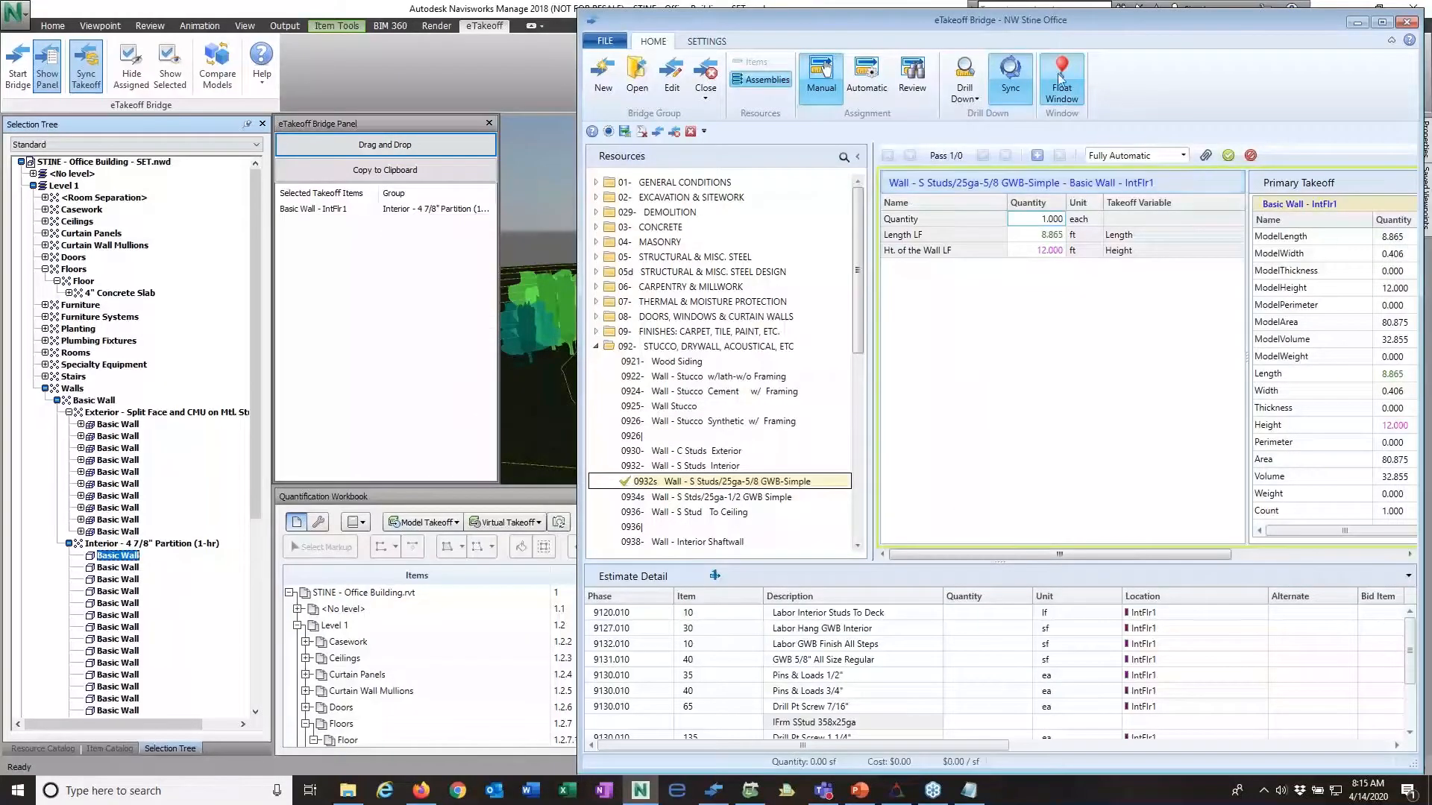
Step: Widen the primary takeoff view and map the wall takeoff's Height to the assembly's Ht. of the Wall LF variable
left_click_drag(1046, 26, 1106, 32)
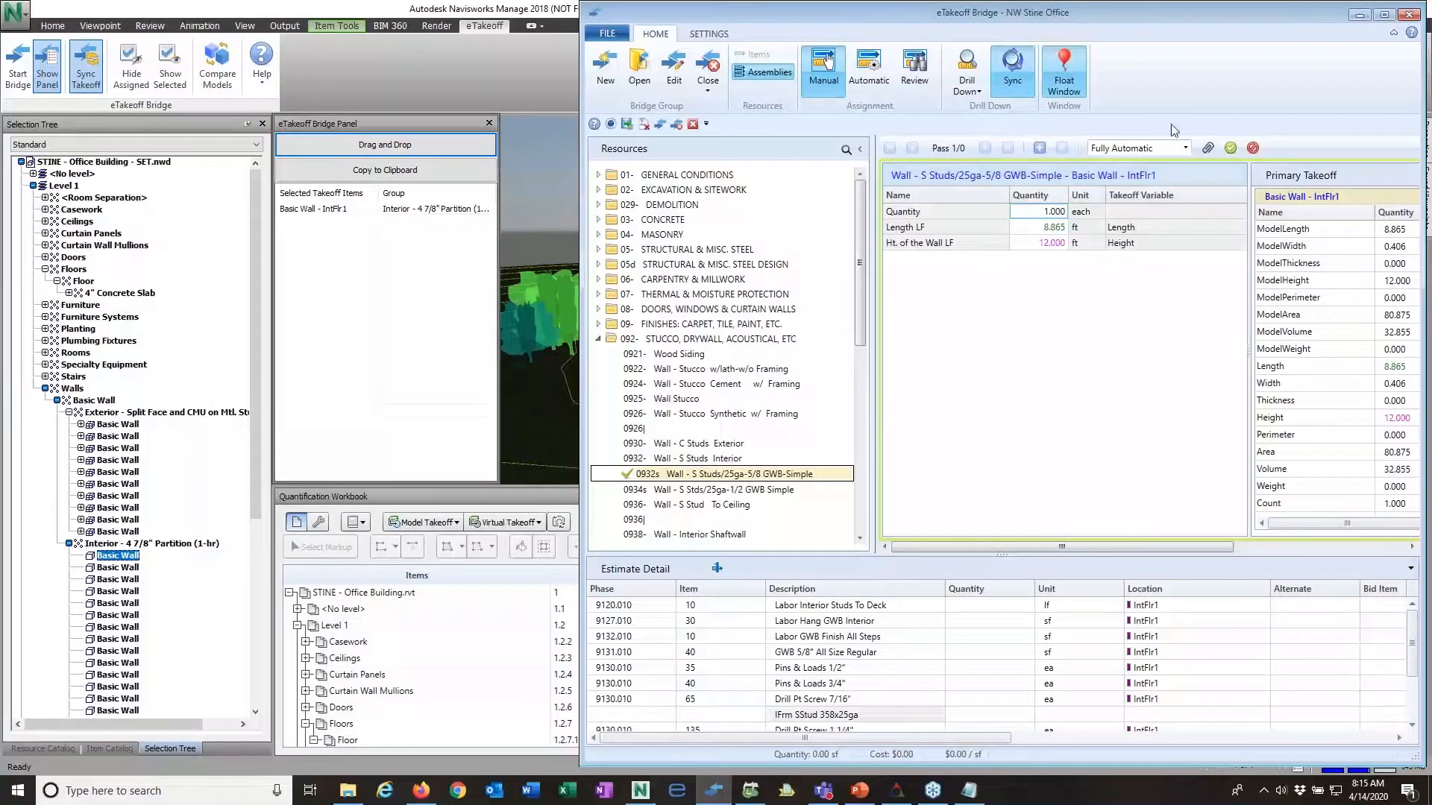
left_click_drag(1168, 12, 1122, 17)
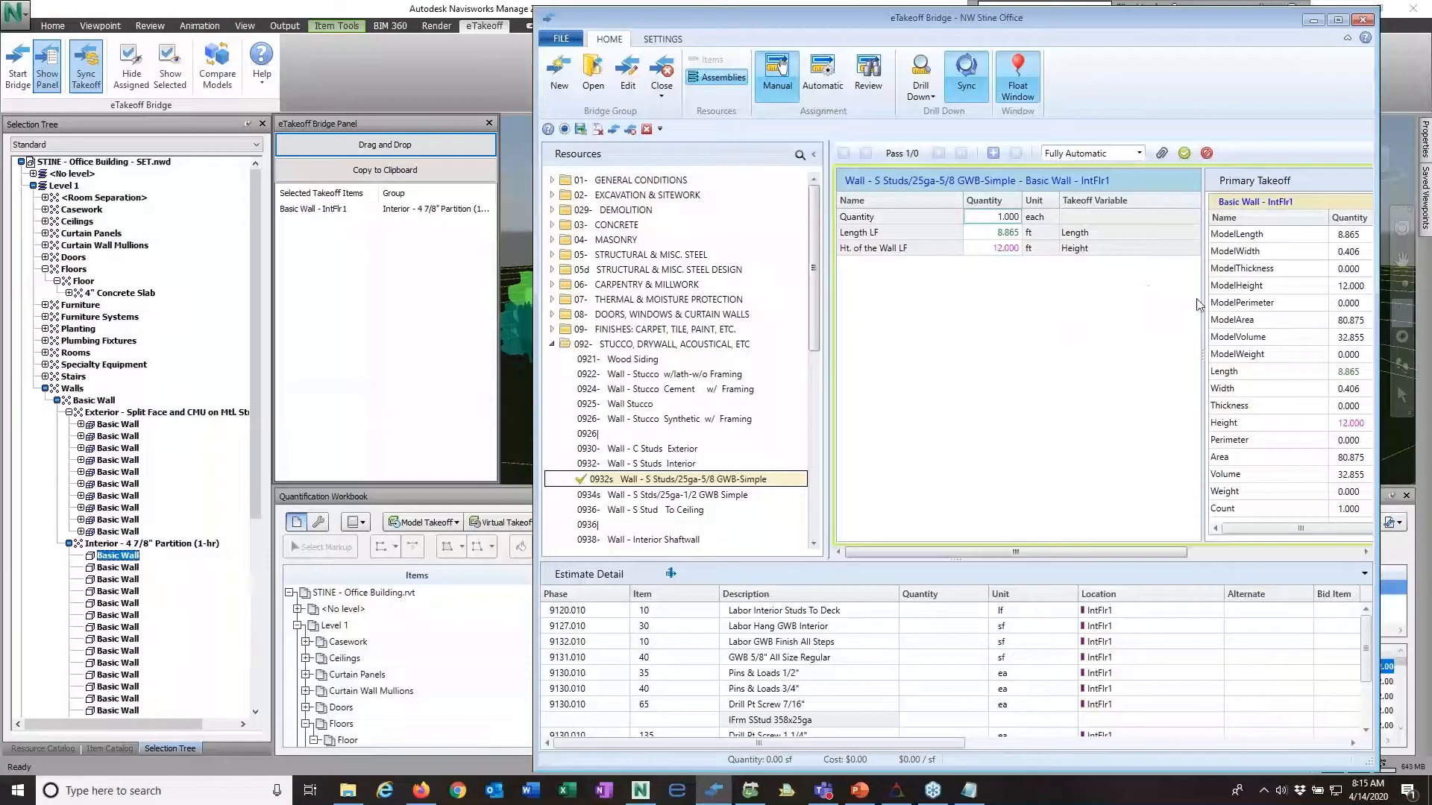
left_click_drag(1206, 316, 1141, 319)
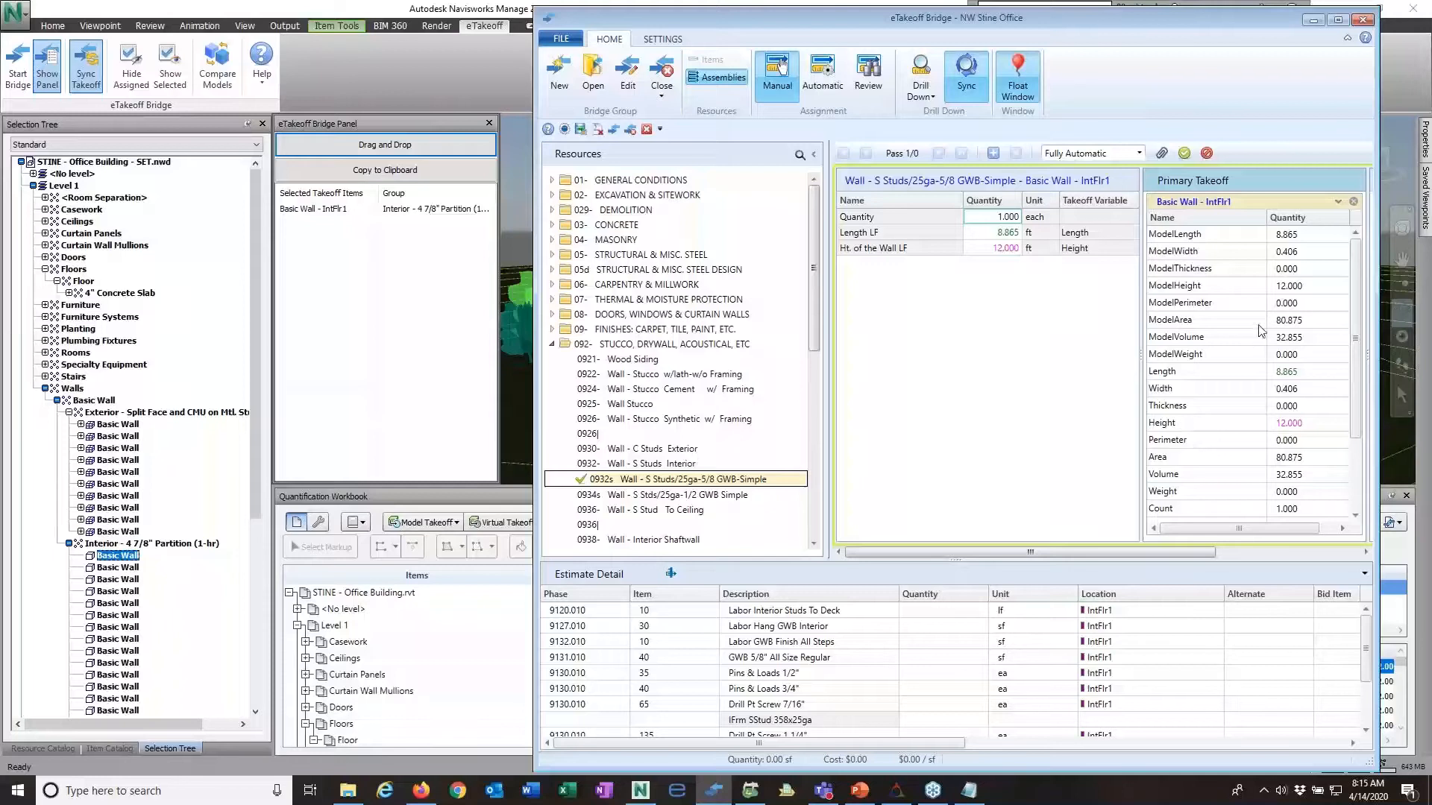
scroll(1284, 356, "down", 2)
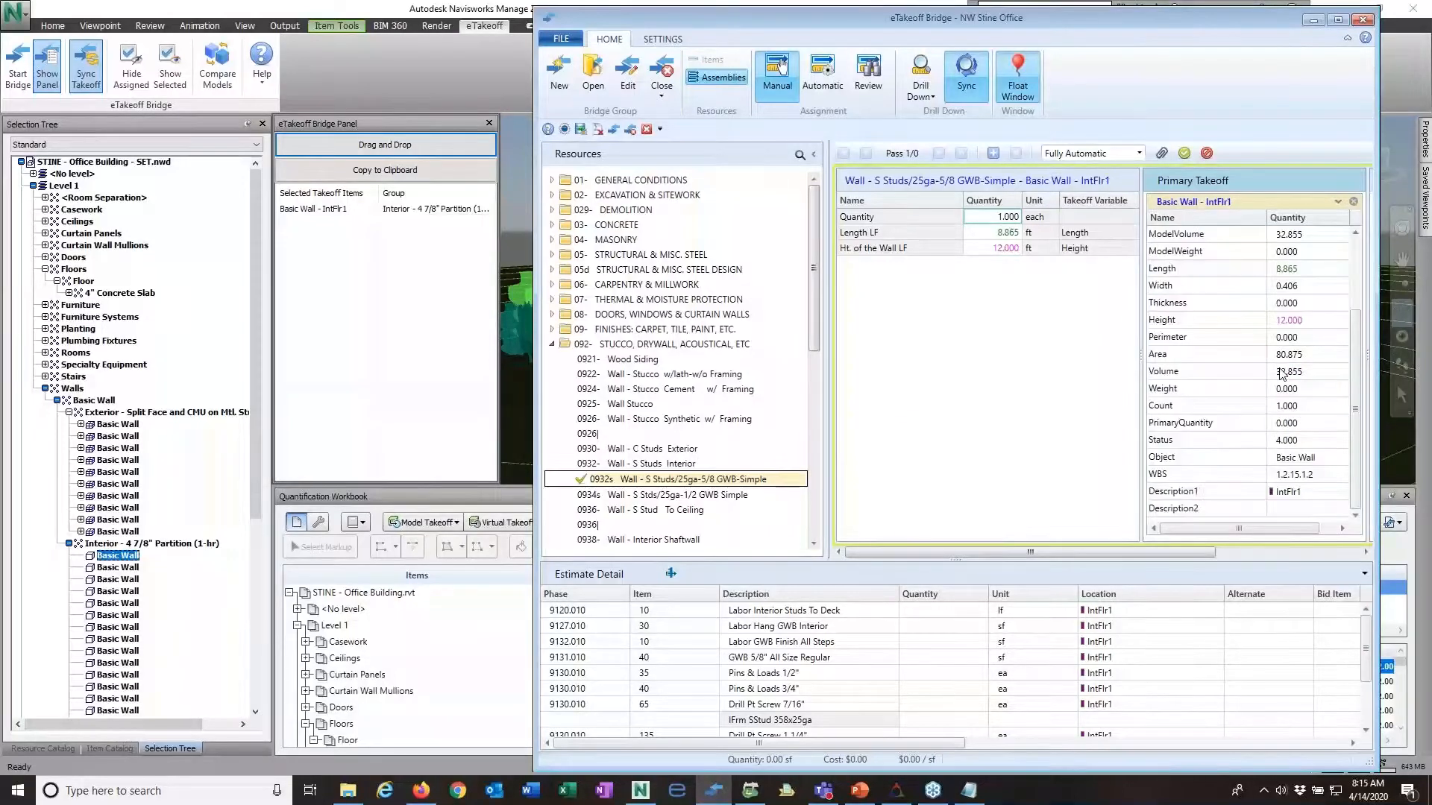
scroll(1282, 374, "up", 2)
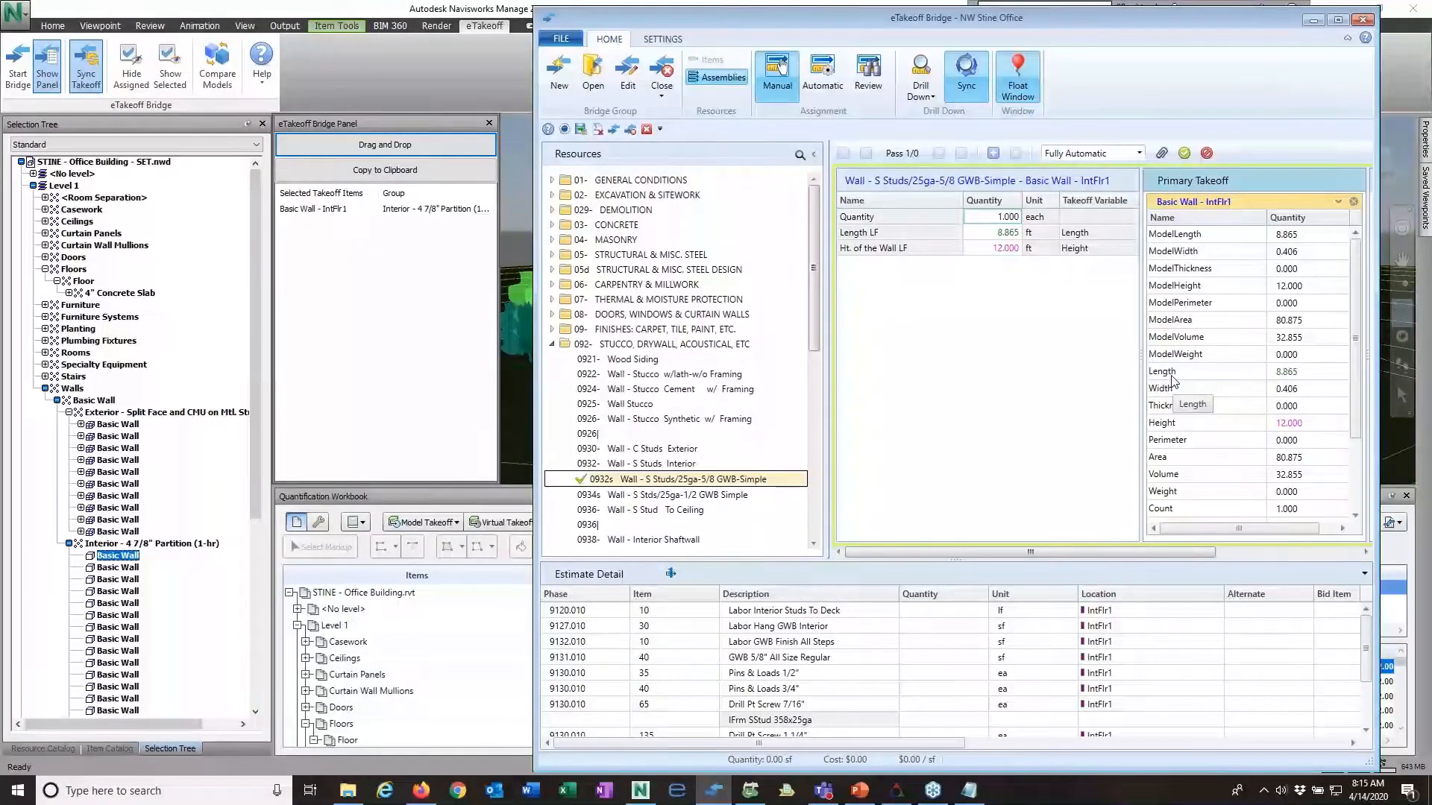
left_click(1003, 247)
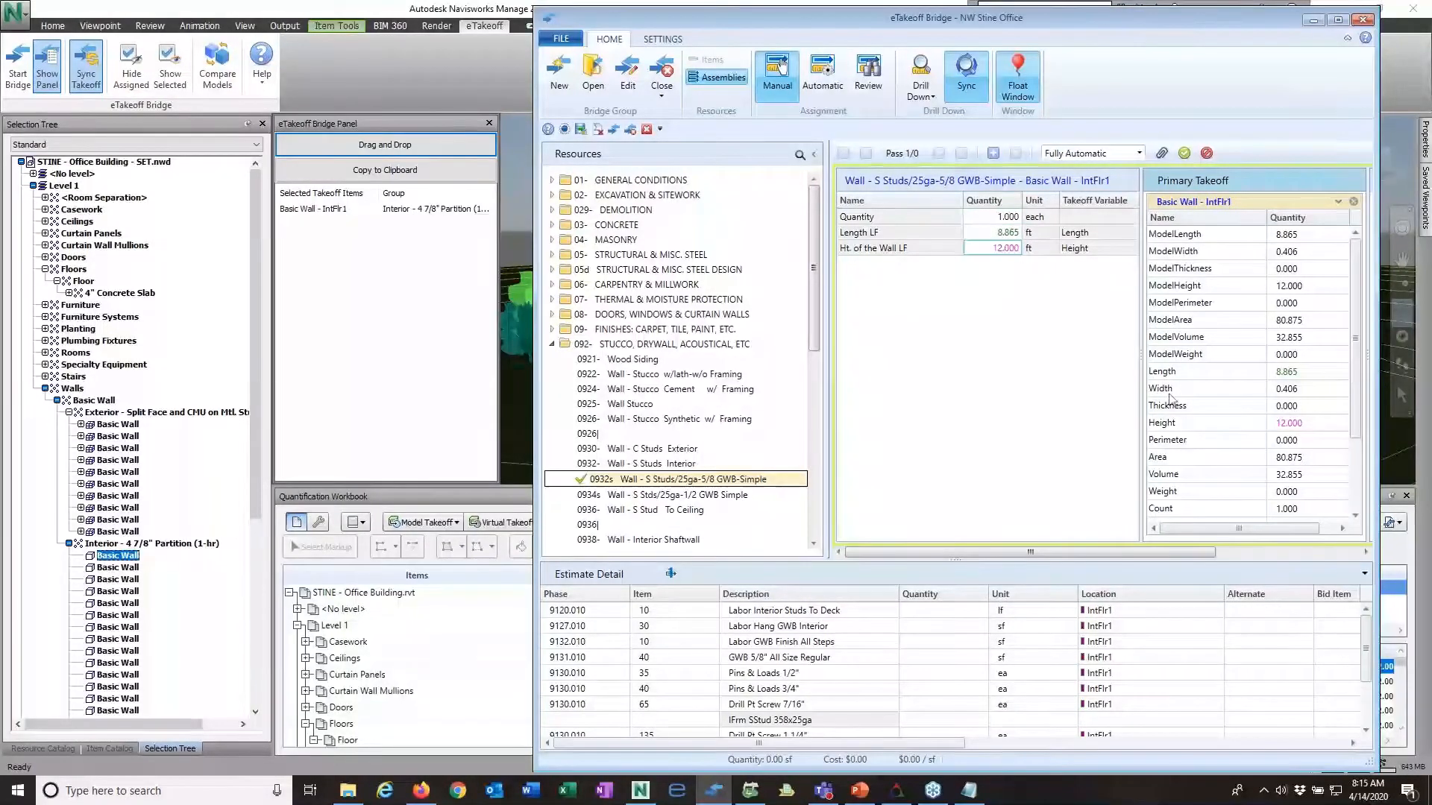
left_click_drag(1160, 424, 1009, 245)
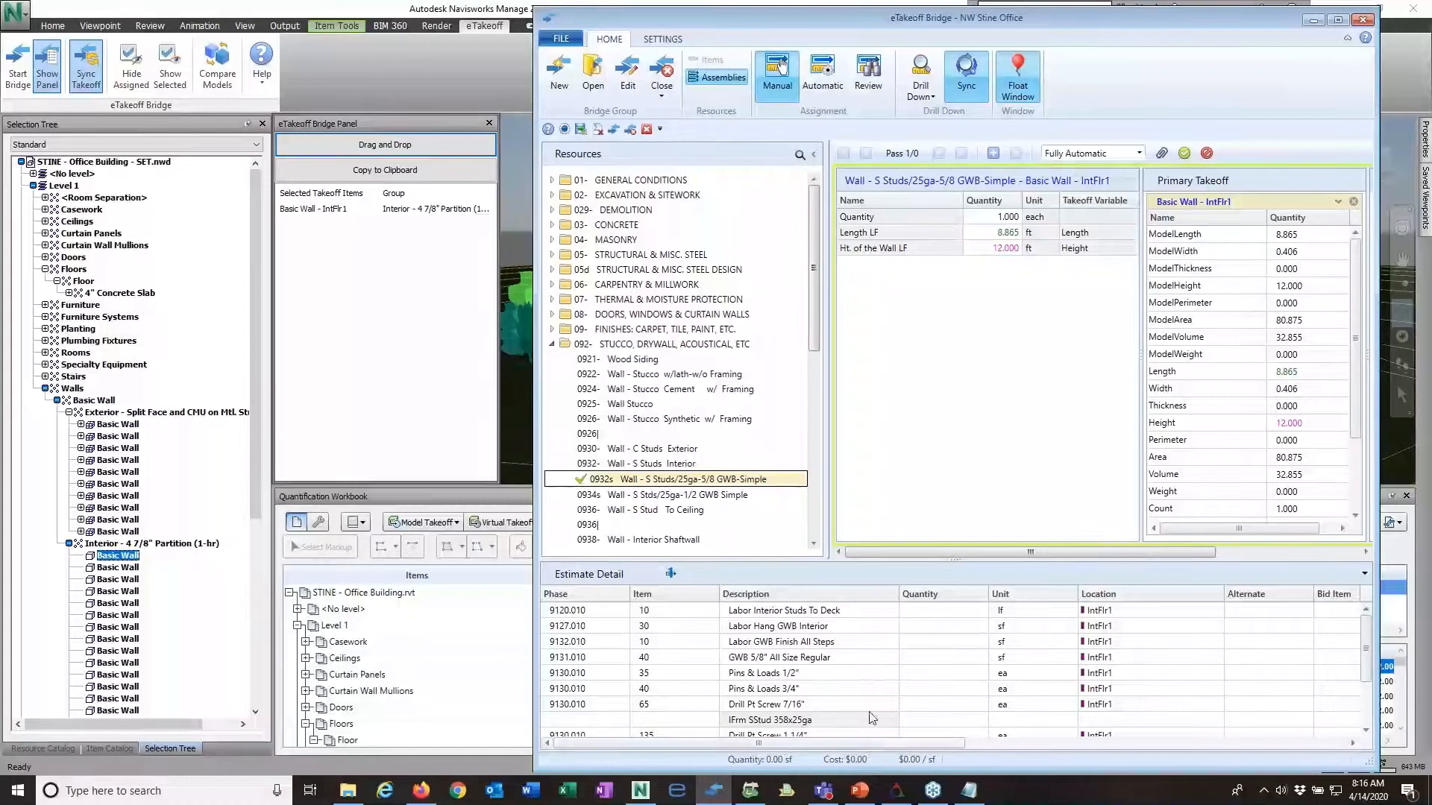
Step: Add the interior wall's assembly pass to the estimate detail, review the generated items and submit the assignment
left_click_drag(871, 745, 1026, 743)
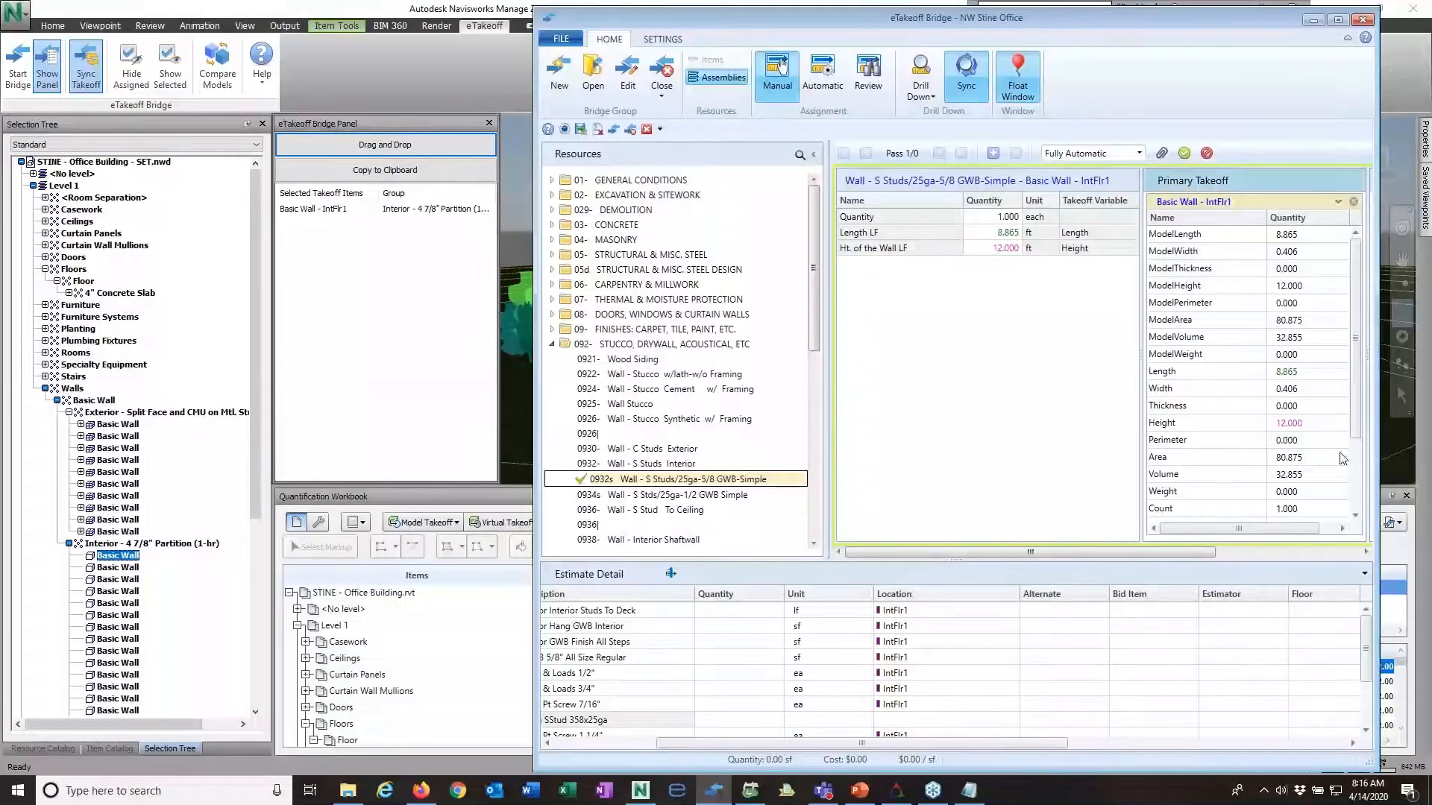
left_click_drag(1354, 414, 1362, 494)
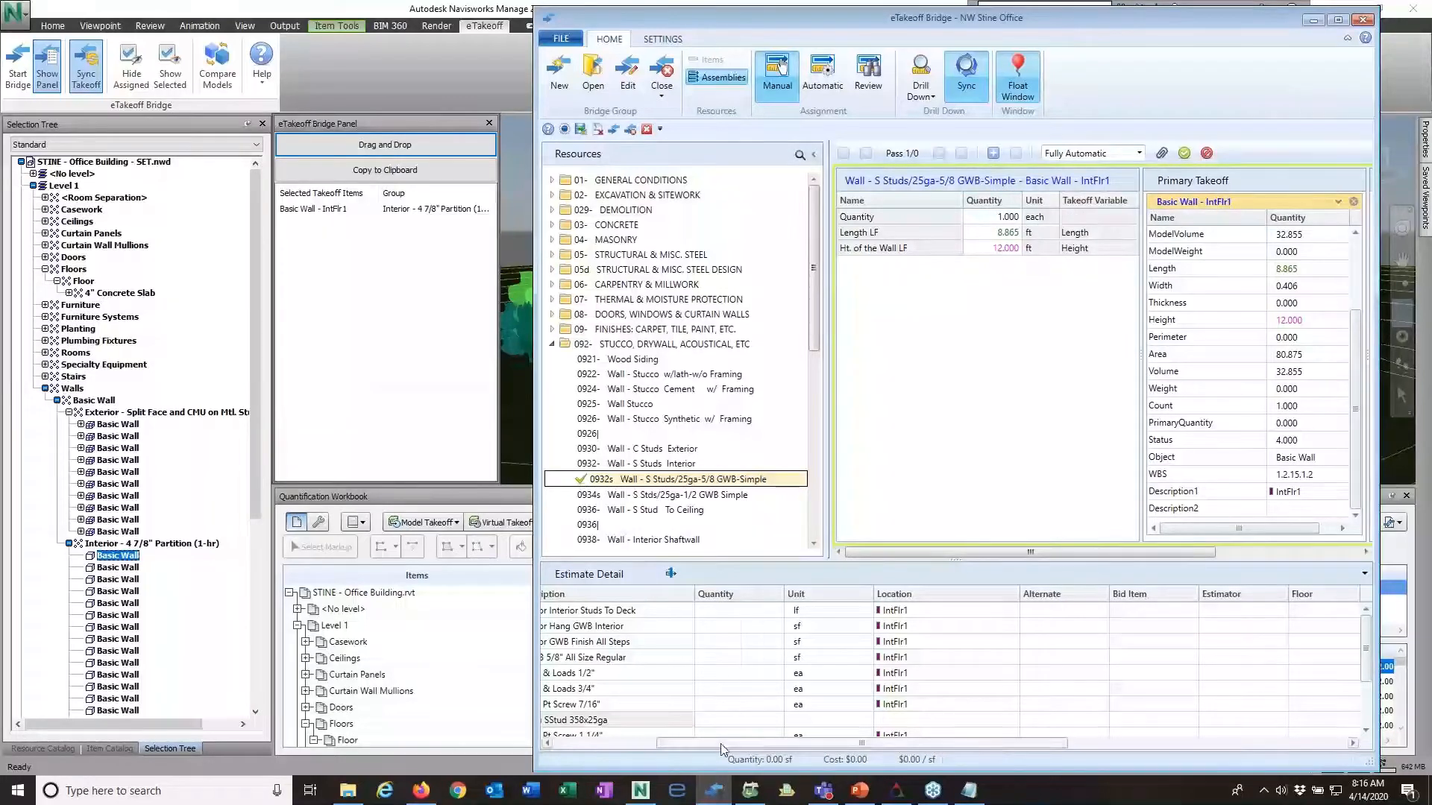
left_click_drag(722, 749, 608, 748)
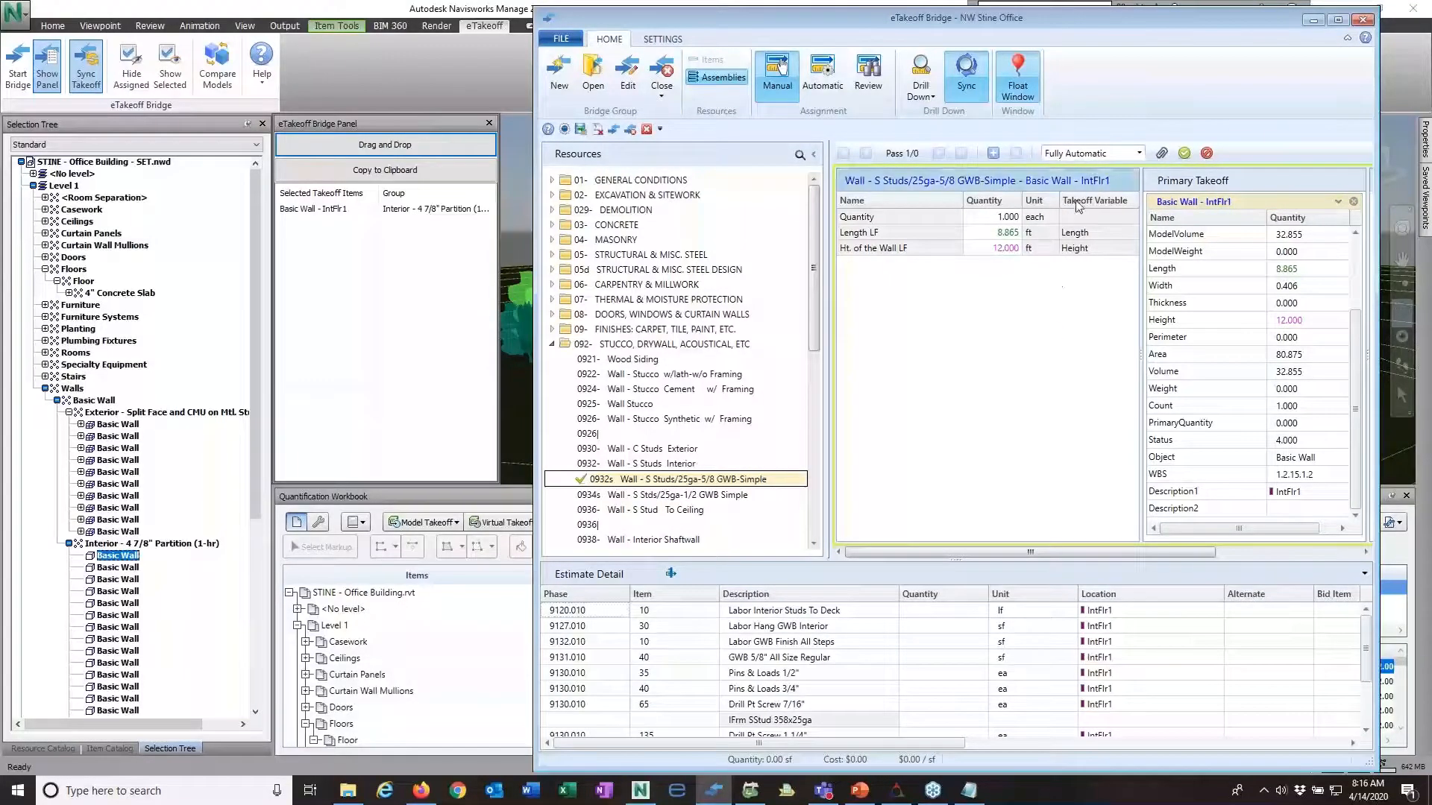
left_click(994, 154)
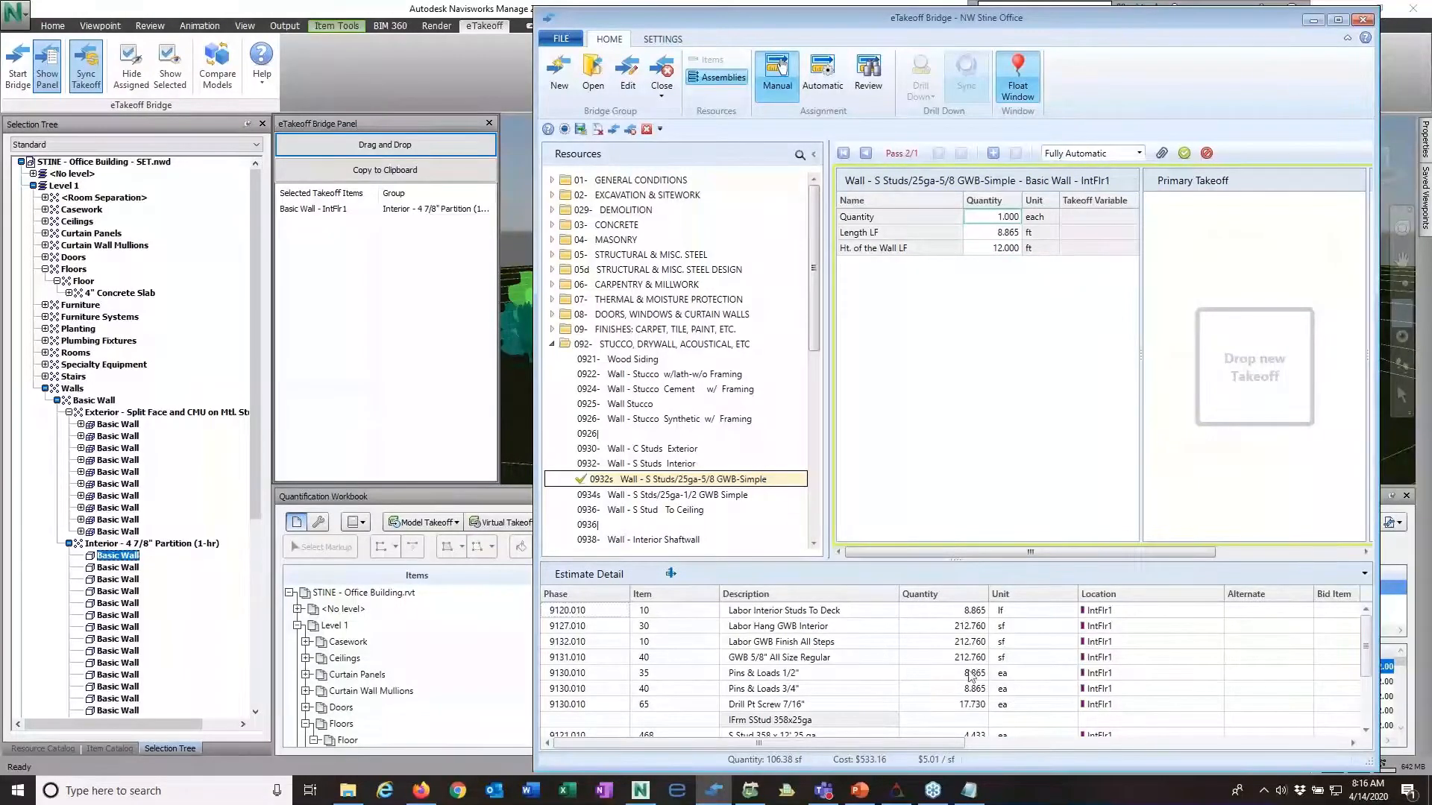
scroll(974, 694, "down", 3)
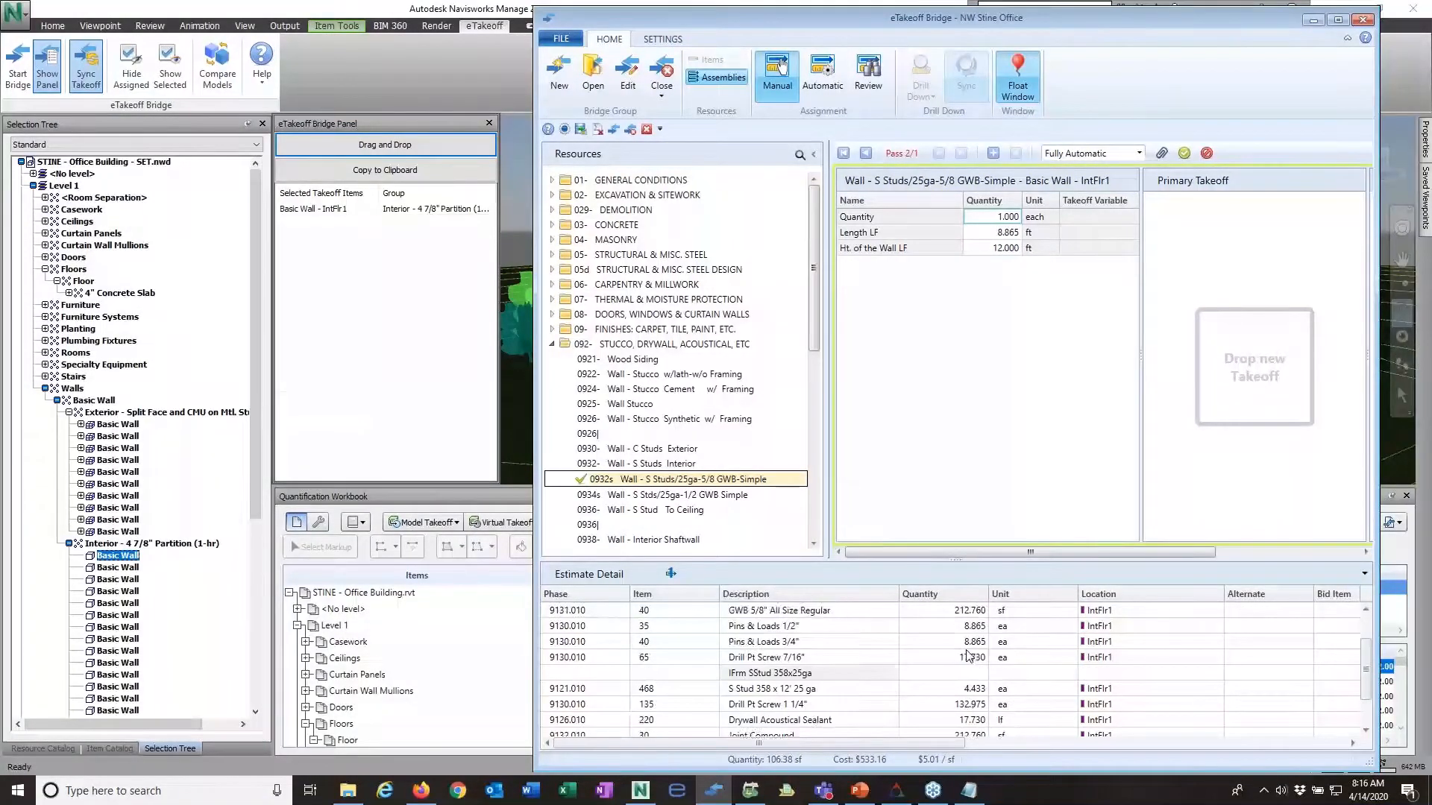
scroll(981, 635, "up", 3)
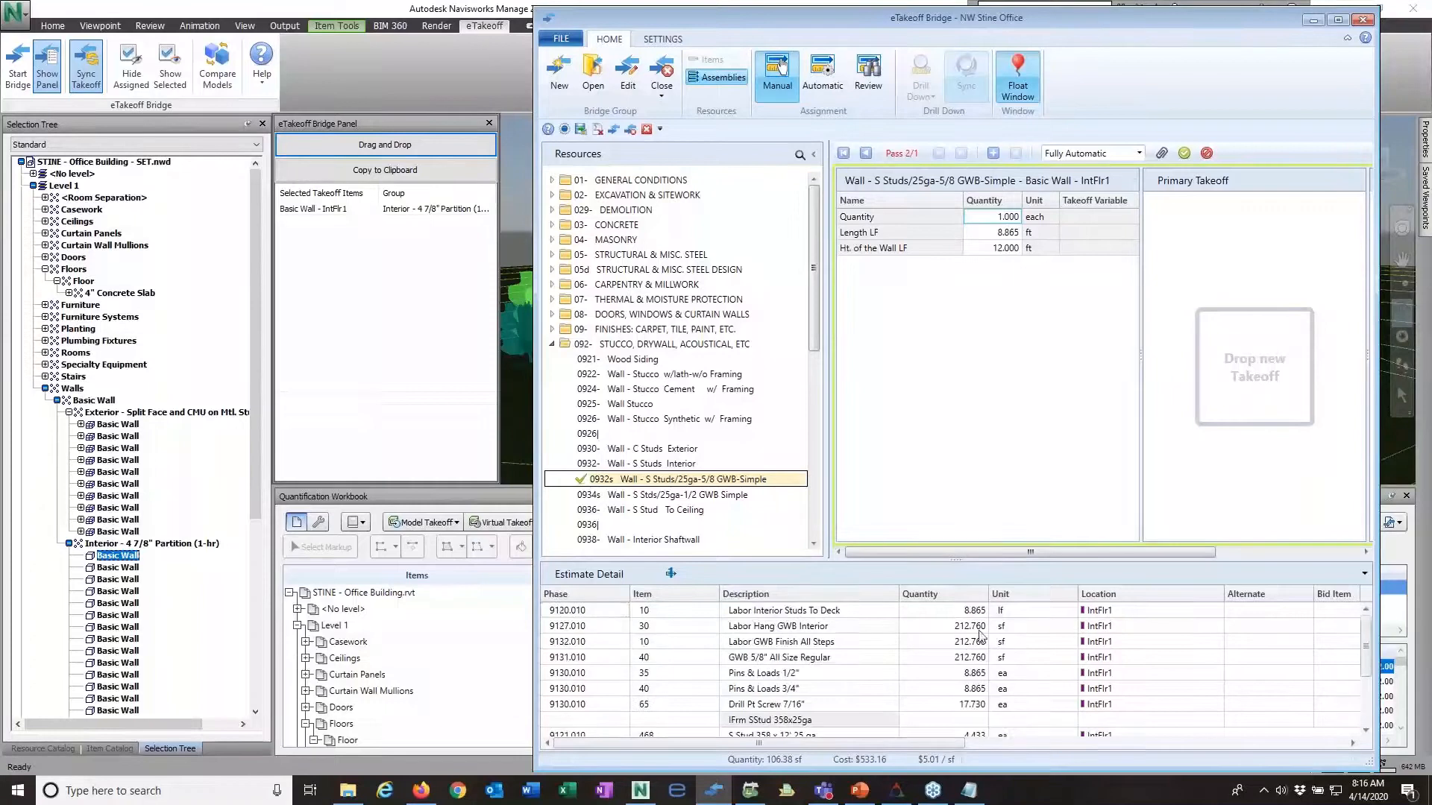
left_click(1184, 154)
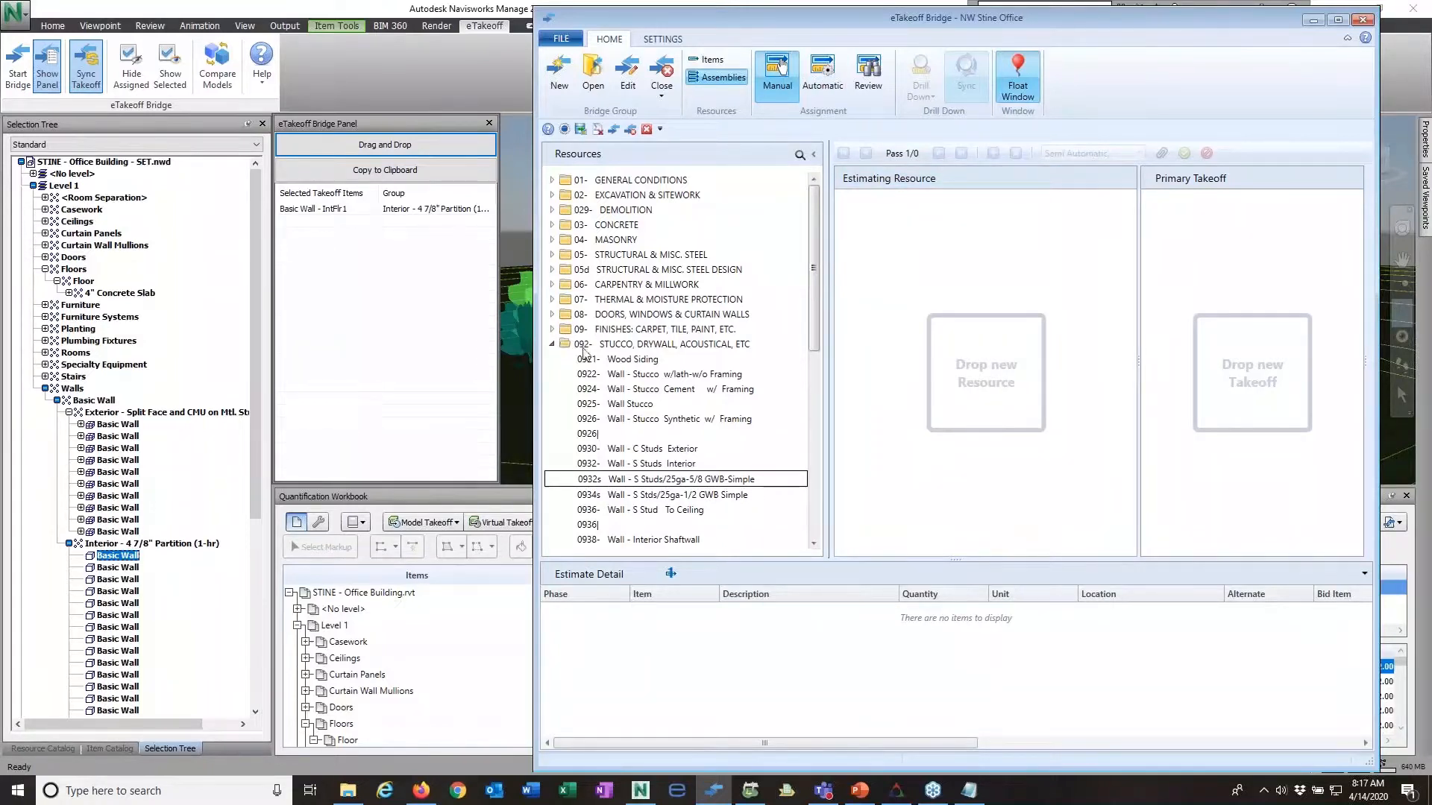
left_click(552, 345)
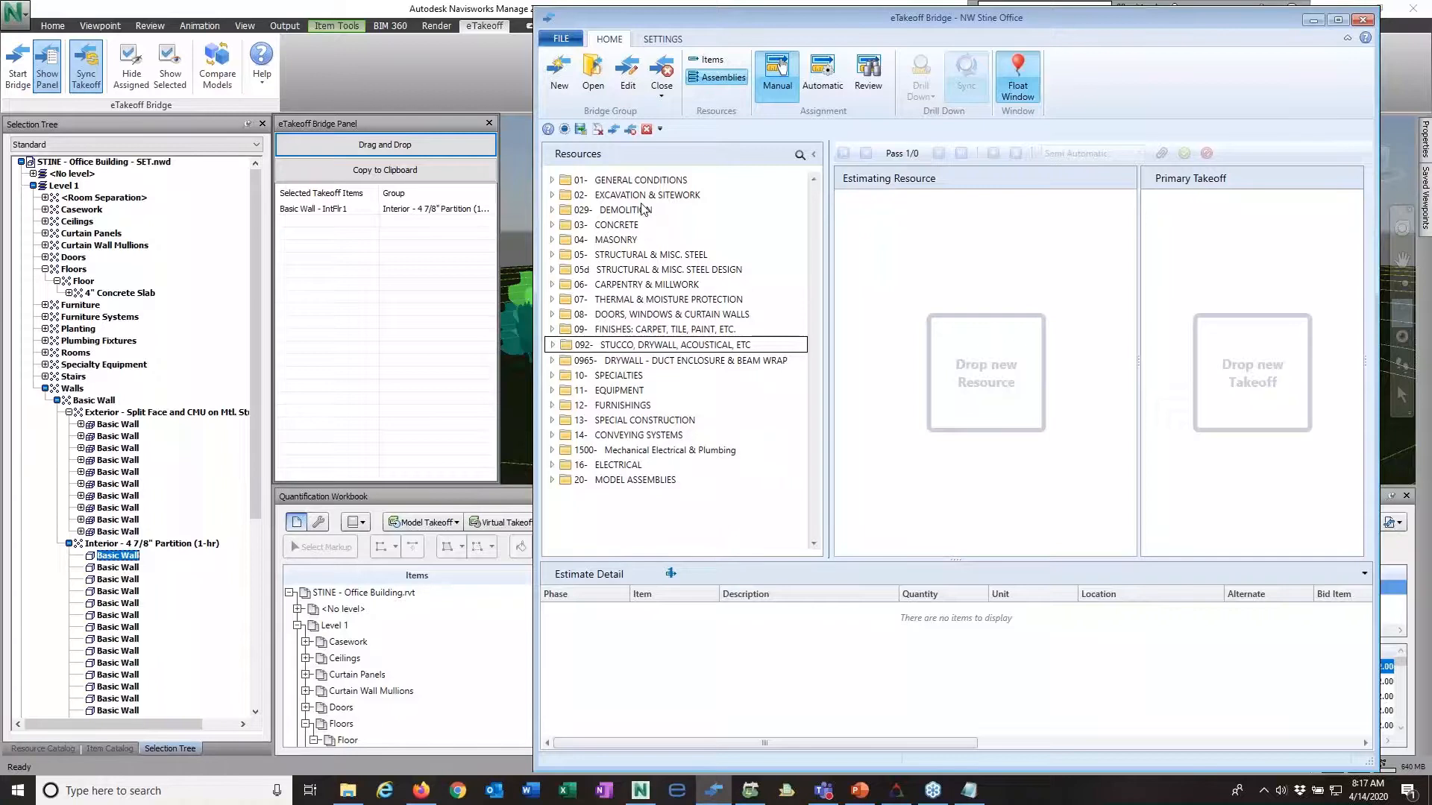
Step: Switch to automatic assignment, look through the takeoff list and submit all ready wall assignments to the estimate
left_click(824, 71)
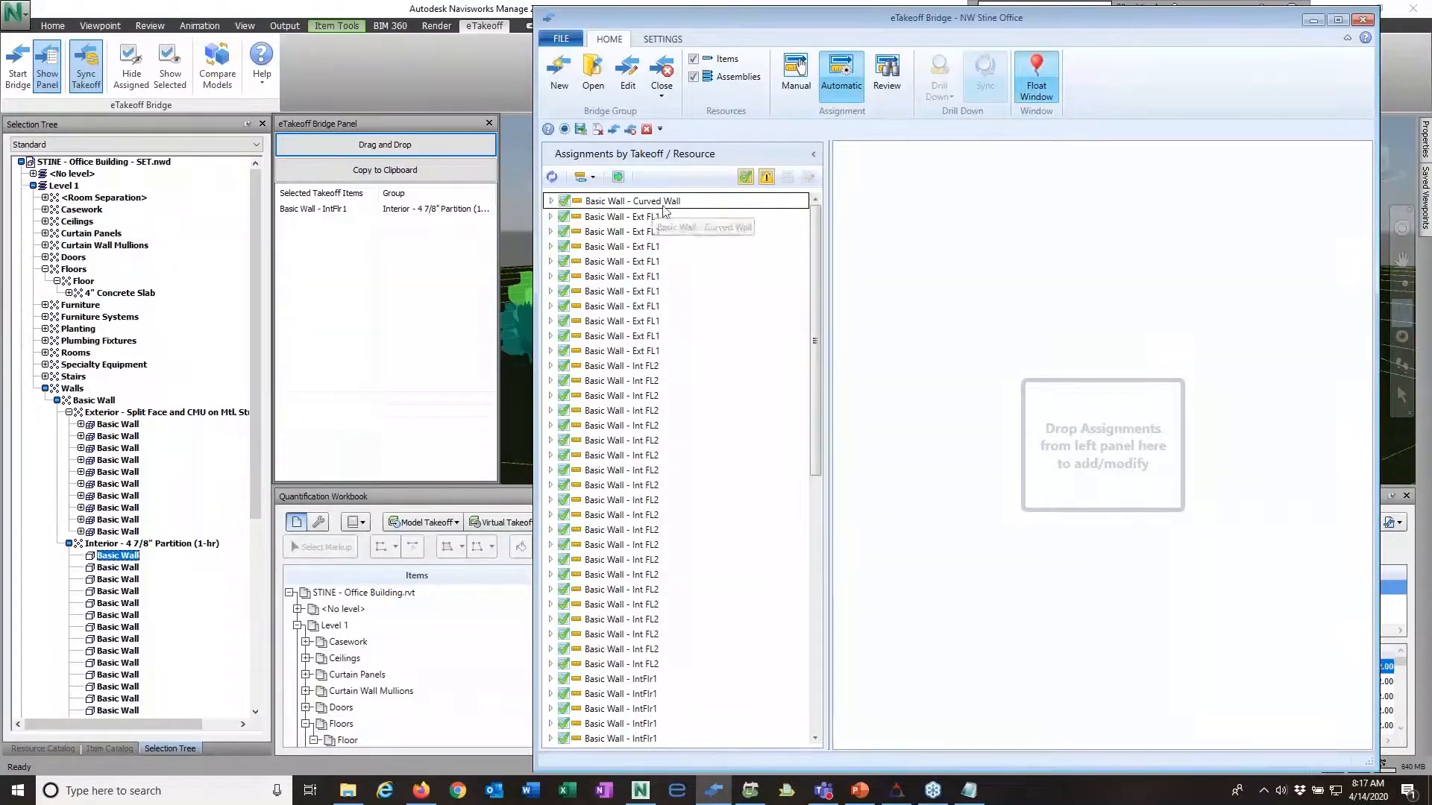
left_click_drag(818, 235, 818, 514)
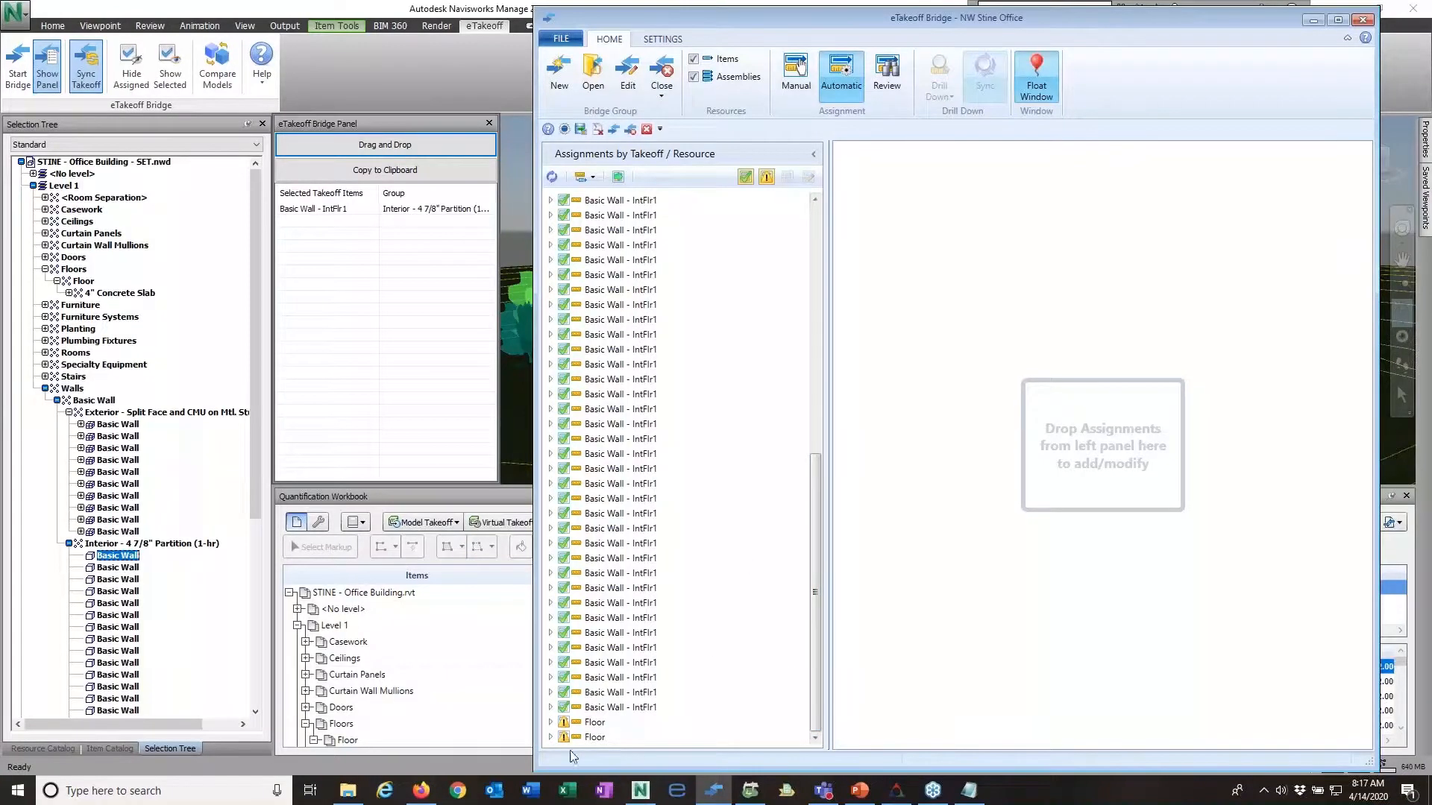
left_click(813, 214)
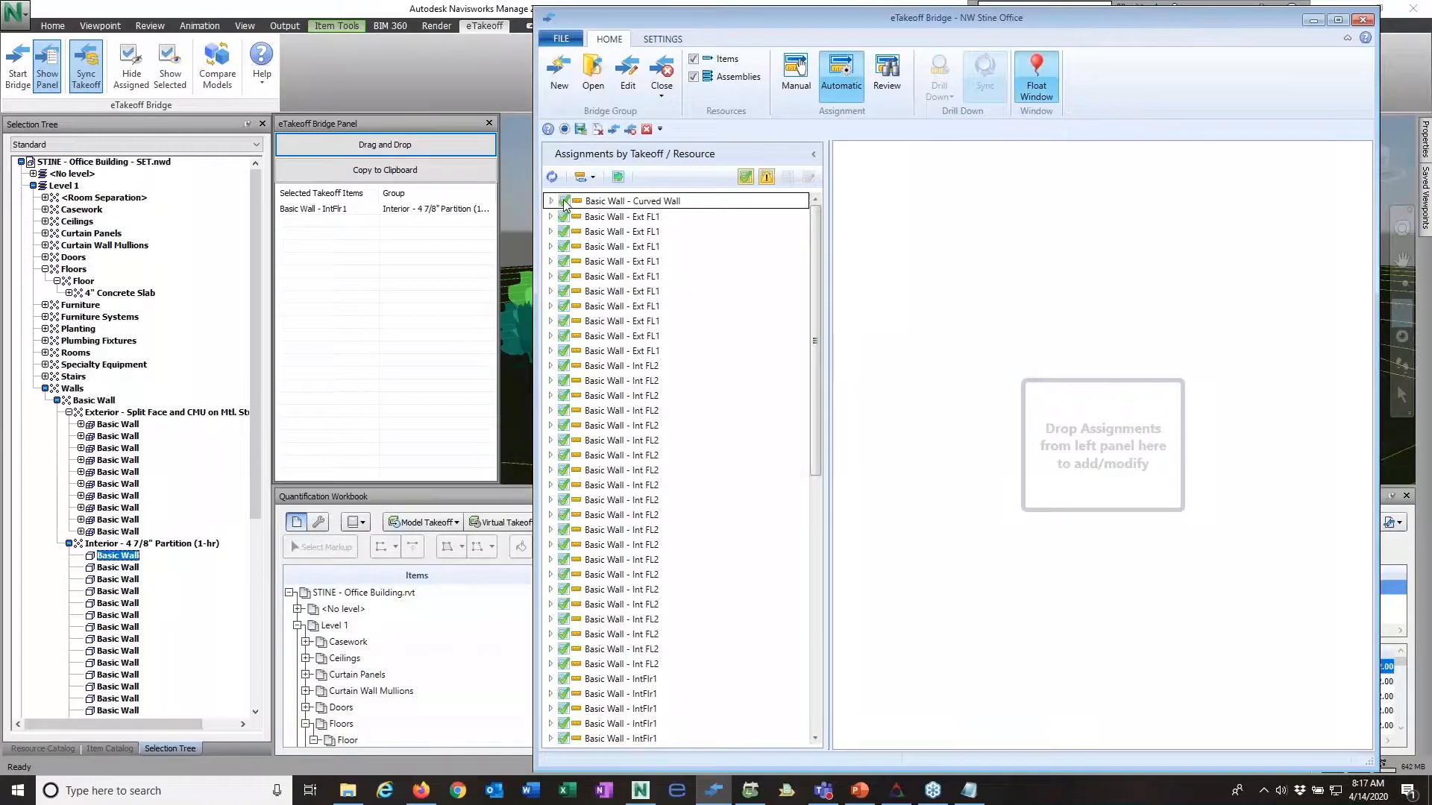
left_click(618, 177)
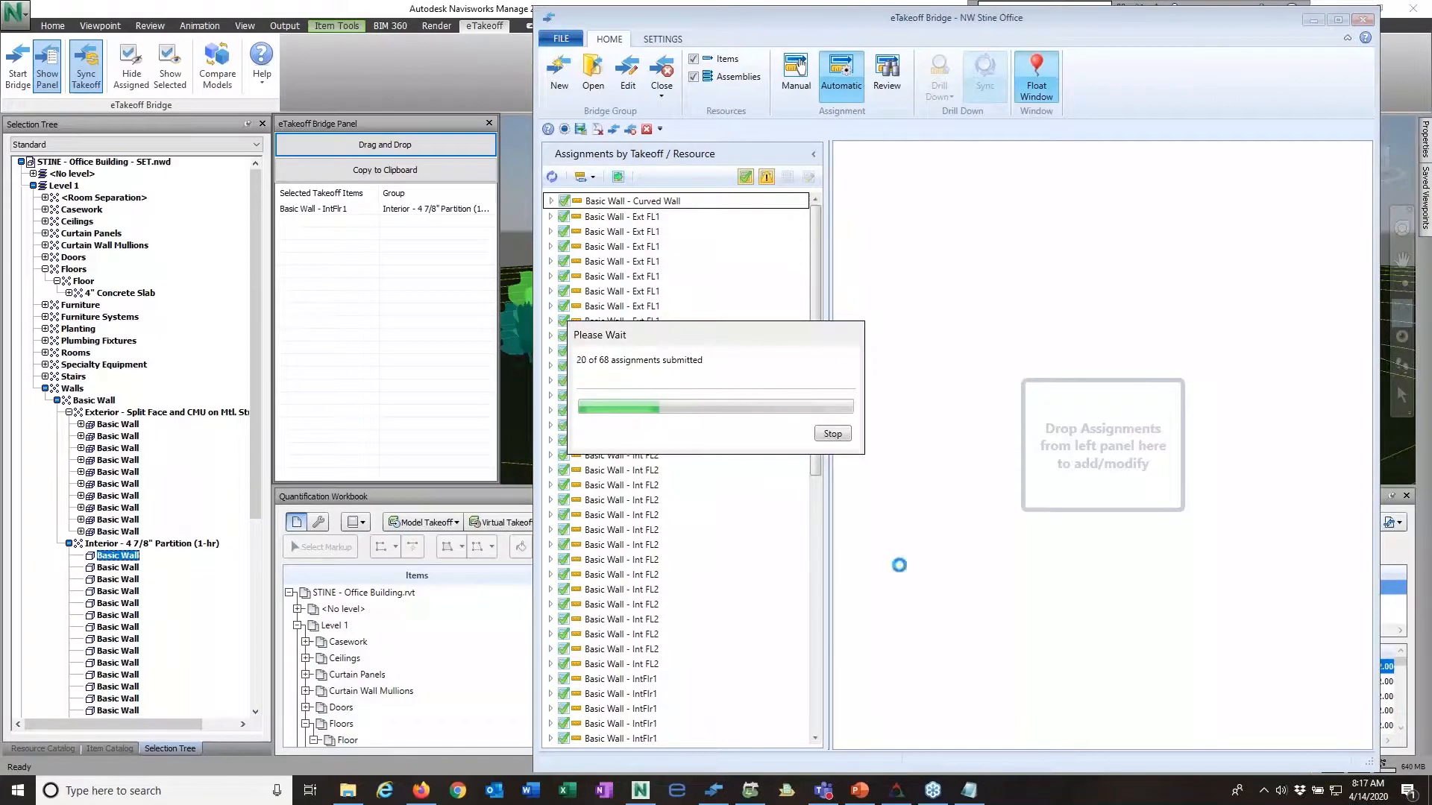
mouse_move(422, 796)
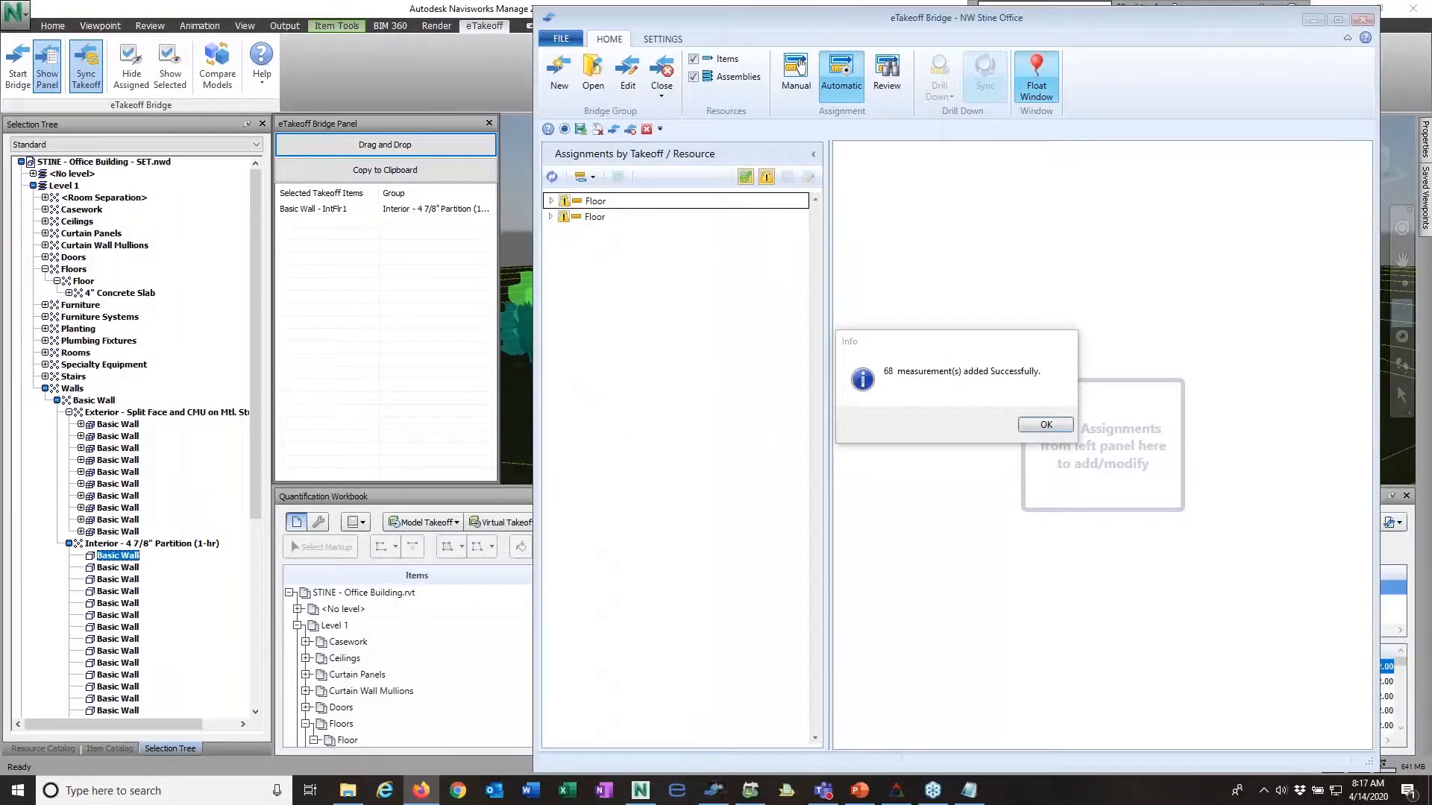
left_click(1042, 425)
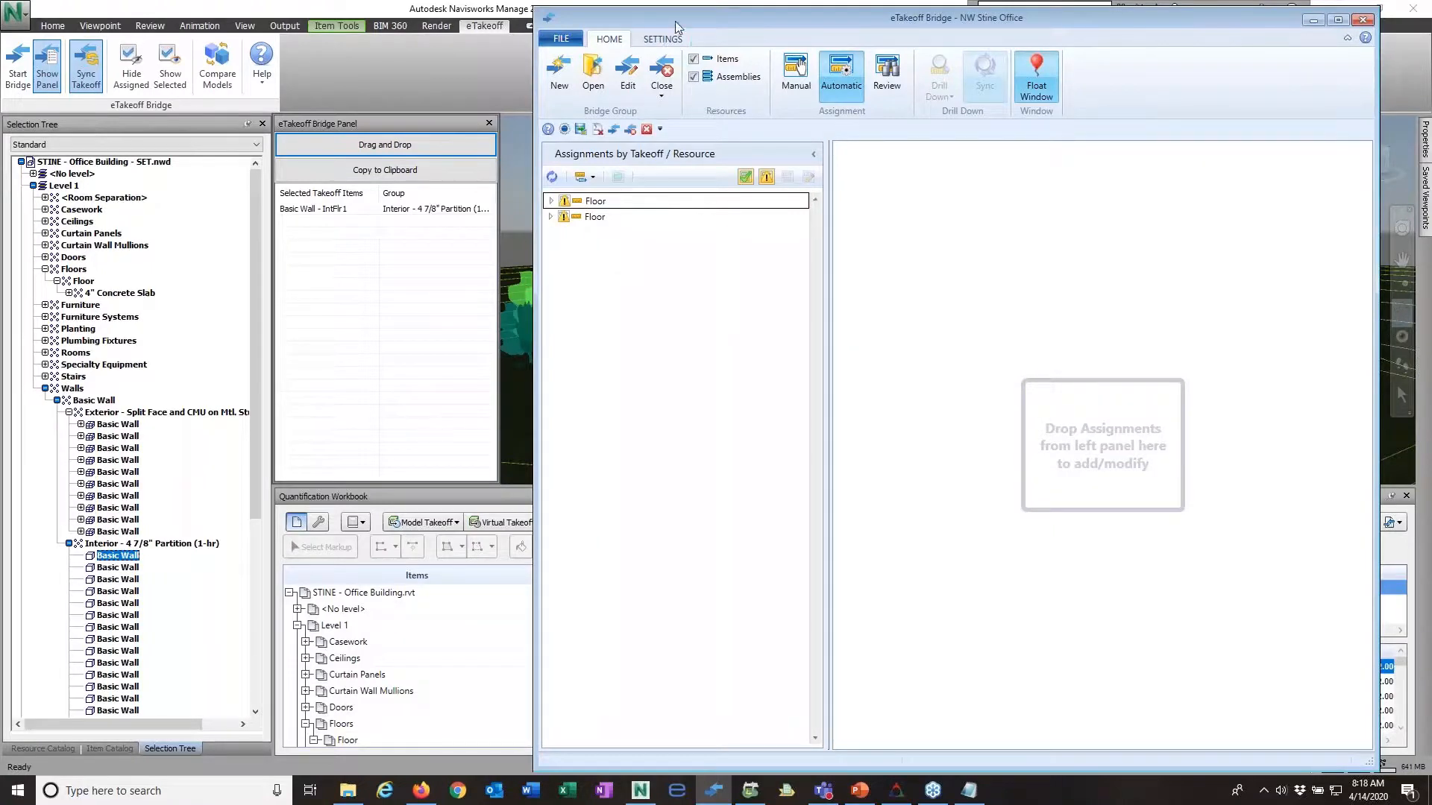
Step: Load the first Floor takeoff's 0355c-CAD S.O.G. - Interior Slab-Moderate assignment for modification
left_click_drag(674, 21, 736, 62)
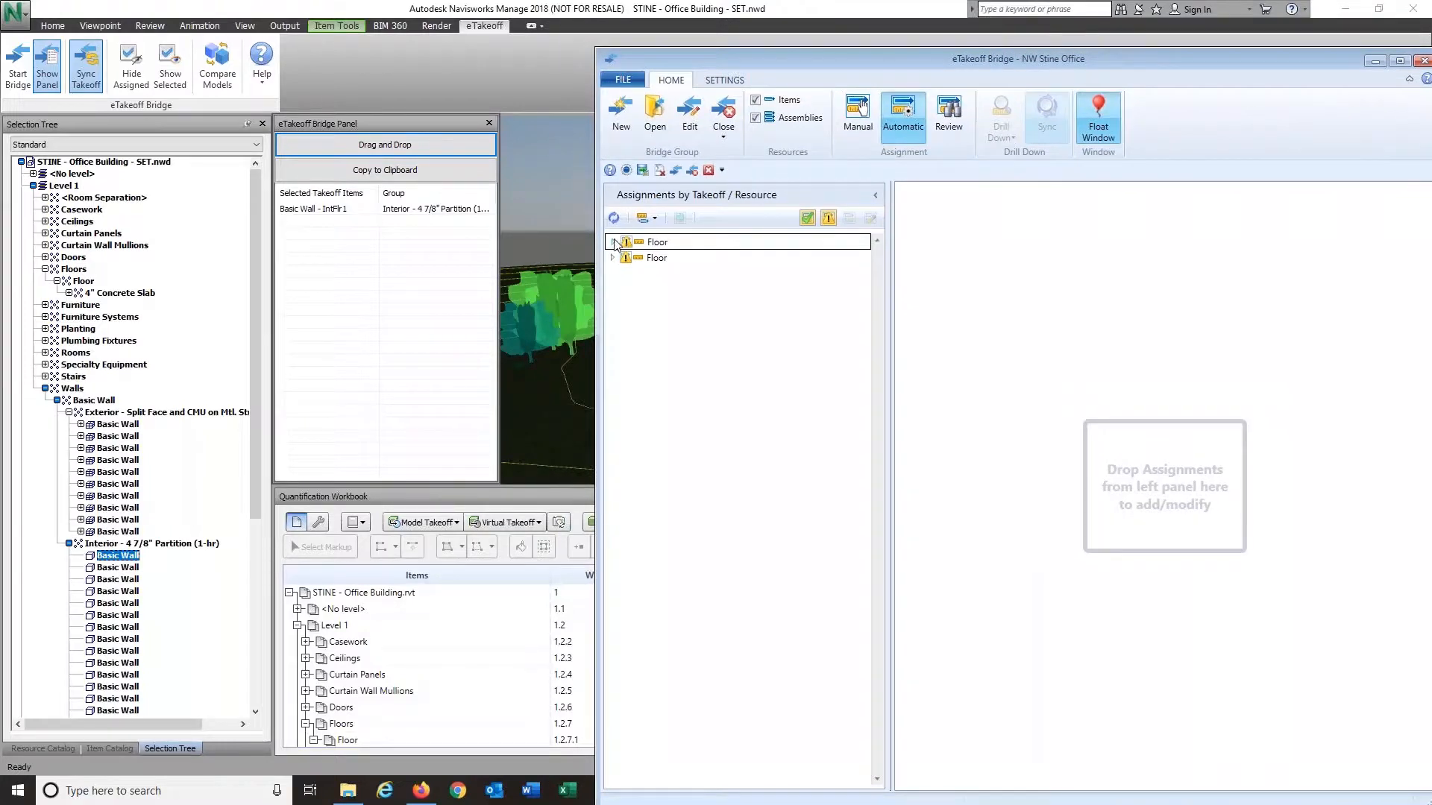
left_click(613, 242)
left_click(666, 258)
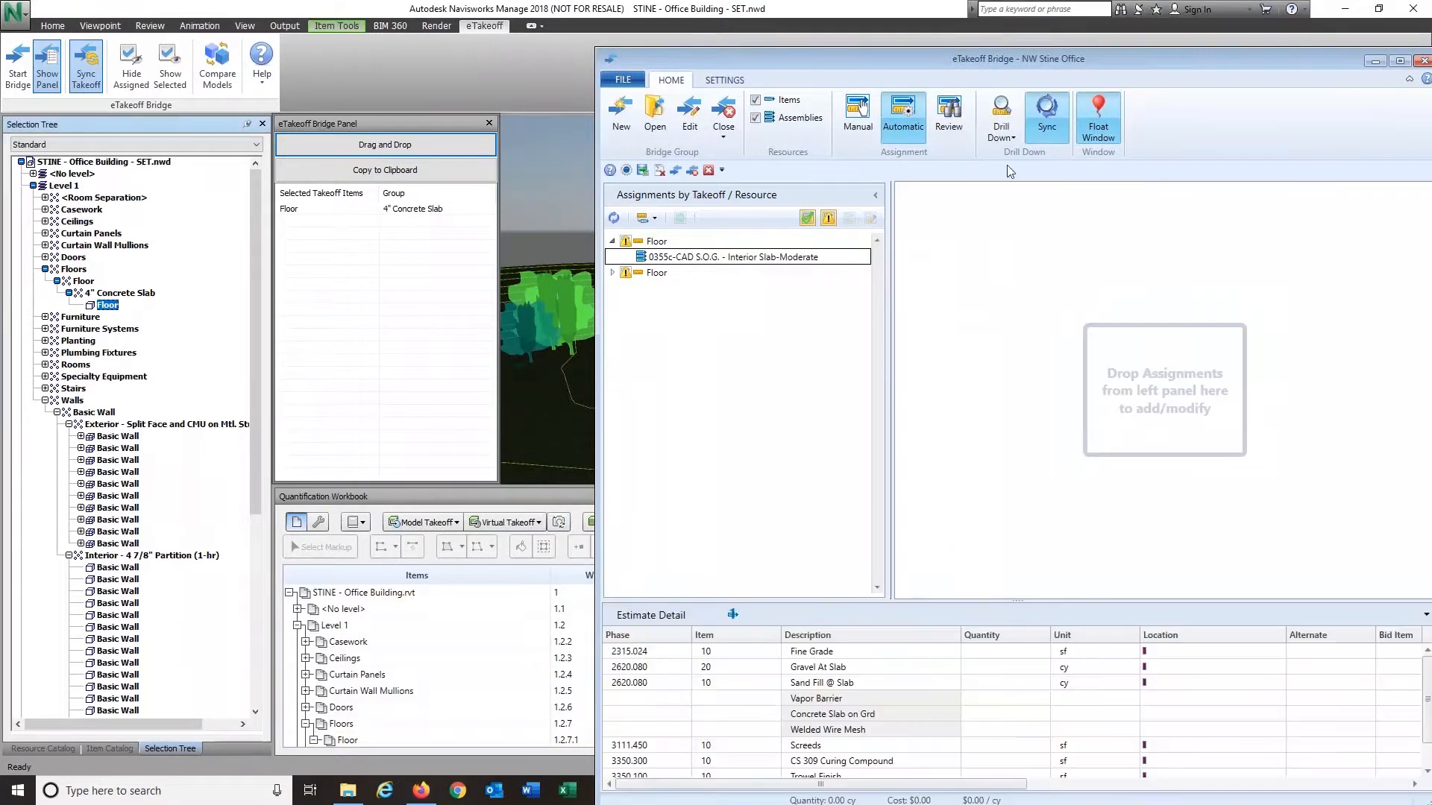
left_click_drag(1027, 57, 884, 19)
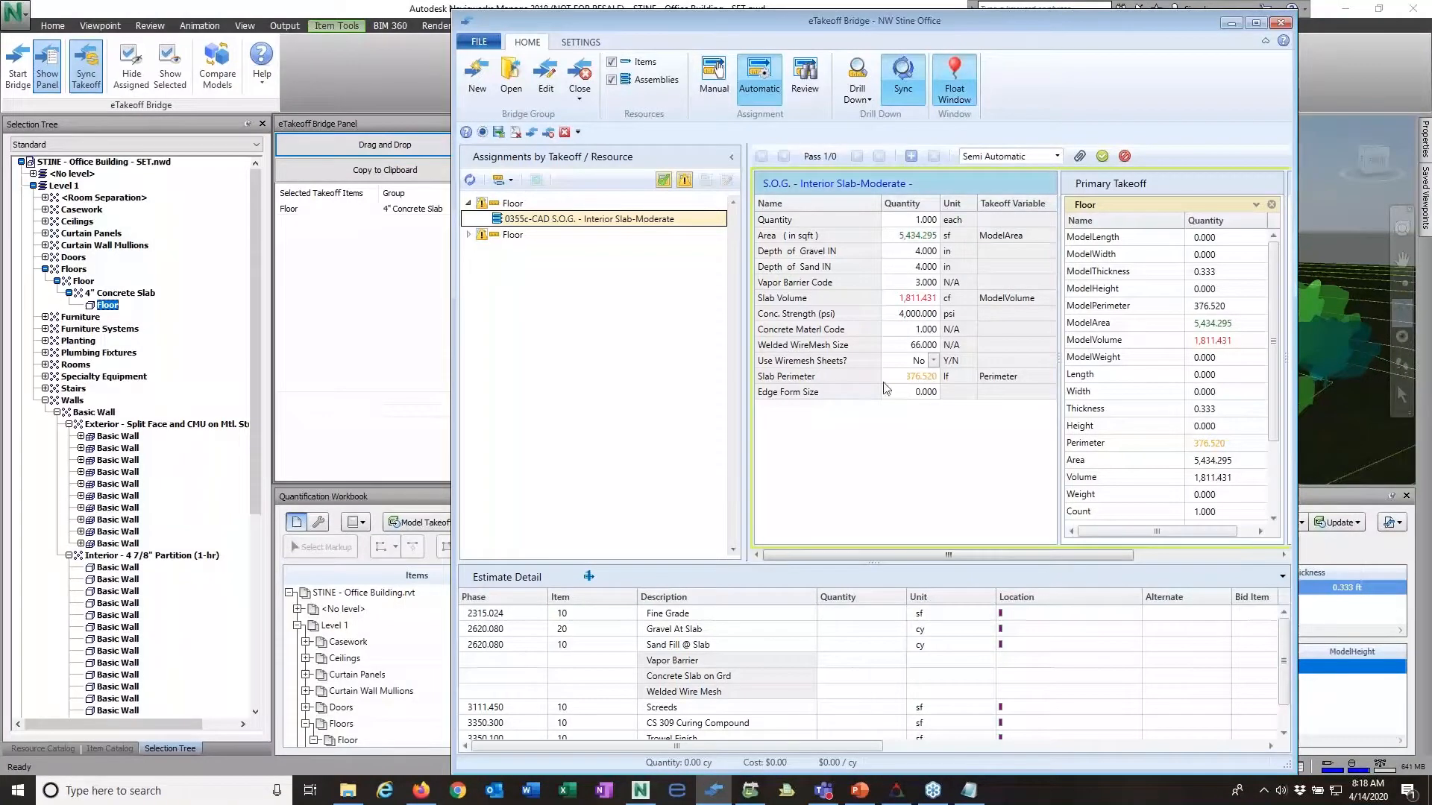
Step: Set the slab assembly's gravel depth to 6 in, vapor barrier code to 2 and concrete strength to 3500 psi
left_click(920, 252)
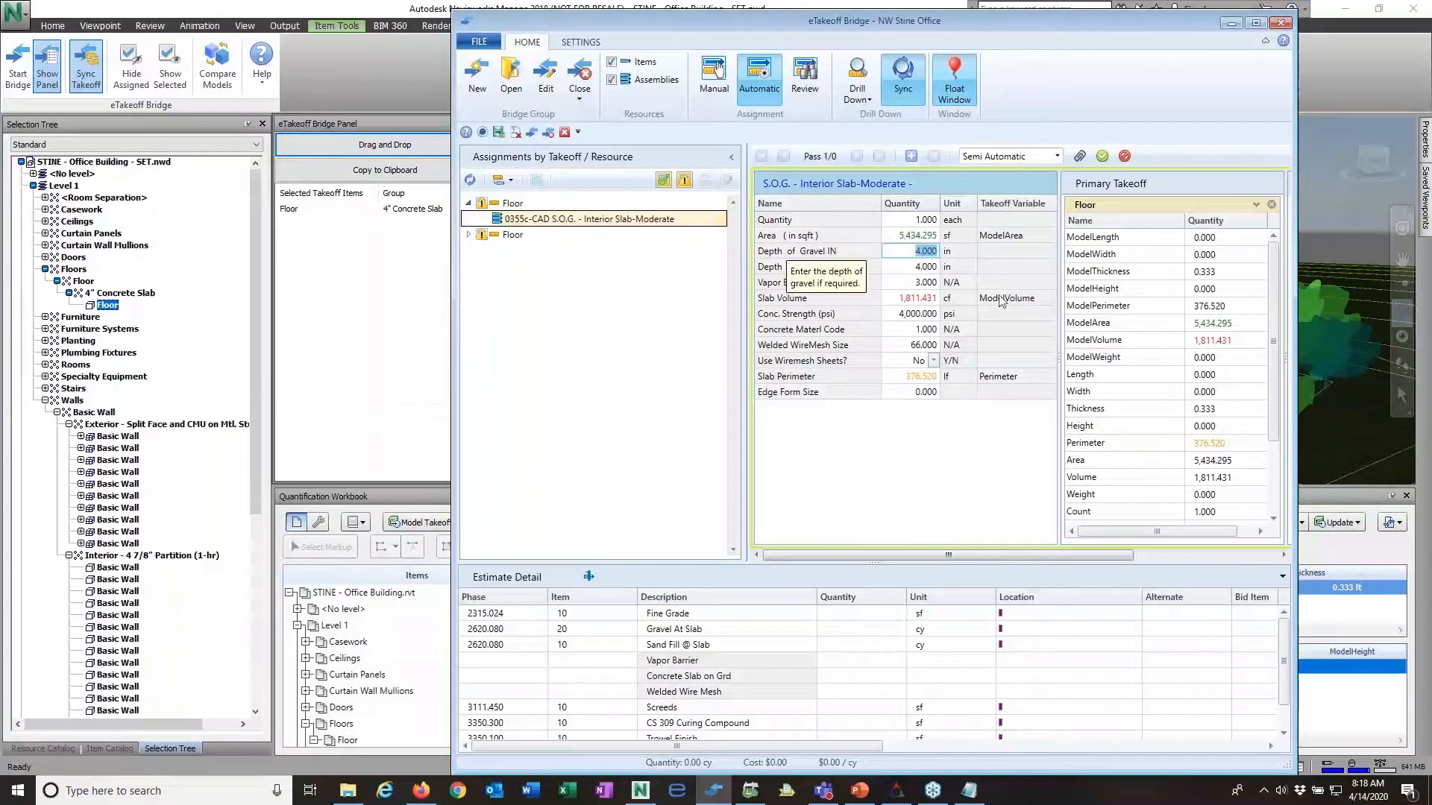
type("6")
key("Tab")
key("Tab")
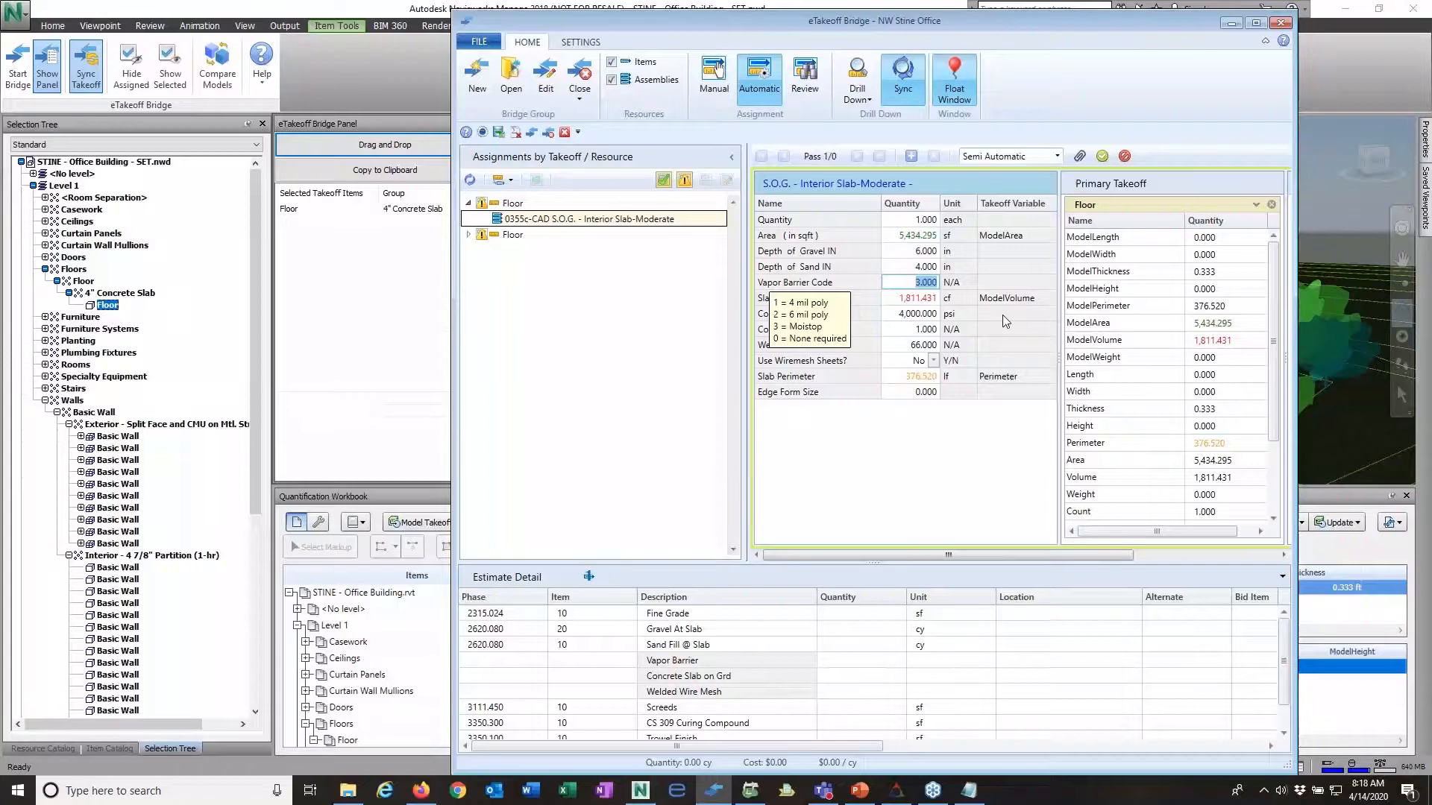
type("2")
key("Tab")
key("Tab")
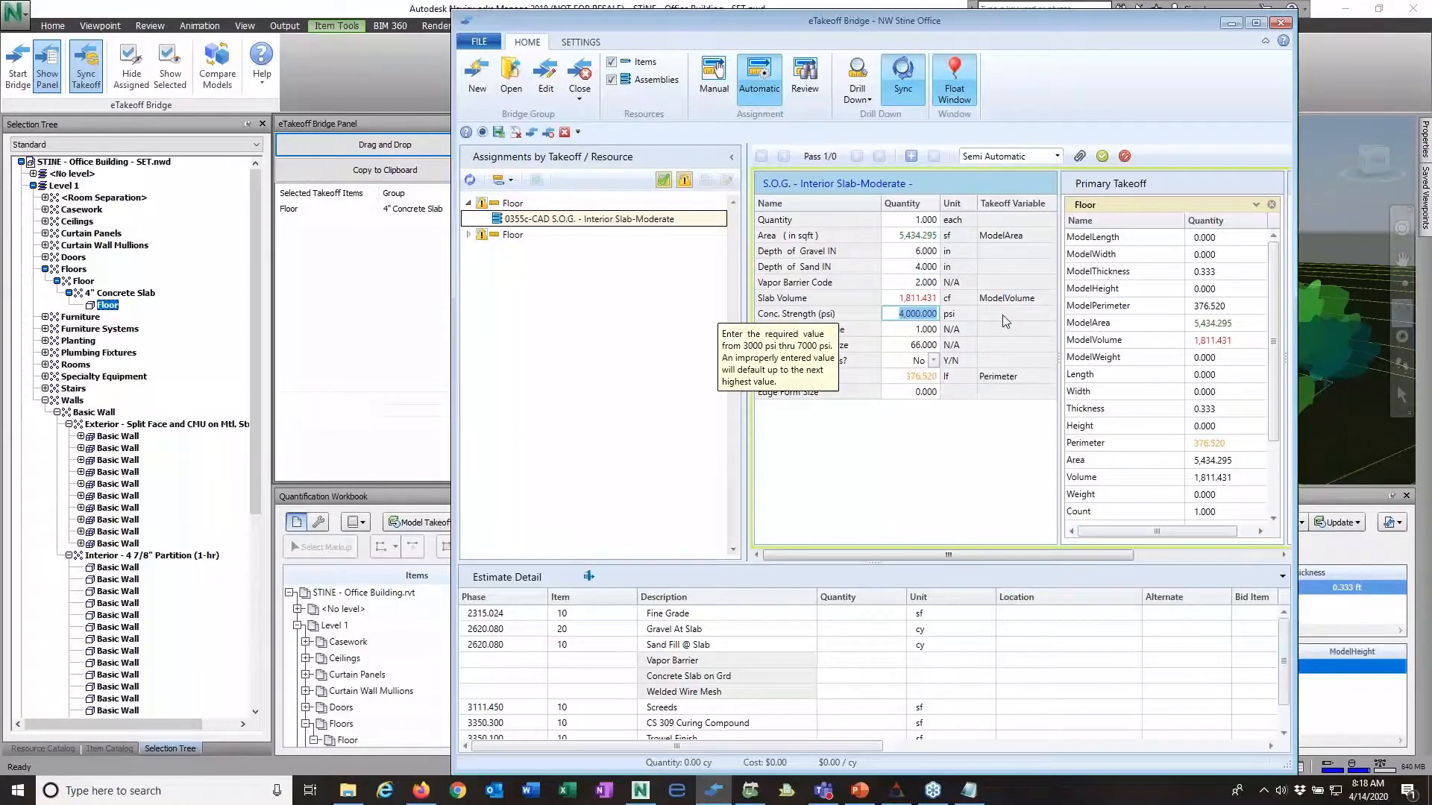
type("3500")
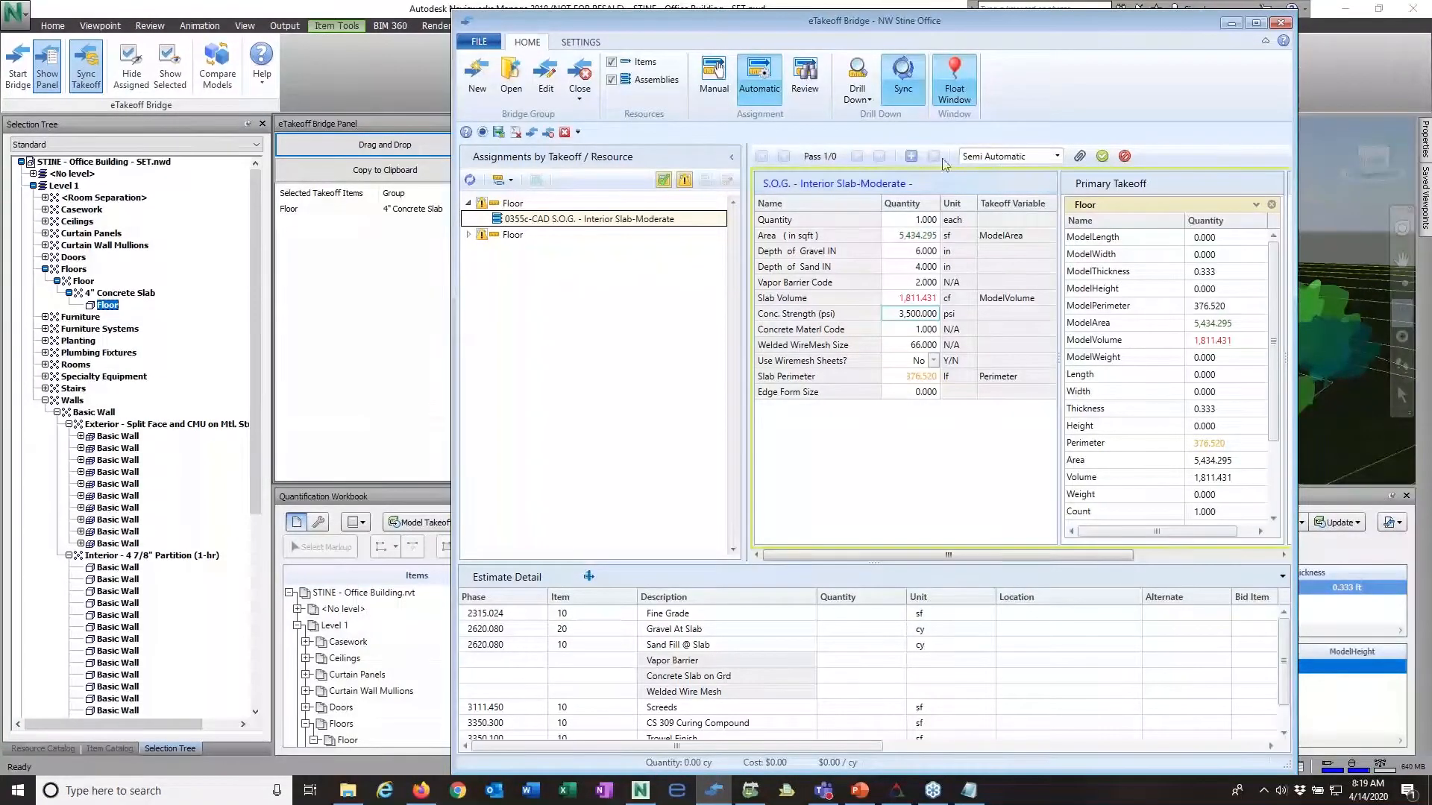
Step: Add the interior slab's assembly pass to the estimate detail, check the generated concrete item and submit the assignment
left_click(910, 156)
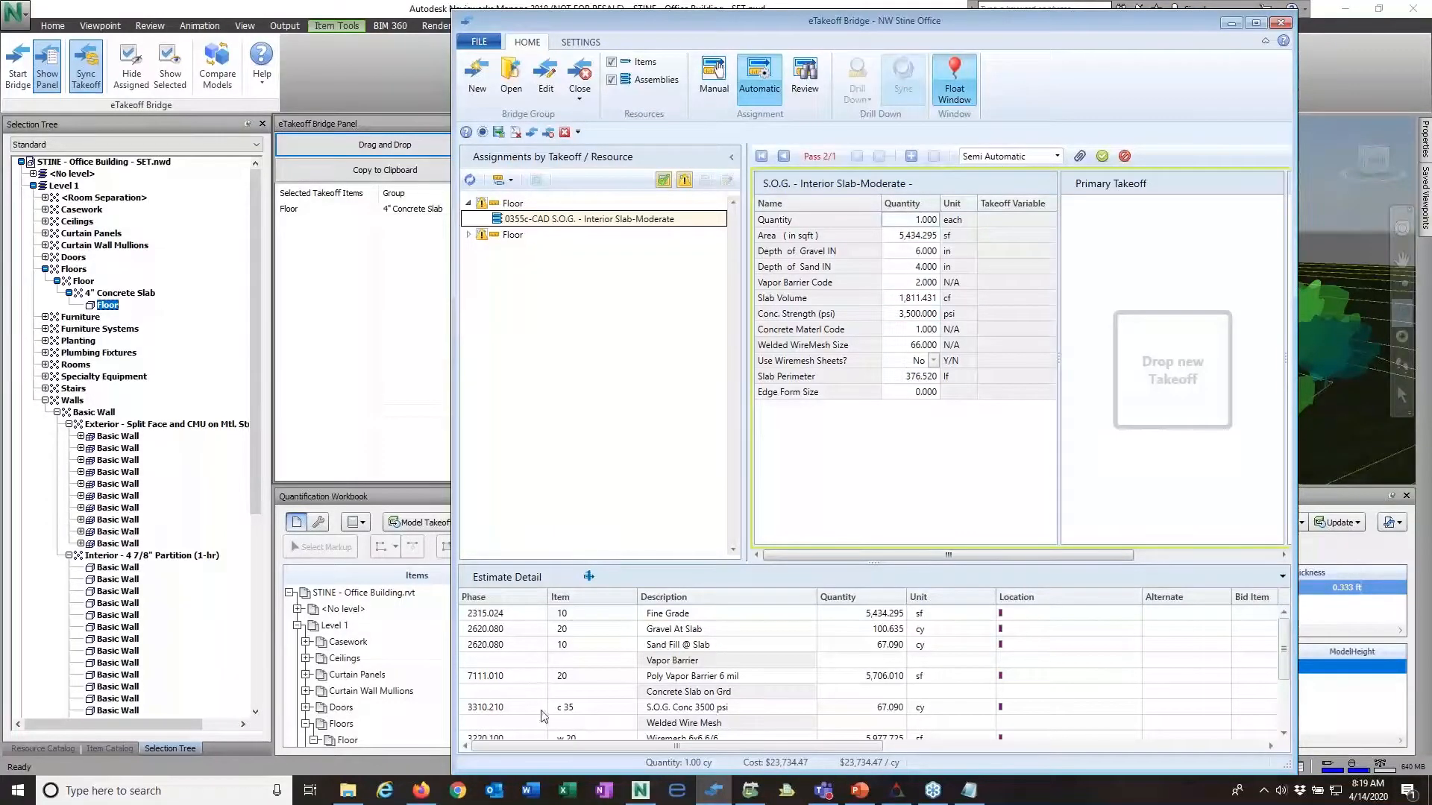
left_click(466, 708)
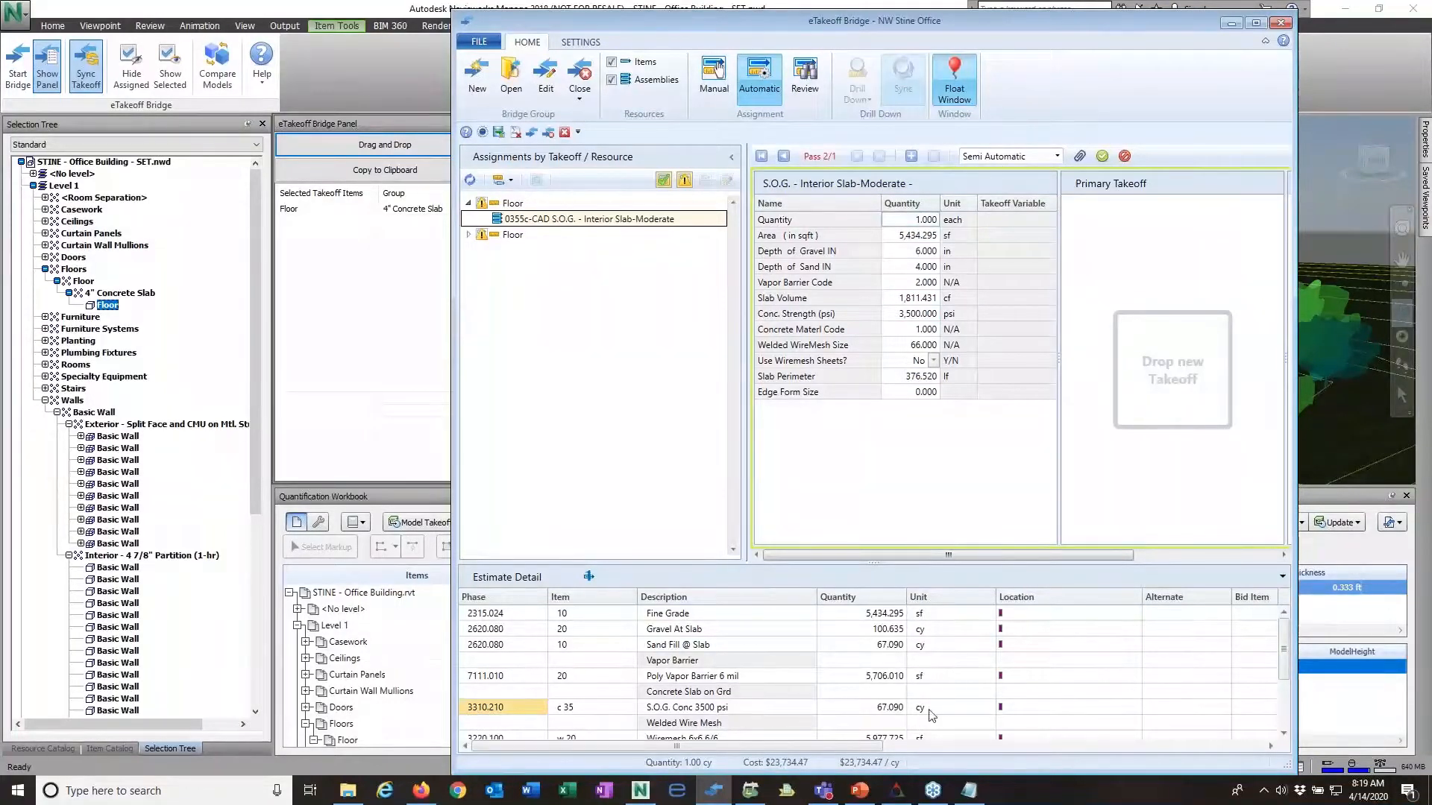
left_click(1102, 156)
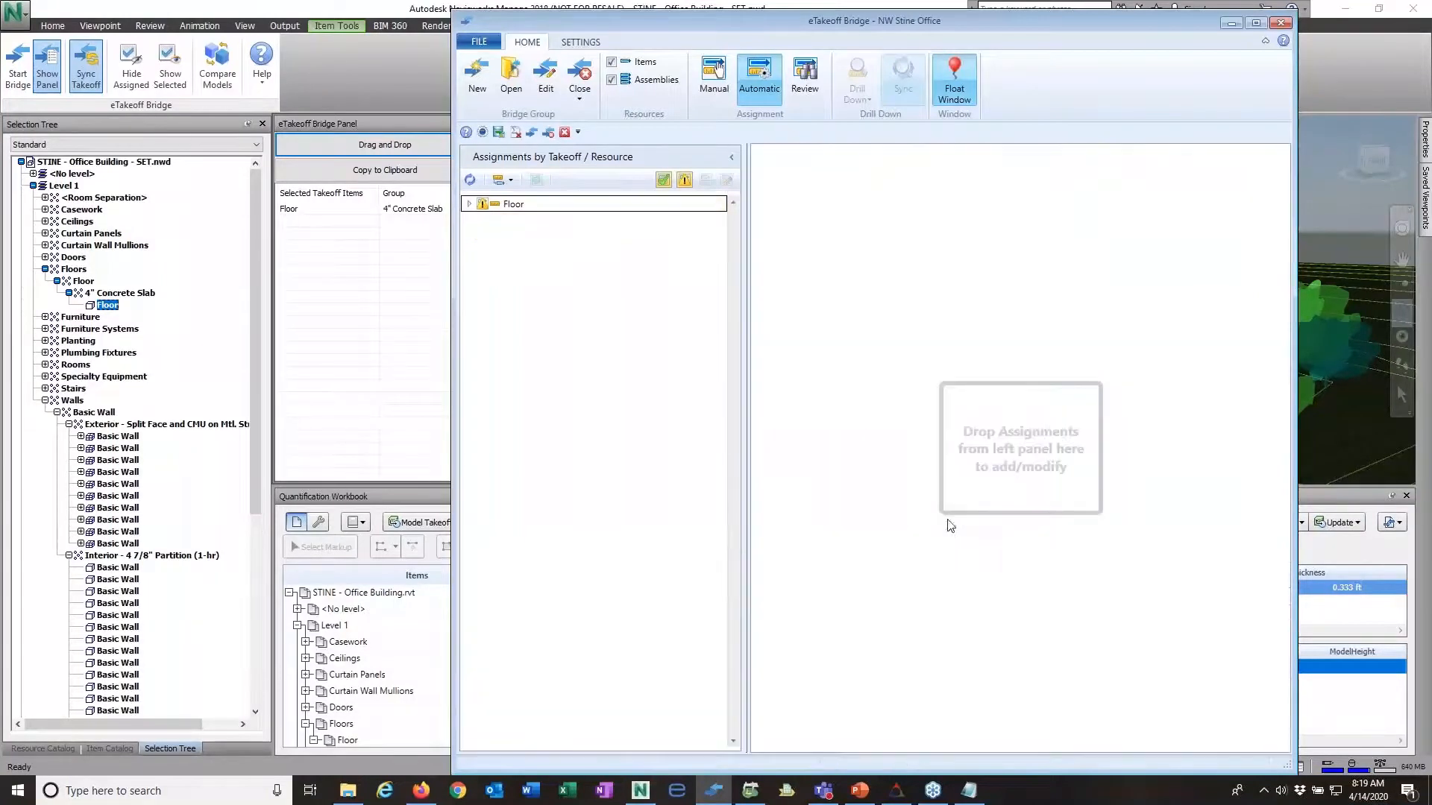
Step: Load the remaining Floor takeoff's 0383-CAD Suspended Slab - Pan Slabs assignment and add its pass to the estimate
left_click(468, 205)
left_click(552, 220)
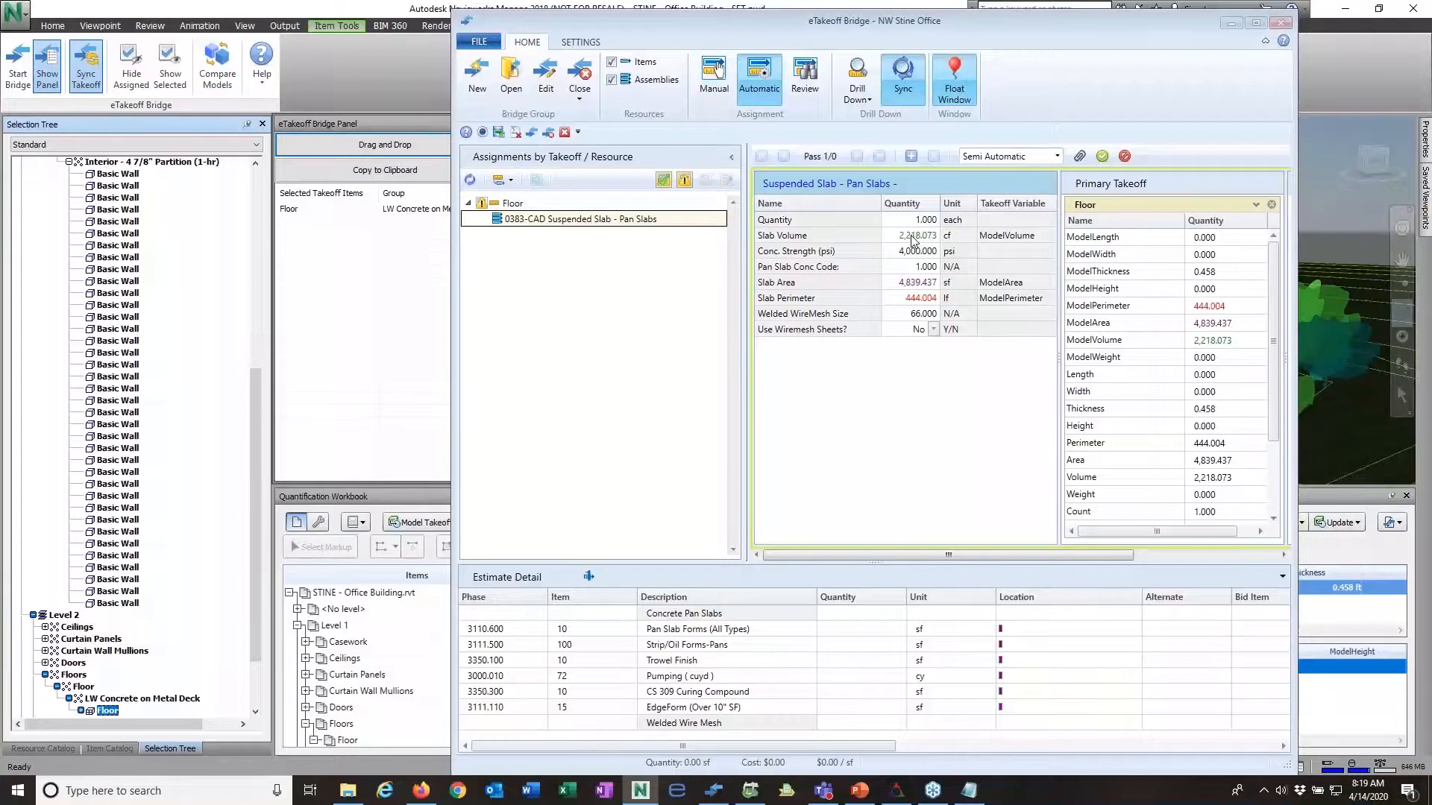
left_click(932, 267)
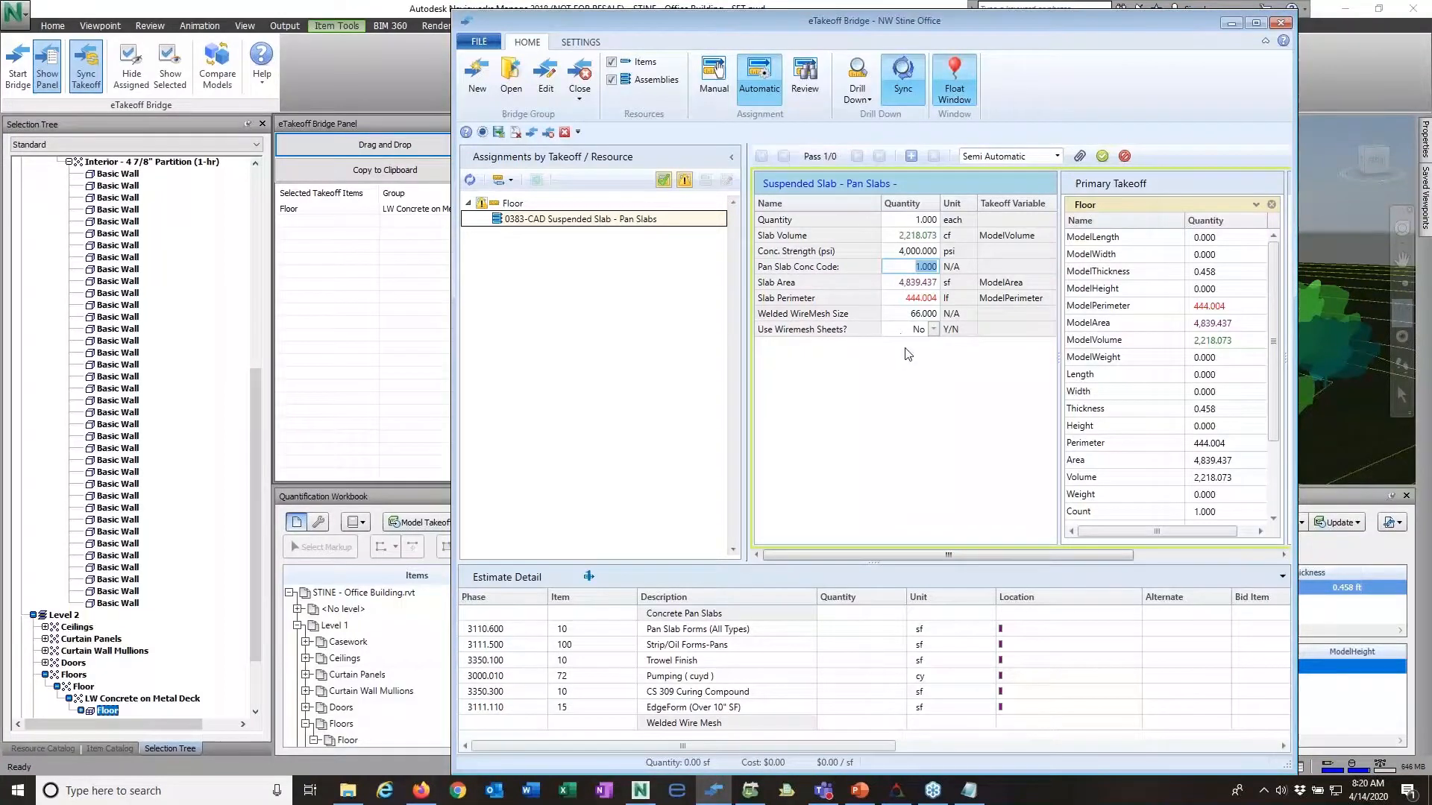
left_click(912, 156)
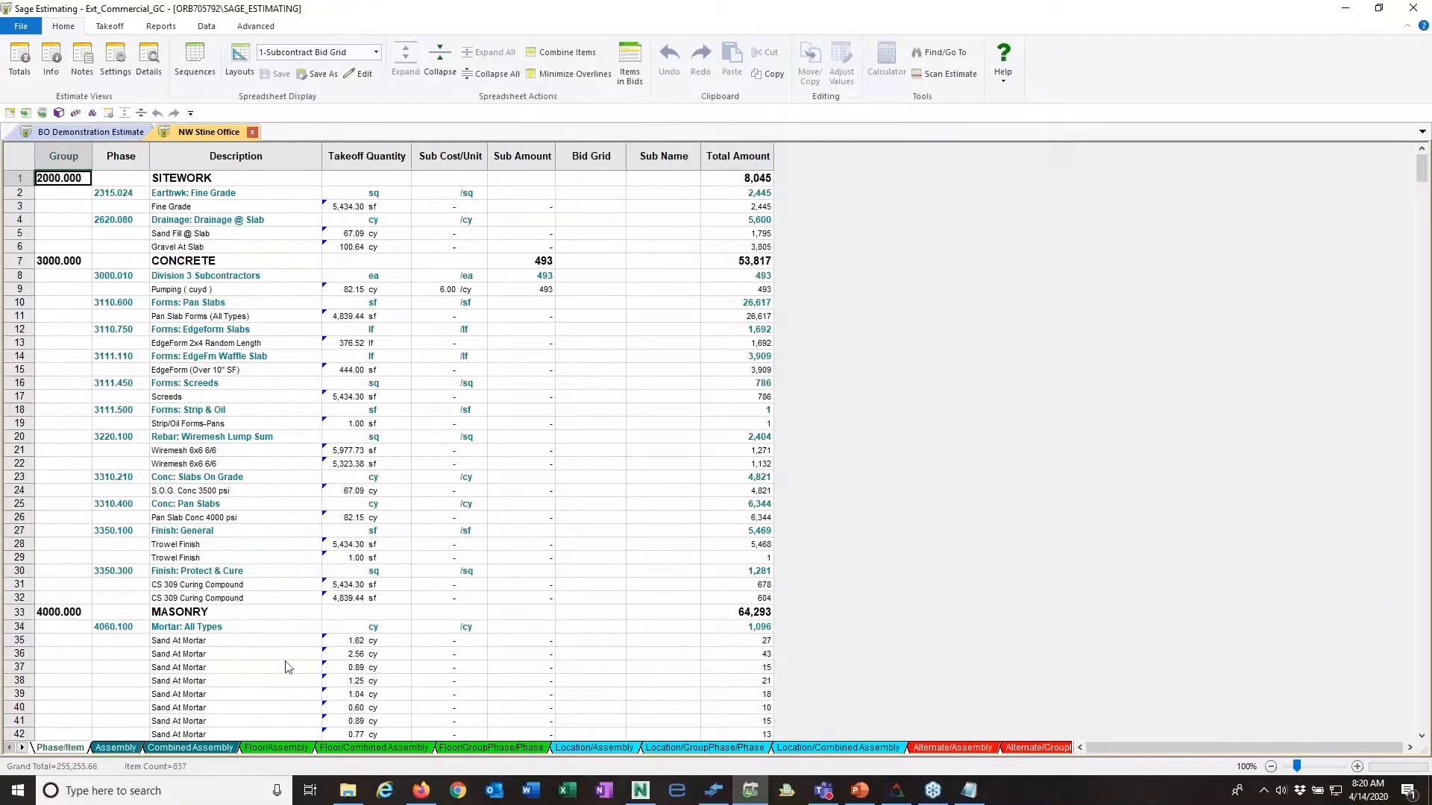
Step: Show the Sage estimate in Assembly order and look through the slab, concrete block and stud wall assemblies
left_click(118, 748)
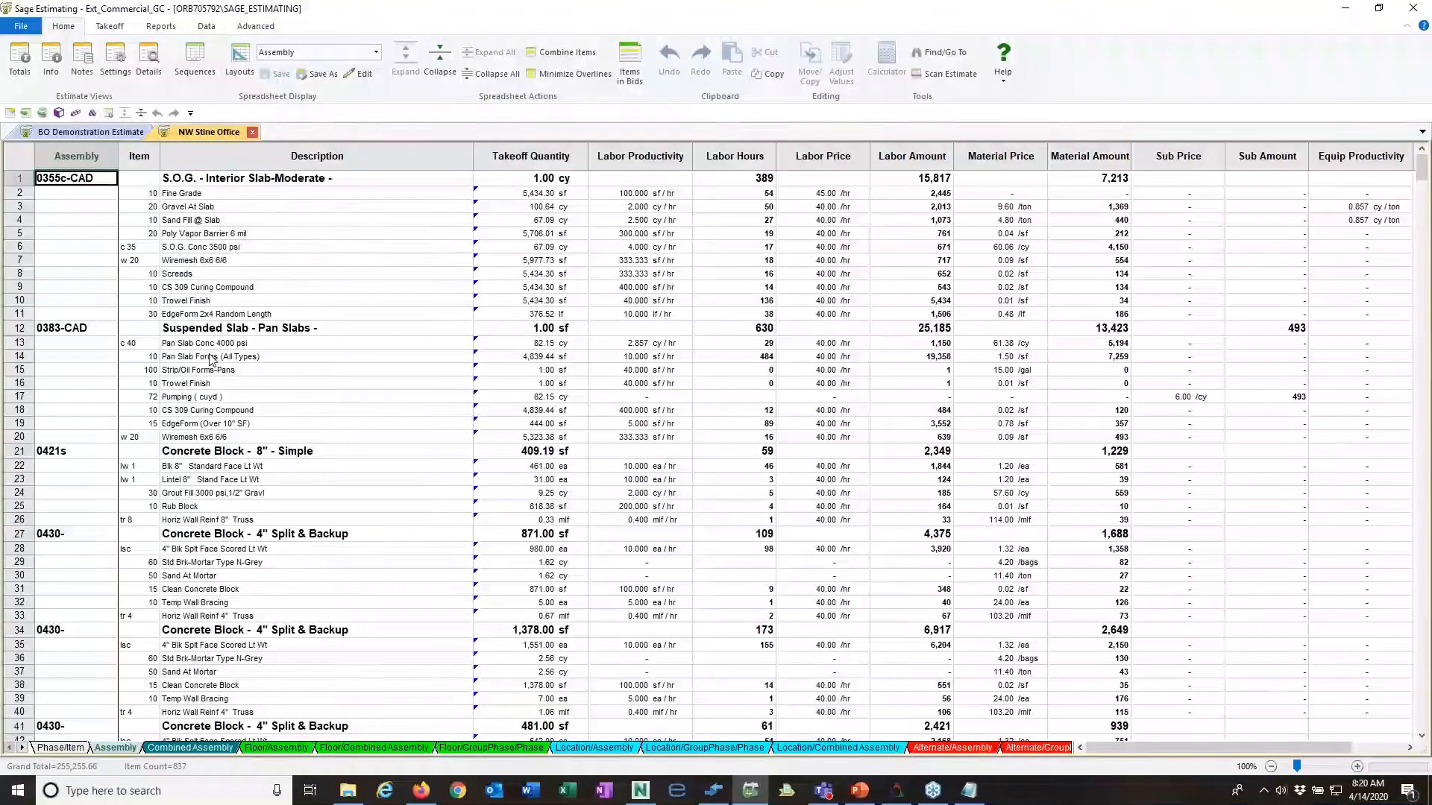
left_click(260, 182)
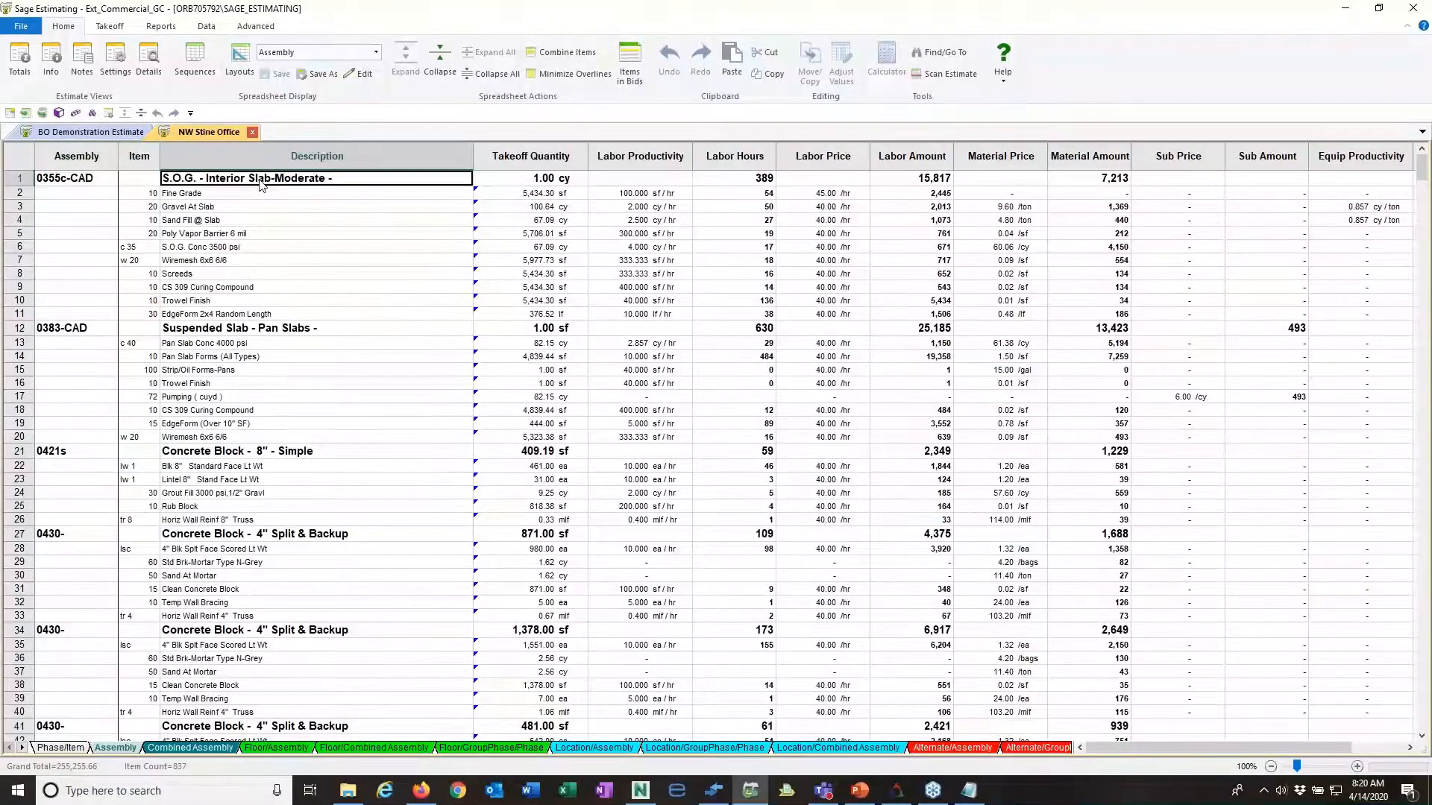
left_click(241, 330)
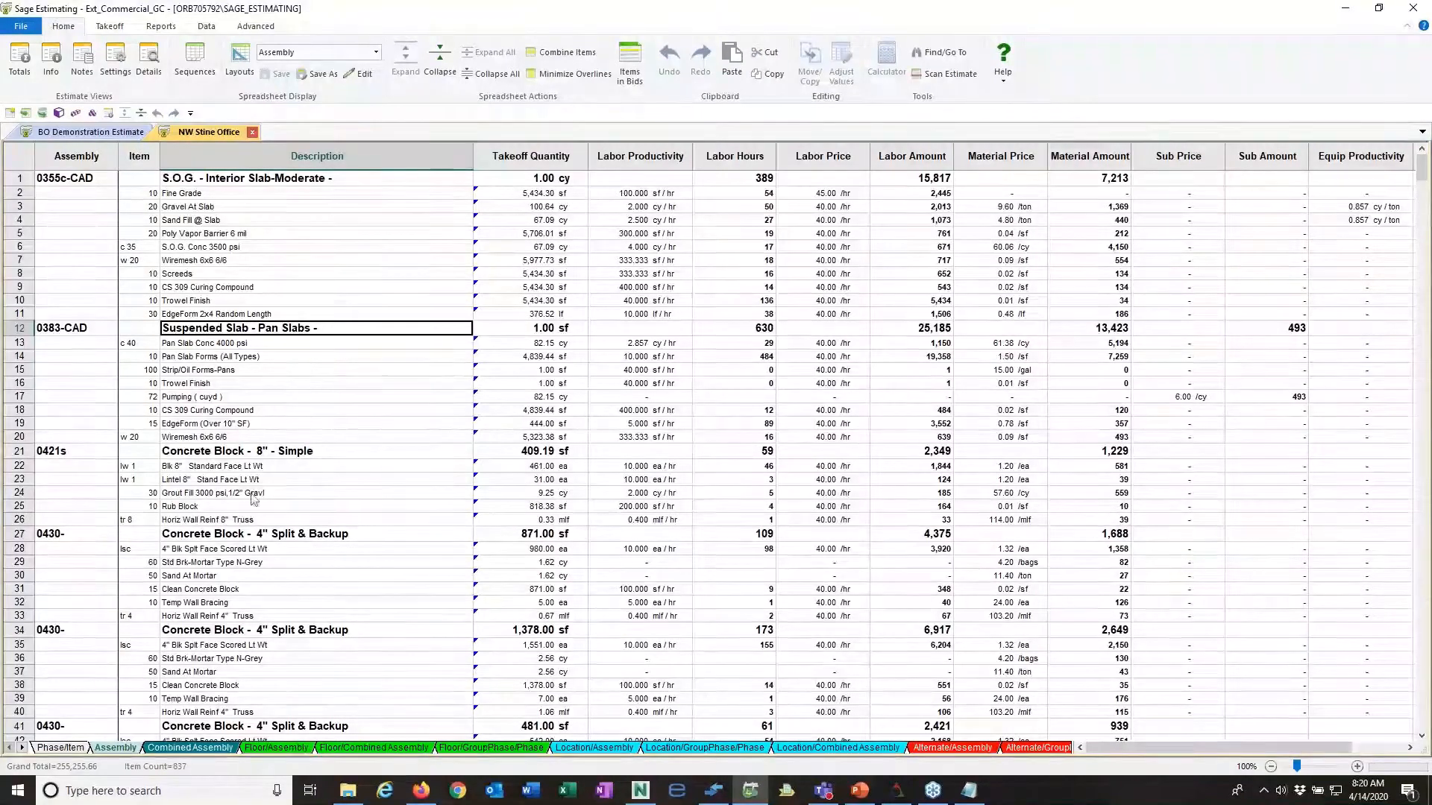
scroll(221, 575, "down", 5)
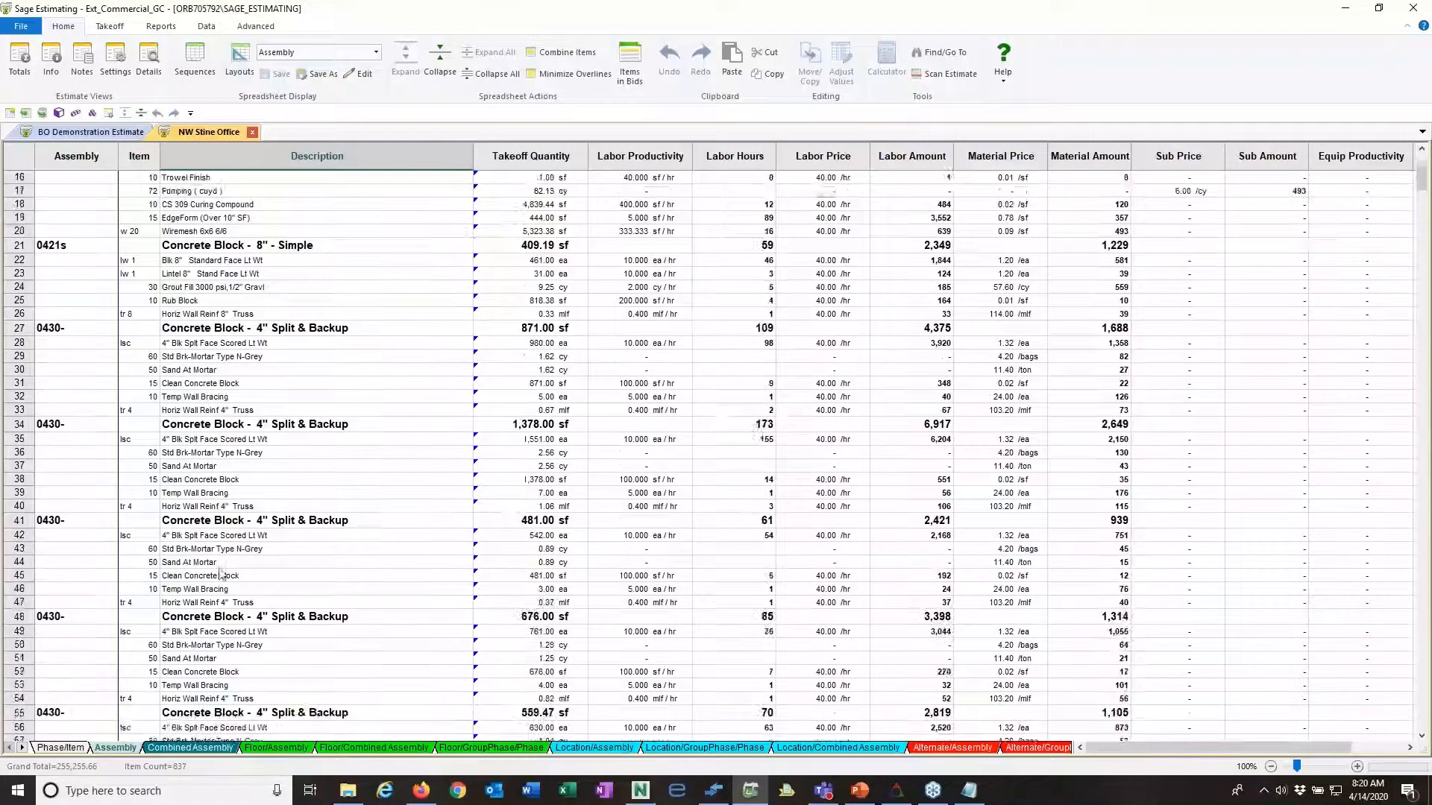
scroll(221, 574, "down", 16)
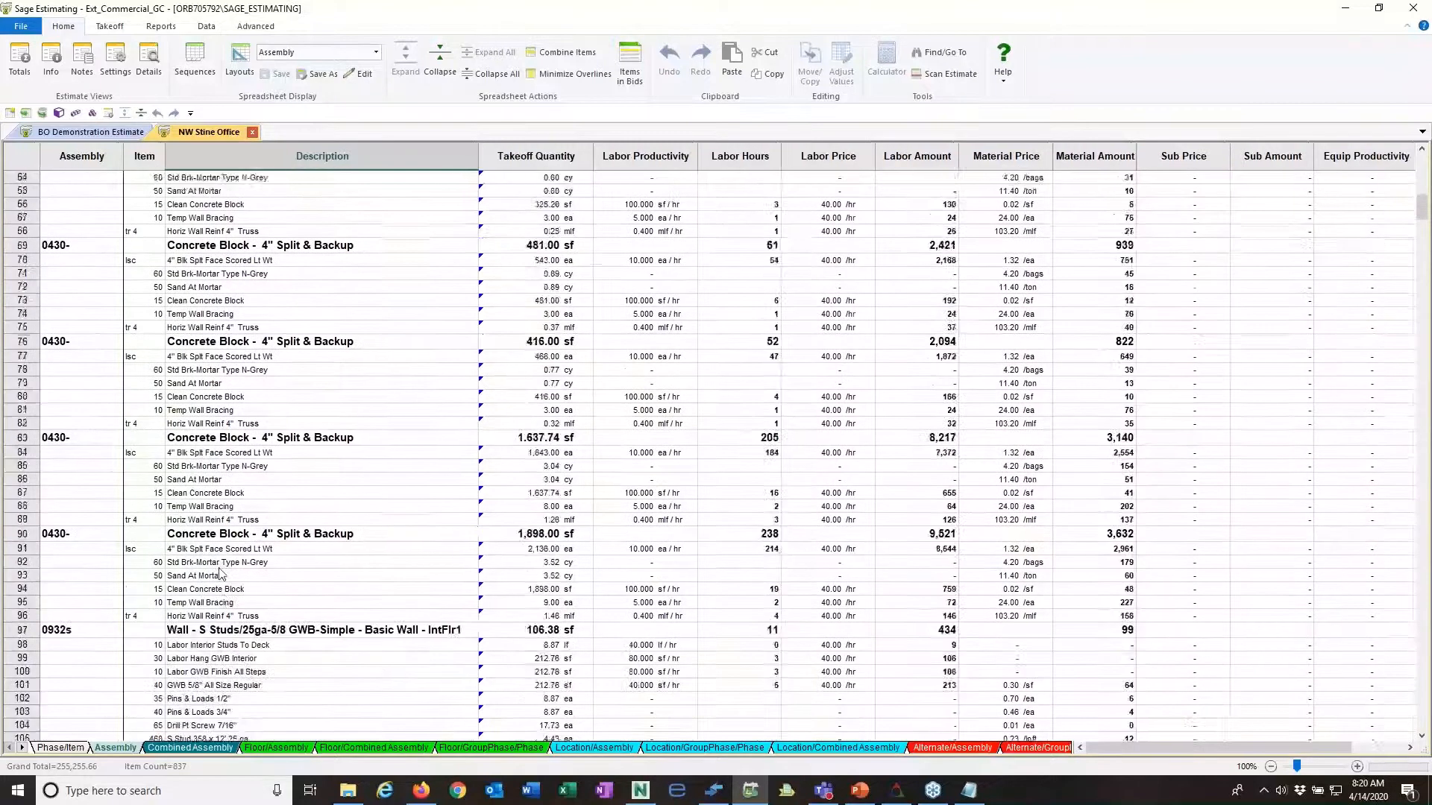
scroll(221, 574, "down", 6)
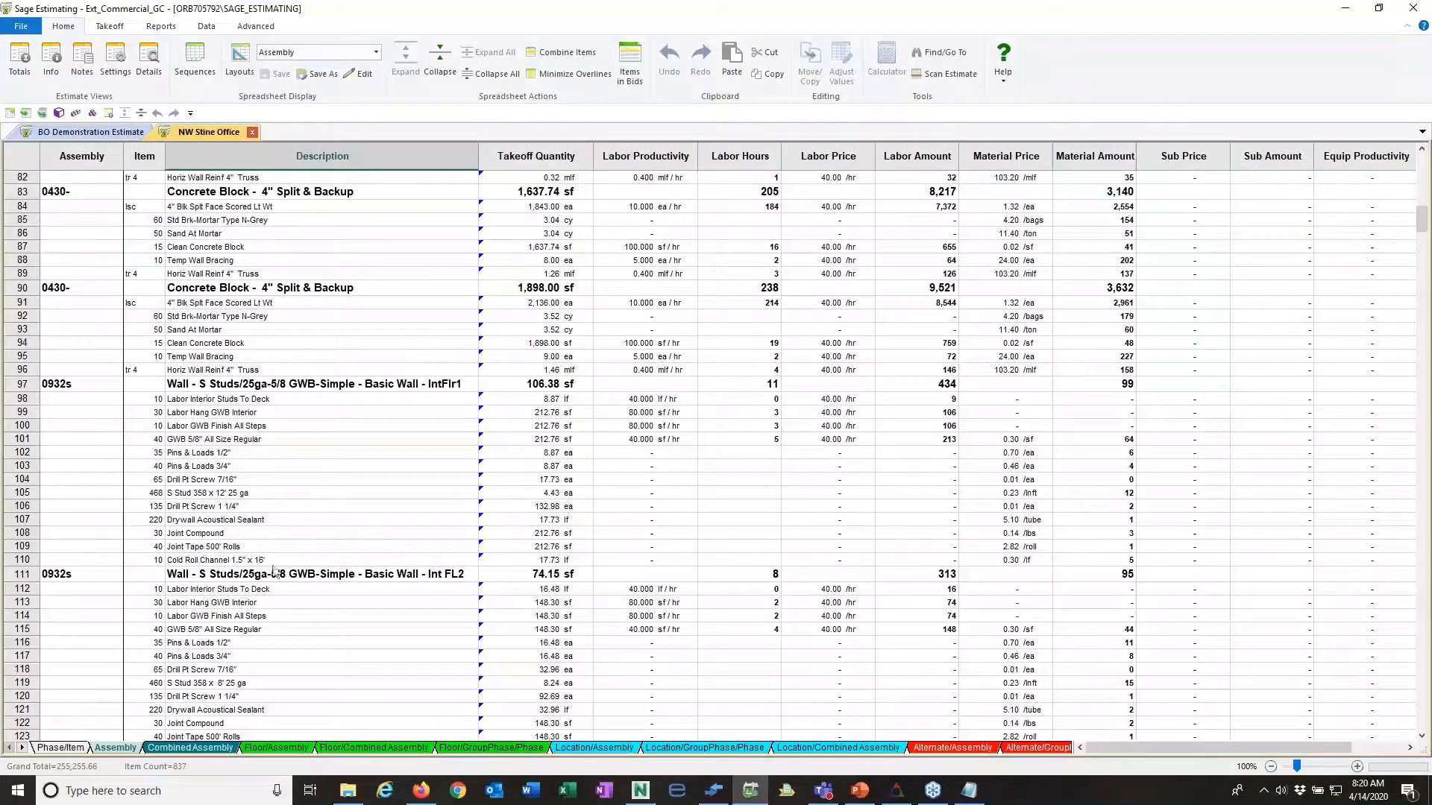
scroll(214, 578, "down", 5)
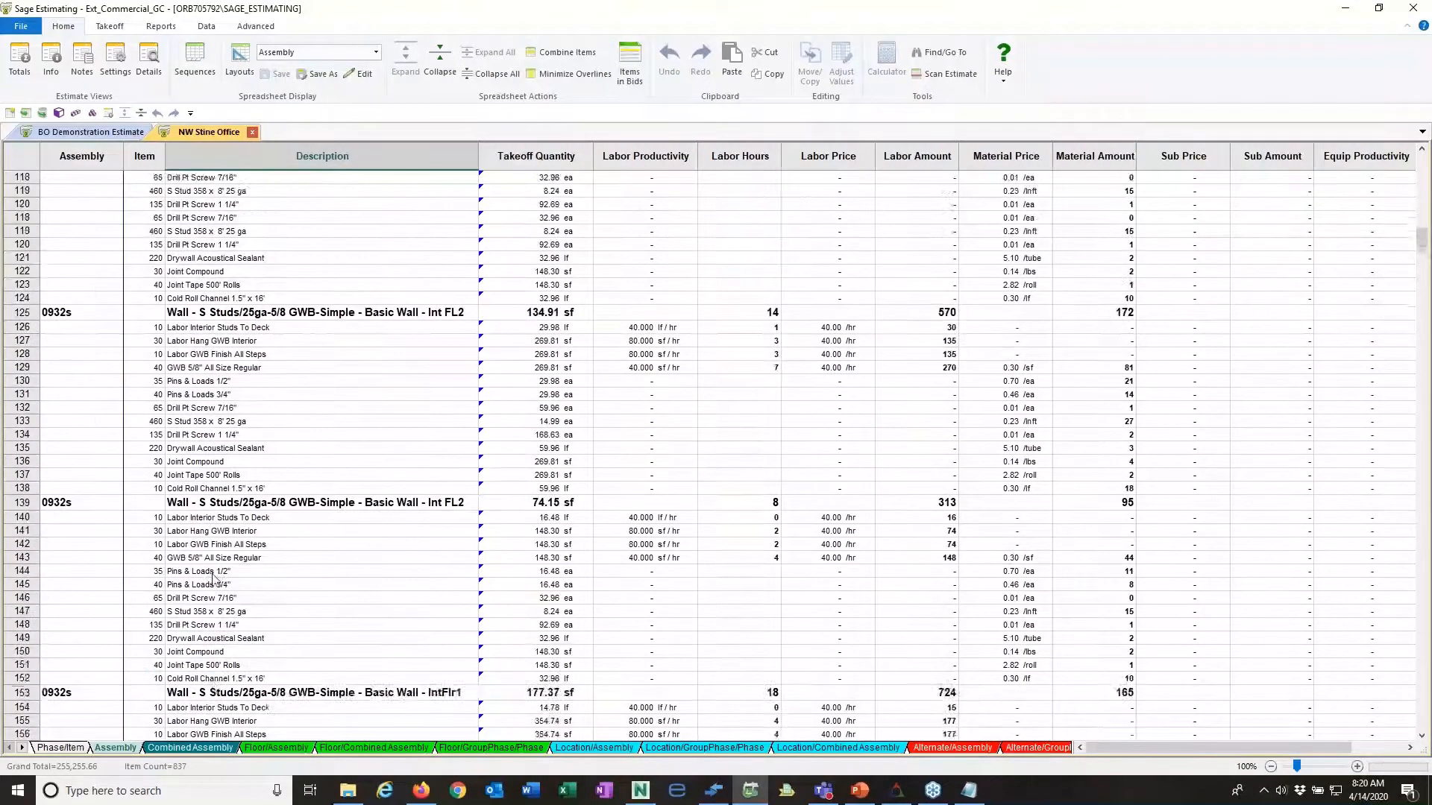
scroll(214, 571, "up", 20)
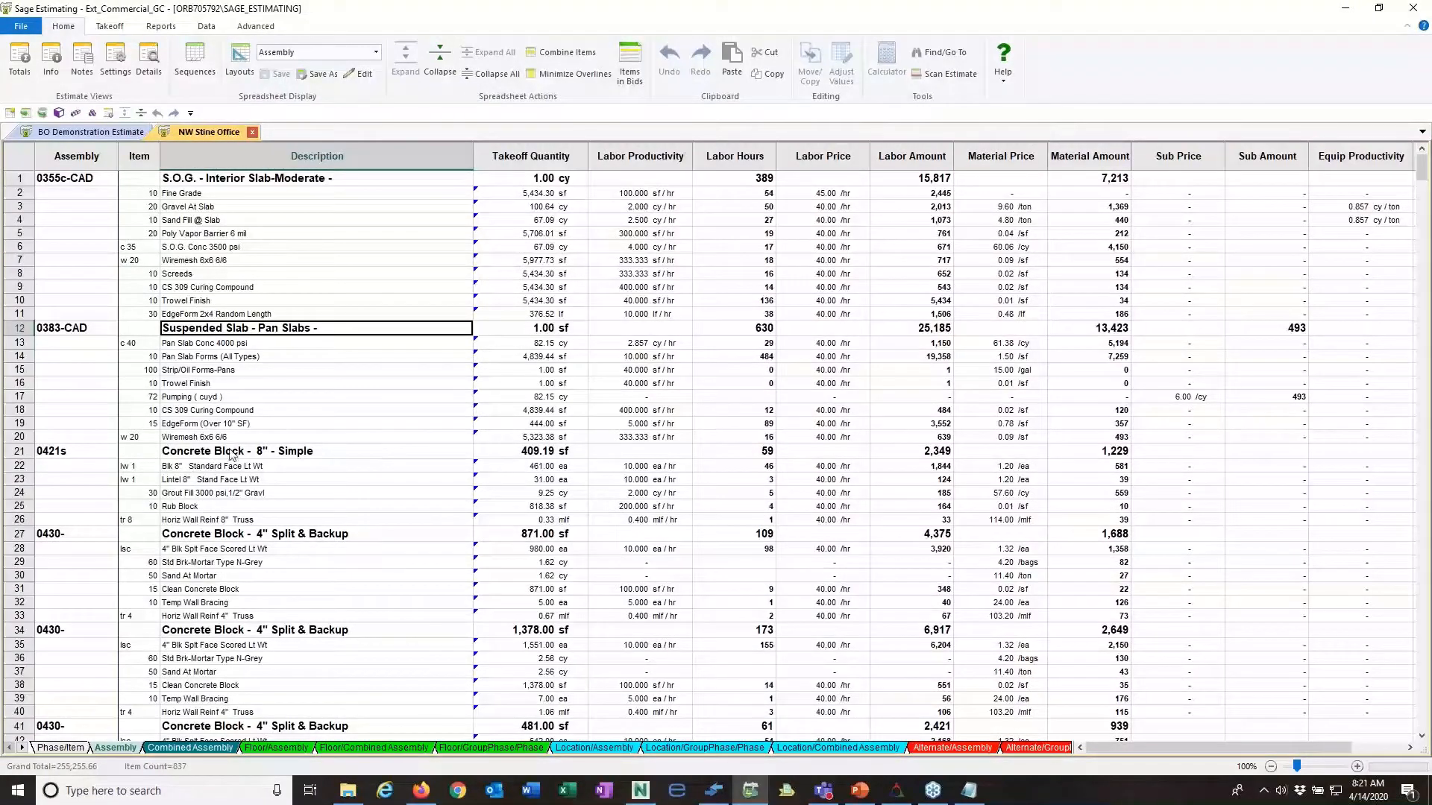
Step: Drill down to eTakeoff Bridge from the 8" standard face block quantity in assembly 0421s
left_click(60, 455)
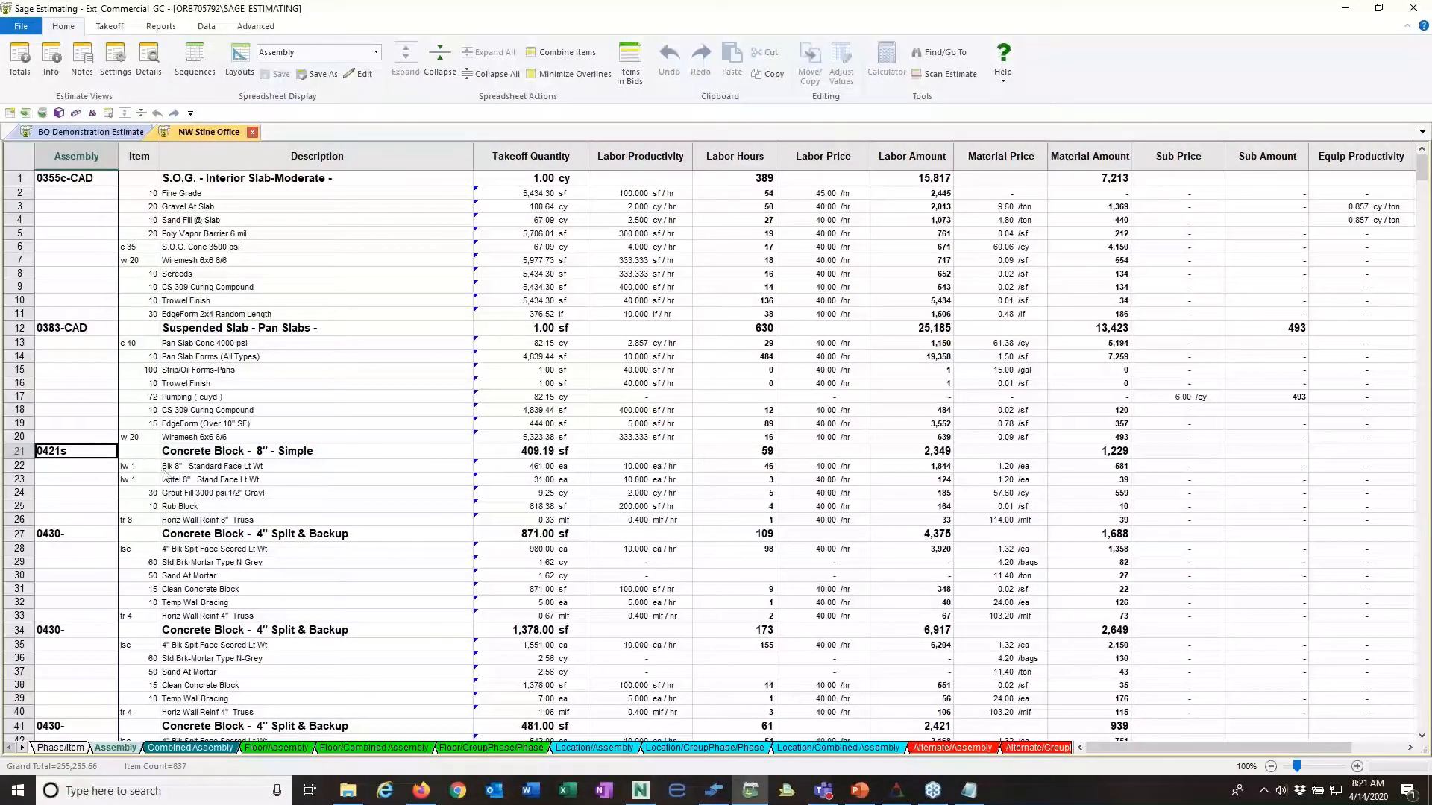
left_click(501, 470)
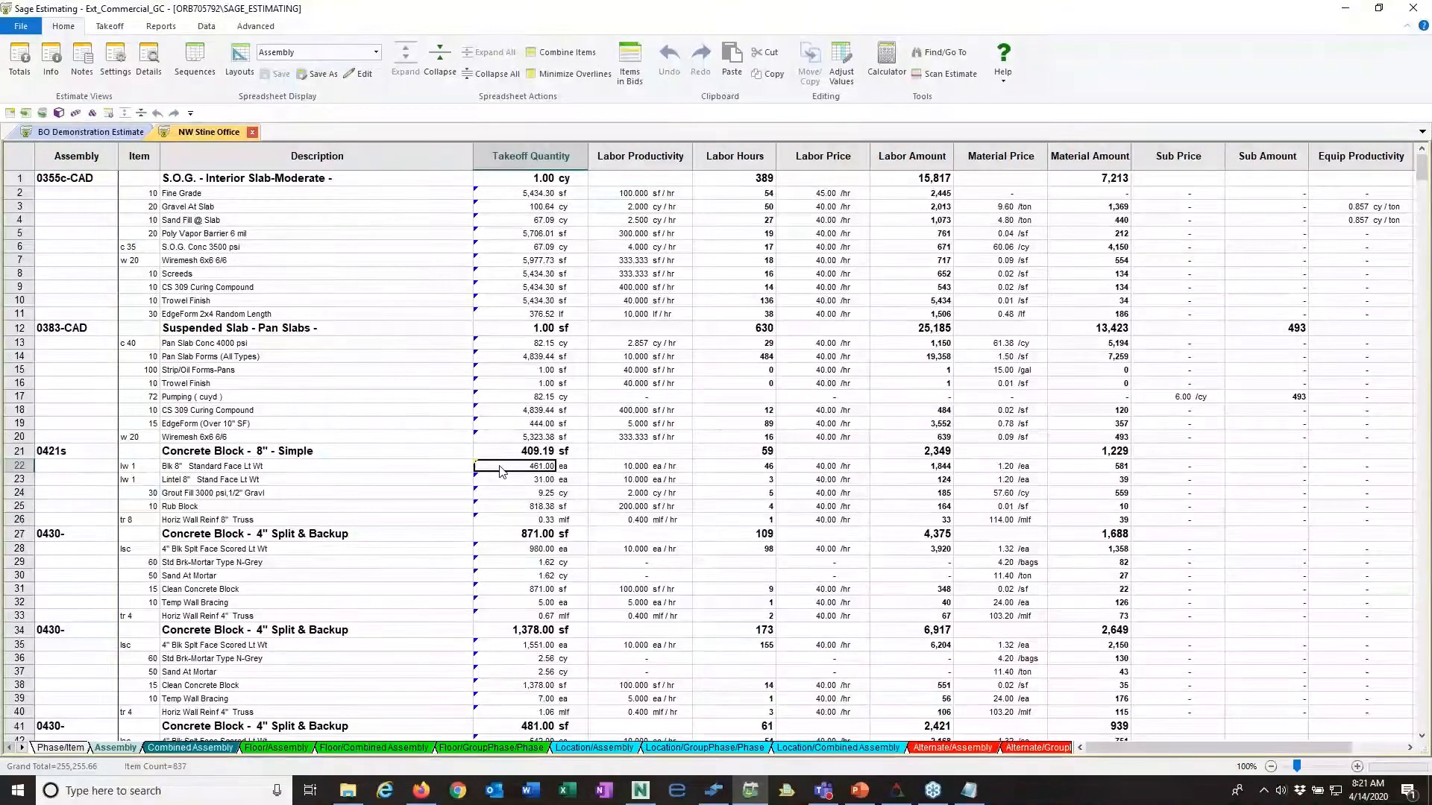
right_click(502, 471)
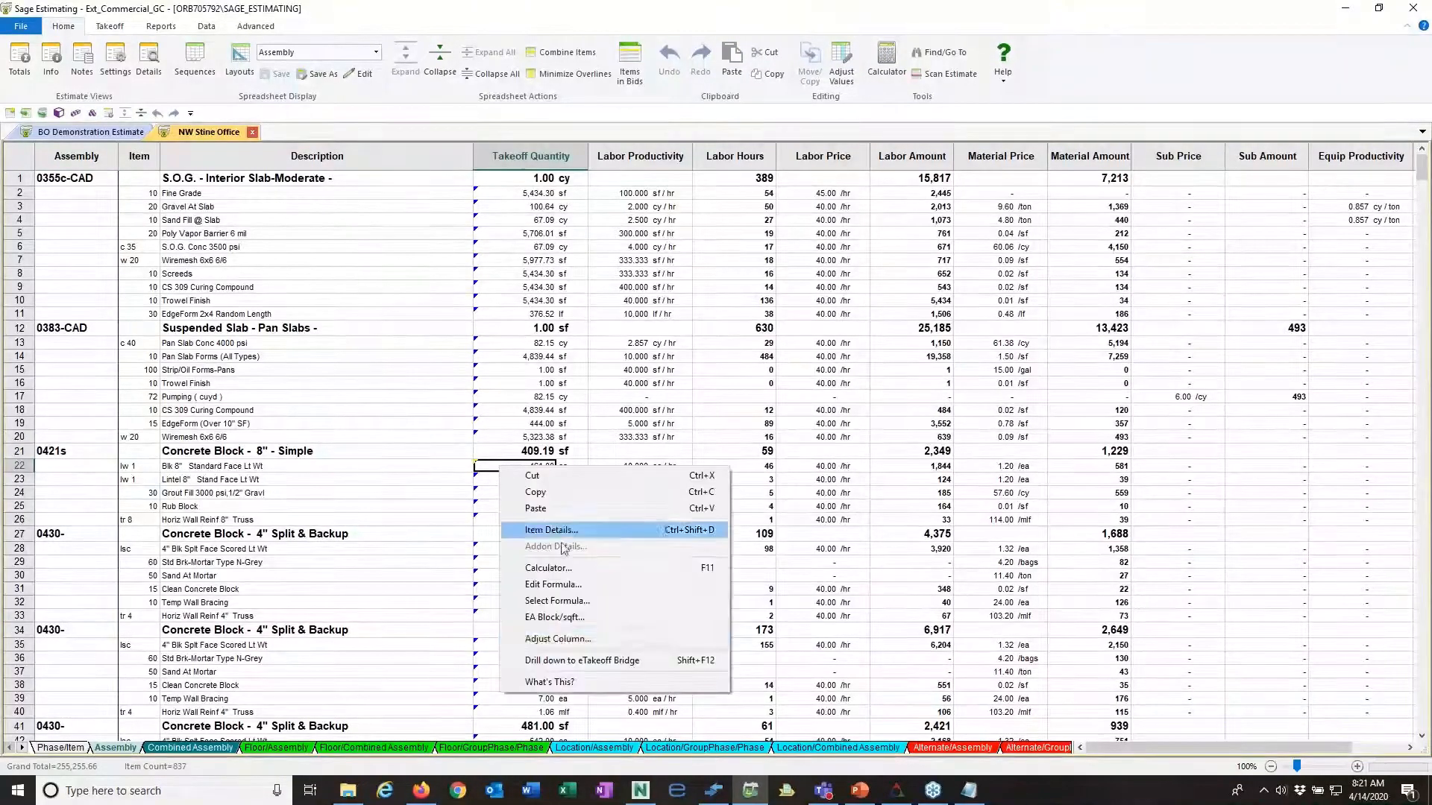
left_click(586, 662)
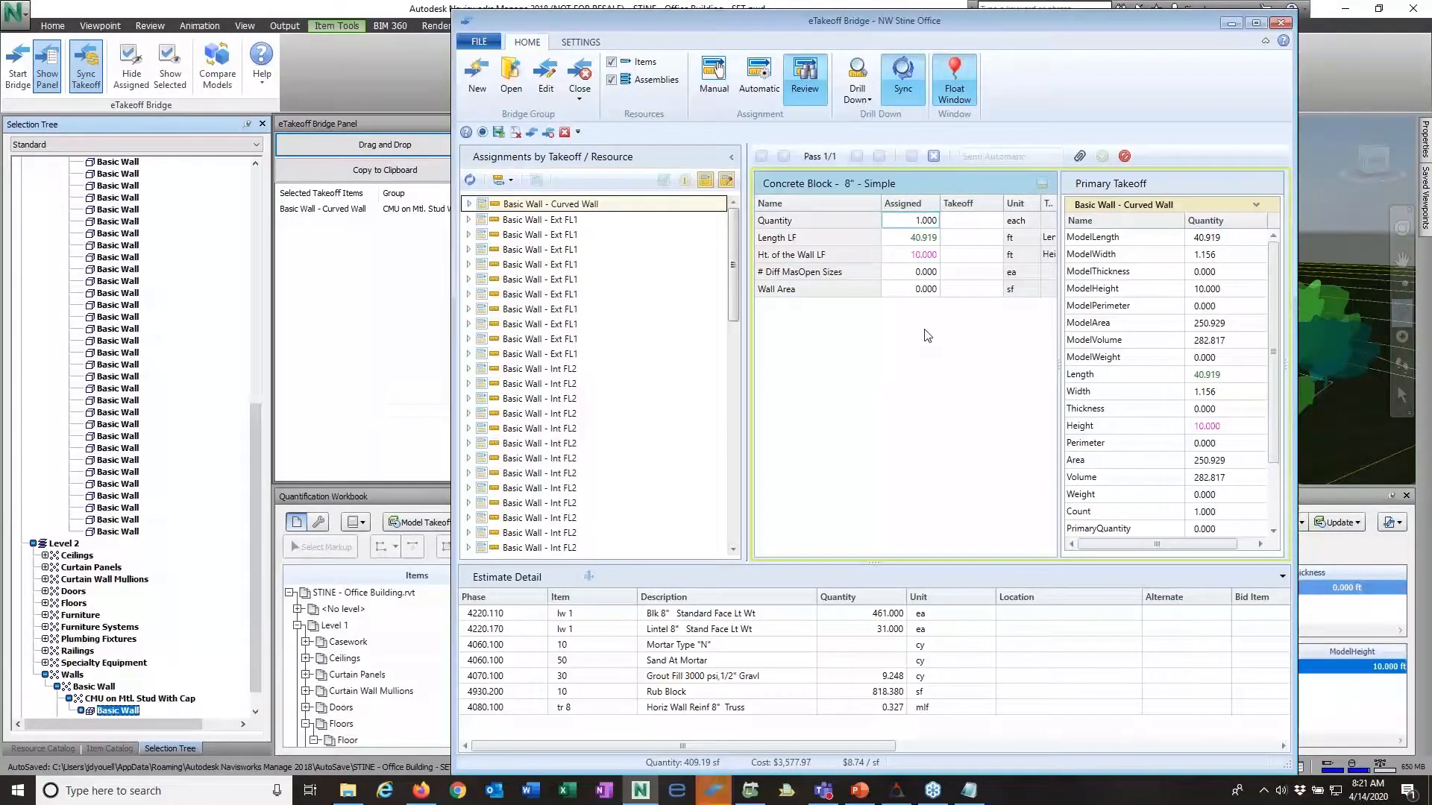
Step: Inspect the linked curved wall in the Navisworks model and check its dimensions against the Bridge assignment
left_click(1235, 22)
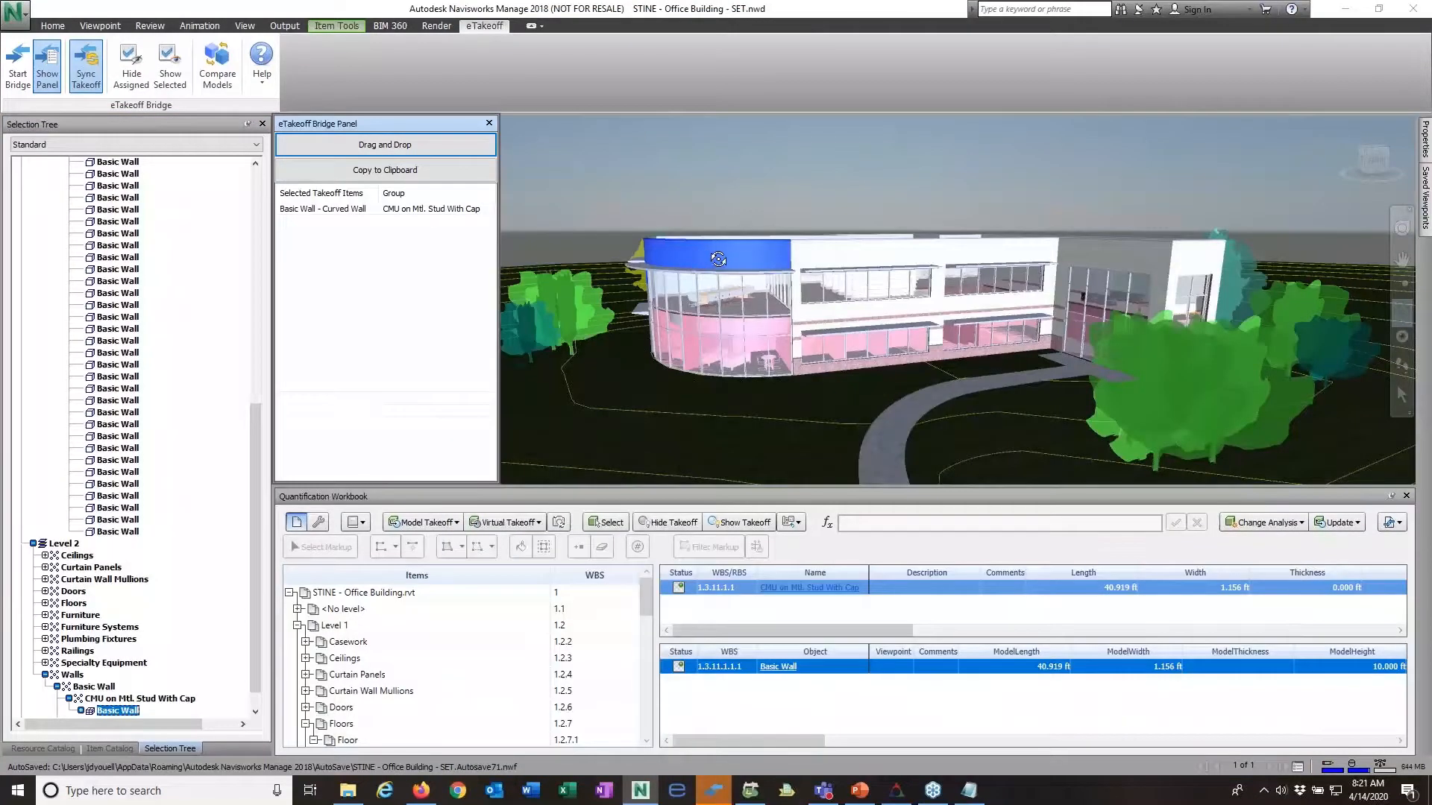
scroll(700, 259, "up", 3)
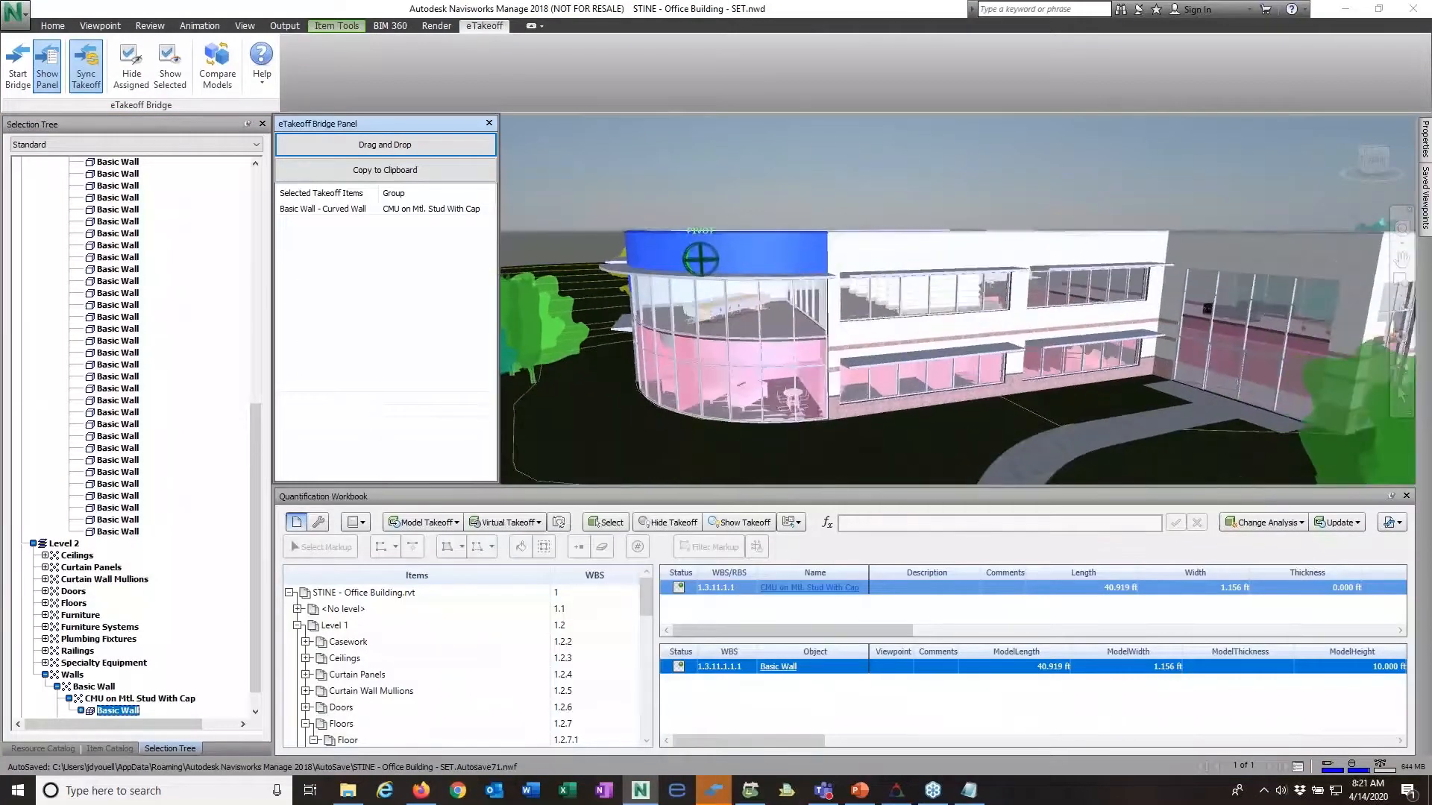
scroll(674, 266, "up", 2)
mouse_move(674, 266)
left_mouse_down()
mouse_move(694, 273)
mouse_move(688, 259)
left_mouse_up()
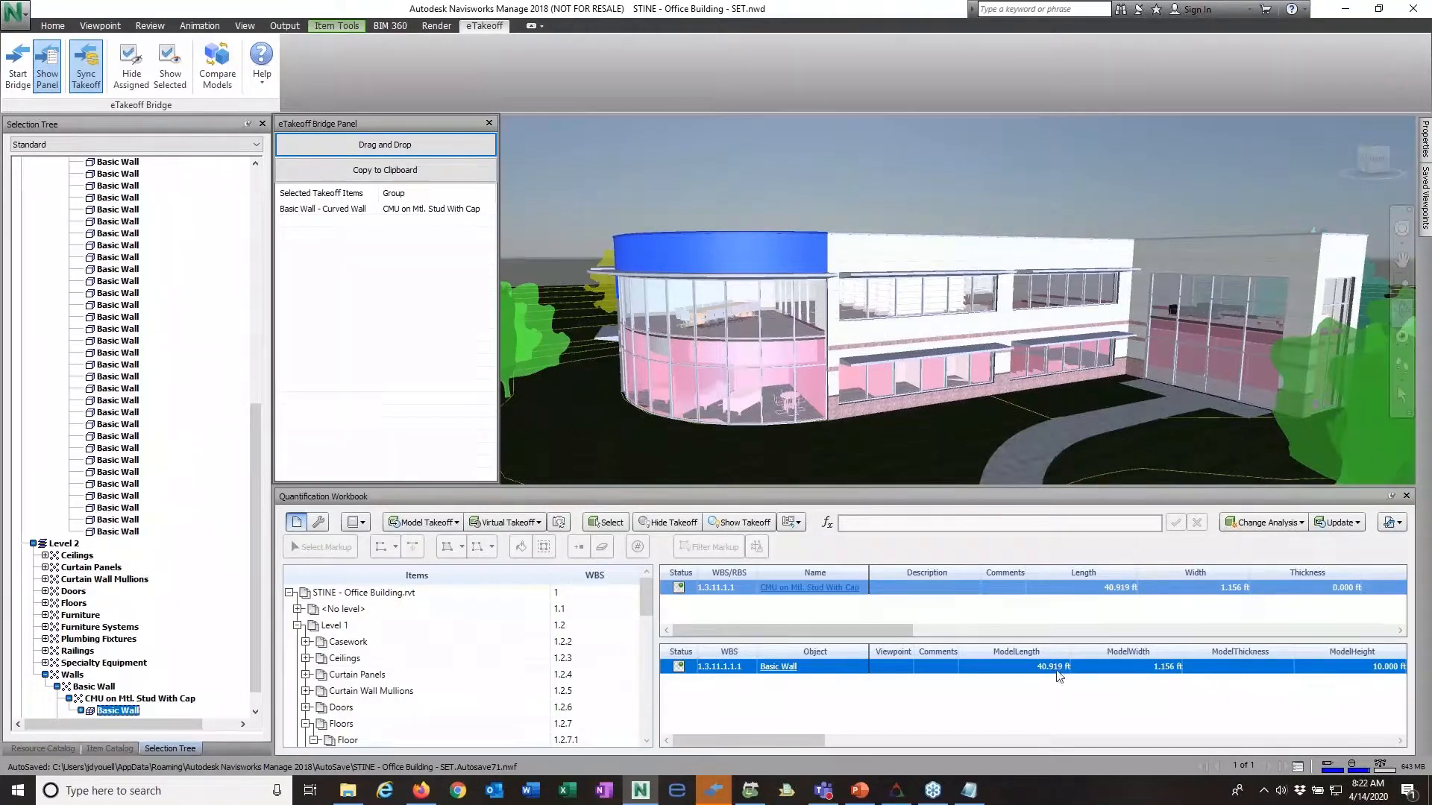
left_click_drag(790, 741, 764, 765)
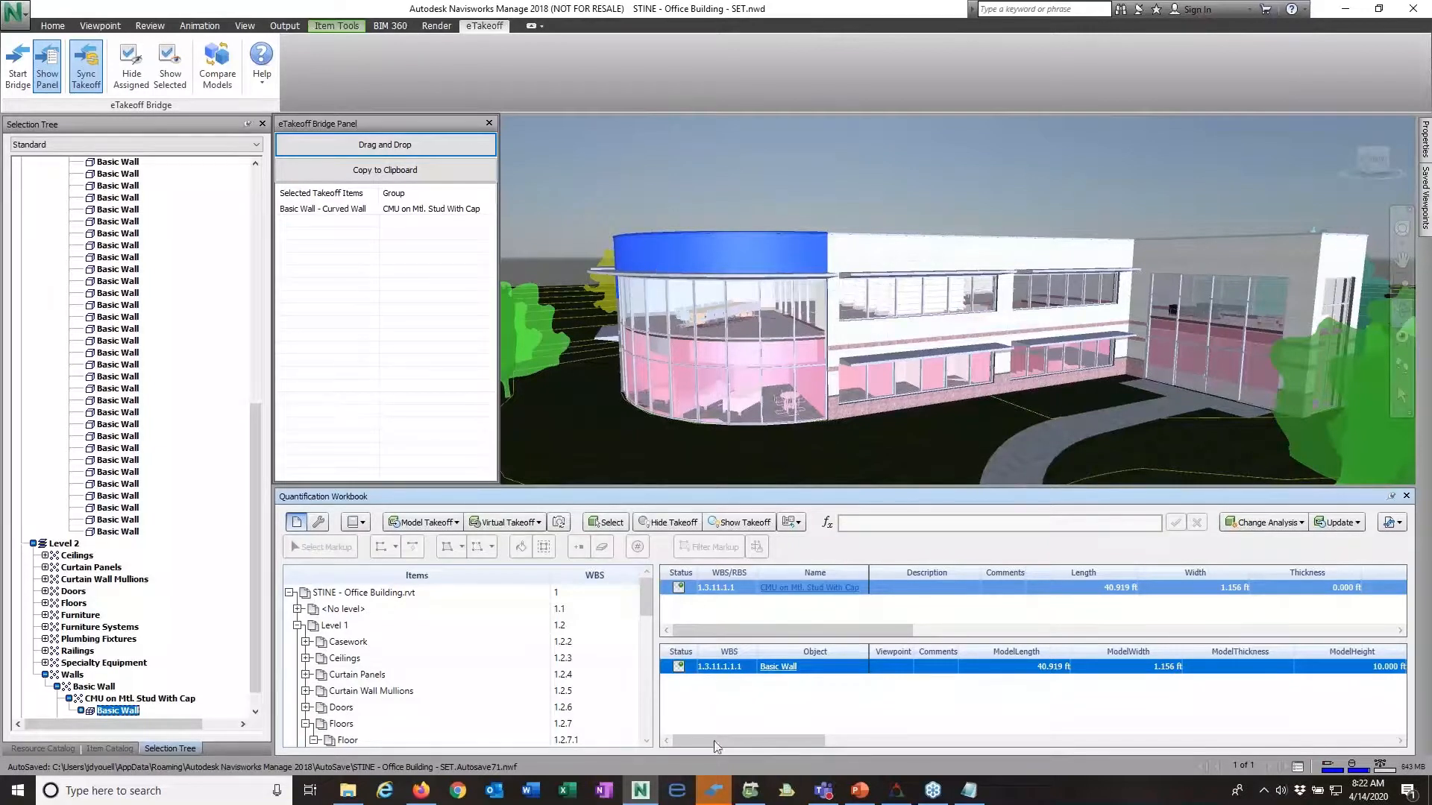
mouse_move(718, 797)
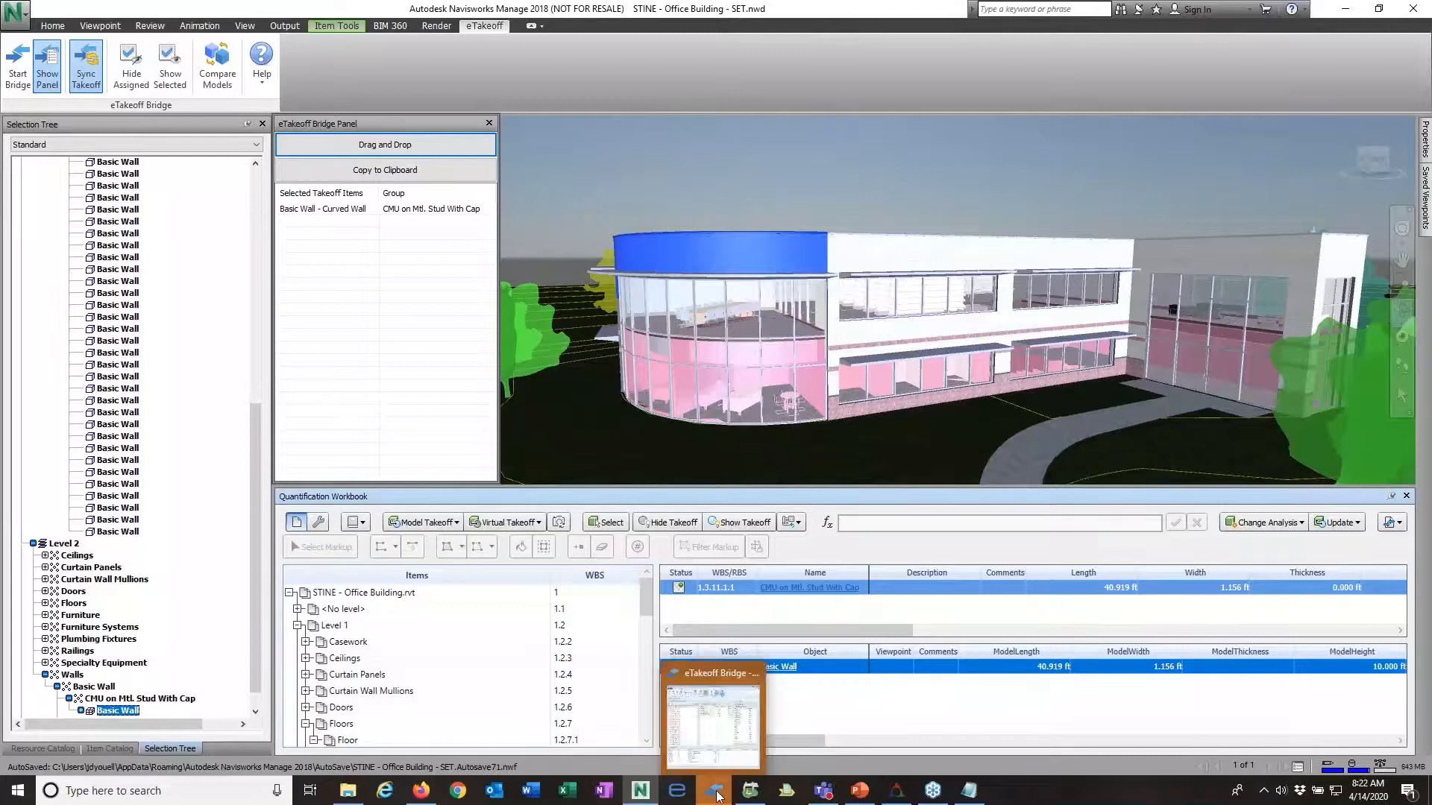
left_click(720, 727)
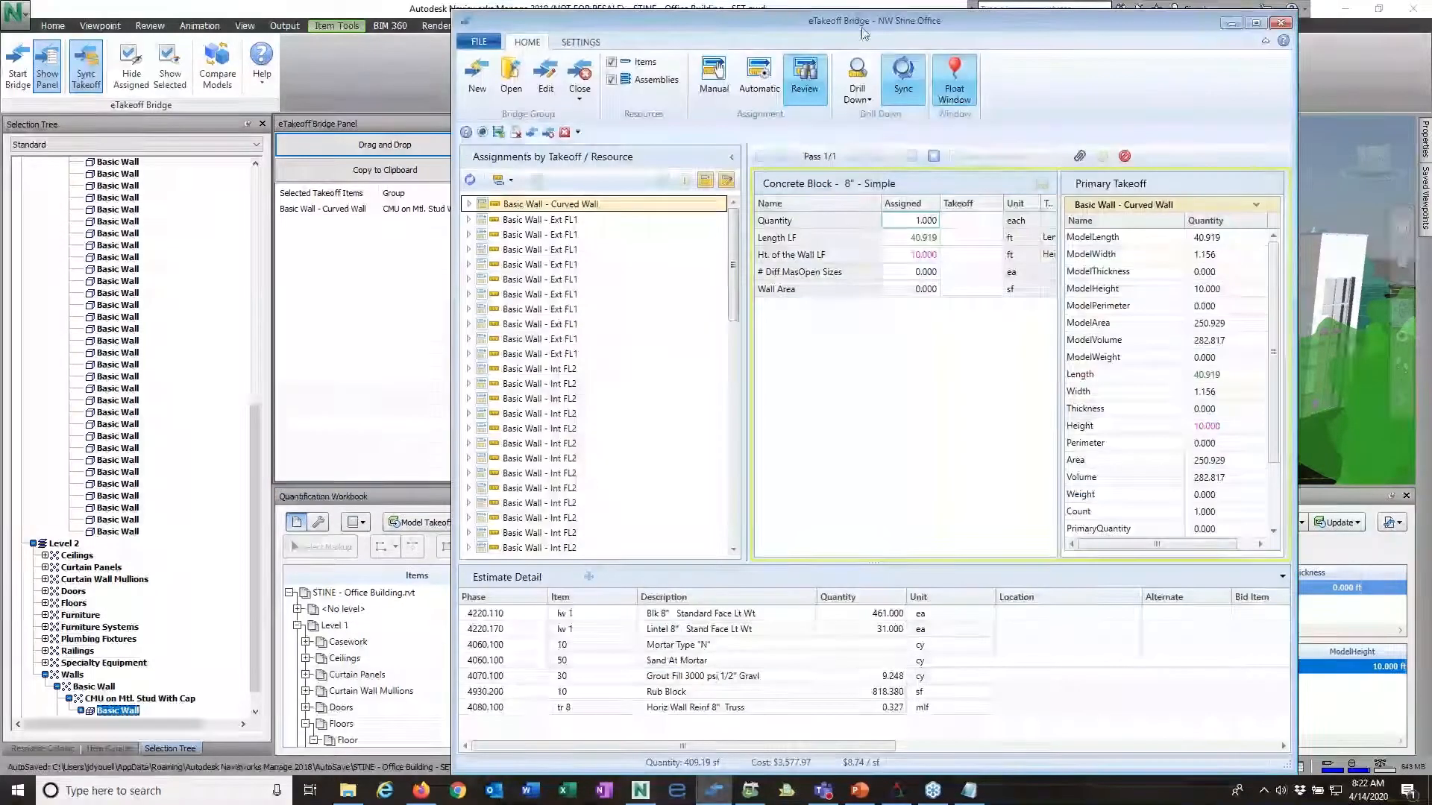
left_click(1231, 23)
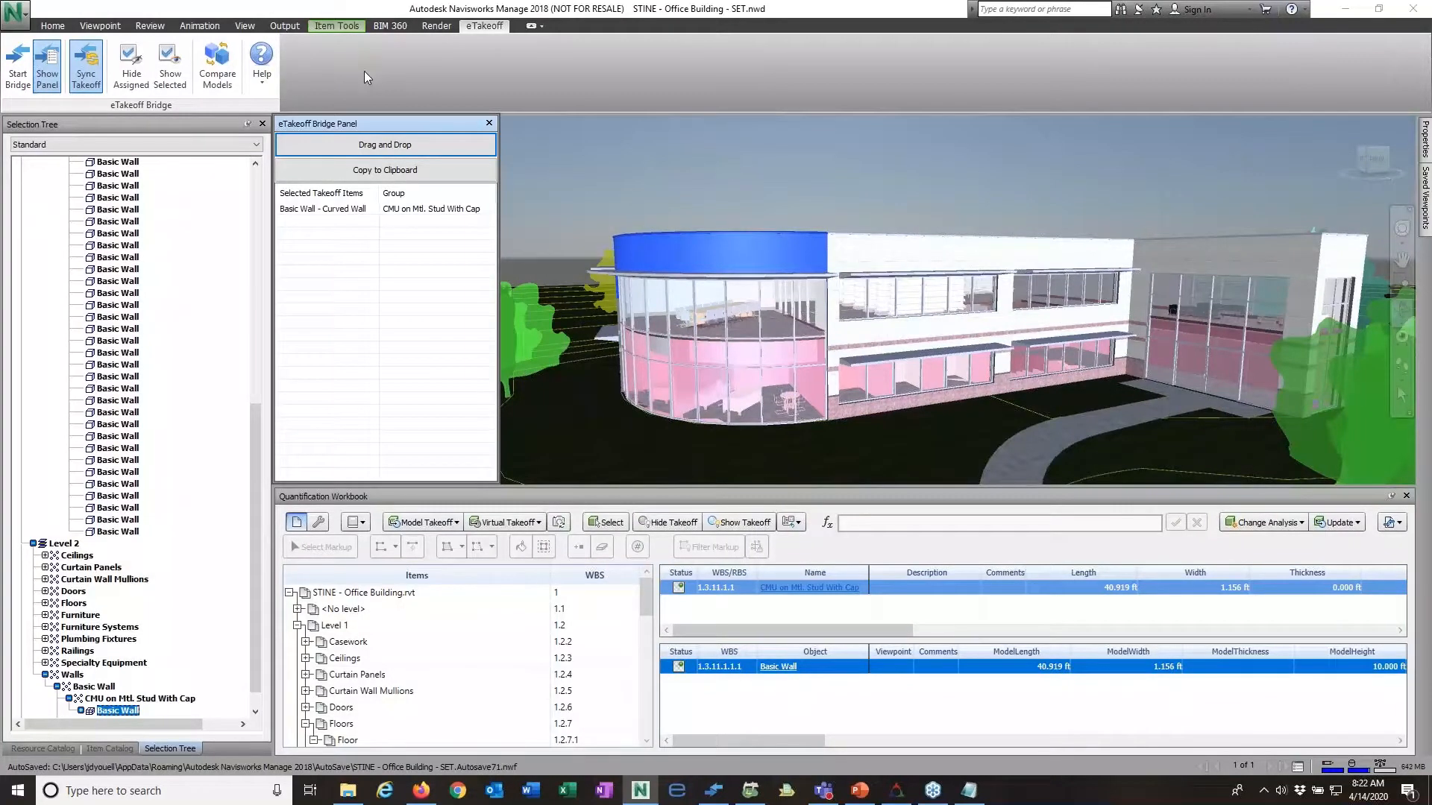
Step: Compare the current model with the Navisworks document STINE - Office Building_REV 1 - SET.nwd as the new project
left_click(218, 66)
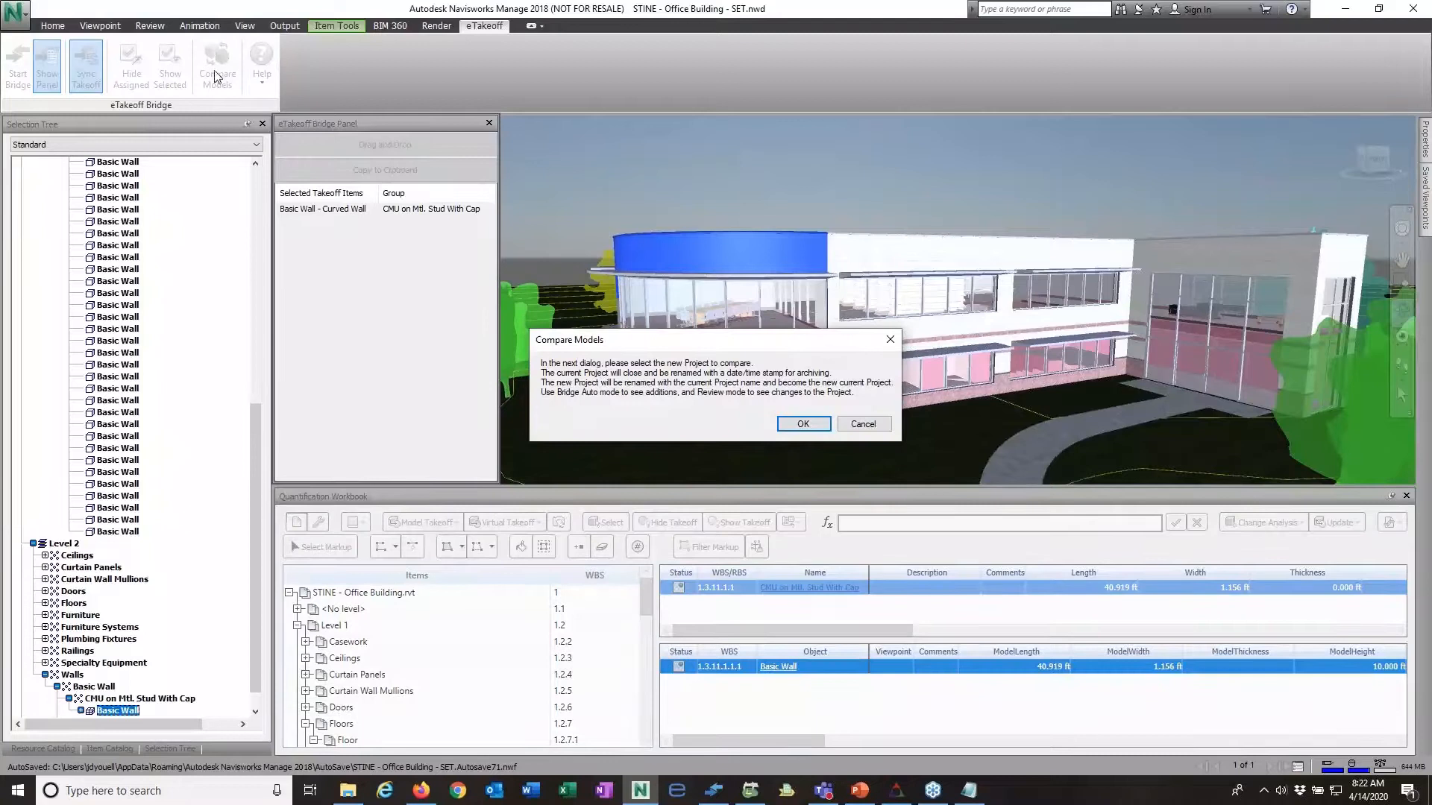
left_click(802, 425)
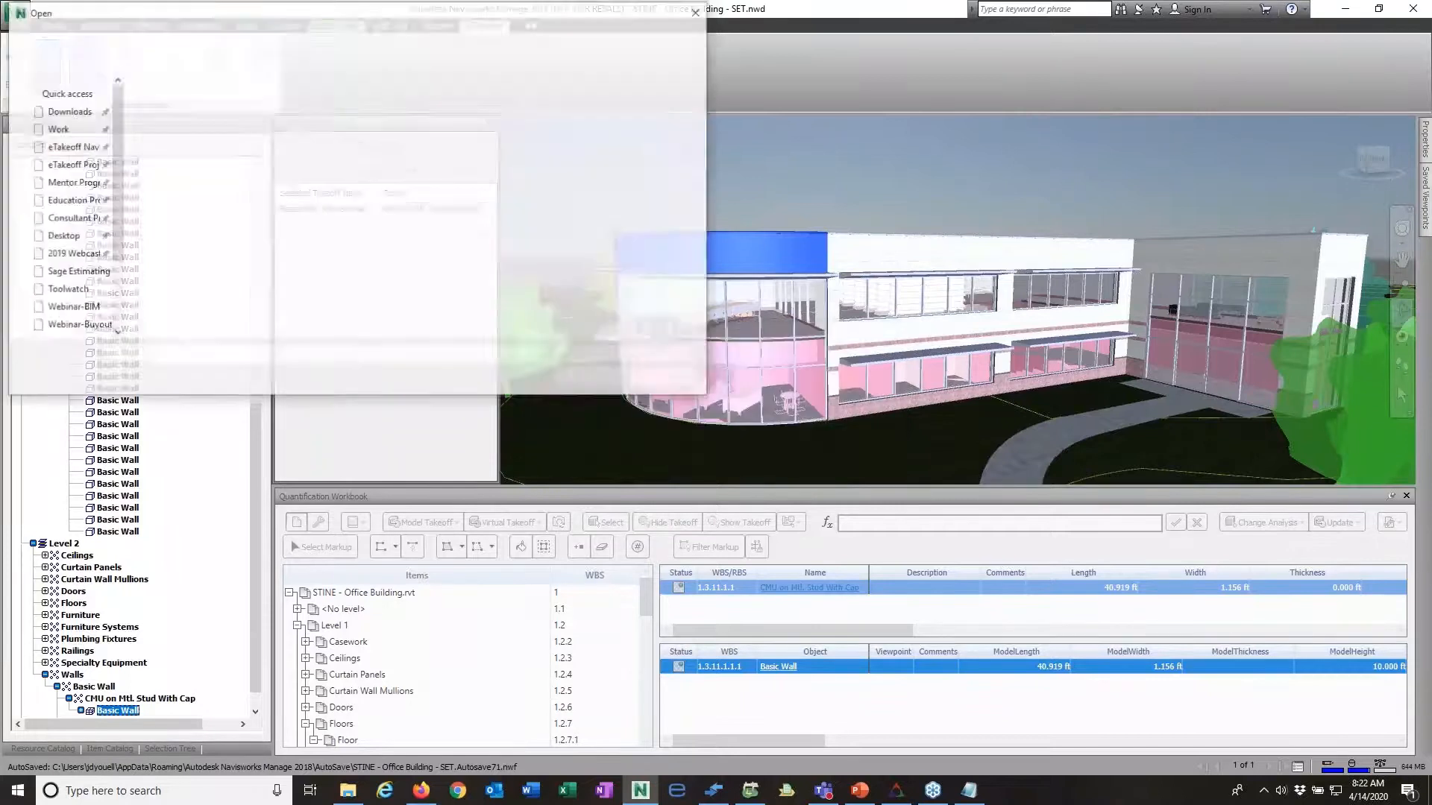
left_click(682, 356)
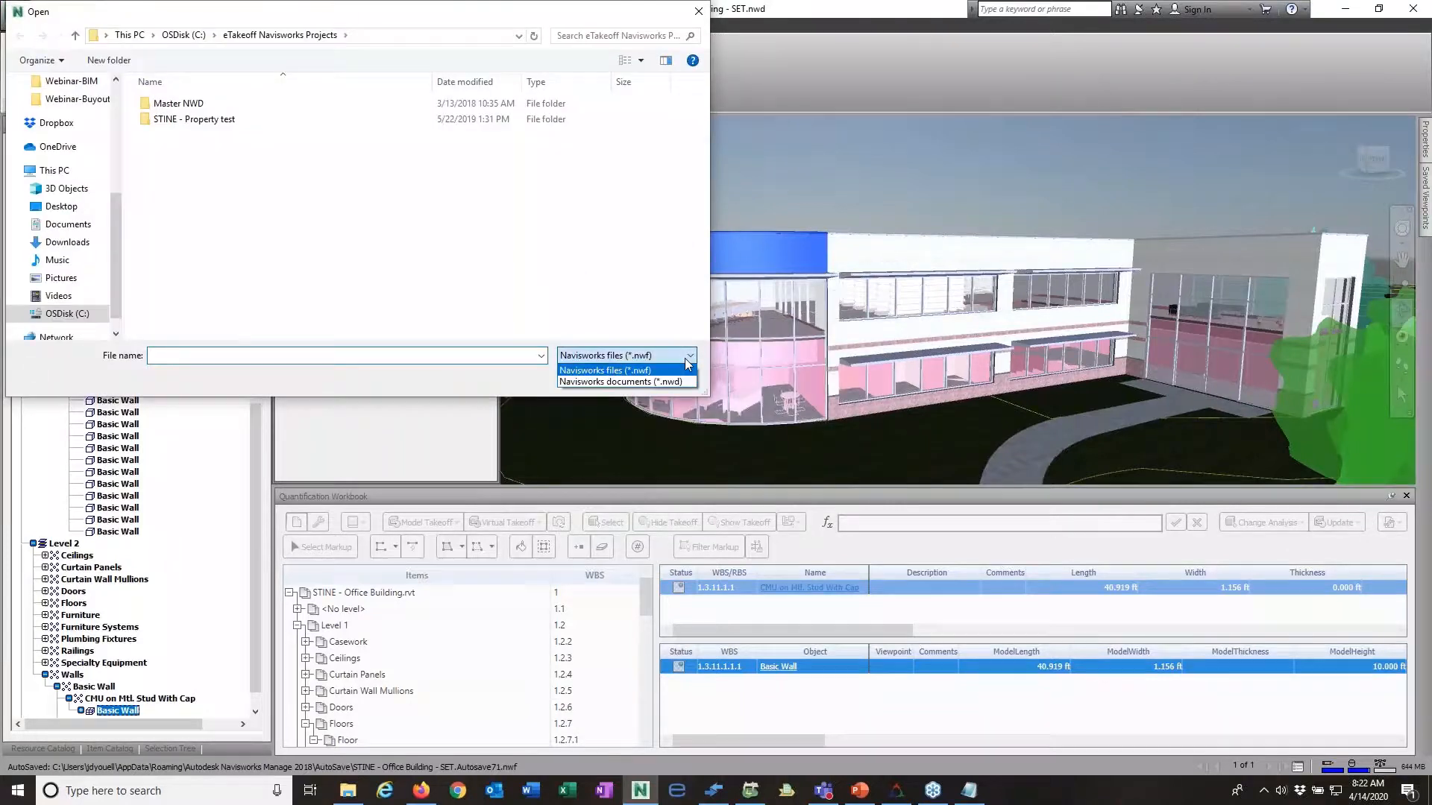
left_click(646, 381)
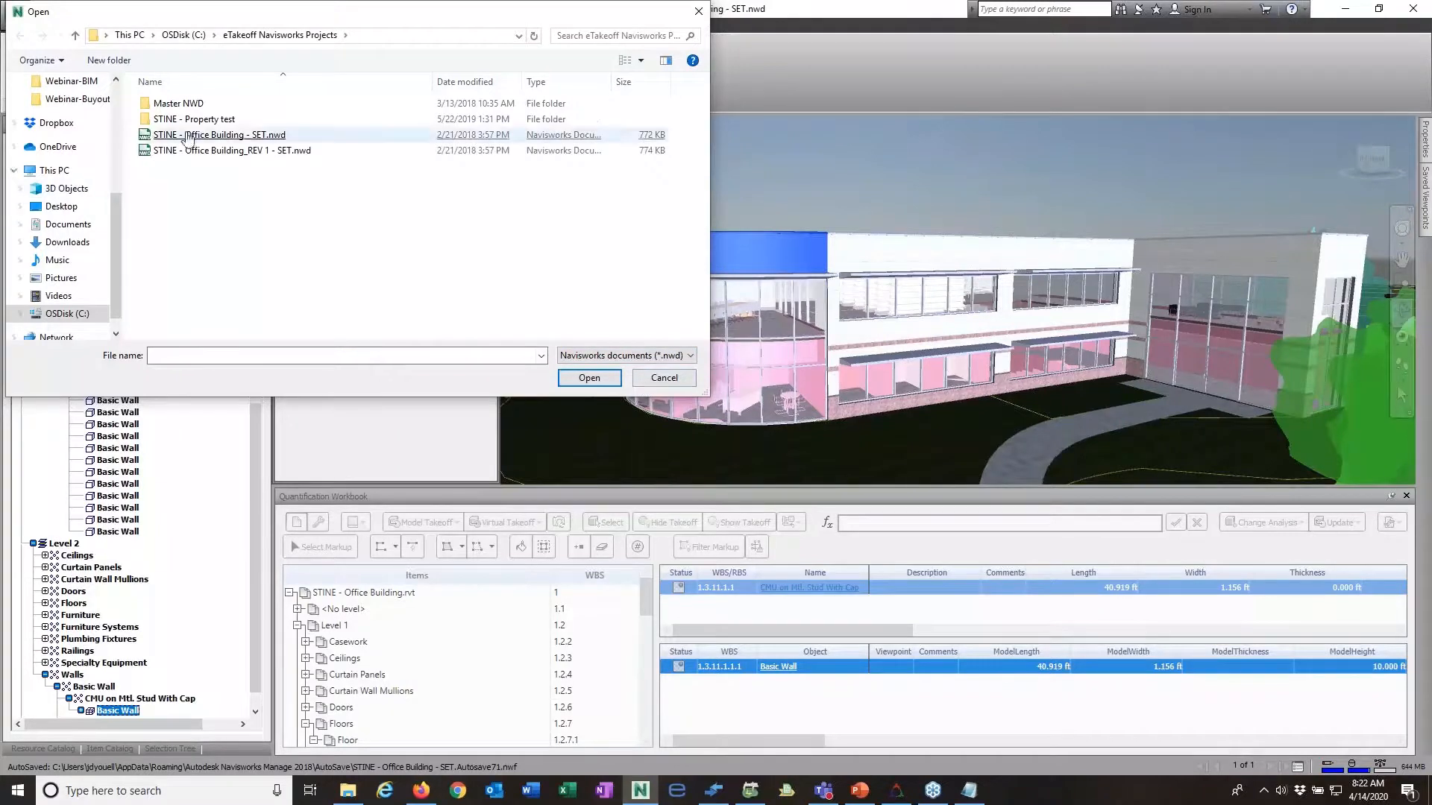
left_click(234, 152)
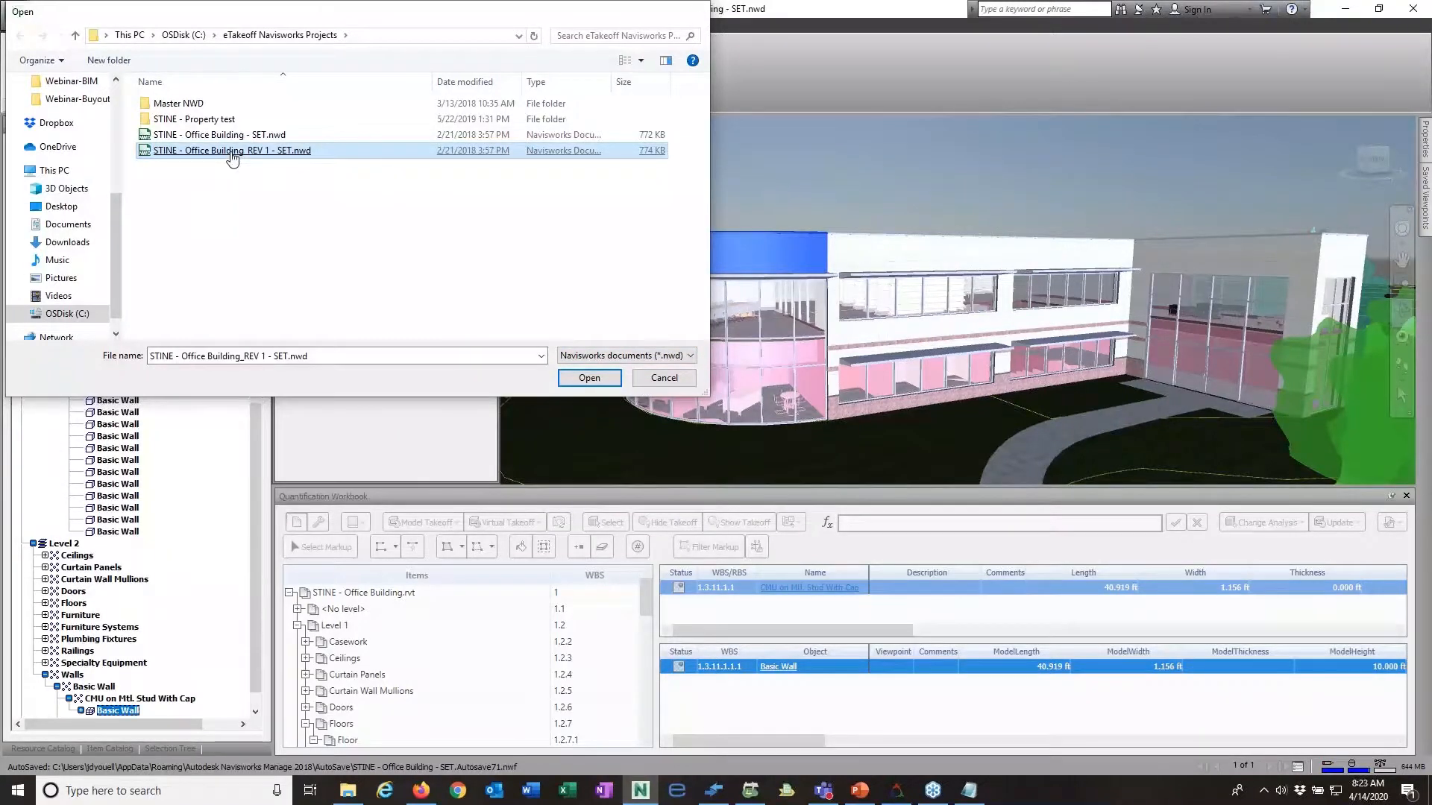
double_click(233, 151)
left_click(787, 464)
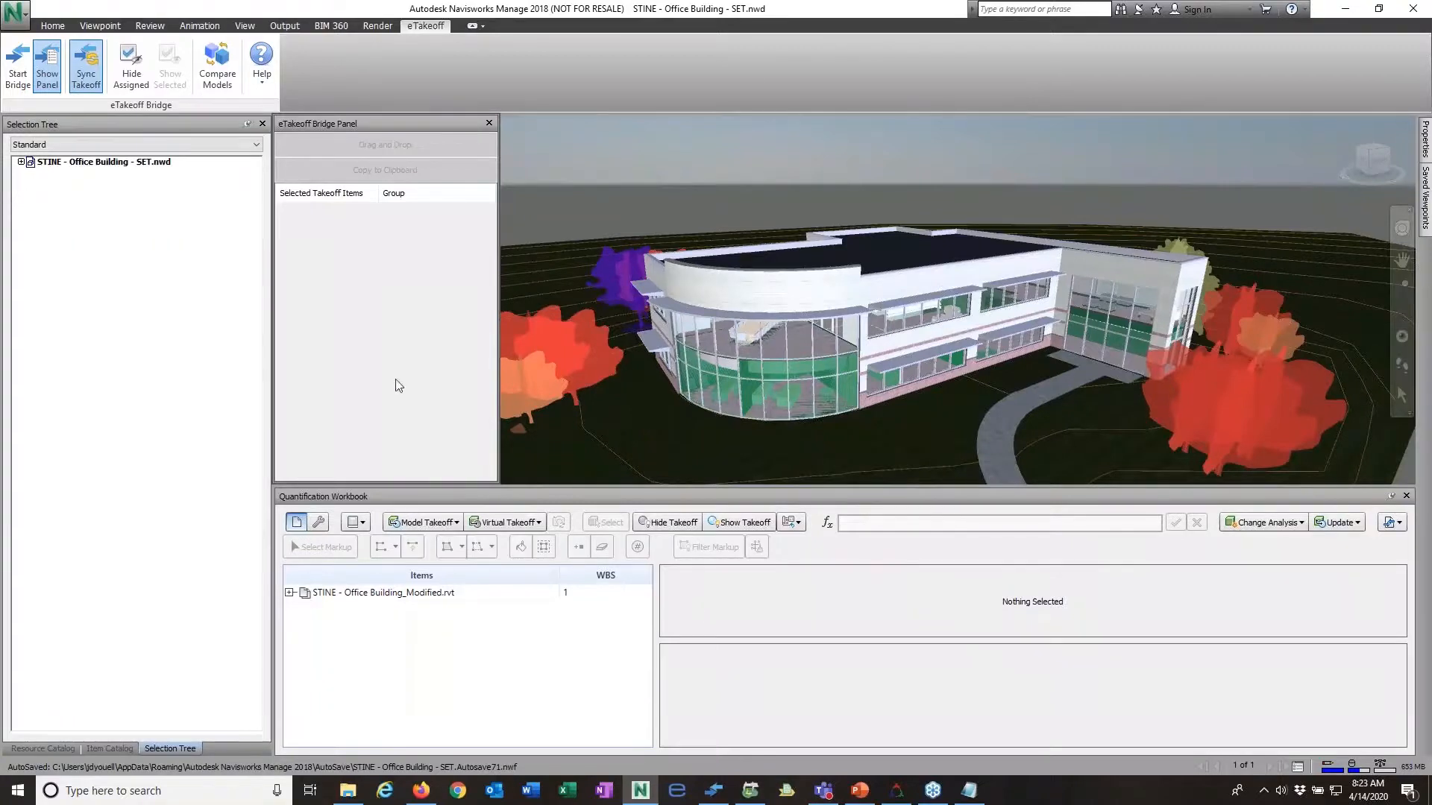
Step: Reopen eTakeoff Bridge from Navisworks and refresh the reviewed assignments against the revised model
left_click(18, 65)
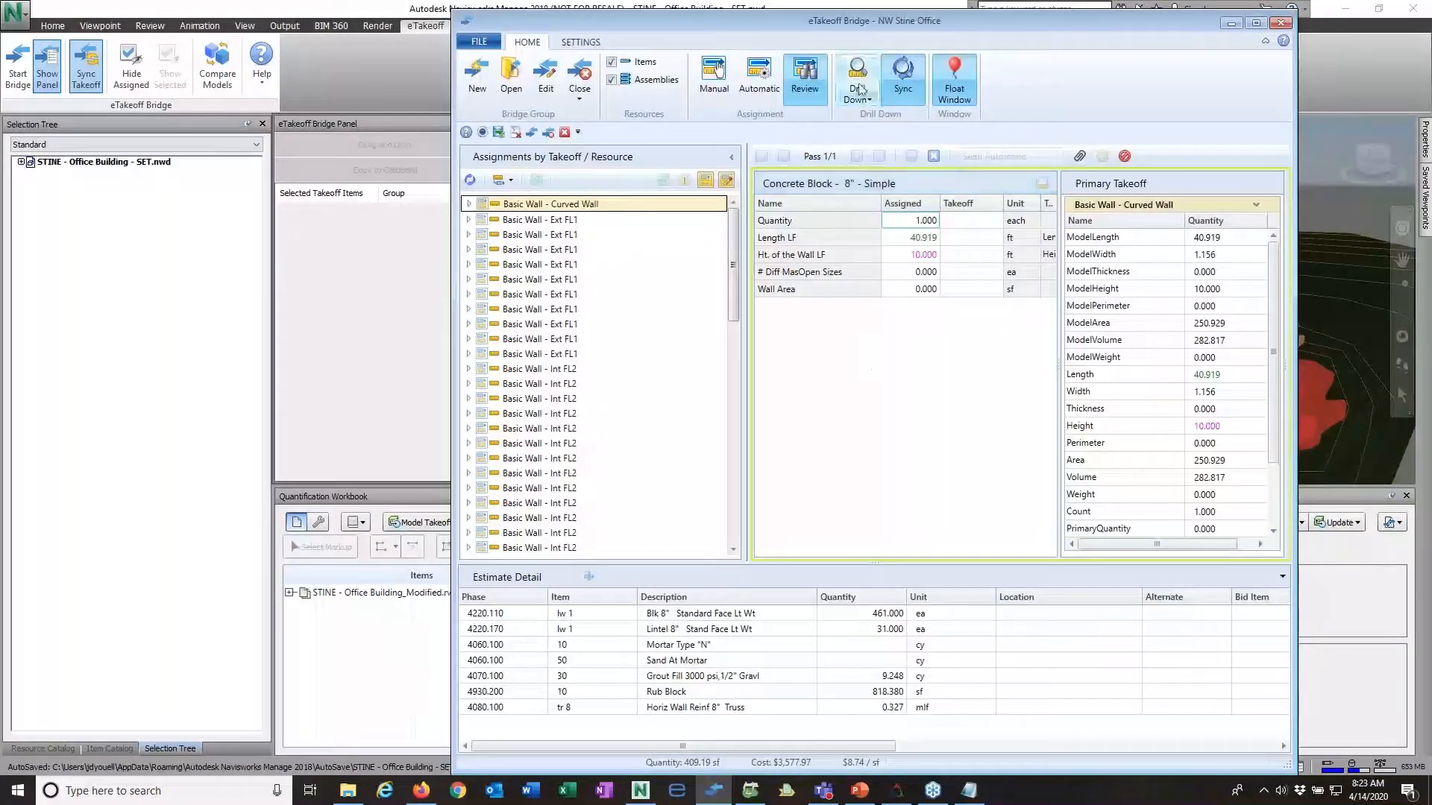
left_click_drag(843, 30, 891, 21)
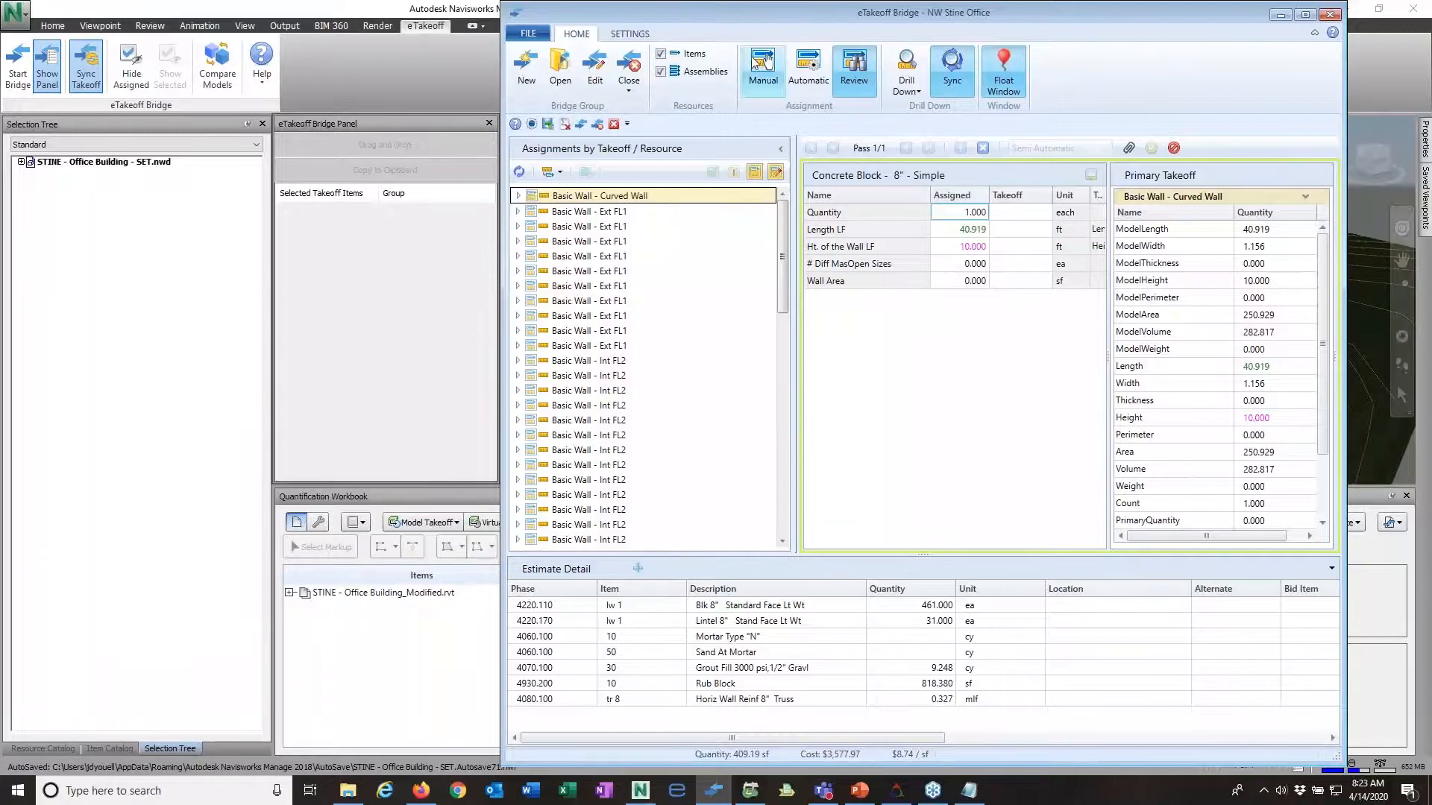
mouse_move(768, 14)
left_mouse_down()
mouse_move(794, 382)
mouse_move(817, 167)
mouse_move(769, 27)
left_mouse_up()
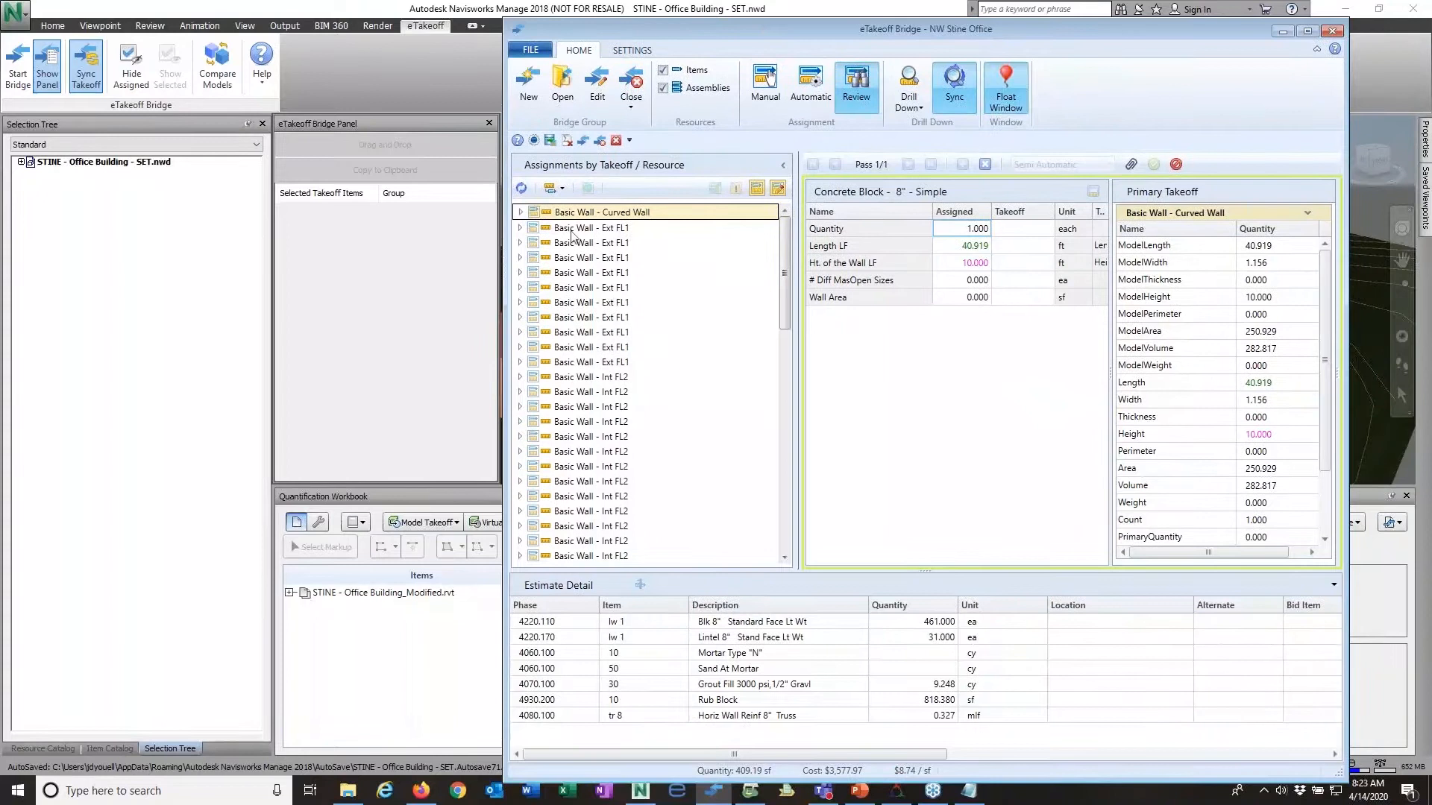
left_click(519, 191)
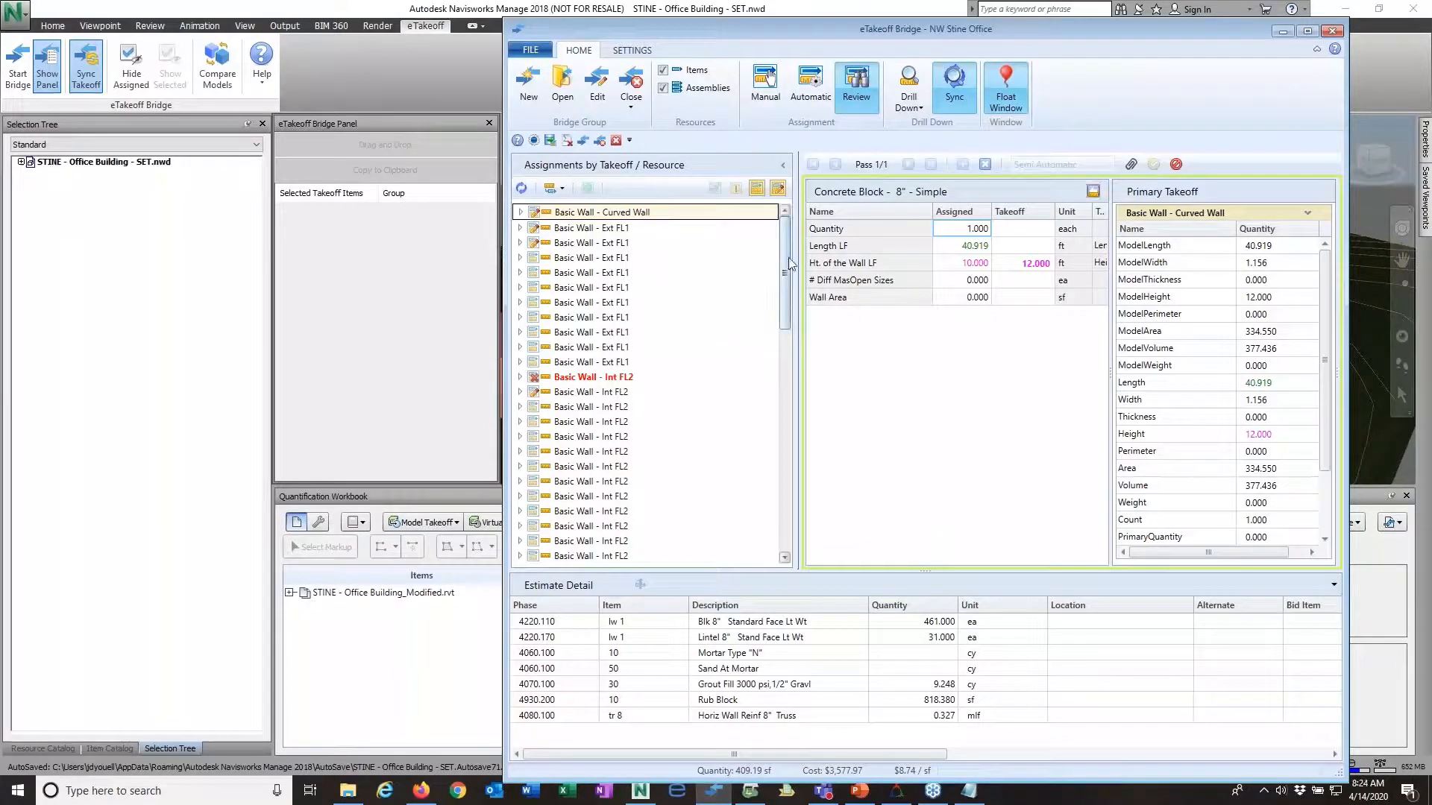
Step: Exclude unchanged assignments from the review list and submit the curved wall's changed takeoff height of 12 ft to its block assembly
mouse_move(790, 273)
left_mouse_down()
mouse_move(796, 492)
mouse_move(792, 265)
left_mouse_up()
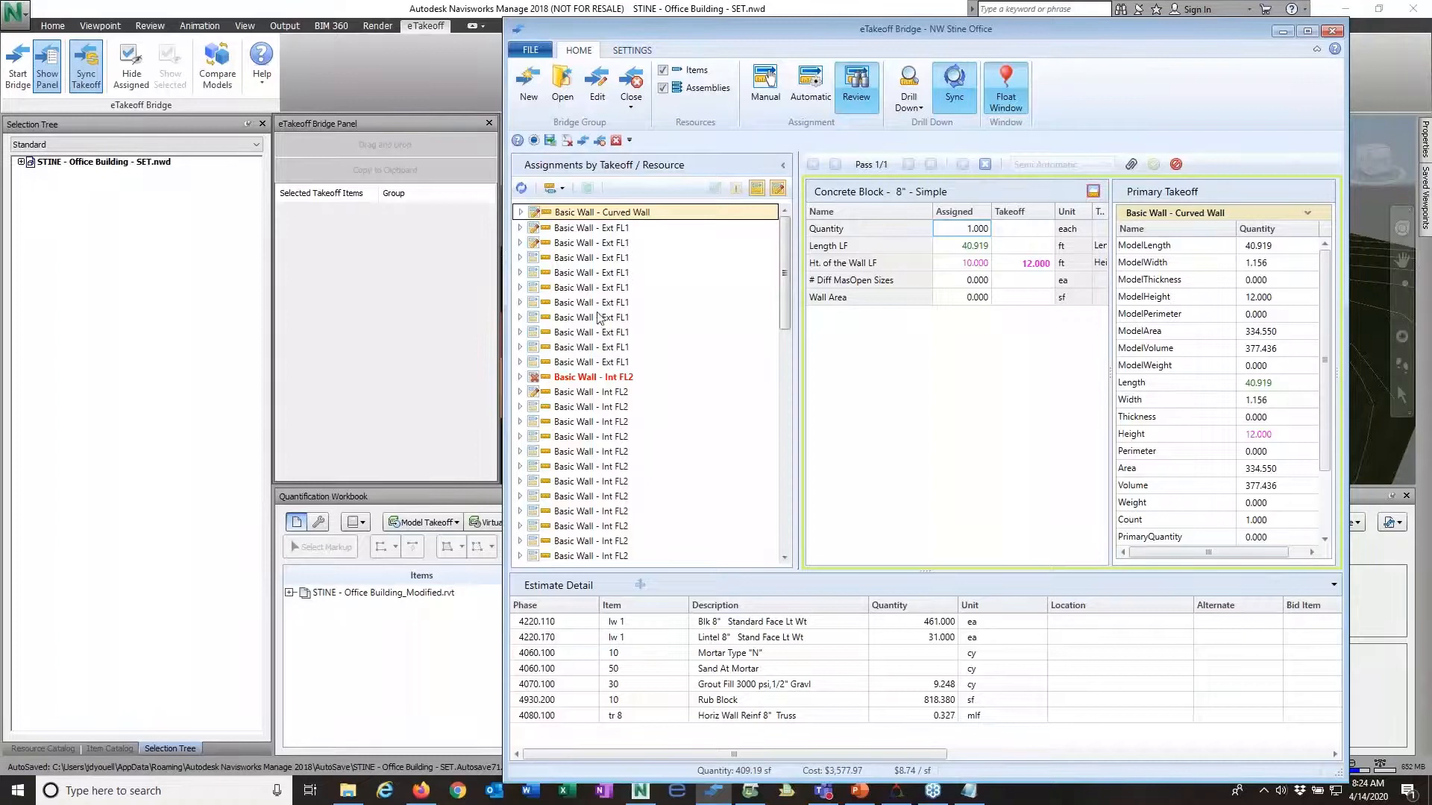
left_click(756, 190)
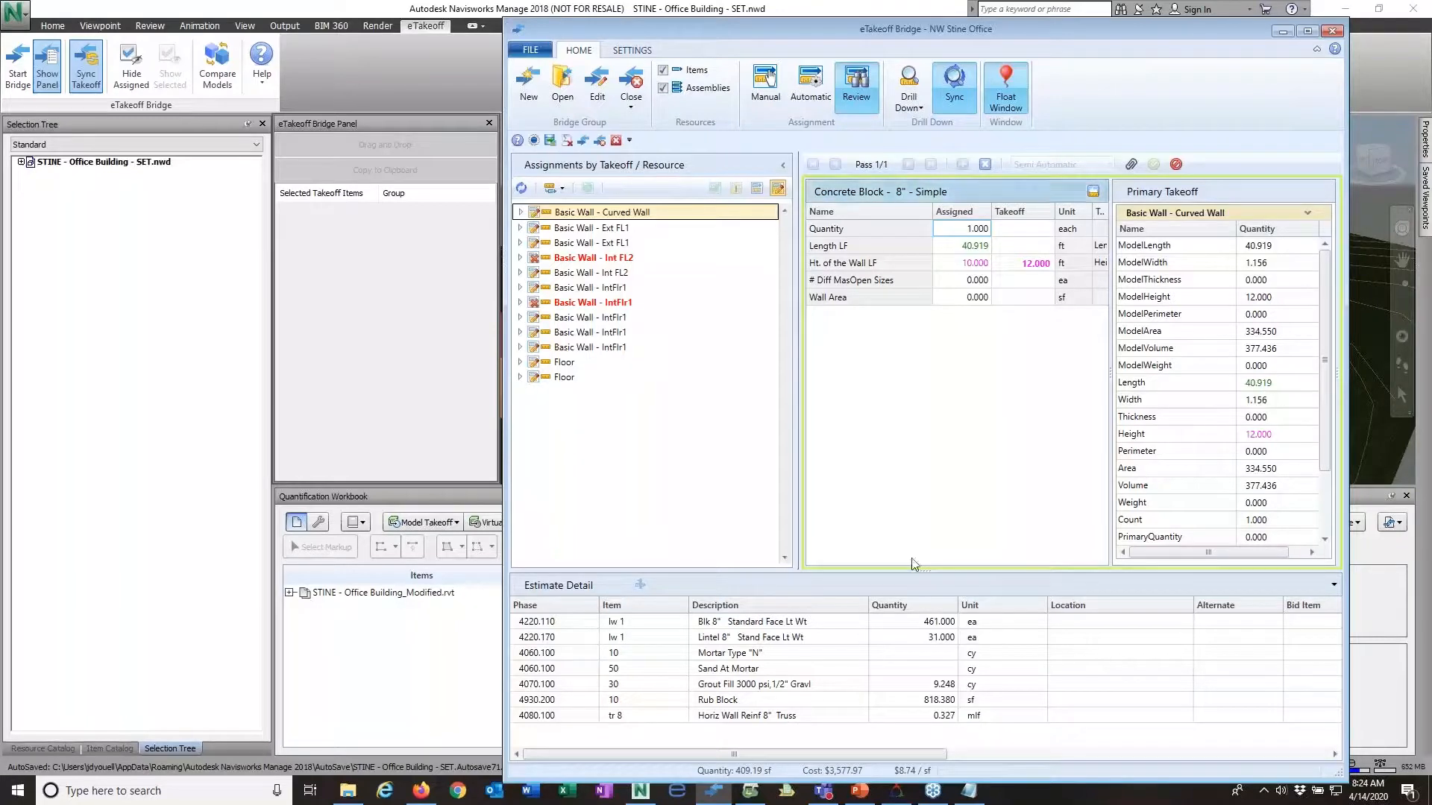
left_click(1093, 192)
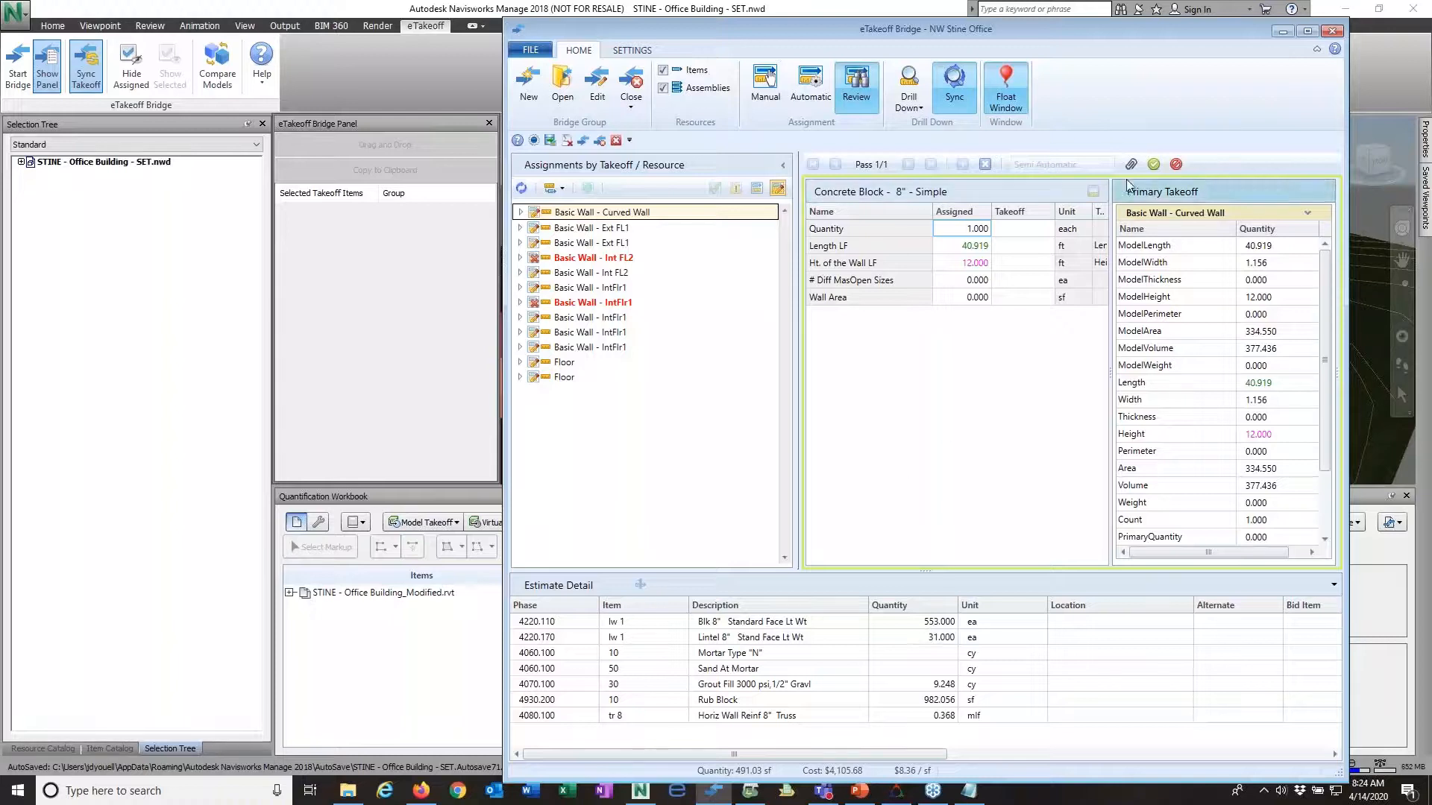
left_click(1153, 165)
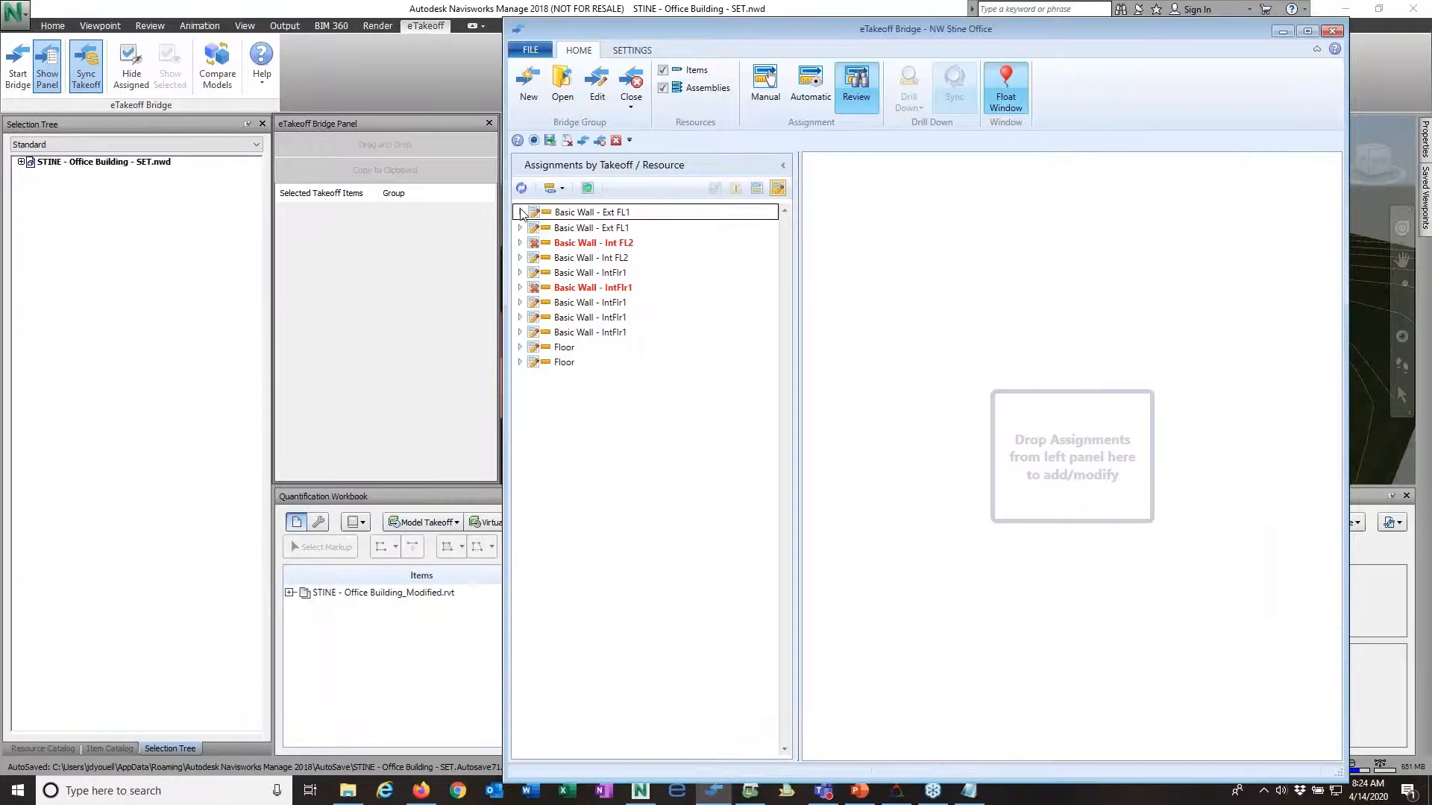
Step: Load the 0430- Concrete Block - 4" Split & Backup assignment of the first Ext FL1 wall and submit its changed length of 37.5 ft
left_click(521, 212)
left_click(590, 227)
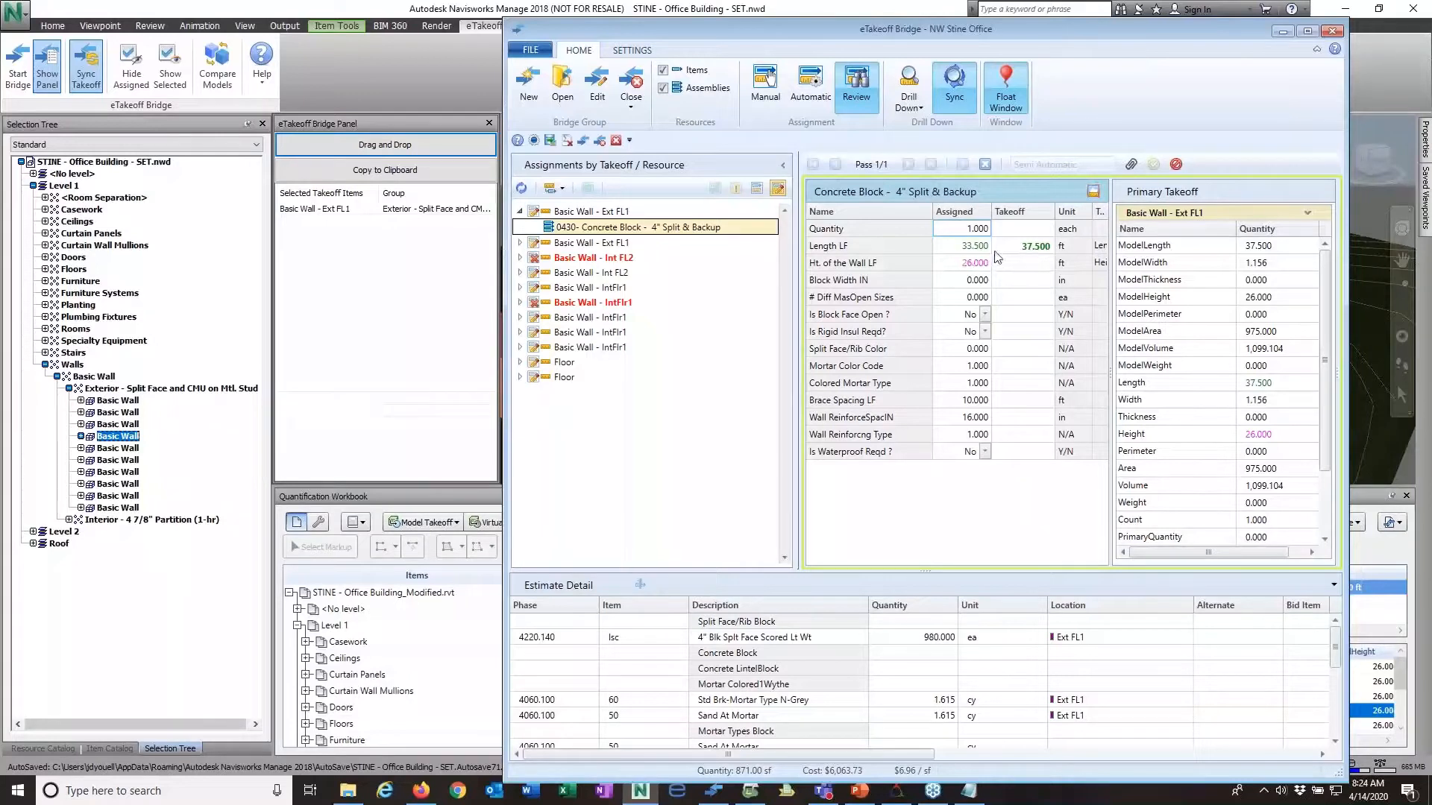
left_click(1096, 192)
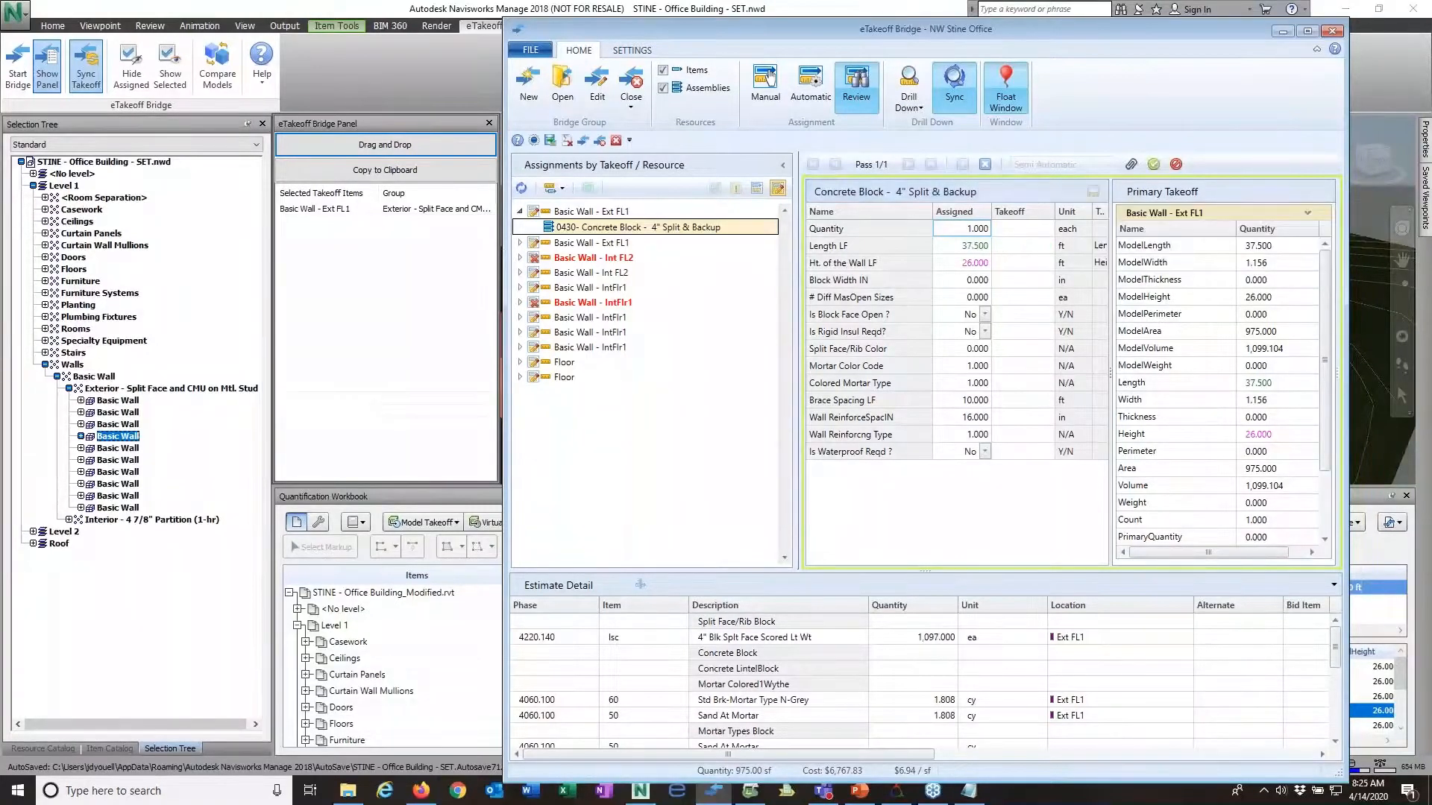
left_click(1153, 164)
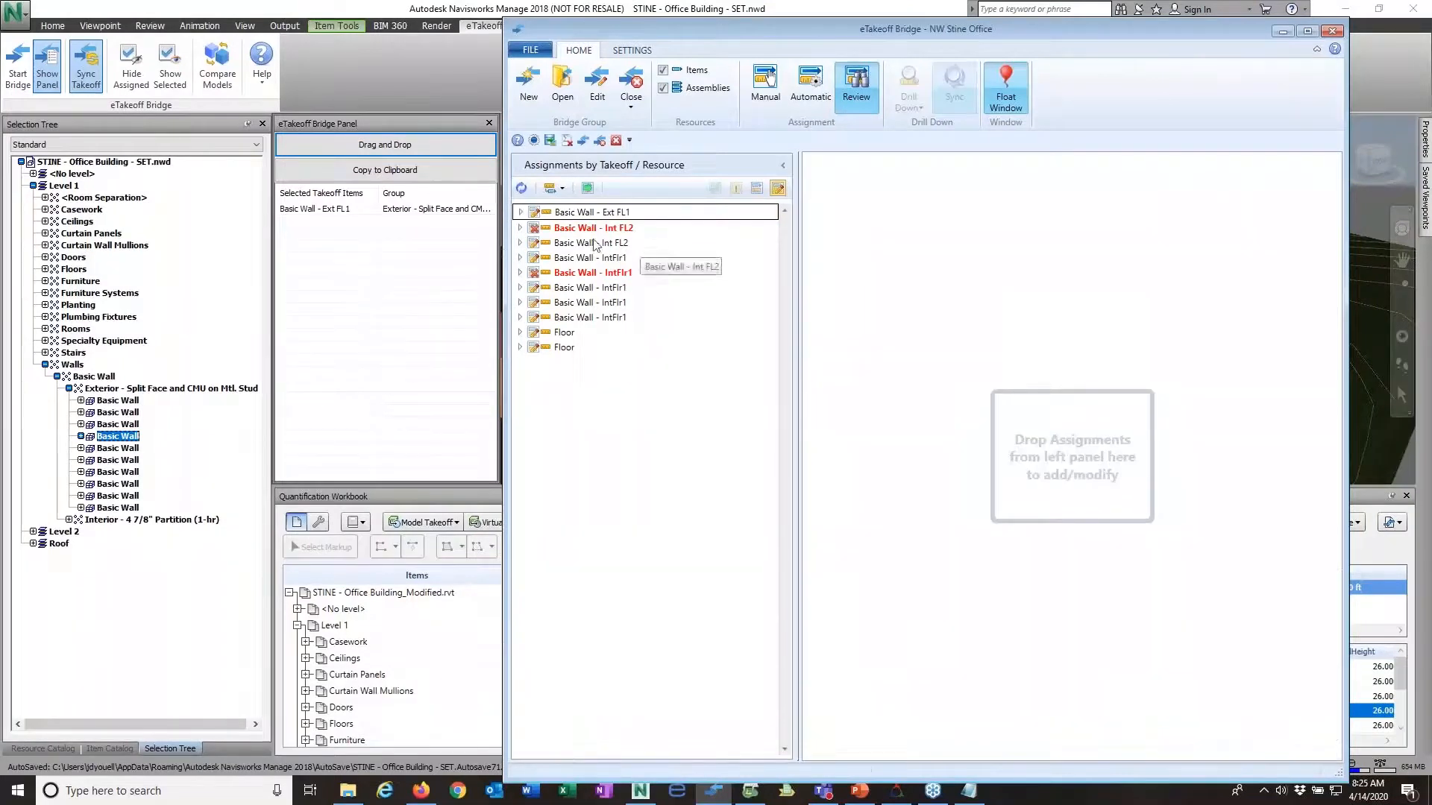
Step: Load the 0932s stud wall assignment of the deleted Int FL2 wall, zero its assigned quantities and submit the change
left_click(520, 227)
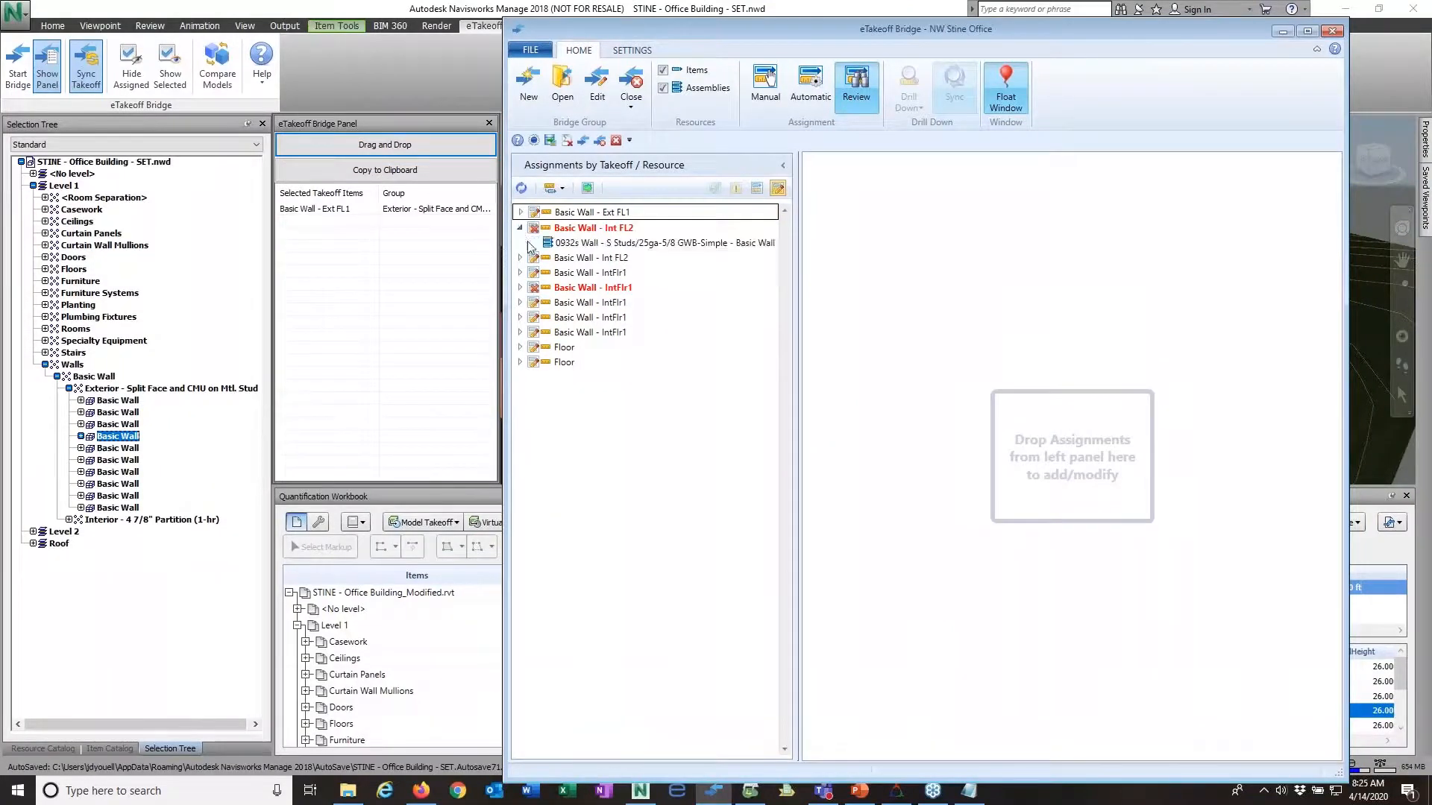
left_click(593, 240)
left_click_drag(605, 240, 1036, 281)
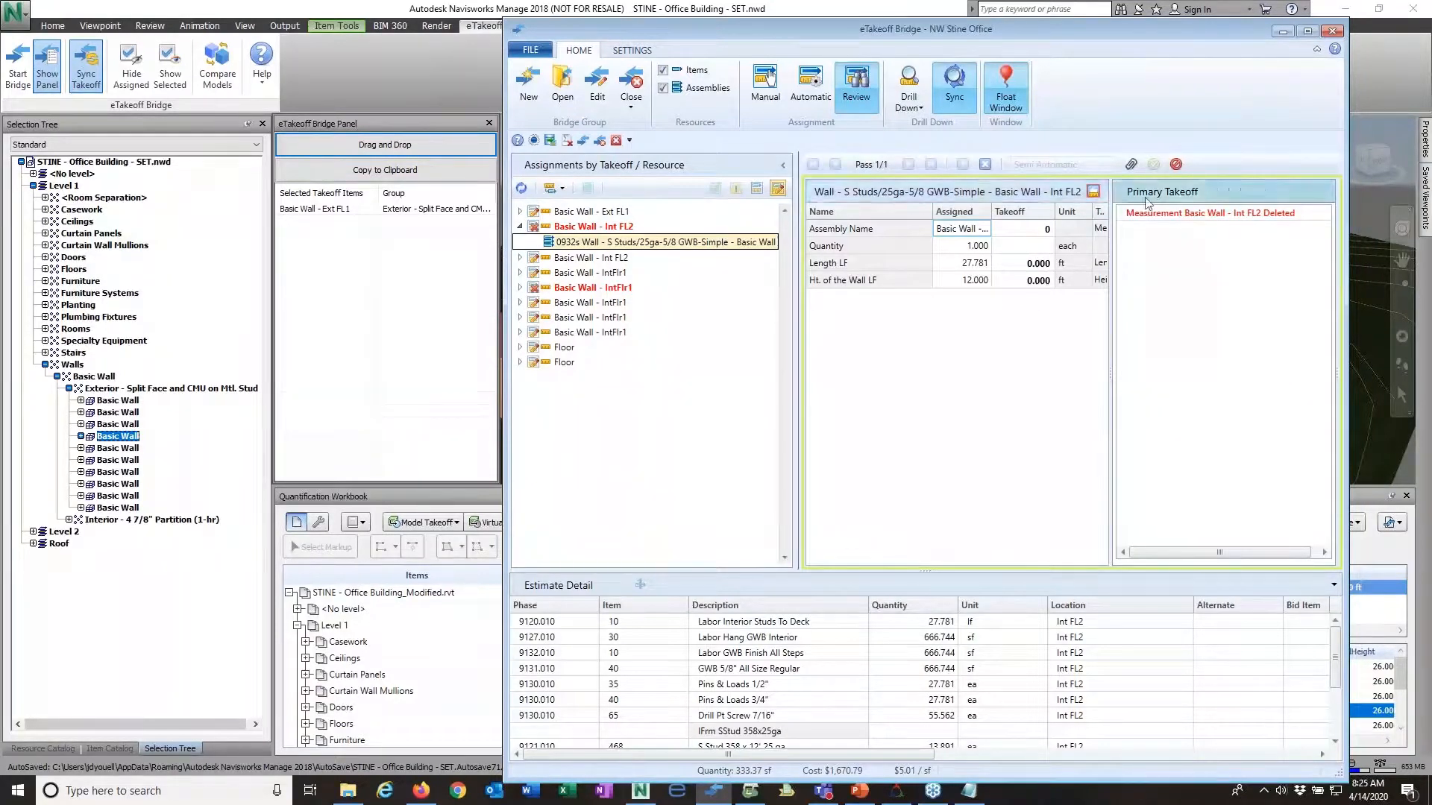
left_click(1094, 192)
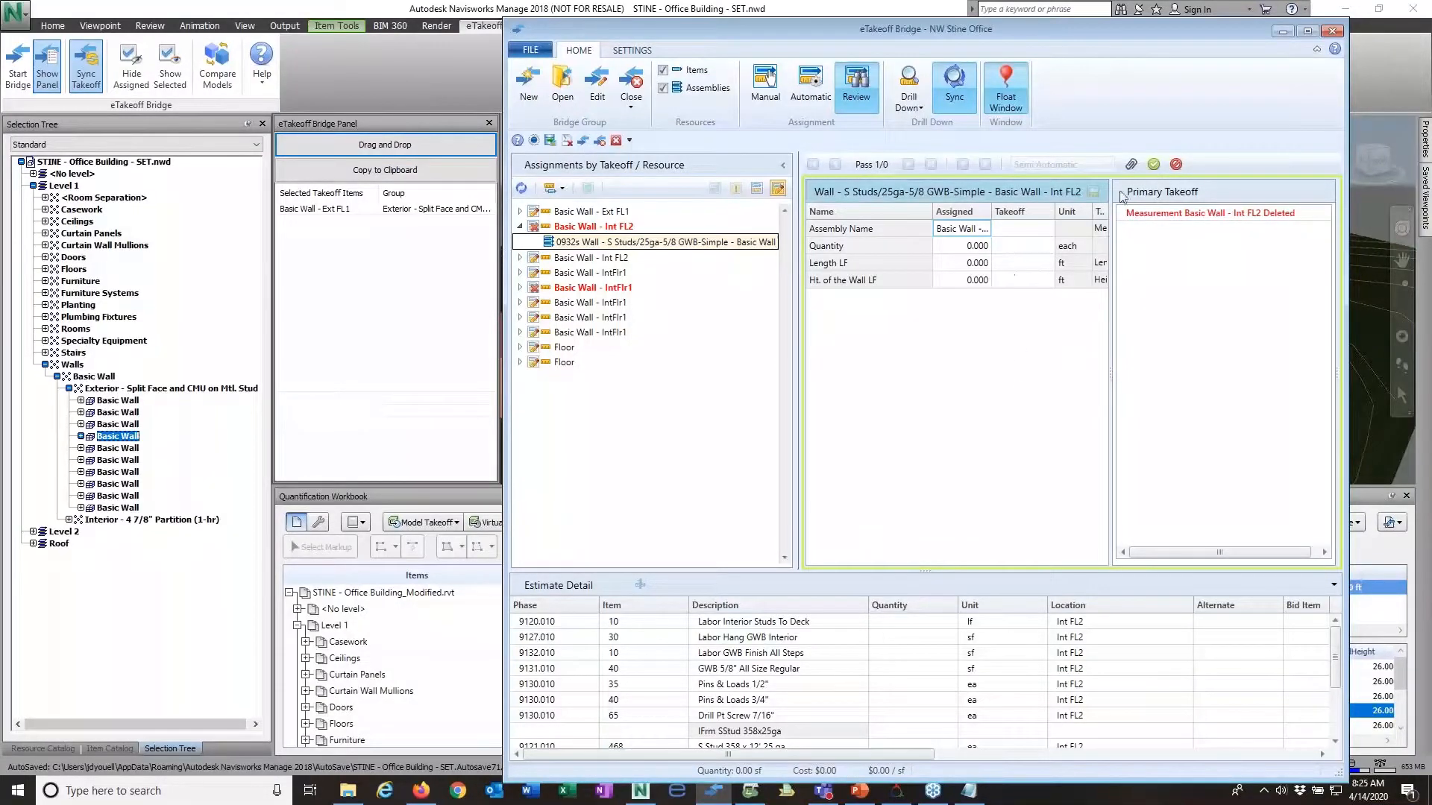
left_click(1153, 164)
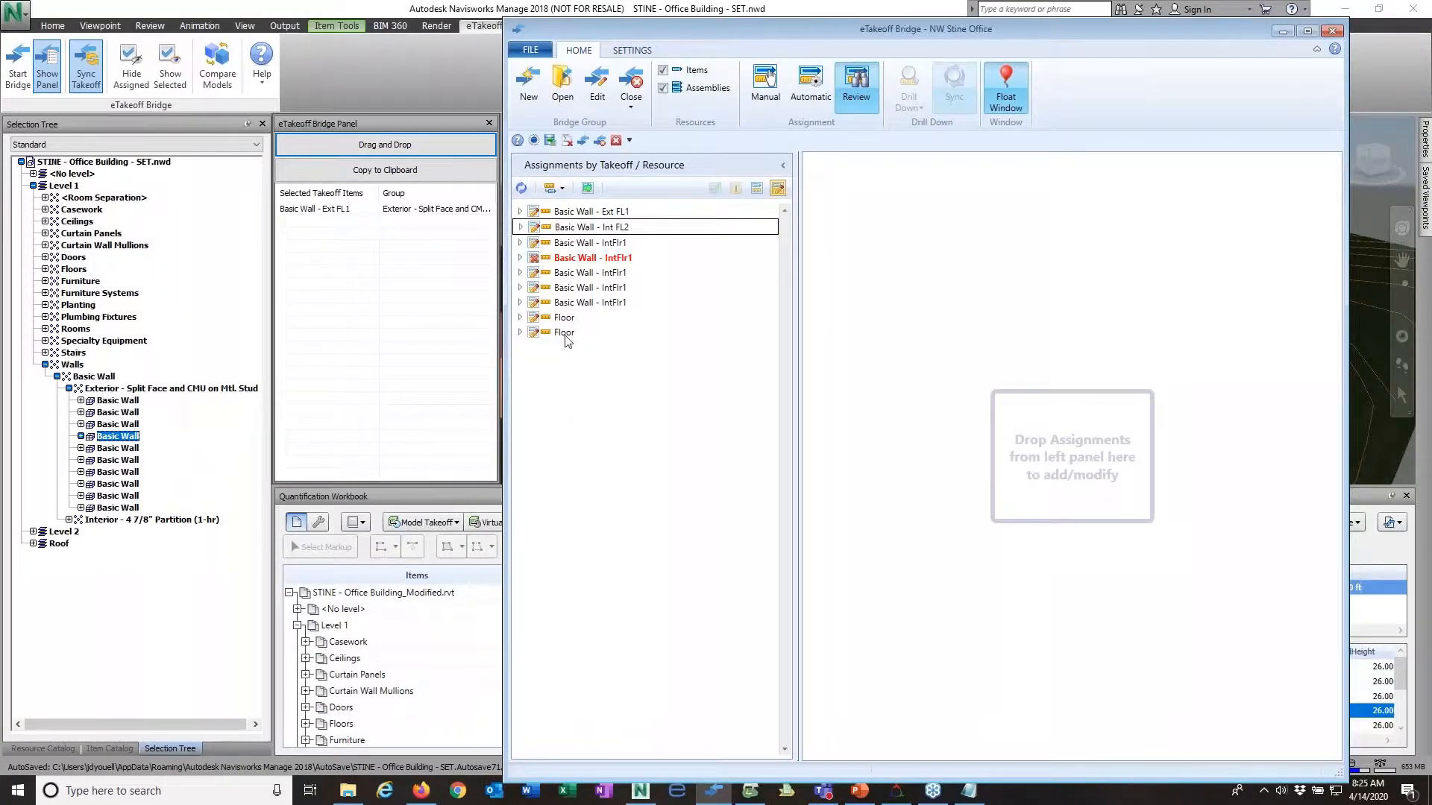
Step: Submit all remaining changed assignments automatically, with Rev2 appended to the assembly descriptions and Addendum #2 as the assembly note
left_click(587, 189)
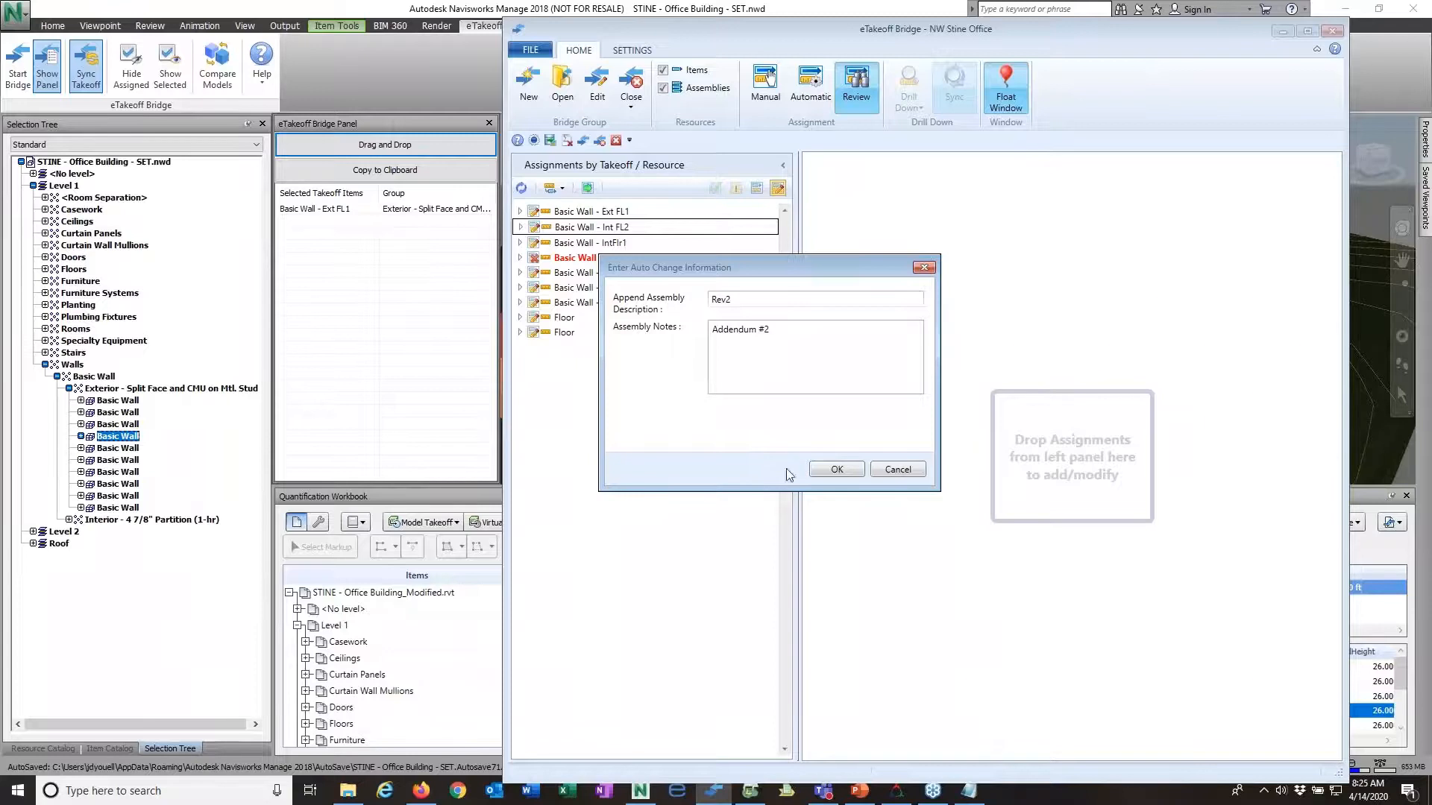
left_click(836, 471)
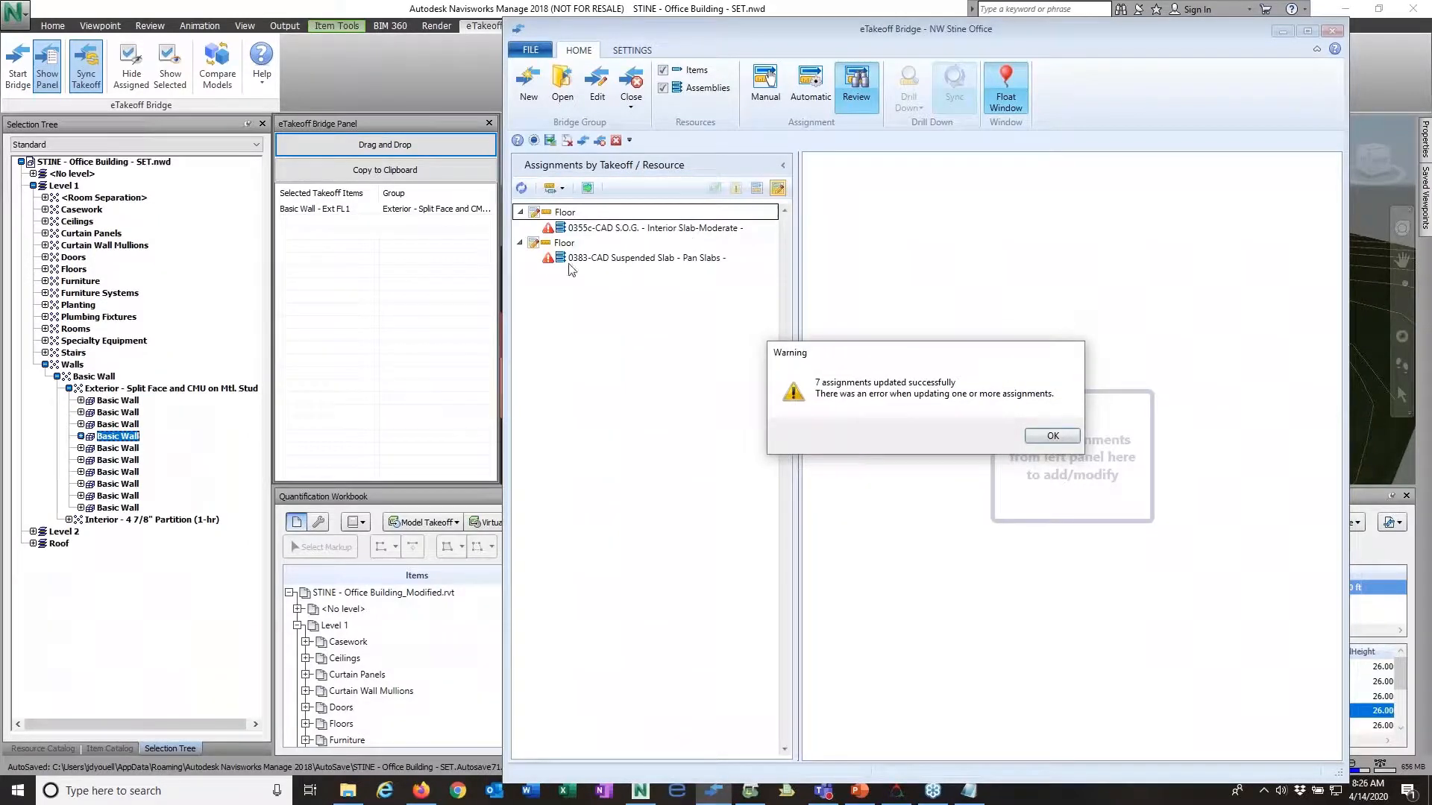
left_click(1052, 436)
Step: Load the 0355c-CAD S.O.G. - Interior Slab assignment and apply the floor's changed area and volume to it
left_click(612, 228)
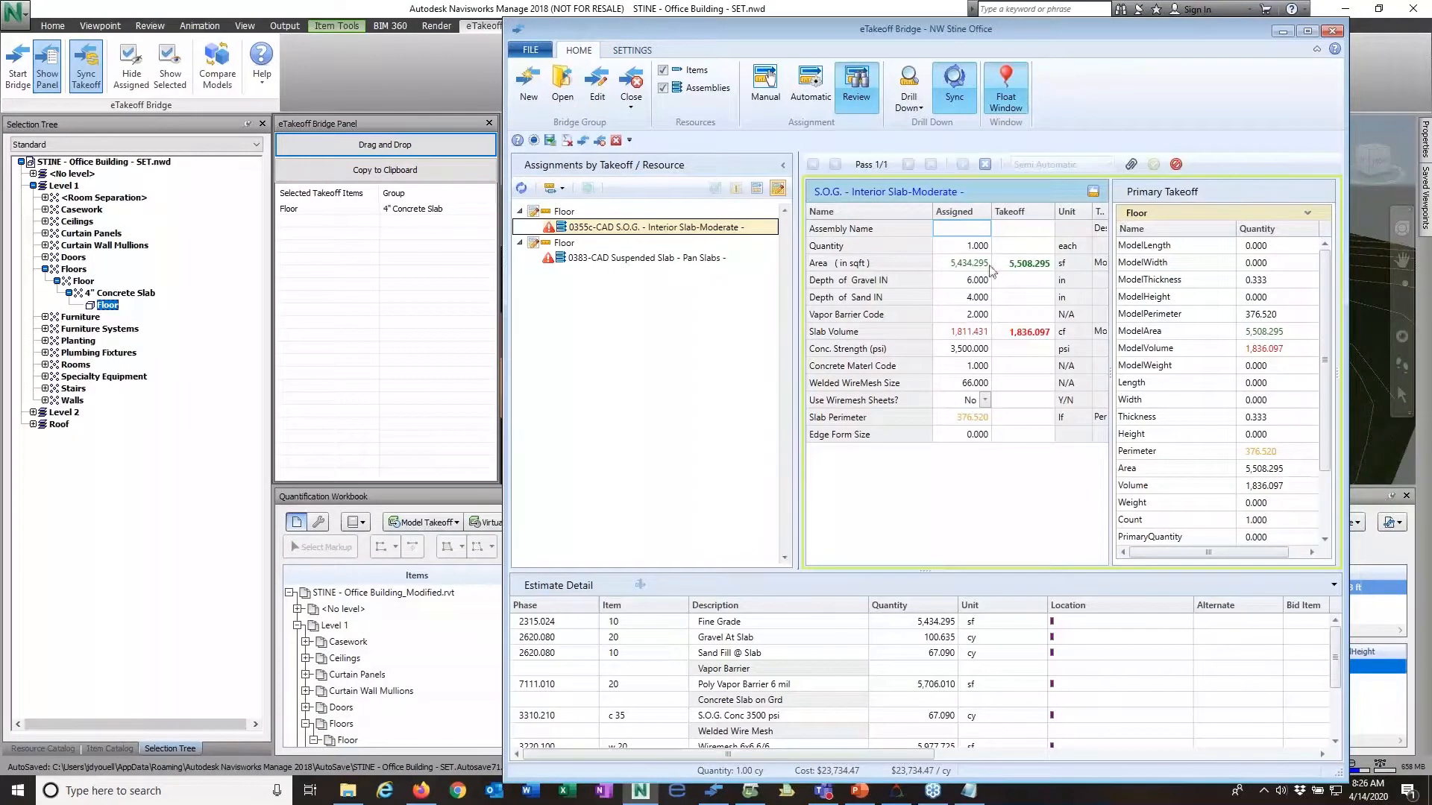
left_click(1093, 192)
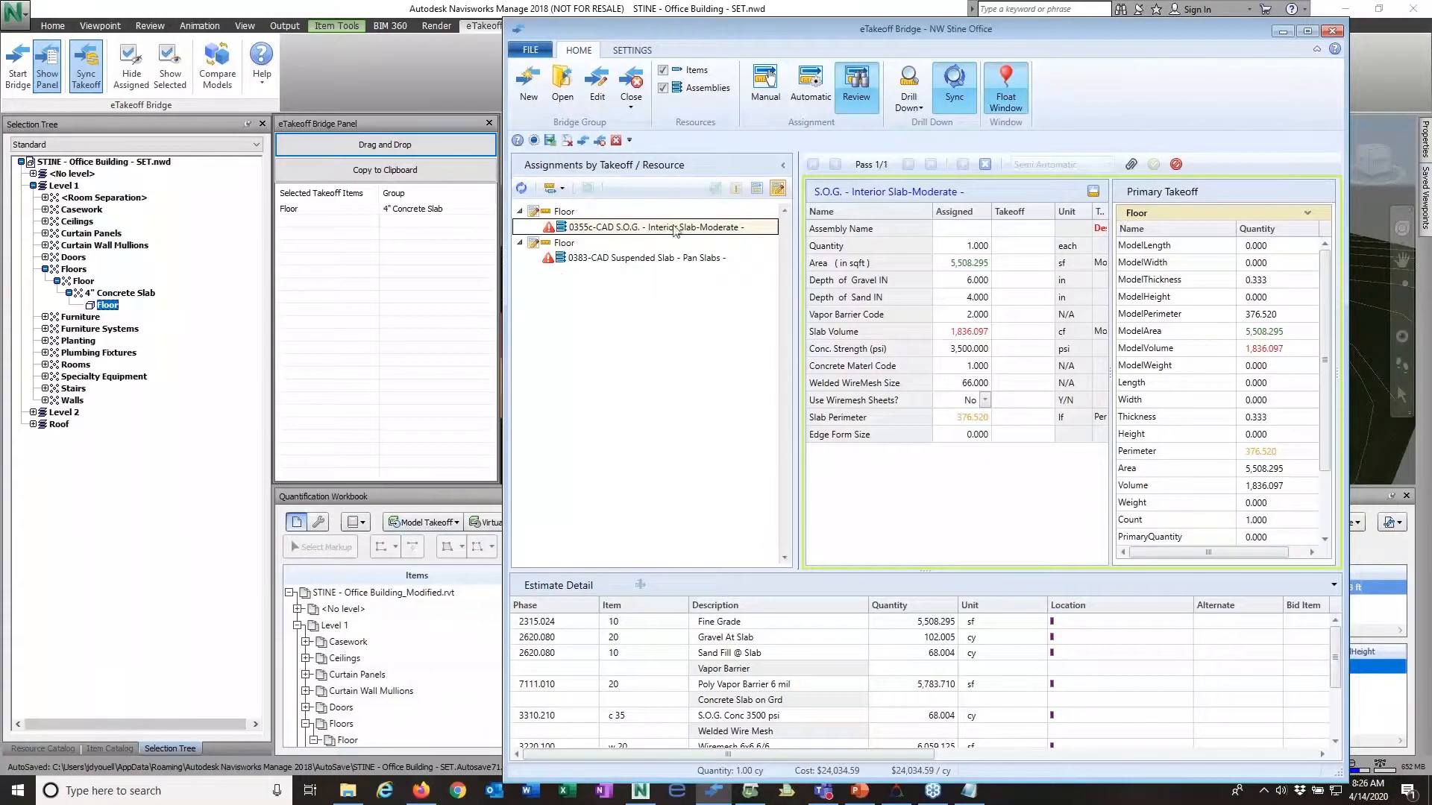
Step: Submit all fully automatic assignments for the new Basic Wall measurements to the estimate
left_click(810, 86)
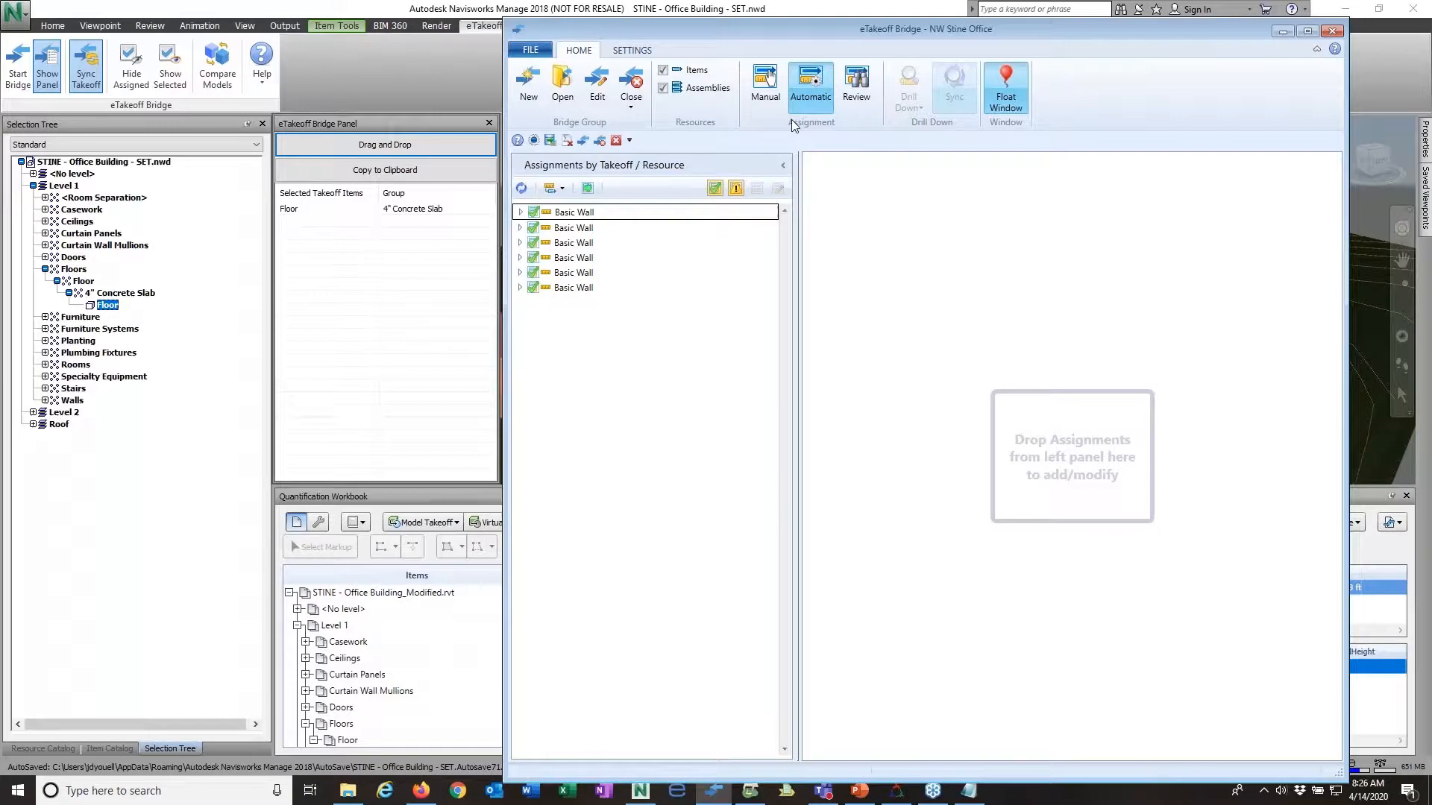
left_click(589, 188)
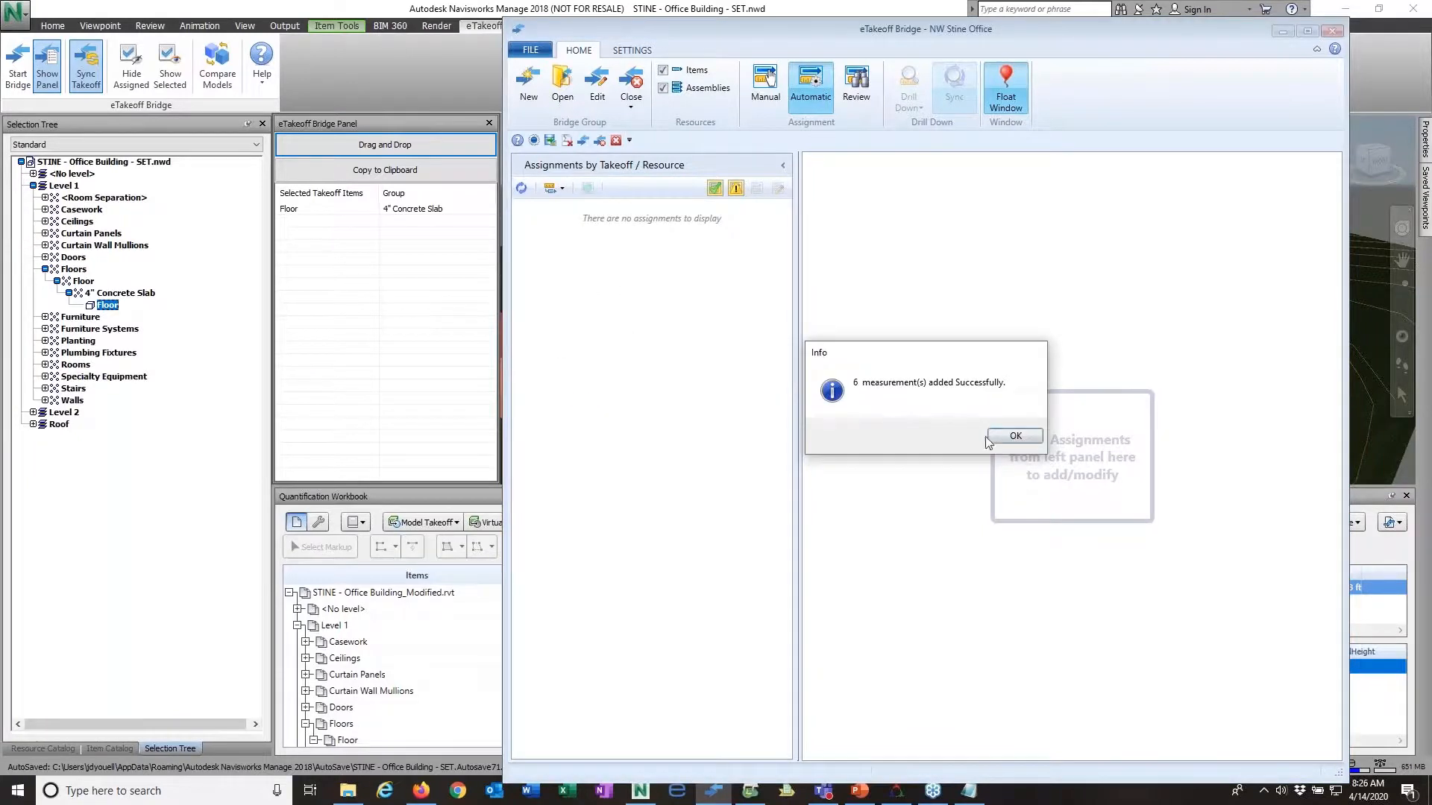
left_click(1019, 437)
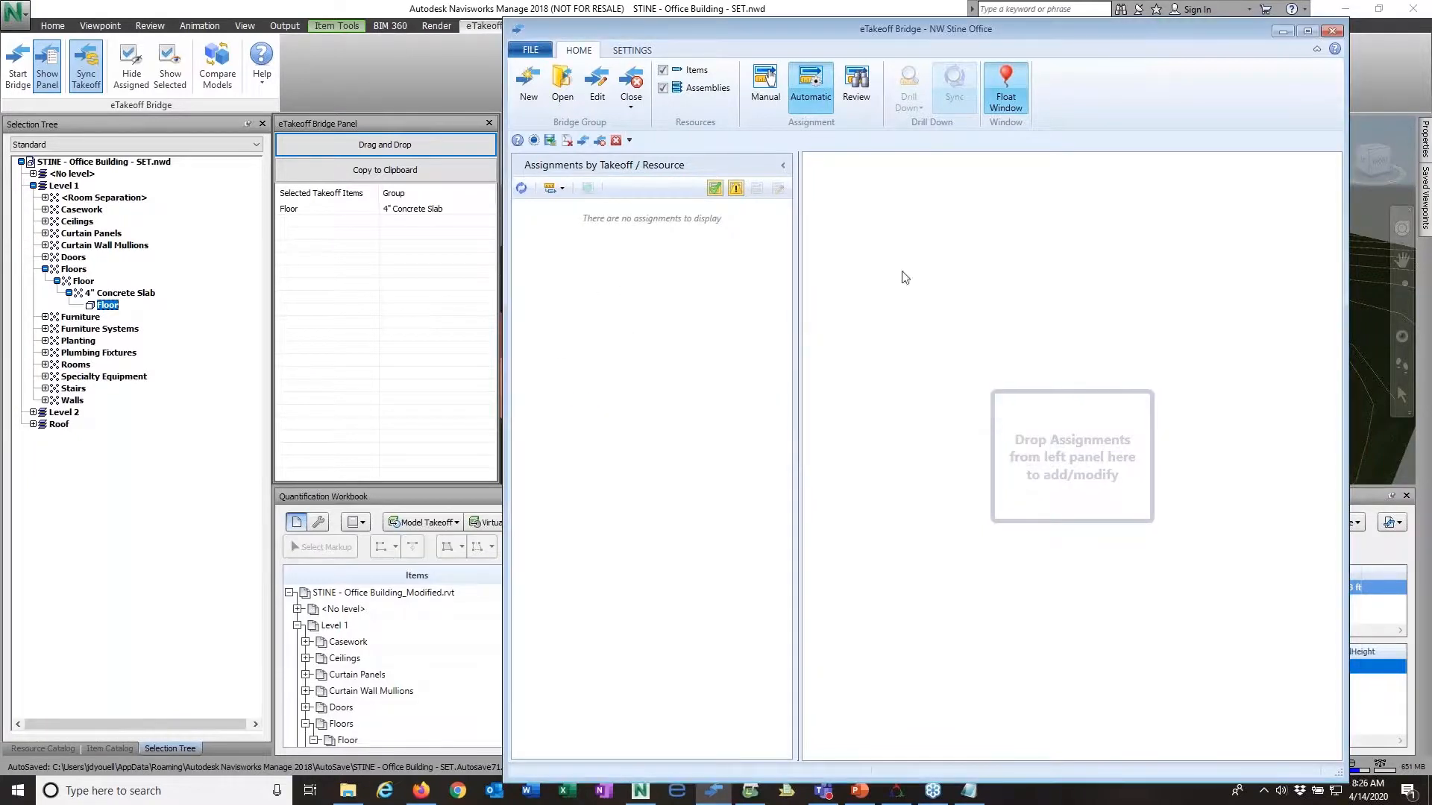
Step: Close the current Bridge and open the NW Stine Office estimate in Sage Estimating
left_click(630, 112)
left_click(646, 141)
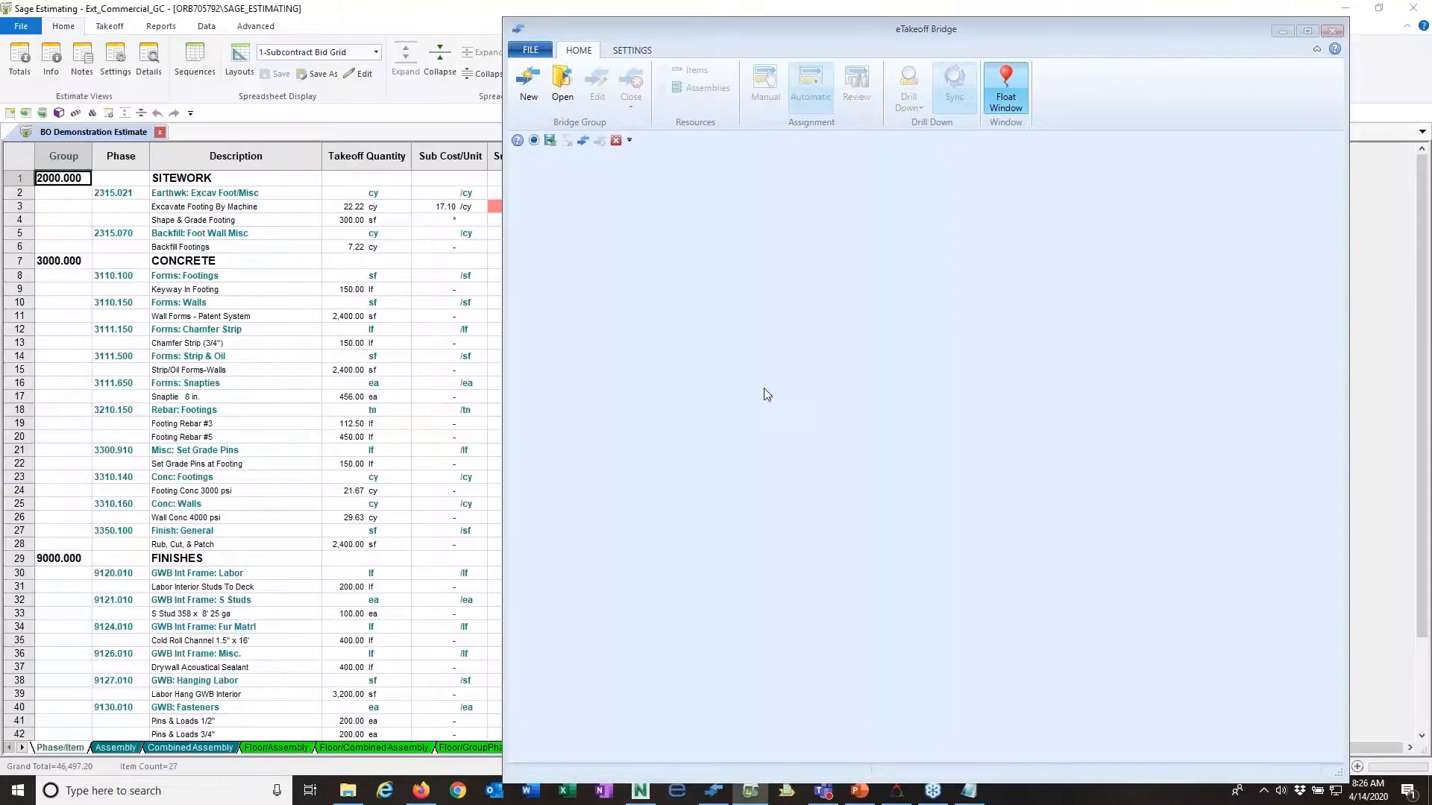
left_click(1283, 32)
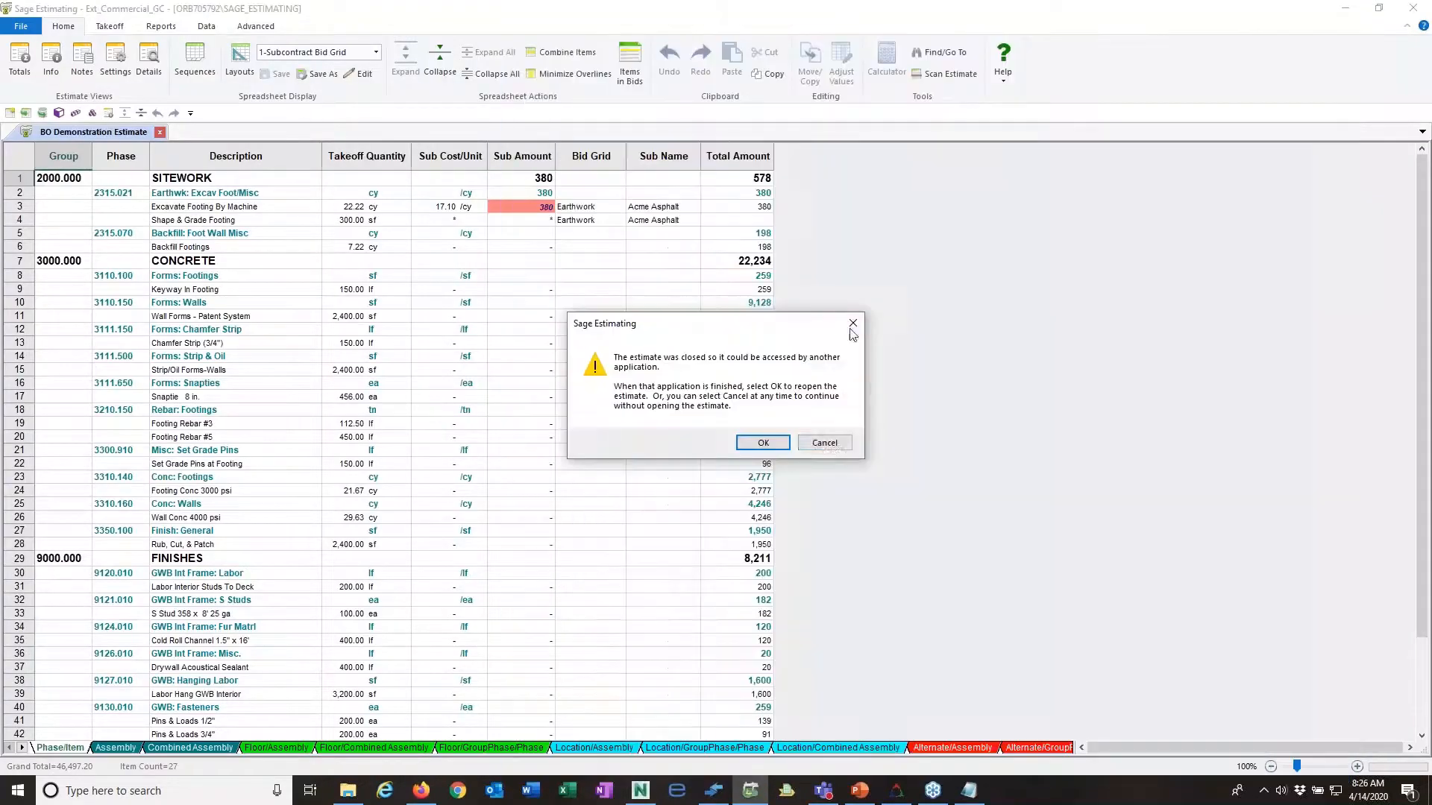
left_click(824, 443)
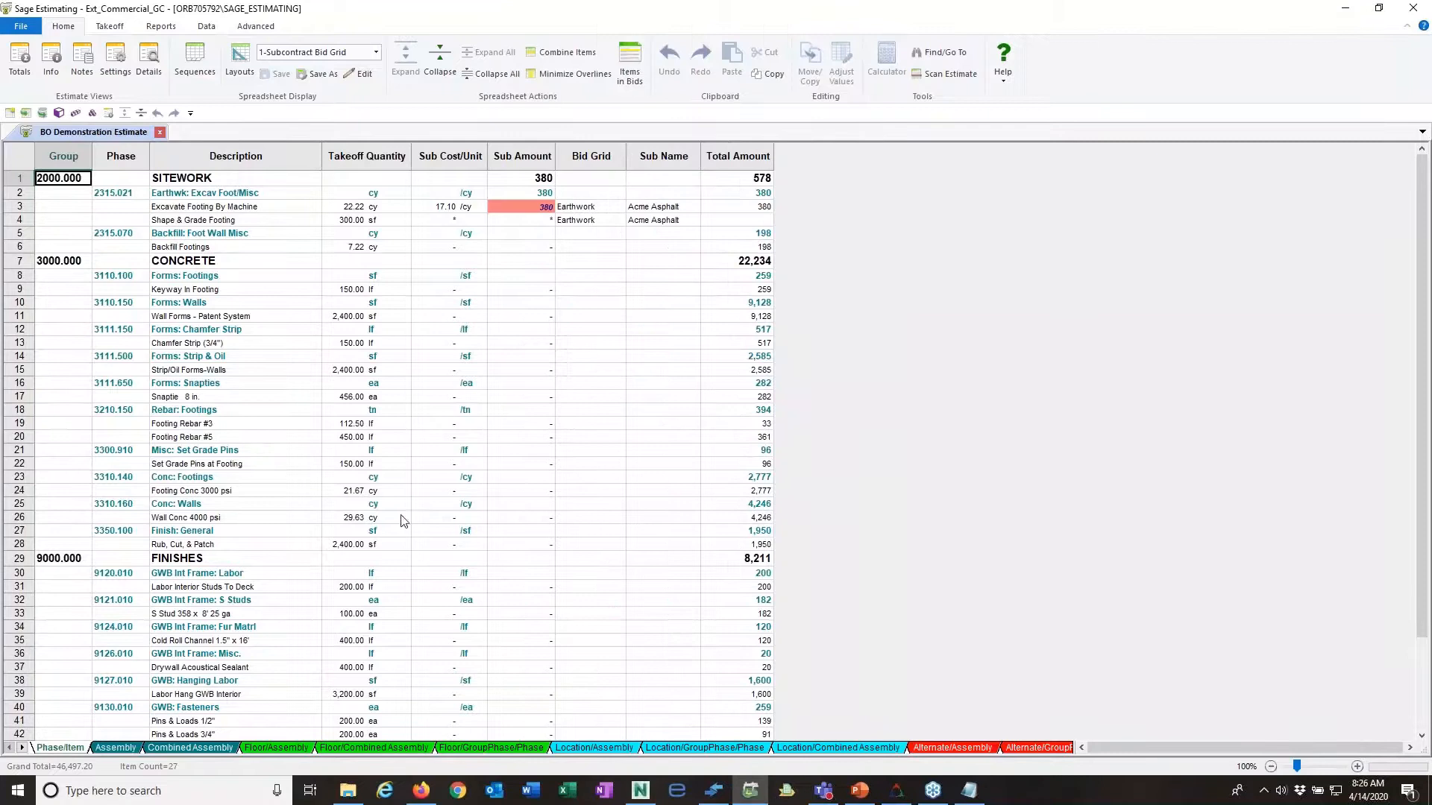
left_click(20, 27)
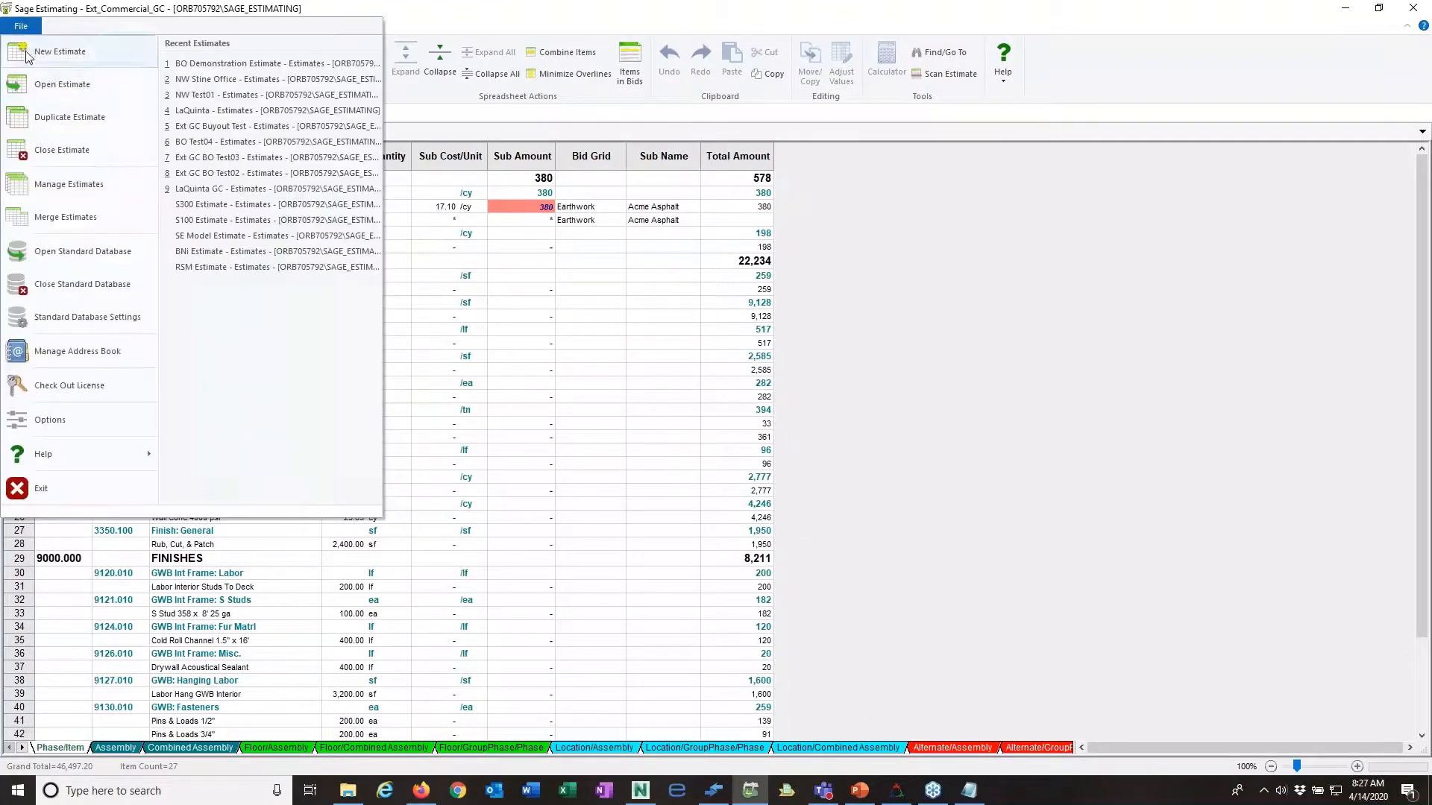
left_click(220, 82)
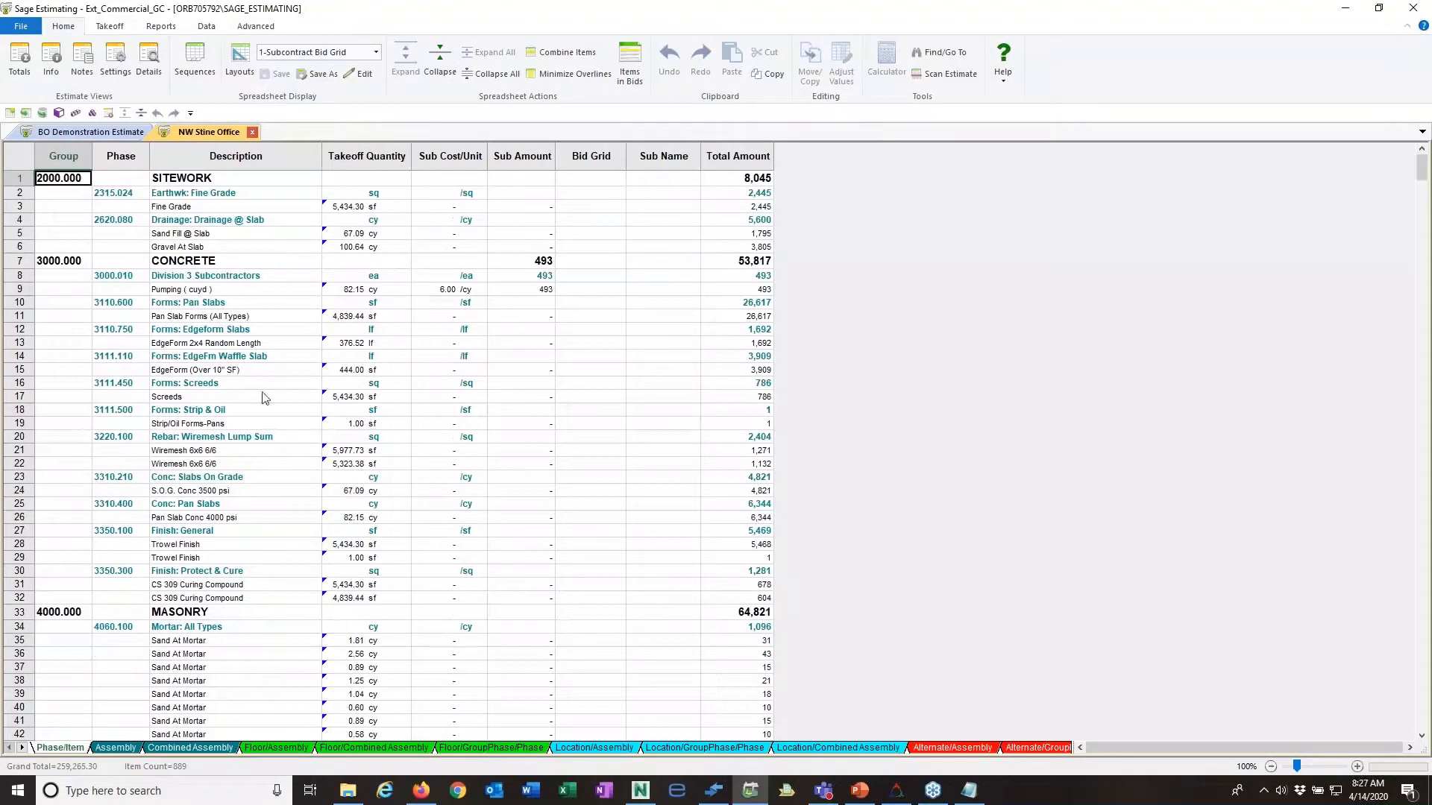
Step: Display the estimate by assembly and examine the slab, block and stud wall assemblies for the Rev2 changes
left_click(117, 748)
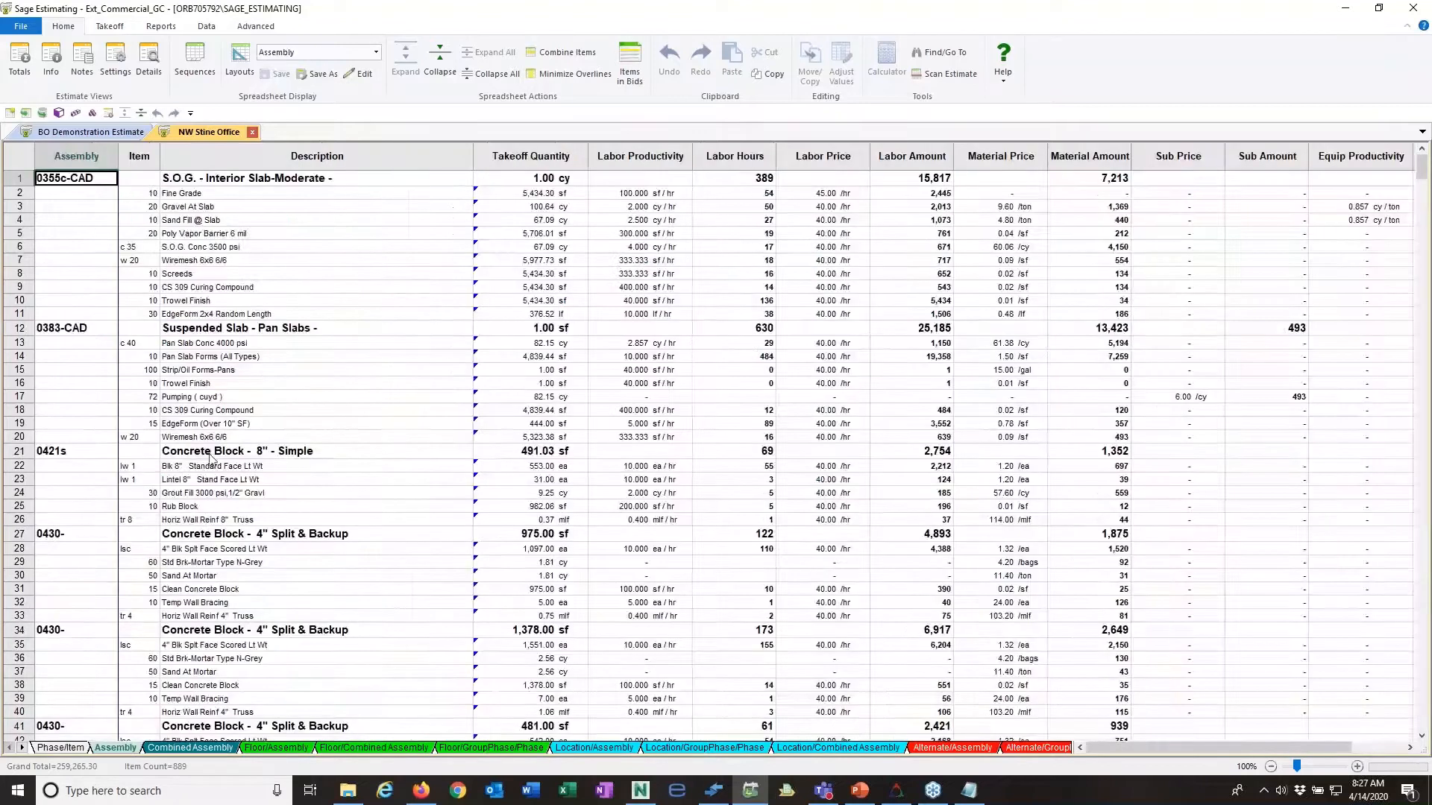
scroll(372, 457, "down", 15)
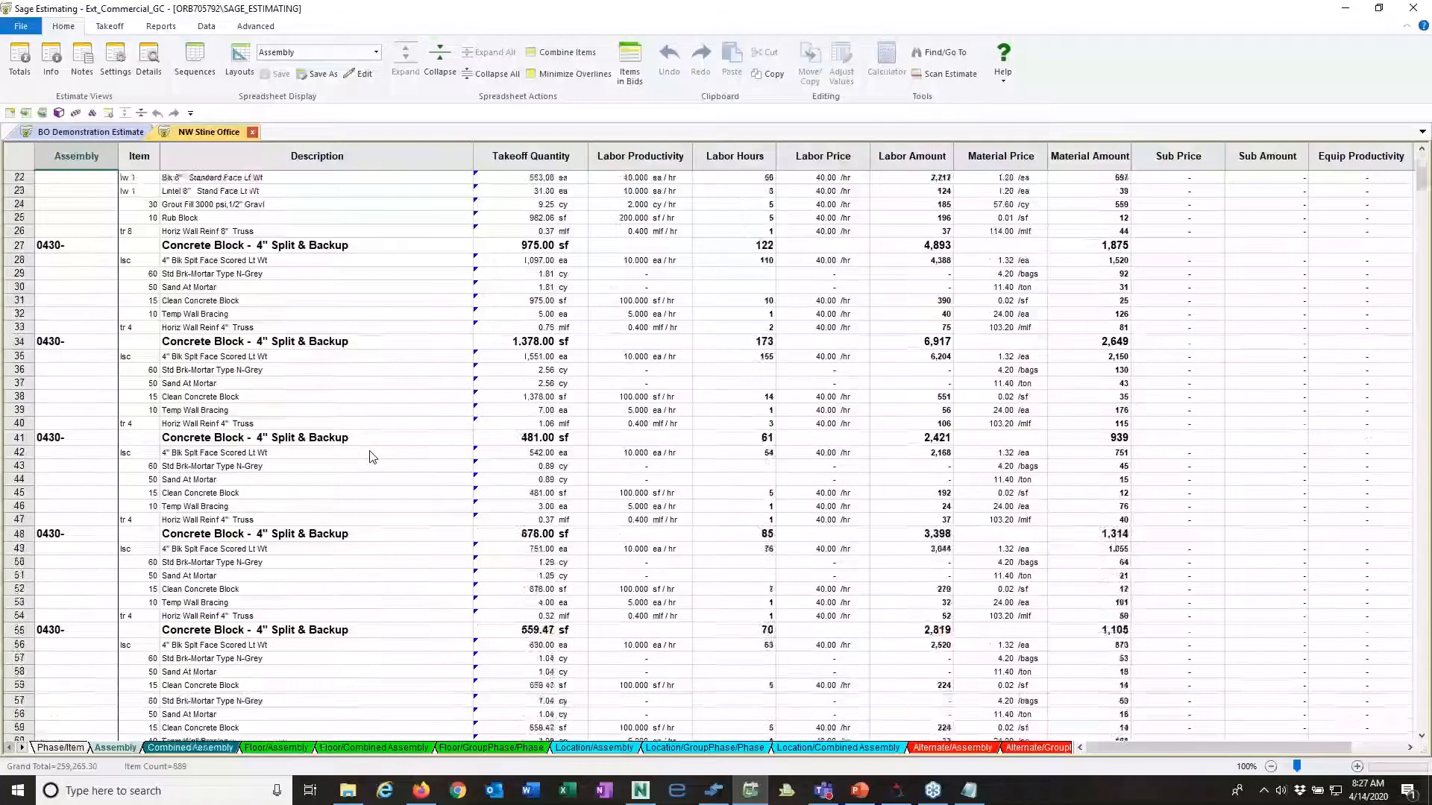
scroll(372, 457, "down", 2)
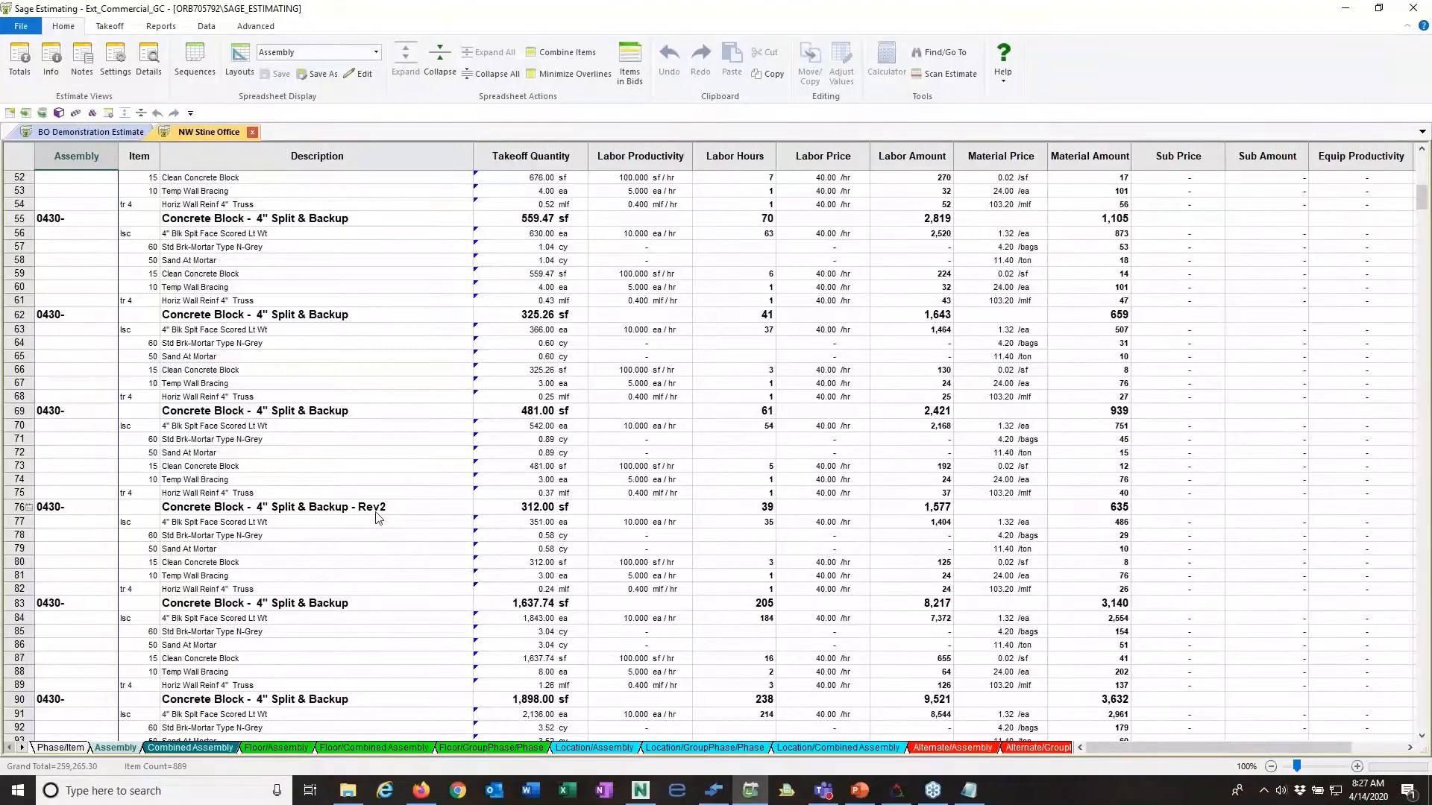
scroll(379, 518, "down", 7)
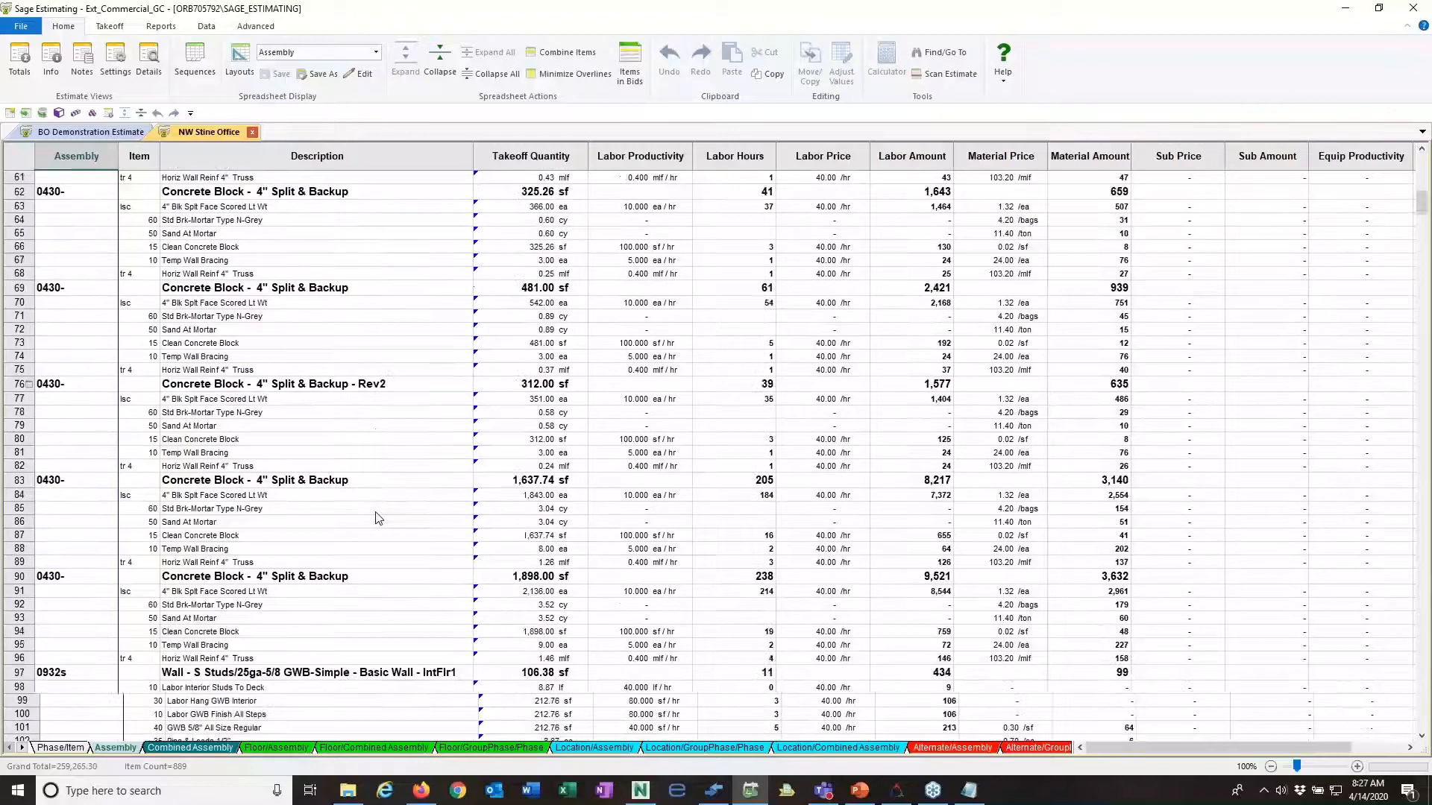
scroll(380, 521, "down", 4)
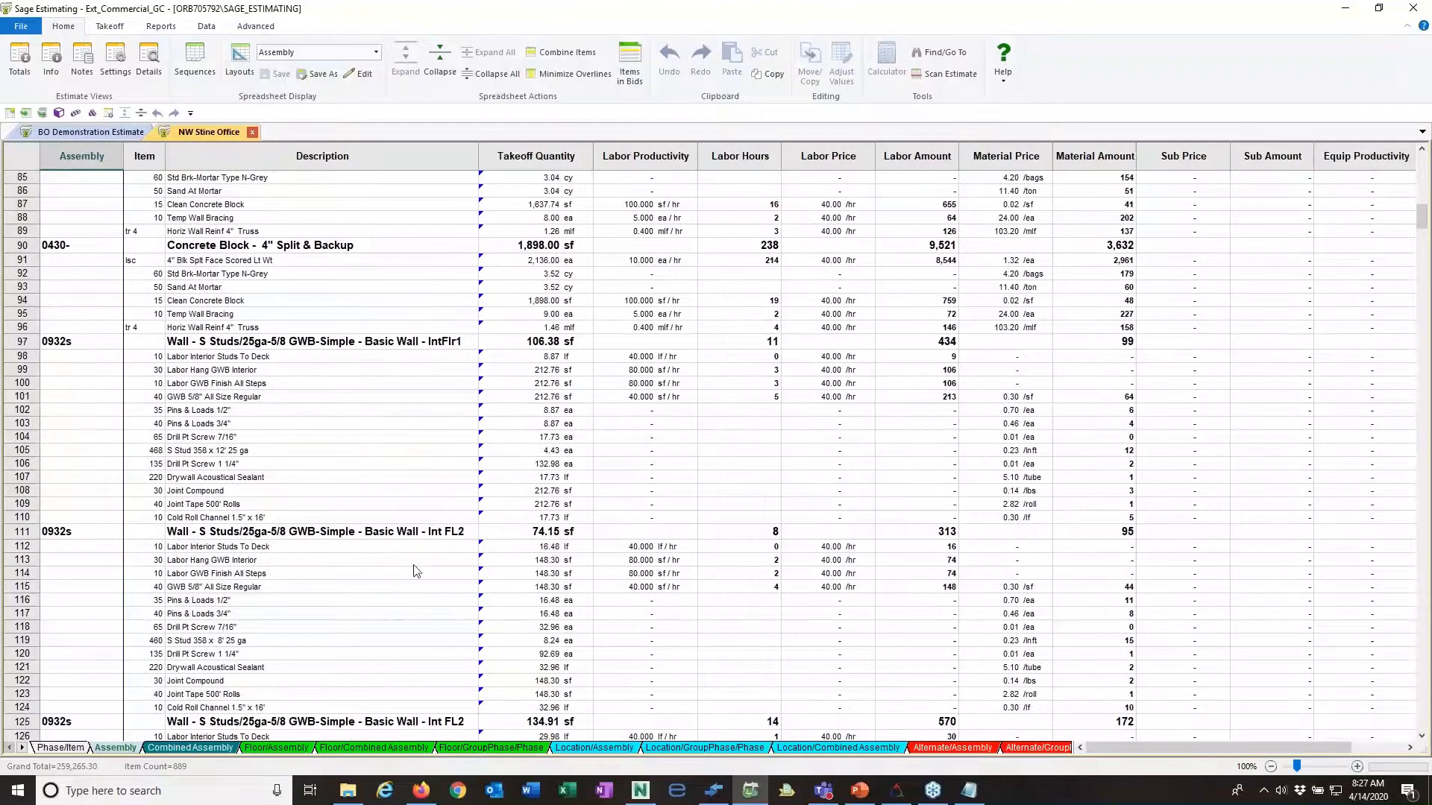
scroll(412, 569, "down", 6)
scroll(416, 571, "down", 3)
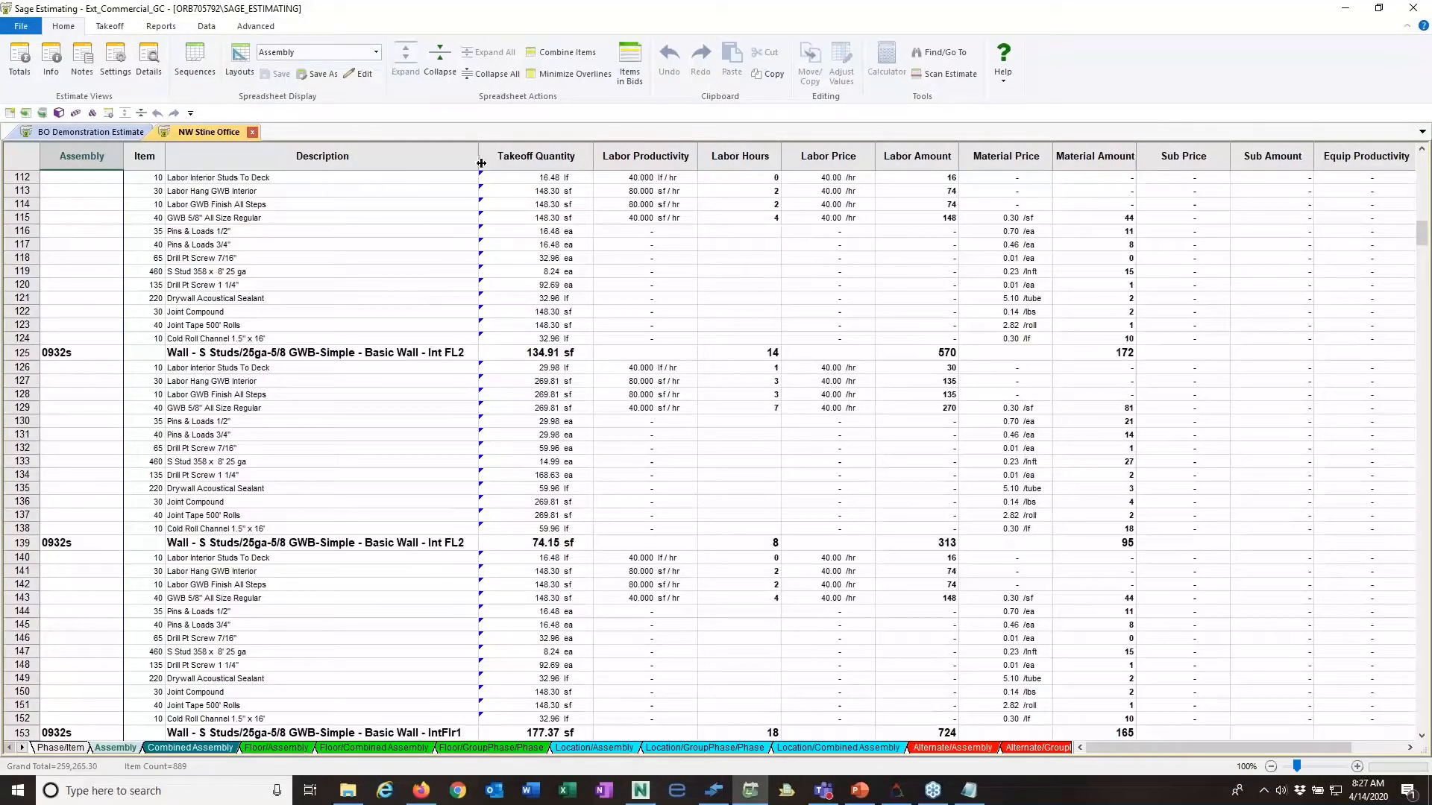
Step: Widen the Description column and examine the remaining 0932s stud wall assemblies for Rev2 descriptions
left_click_drag(479, 156, 579, 156)
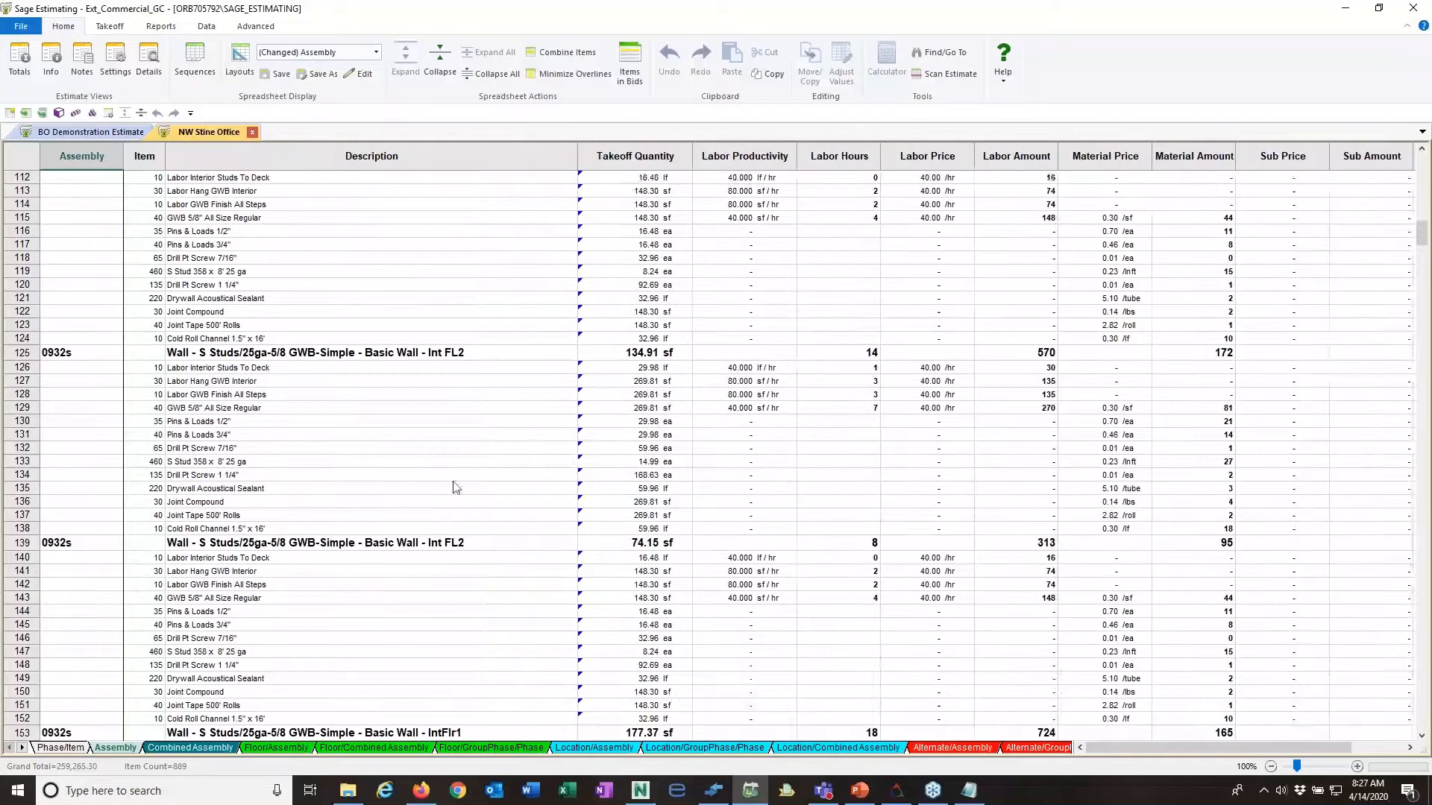
scroll(452, 489, "down", 2)
scroll(455, 488, "down", 20)
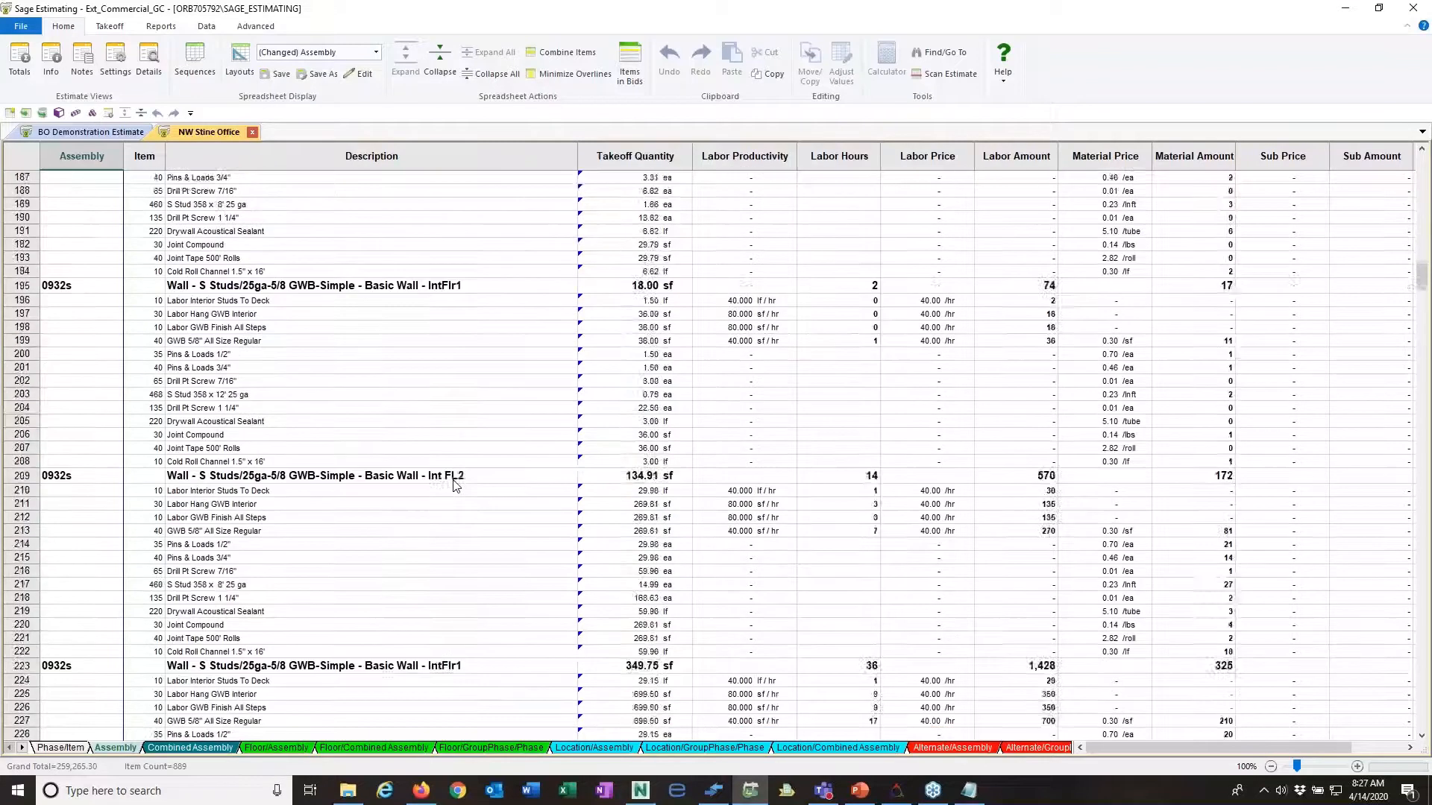
scroll(453, 487, "down", 12)
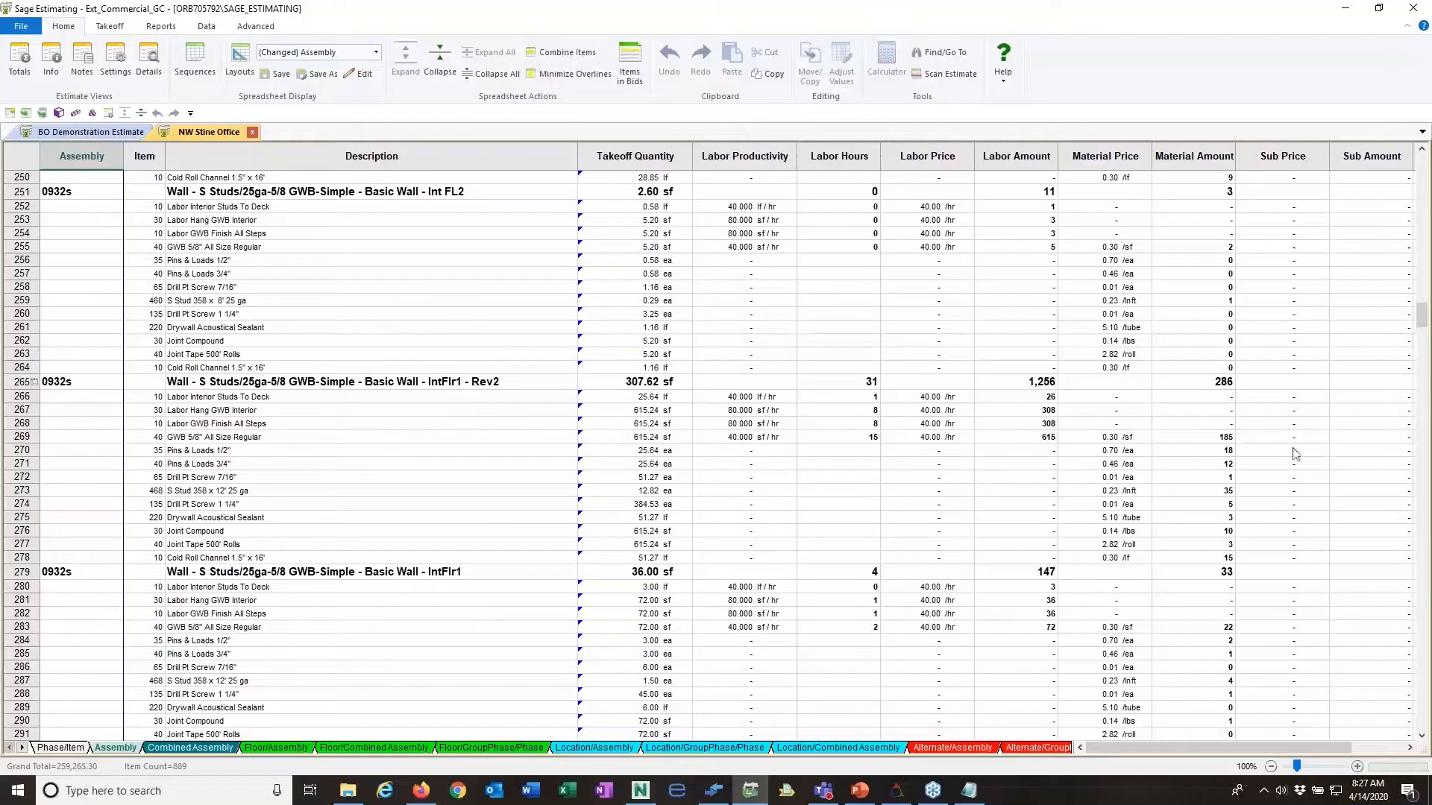
left_click_drag(1422, 321, 1422, 158)
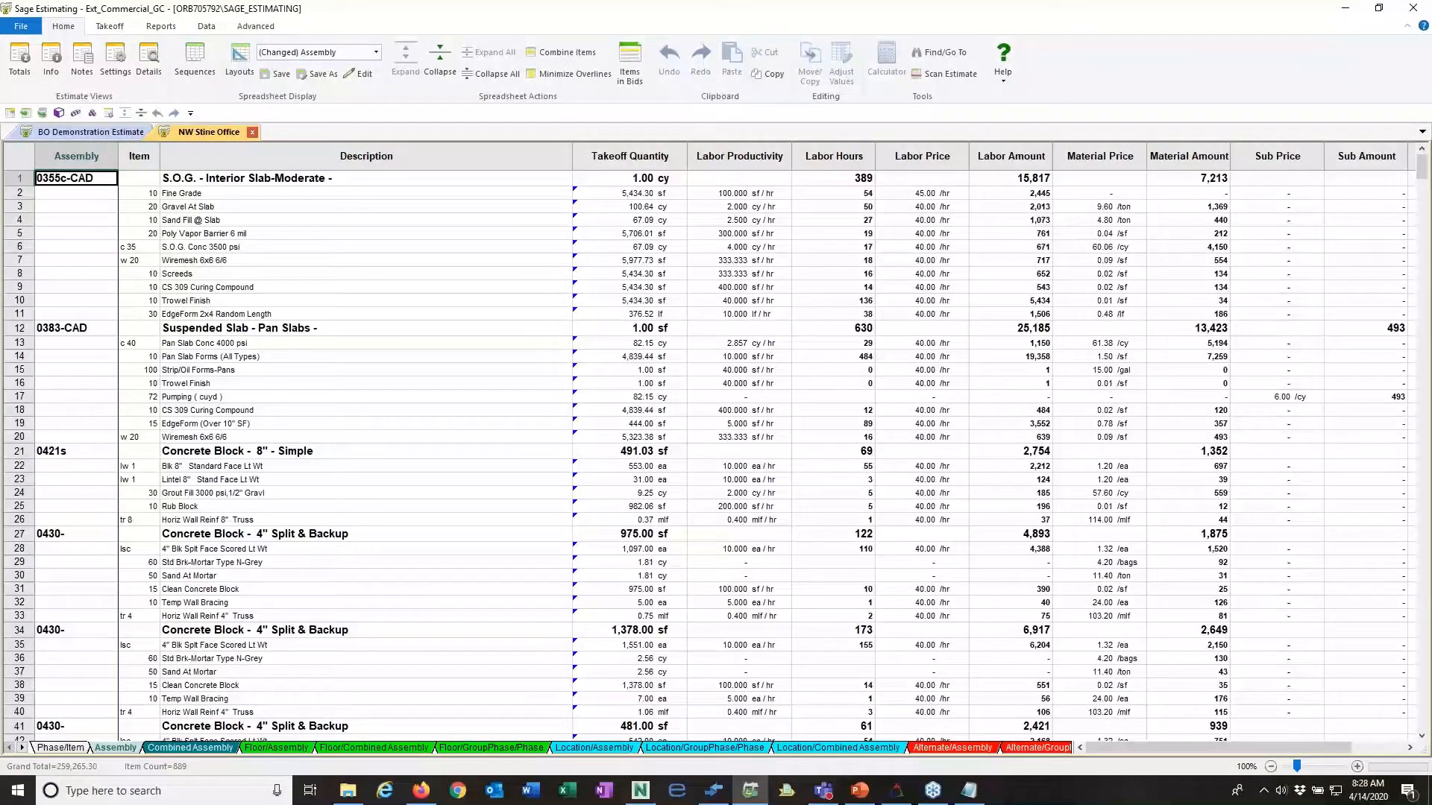
Step: Switch to the Assemble login page in Firefox, sign in with the account email and password, and hide the bookmarks sidebar
left_click_drag(1431, 101, 495, 0)
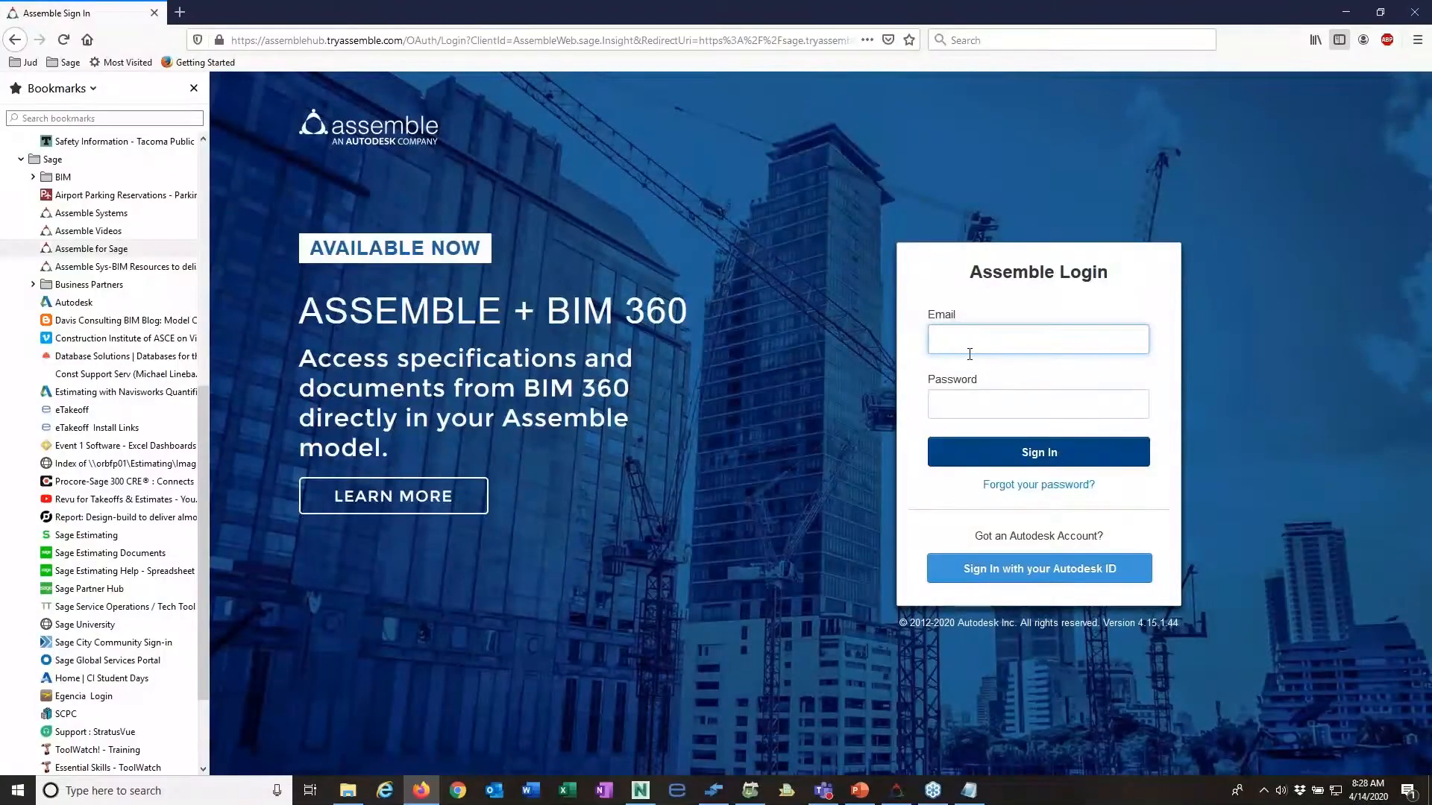
type("ju")
key("Down")
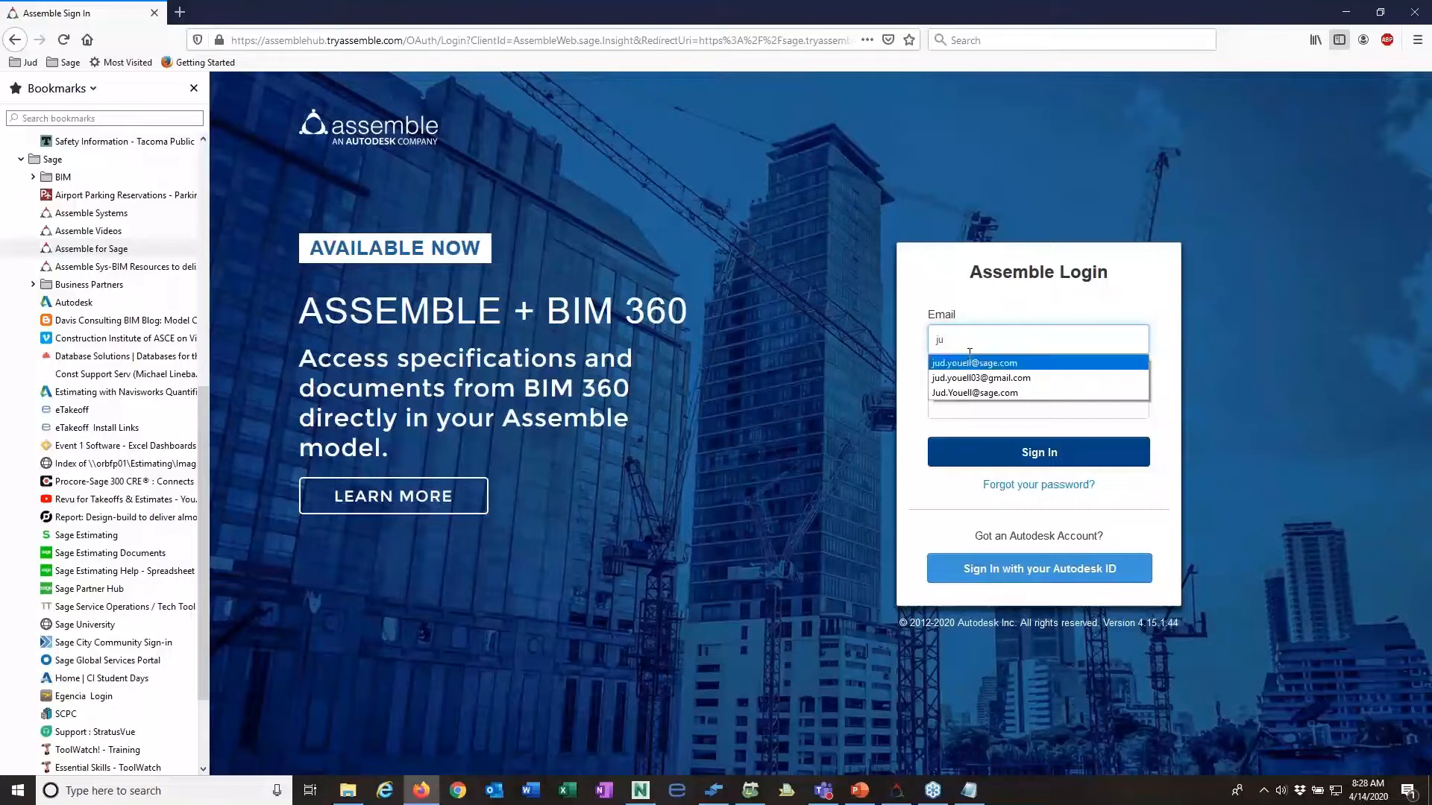
key("Return")
key("Tab")
type("s")
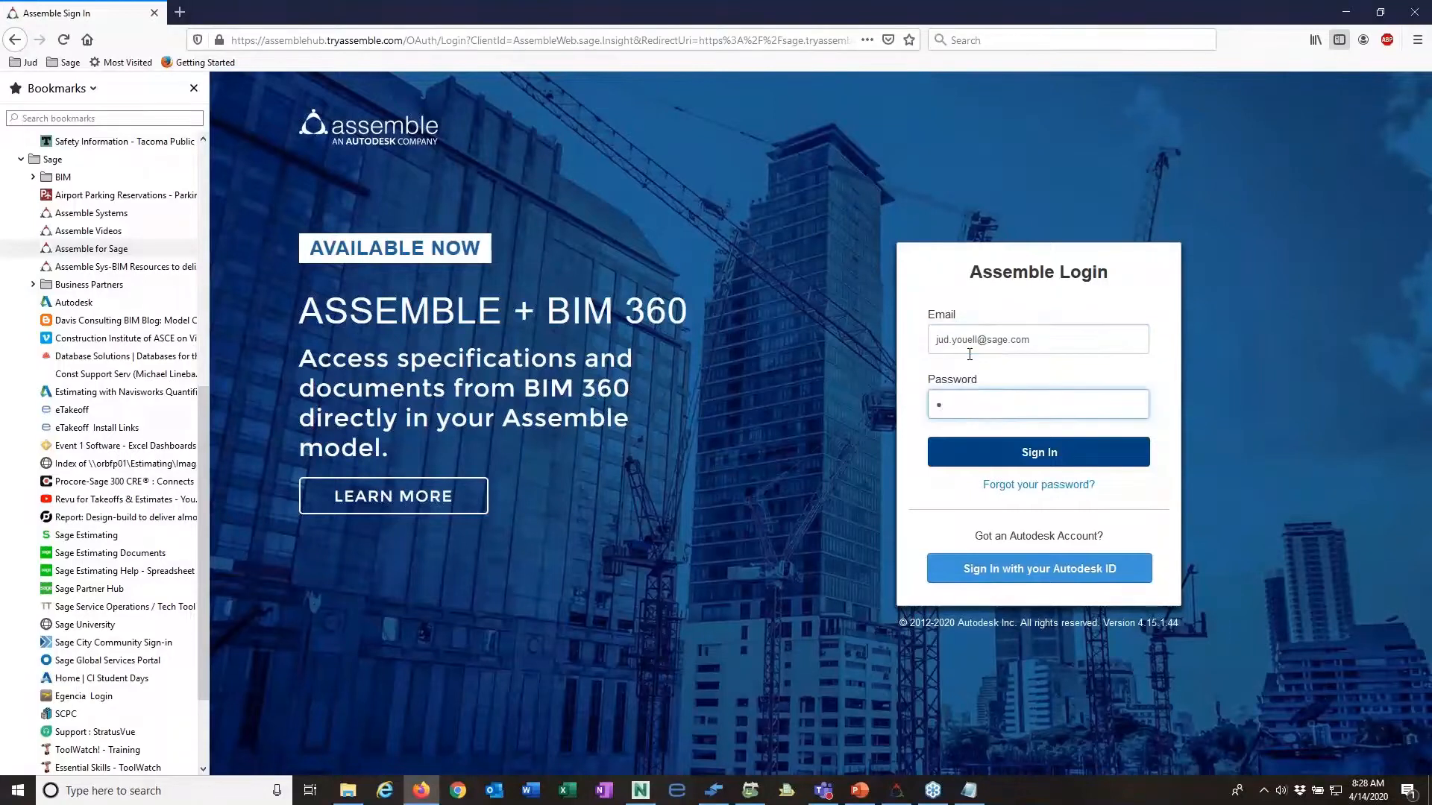
type("age123")
key("Return")
left_click(1338, 41)
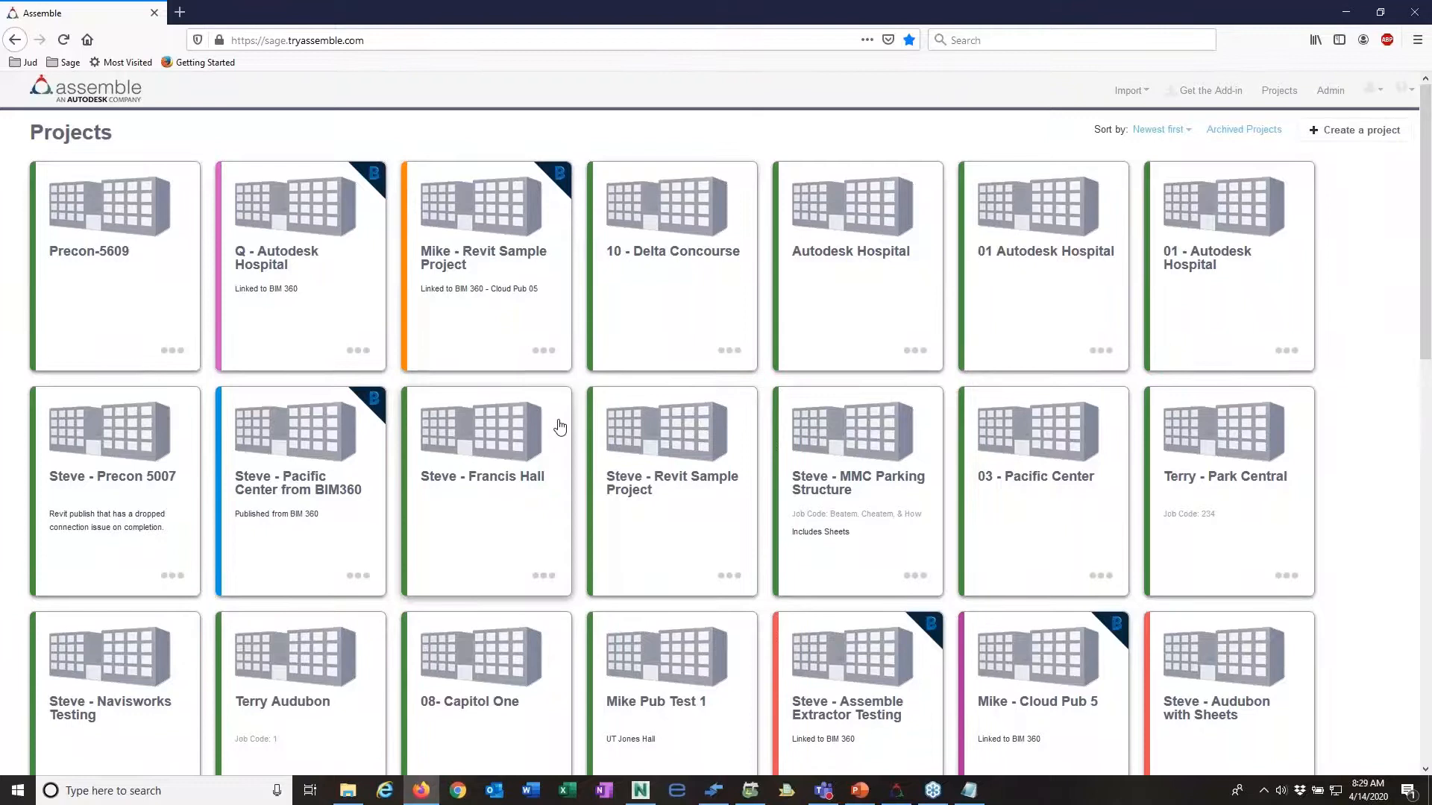
Step: Open the red-marked Stine Office Building project and its "all models" view
scroll(560, 425, "down", 8)
scroll(560, 426, "down", 5)
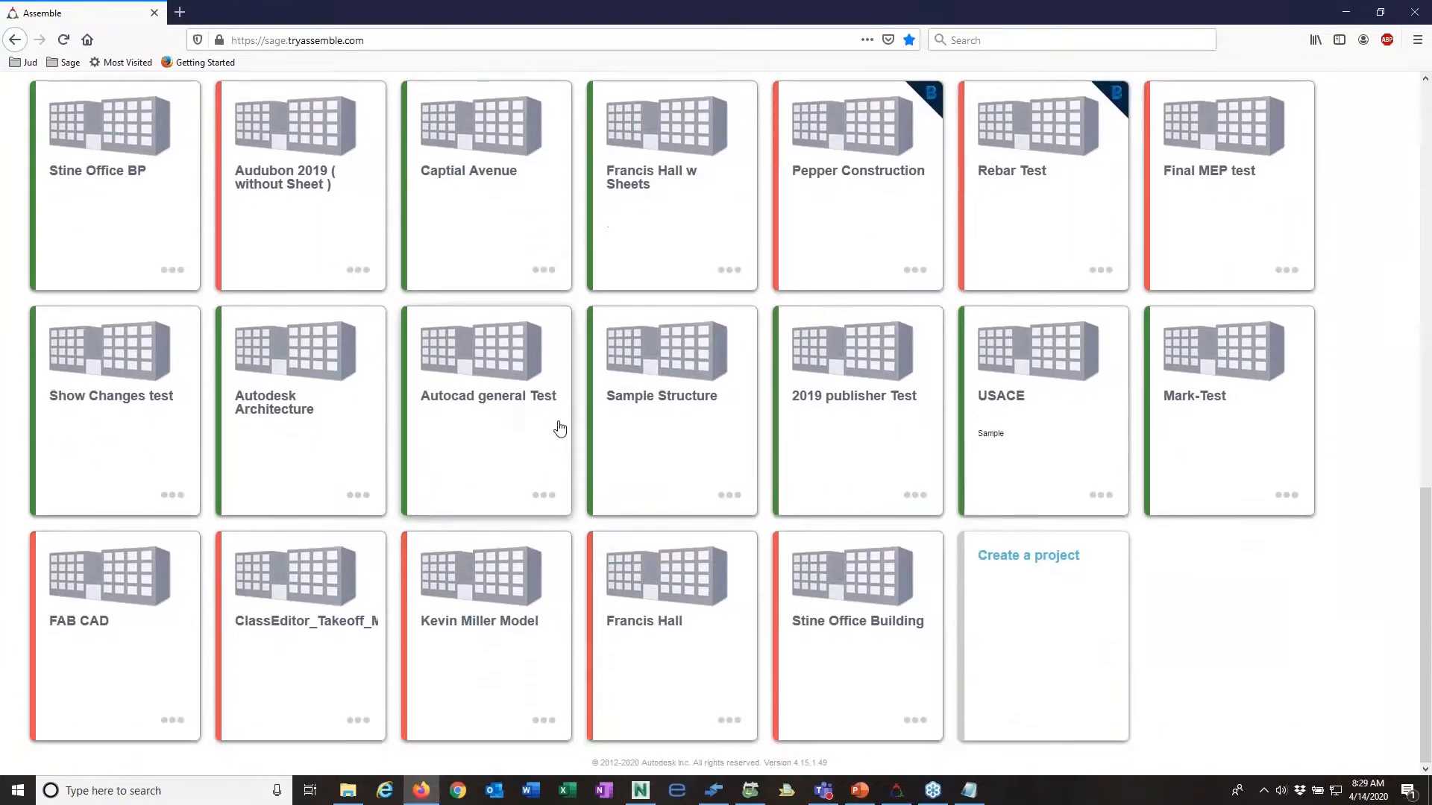
left_click(856, 624)
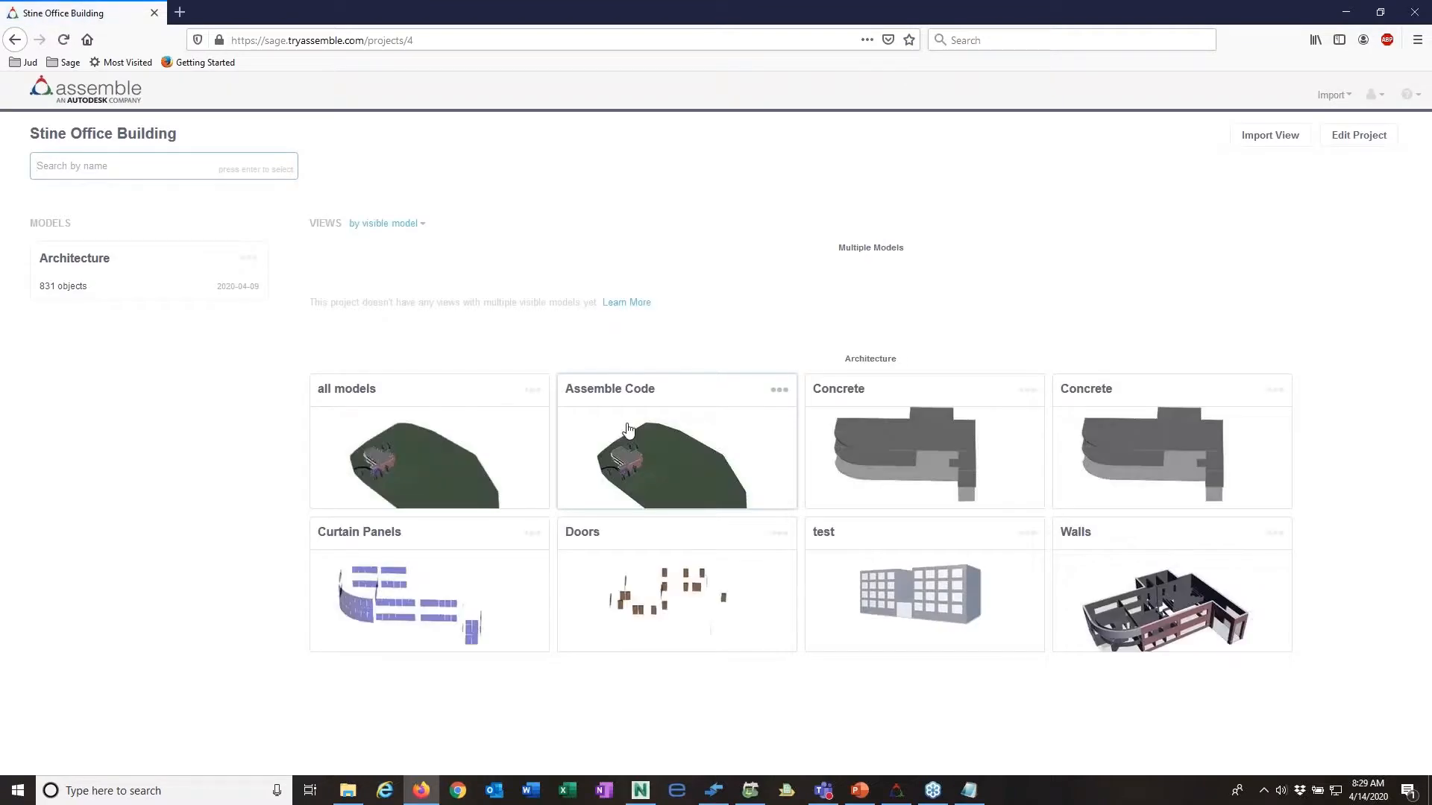
left_click(399, 458)
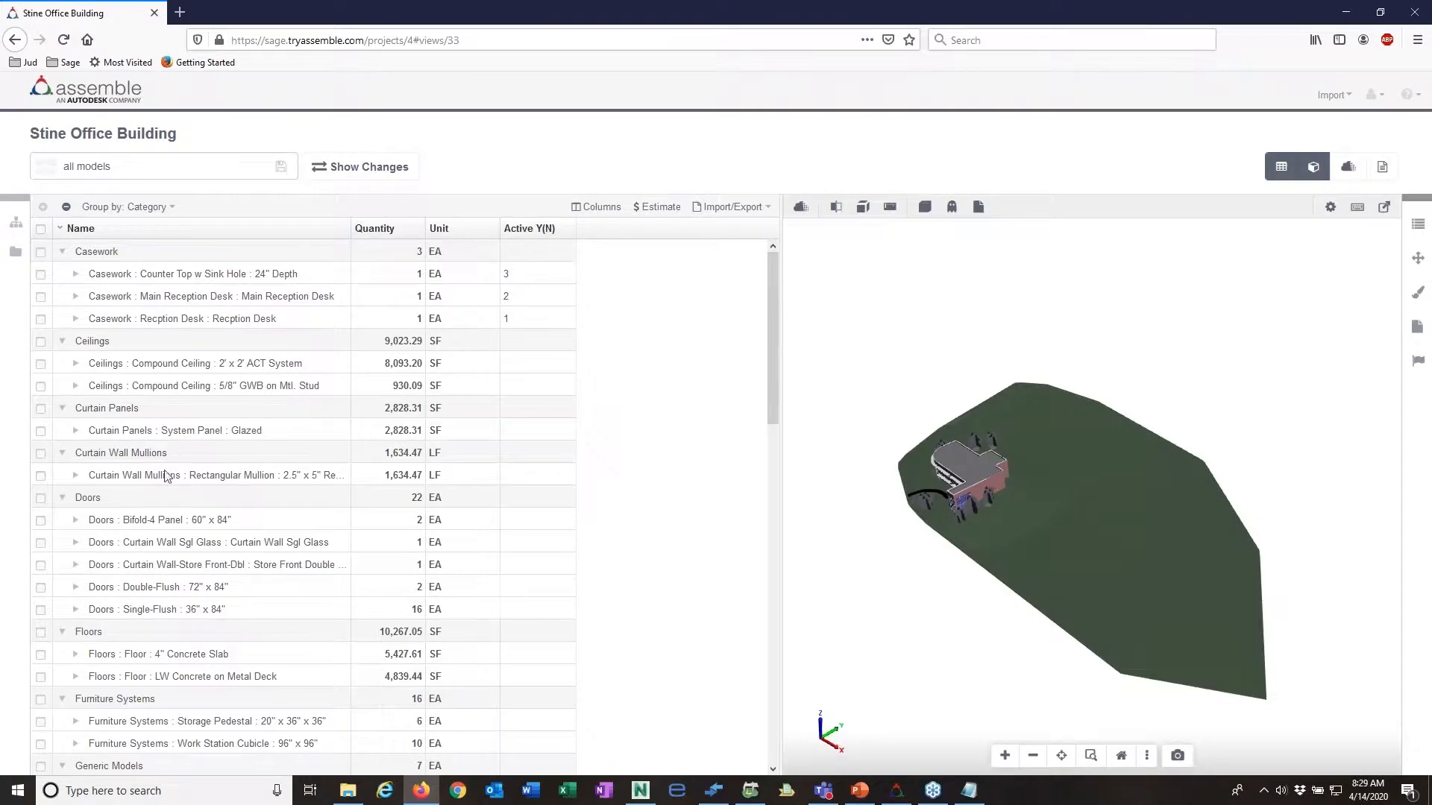
Step: Highlight the 4" Concrete Slab and LW Concrete on Metal Deck floors in turn to locate them in the building model
scroll(966, 494, "up", 5)
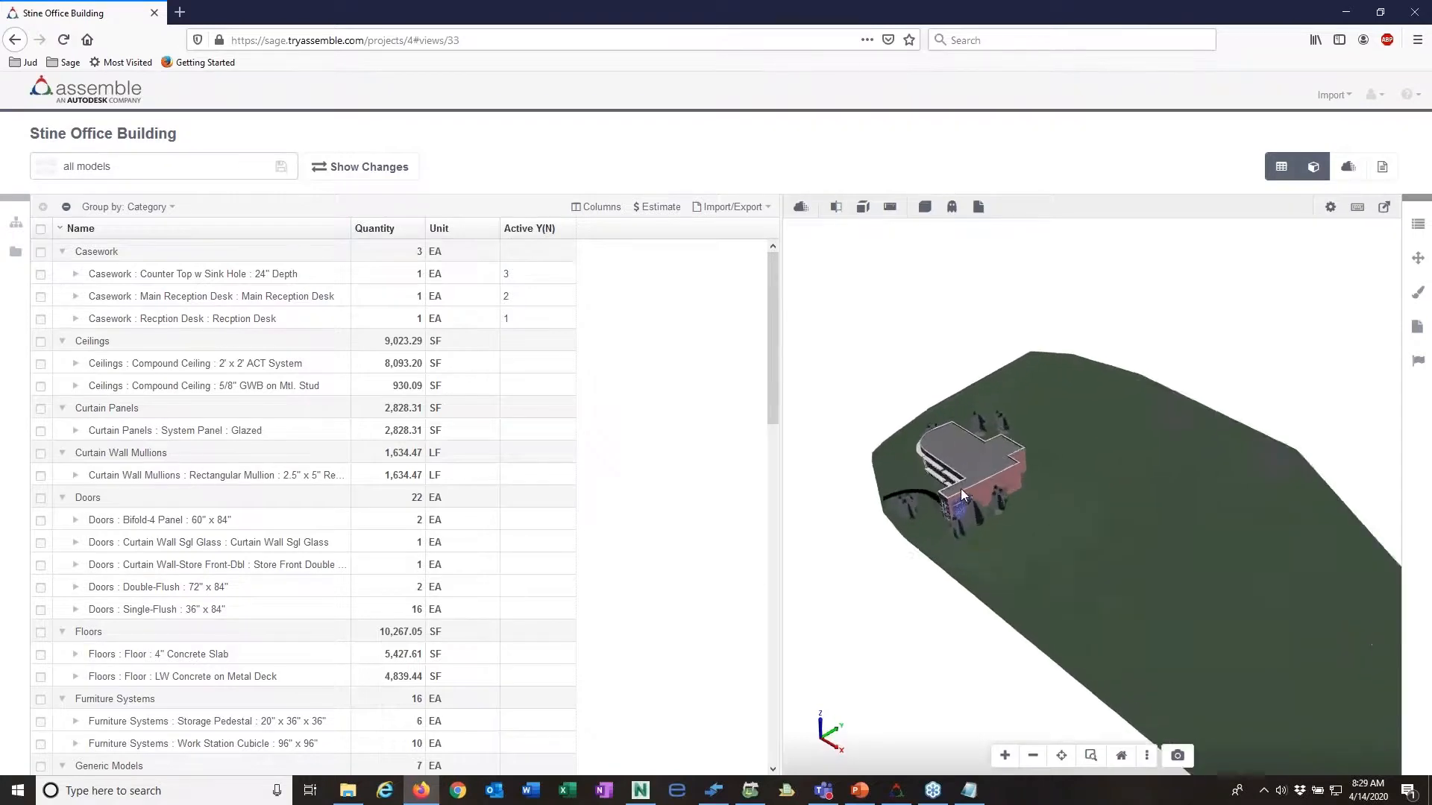
left_click_drag(998, 472, 1033, 438)
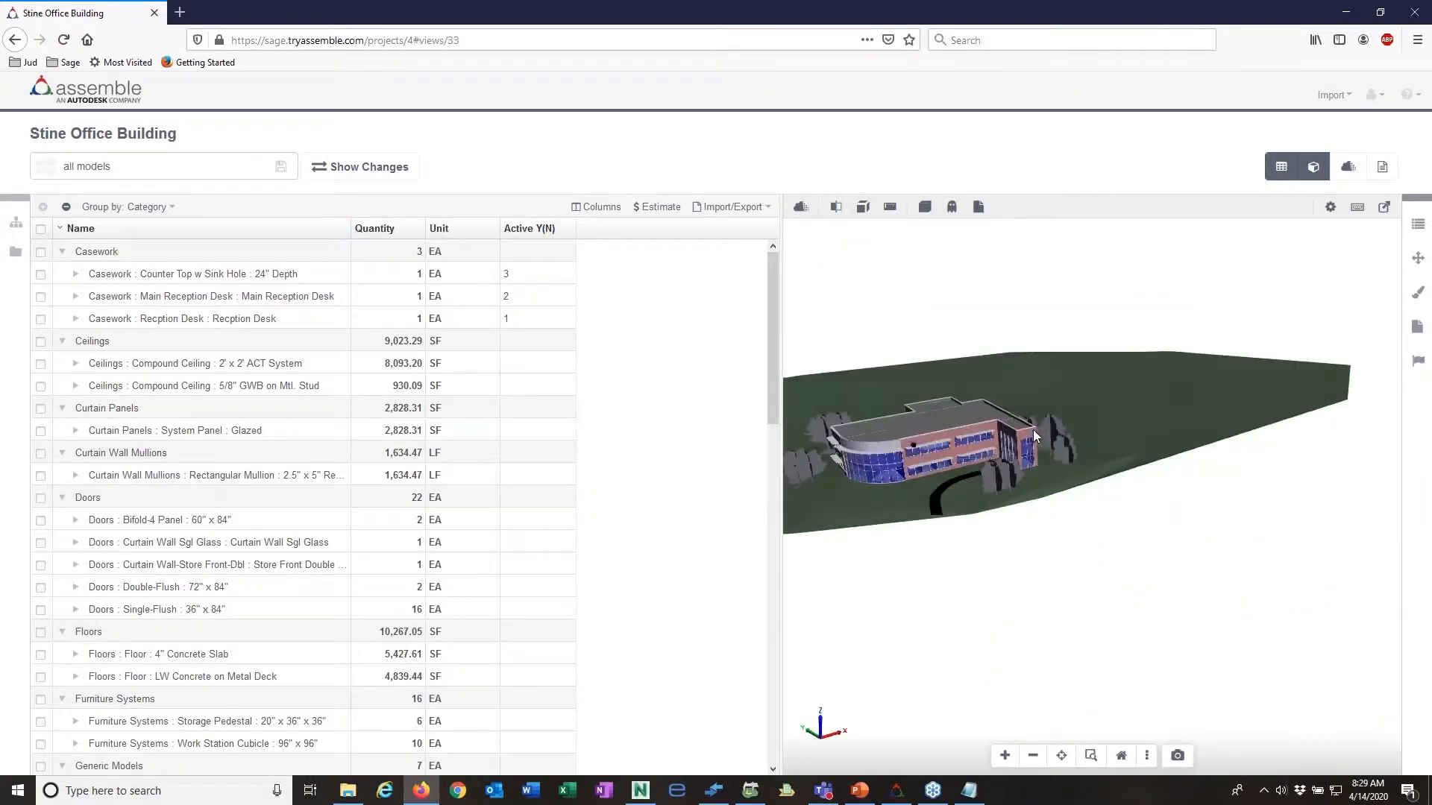
scroll(803, 439, "up", 6)
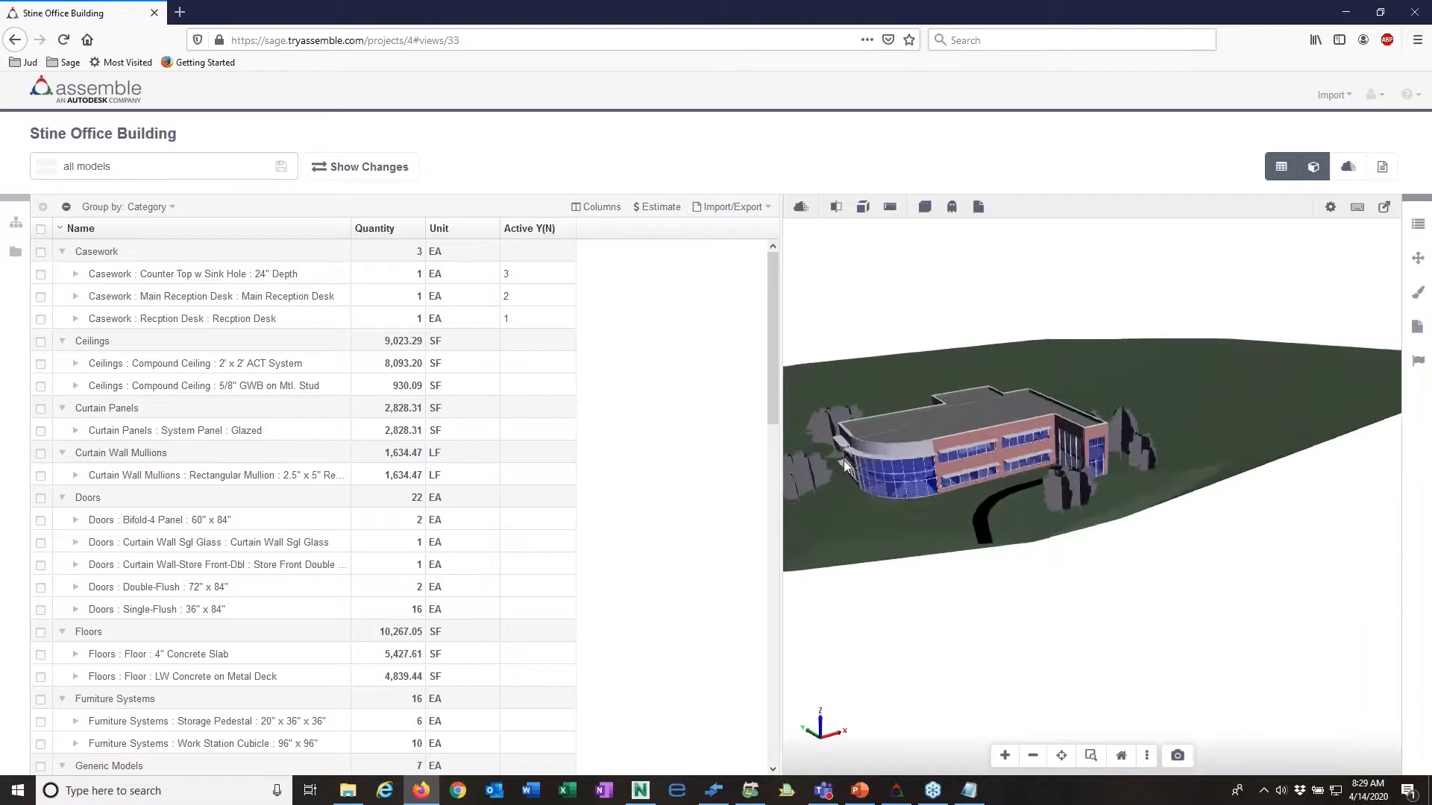
scroll(839, 463, "up", 3)
scroll(840, 462, "down", 4)
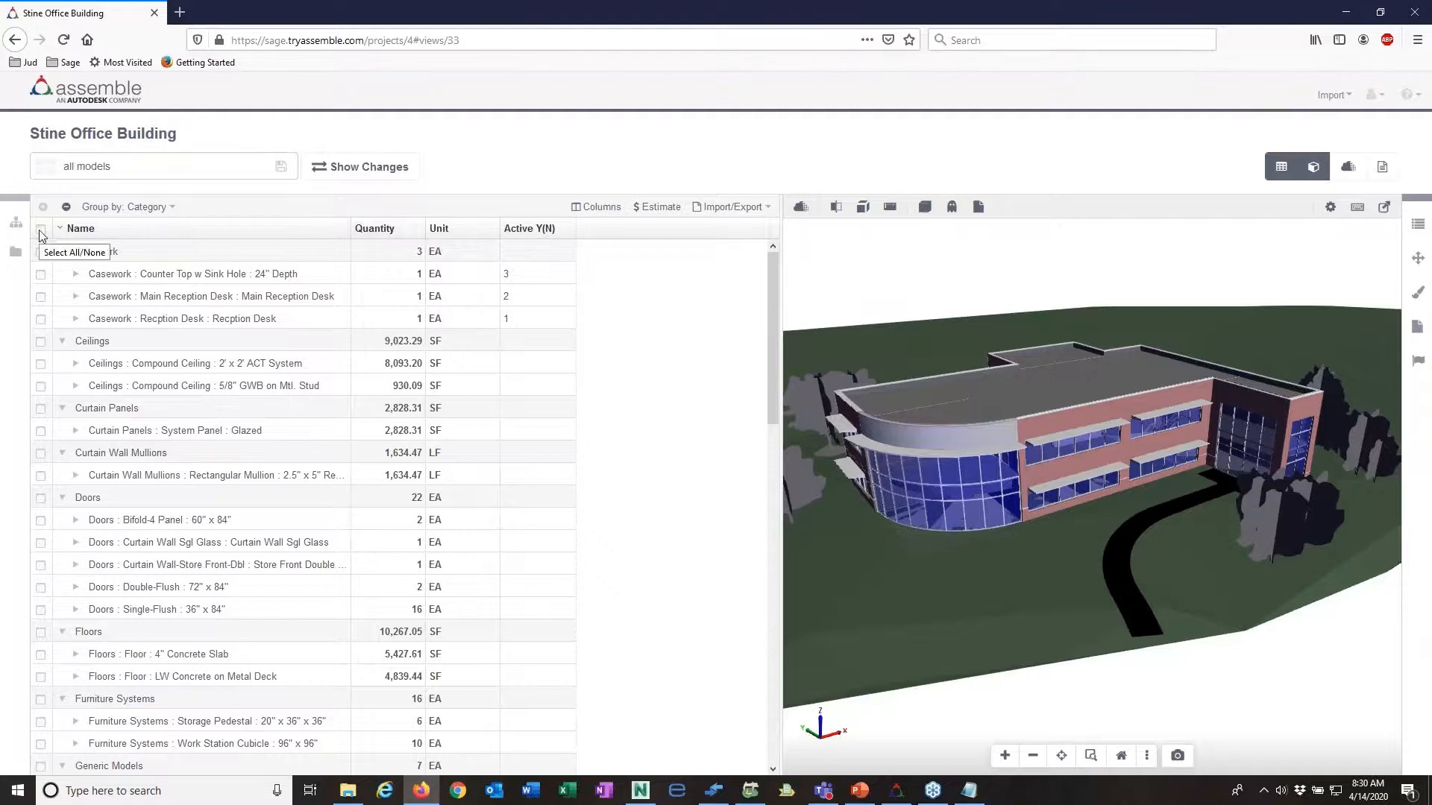
scroll(135, 594, "down", 6)
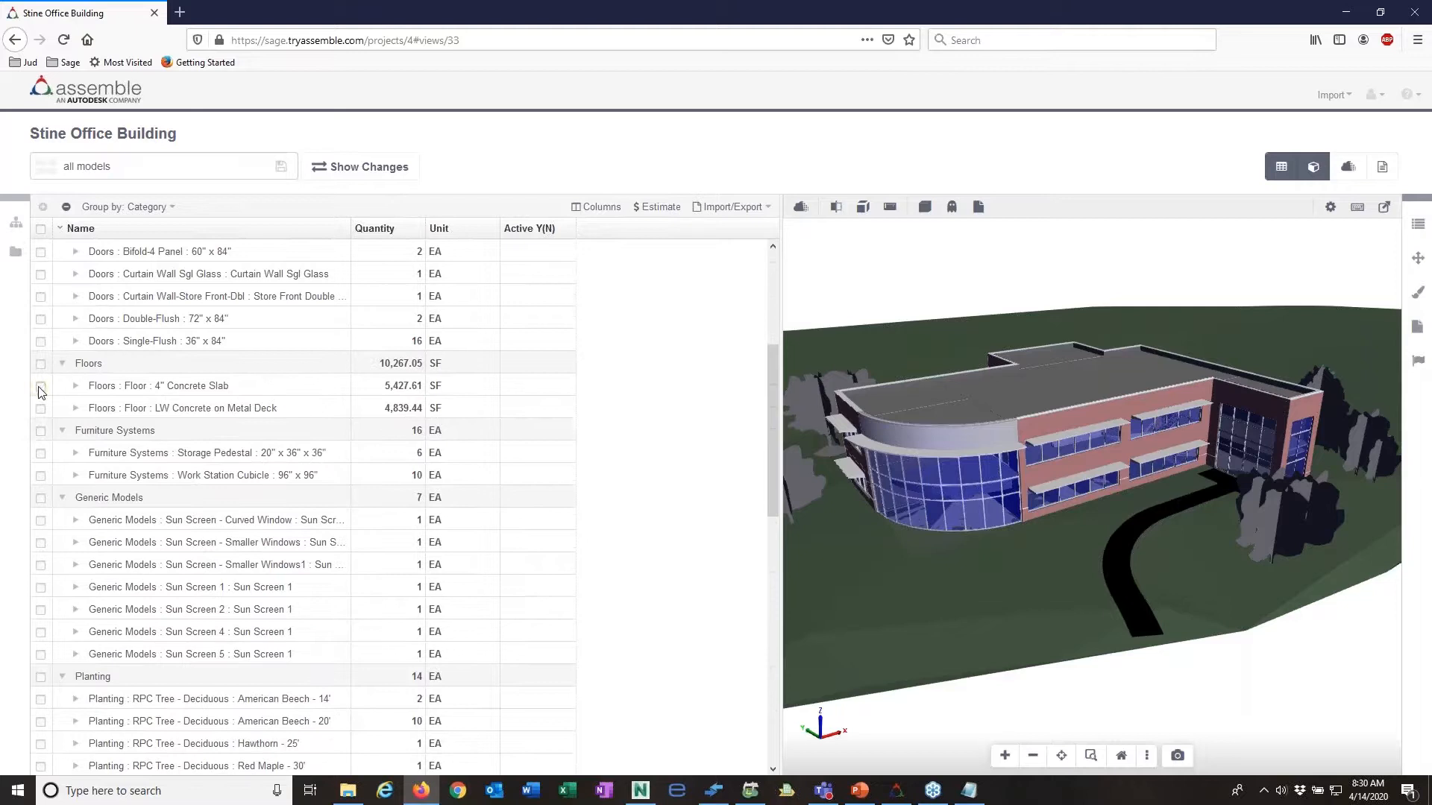
left_click(41, 386)
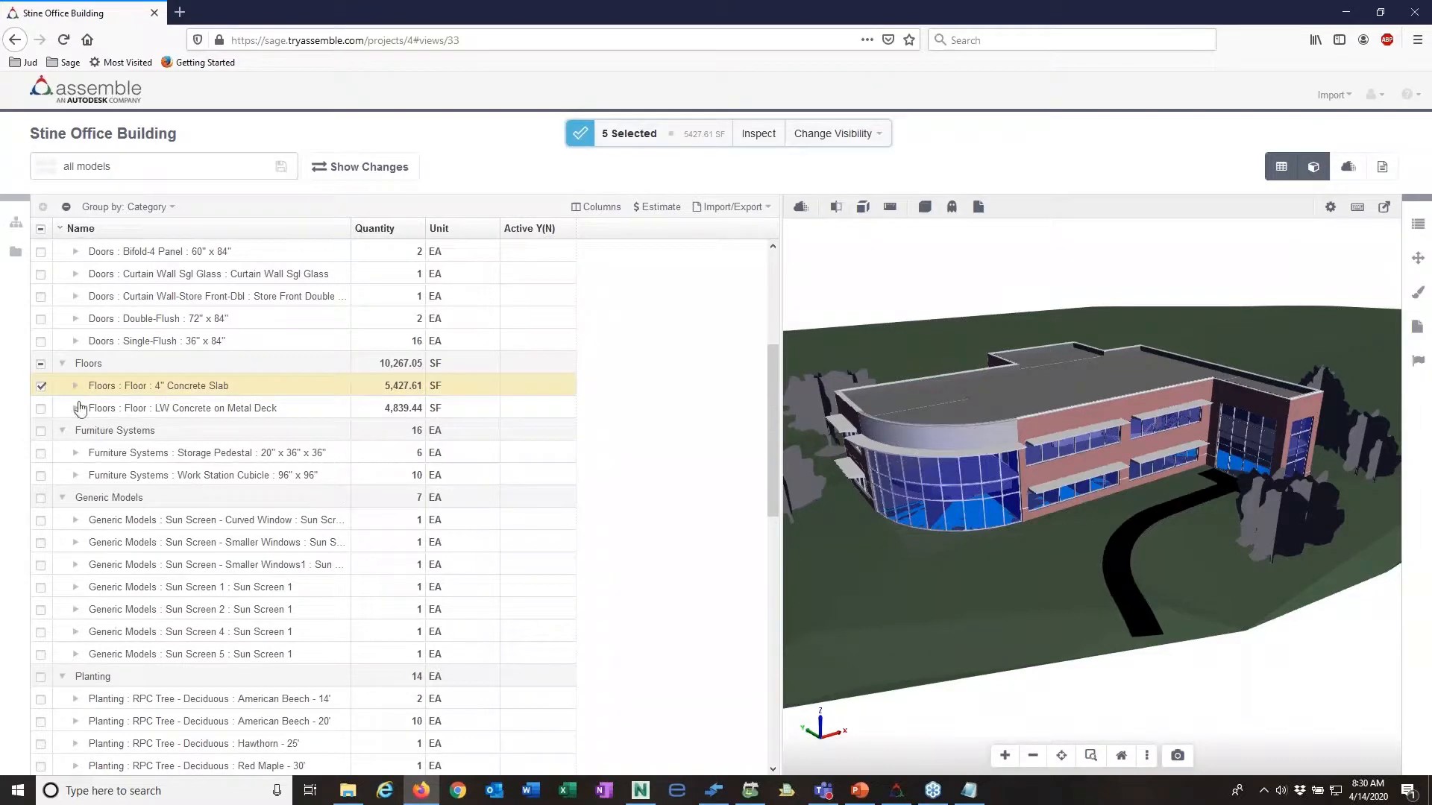
left_click(41, 386)
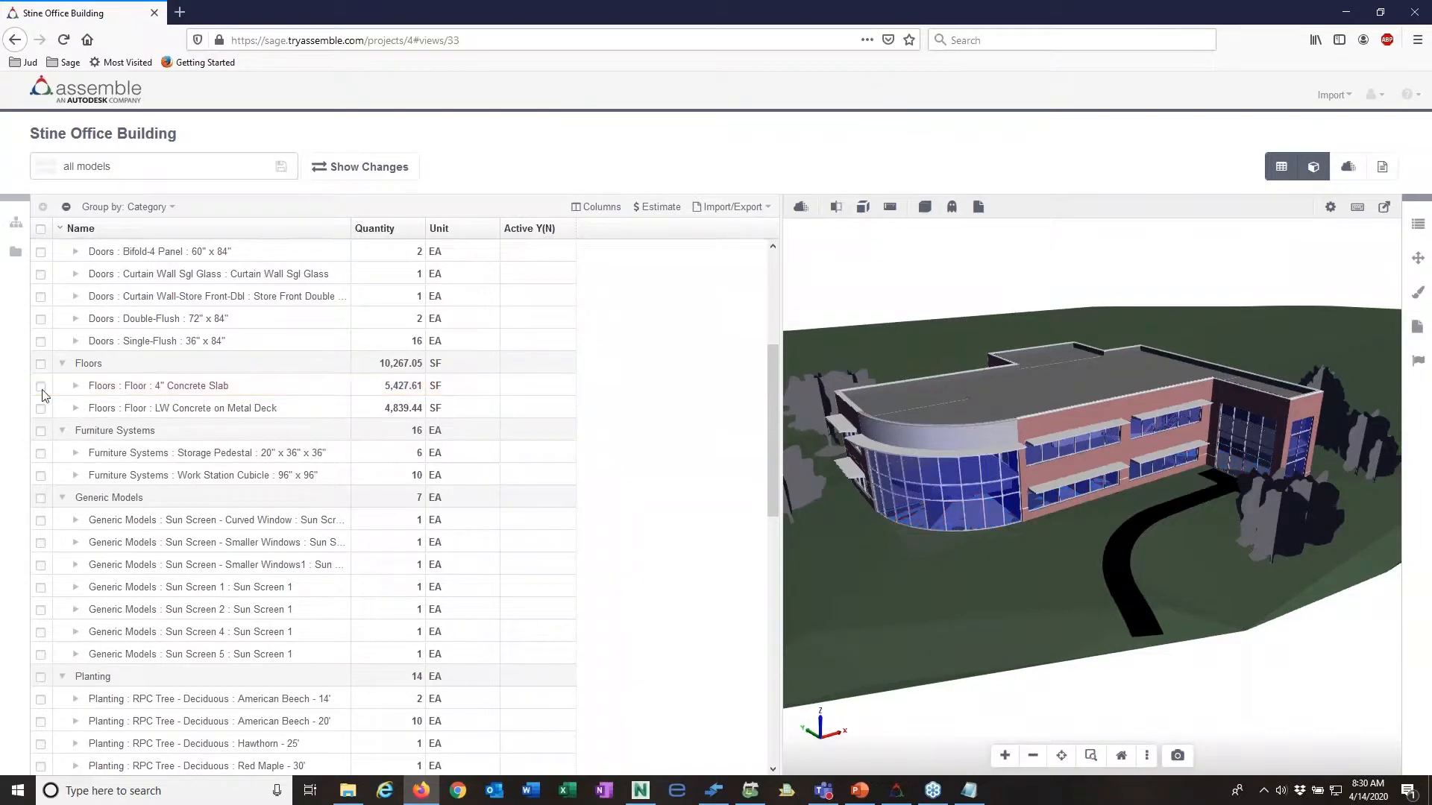
left_click(41, 386)
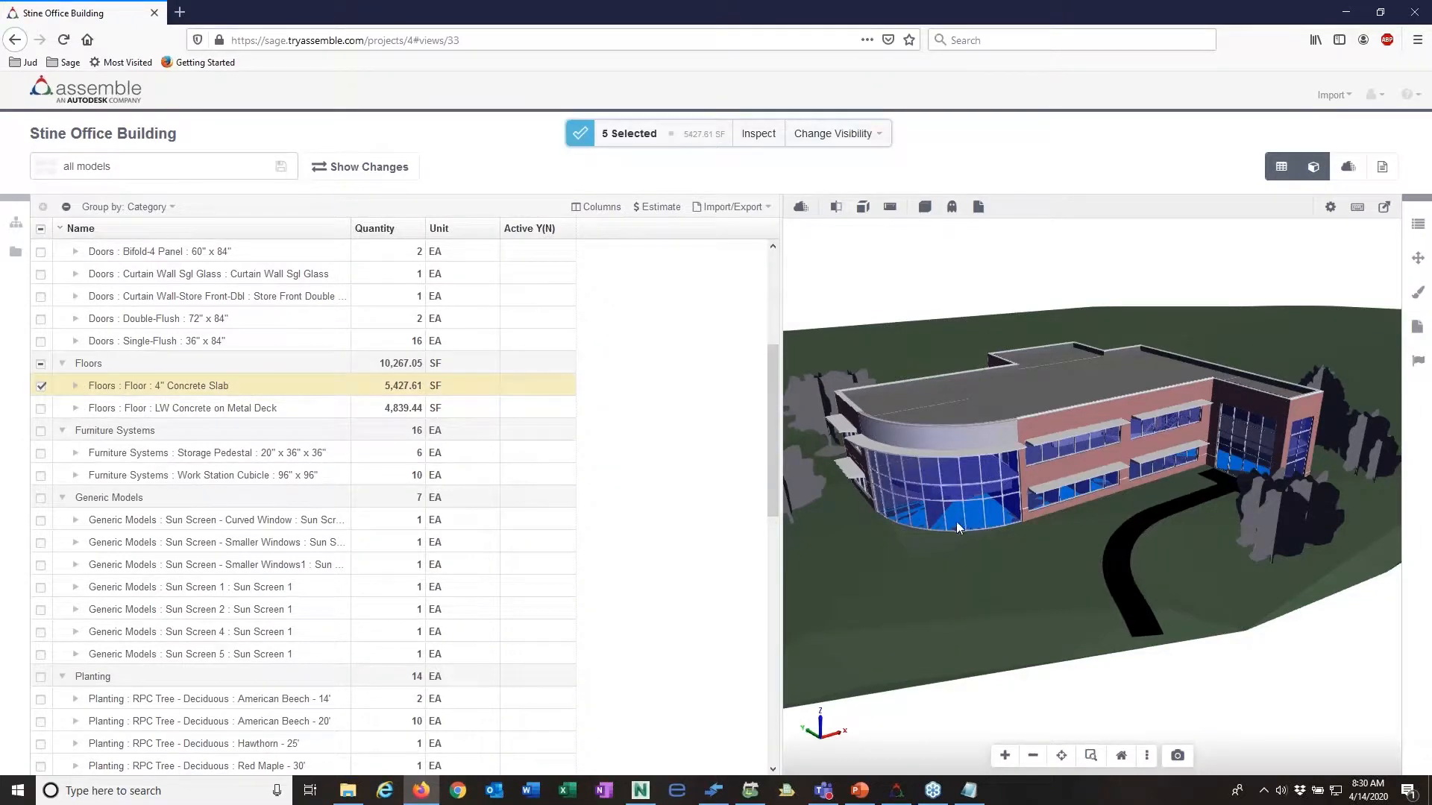
left_click(41, 386)
left_click(41, 409)
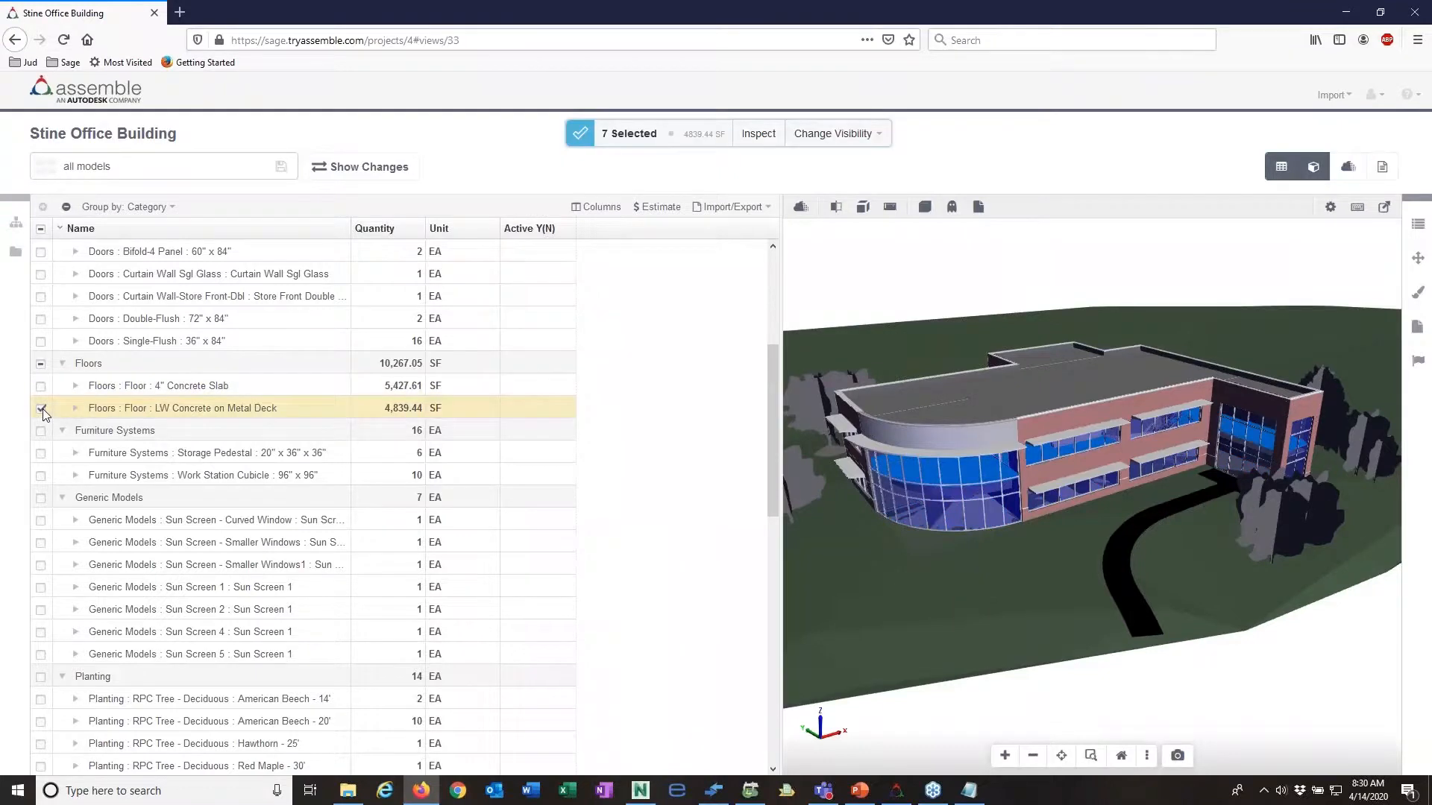
left_click(42, 409)
Step: Highlight the "CMU on Mtl. Stud With Cap" basic wall, list its individual objects, and clear the selection
scroll(127, 474, "down", 10)
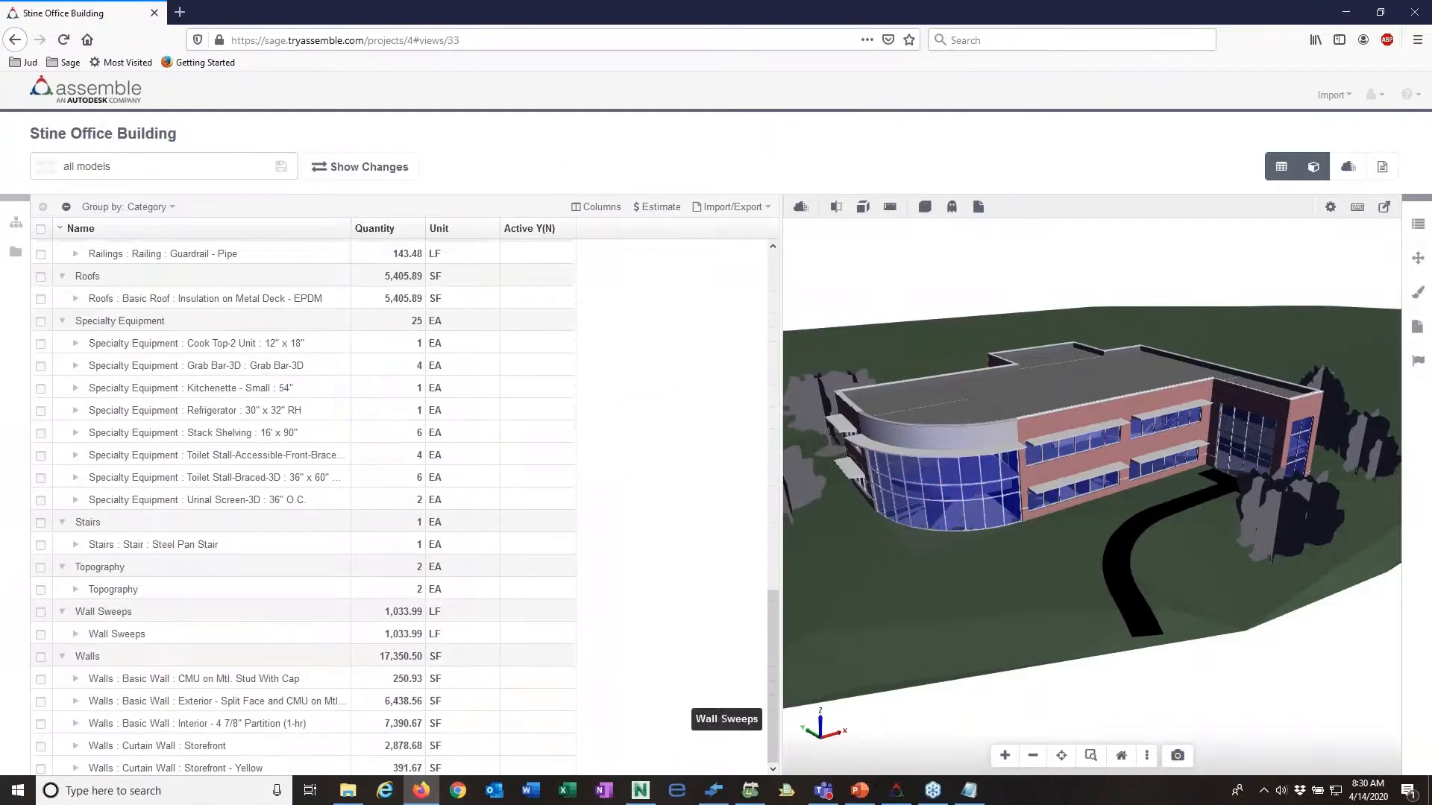
left_click(41, 676)
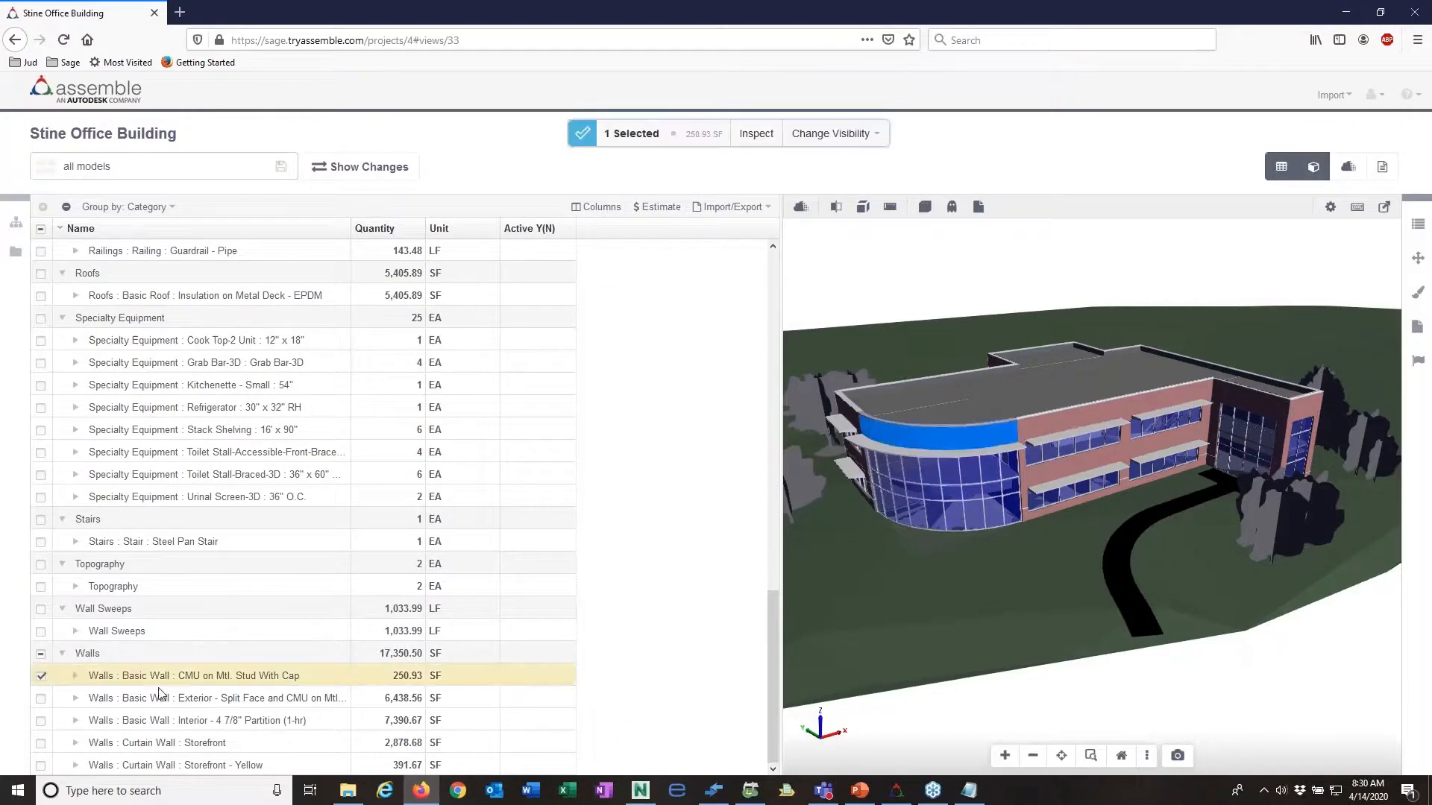
left_click(75, 675)
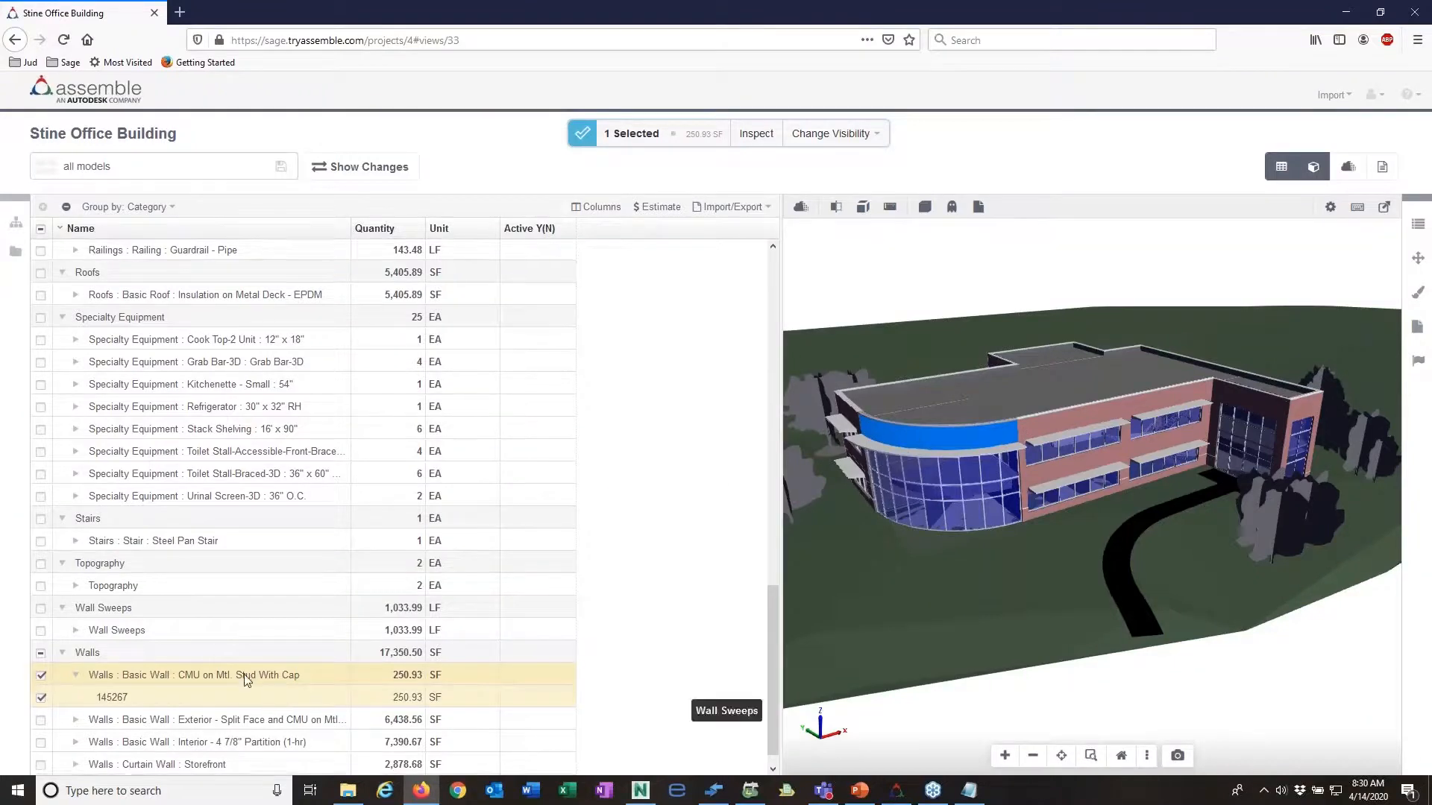
scroll(248, 681, "down", 1)
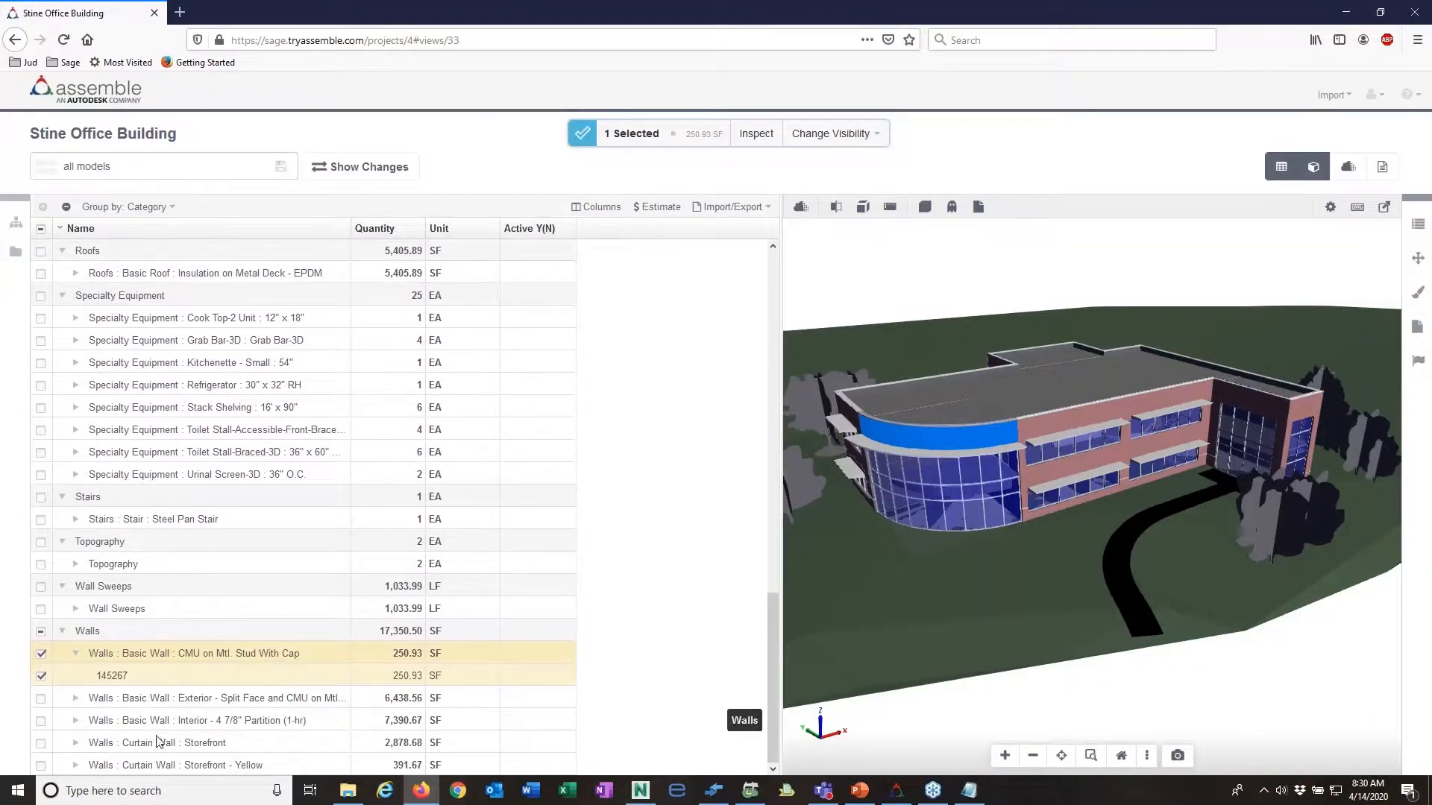
left_click(42, 676)
scroll(130, 496, "up", 3)
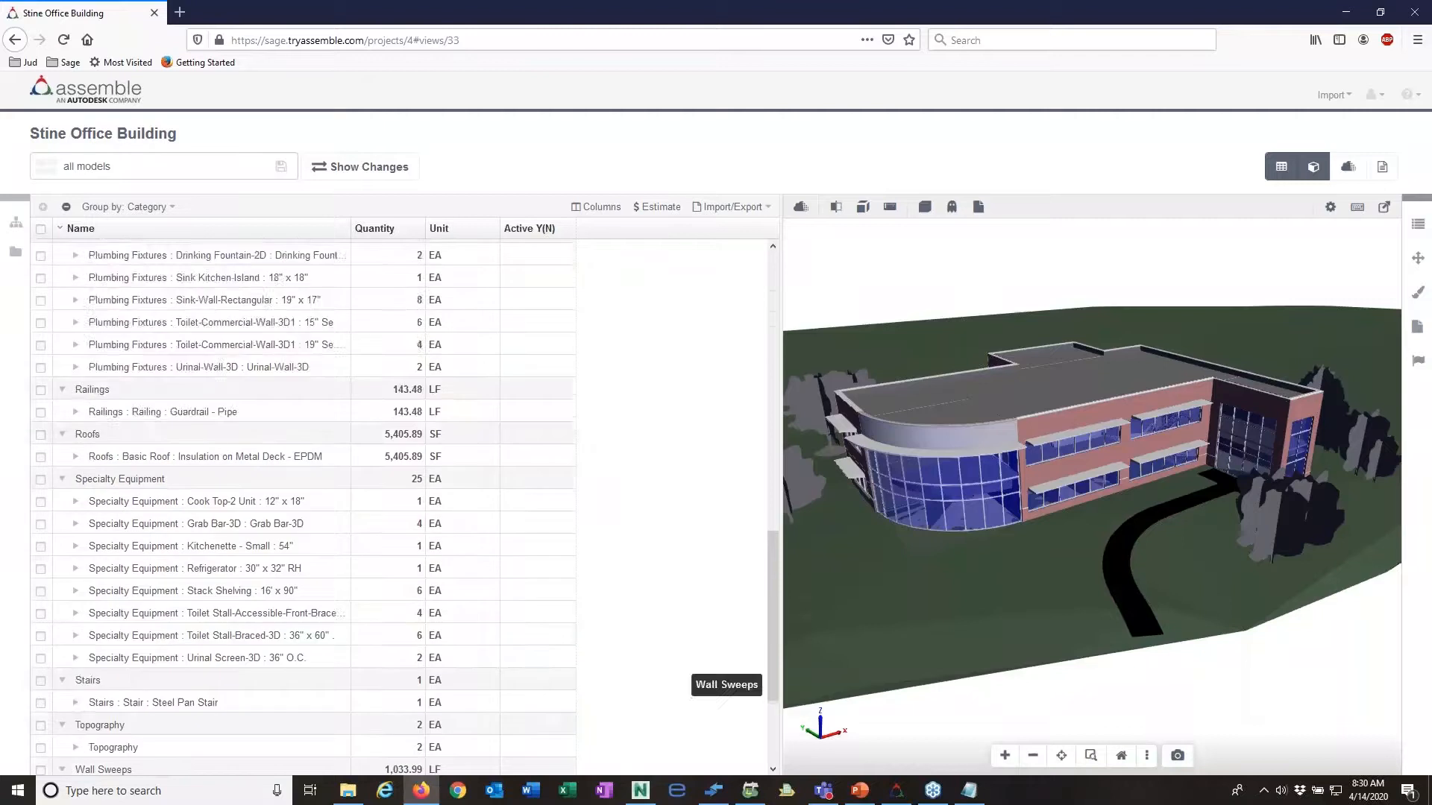
Step: Select the 4" Concrete Slab floor and try the ghosted display to see it within the model
scroll(302, 507, "up", 12)
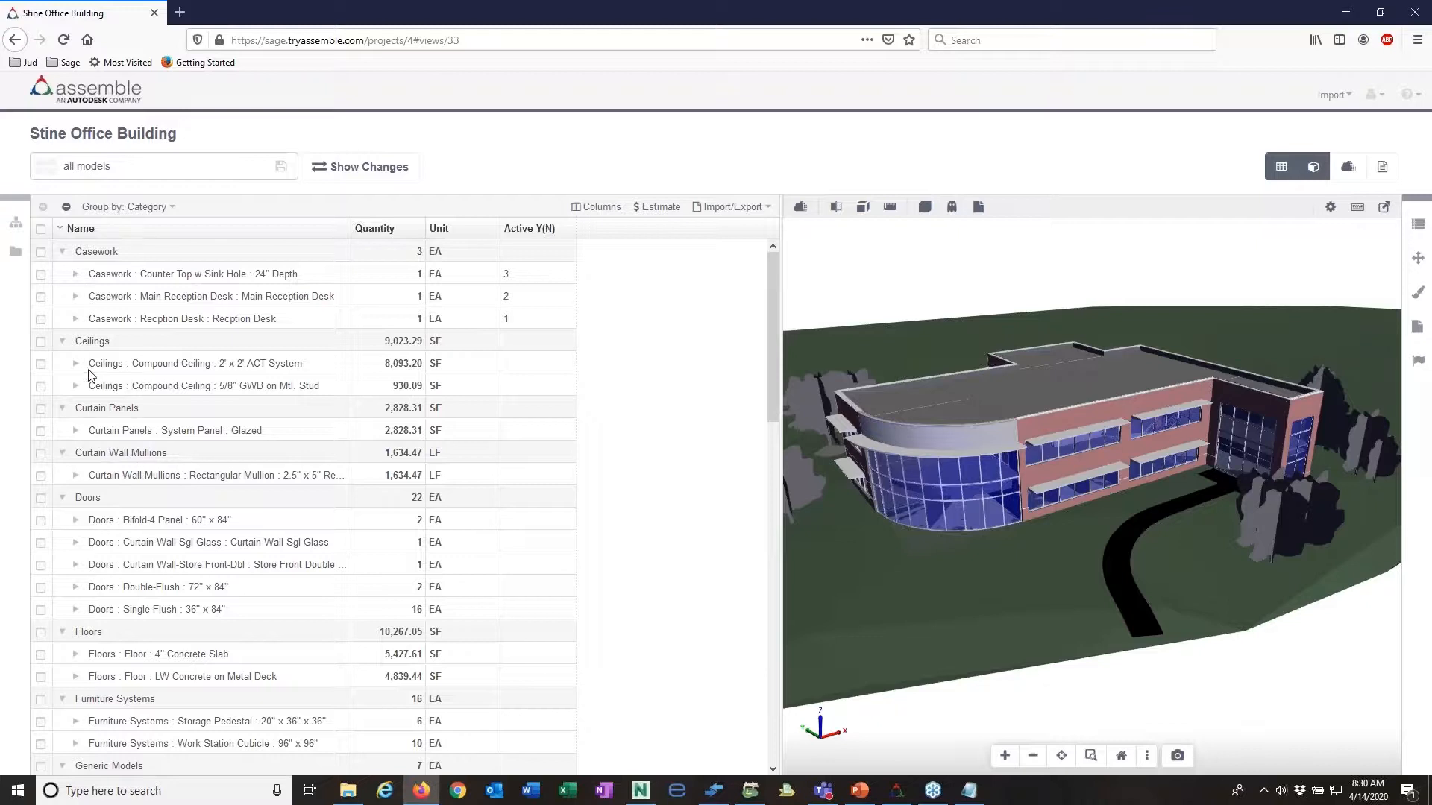
left_click(41, 654)
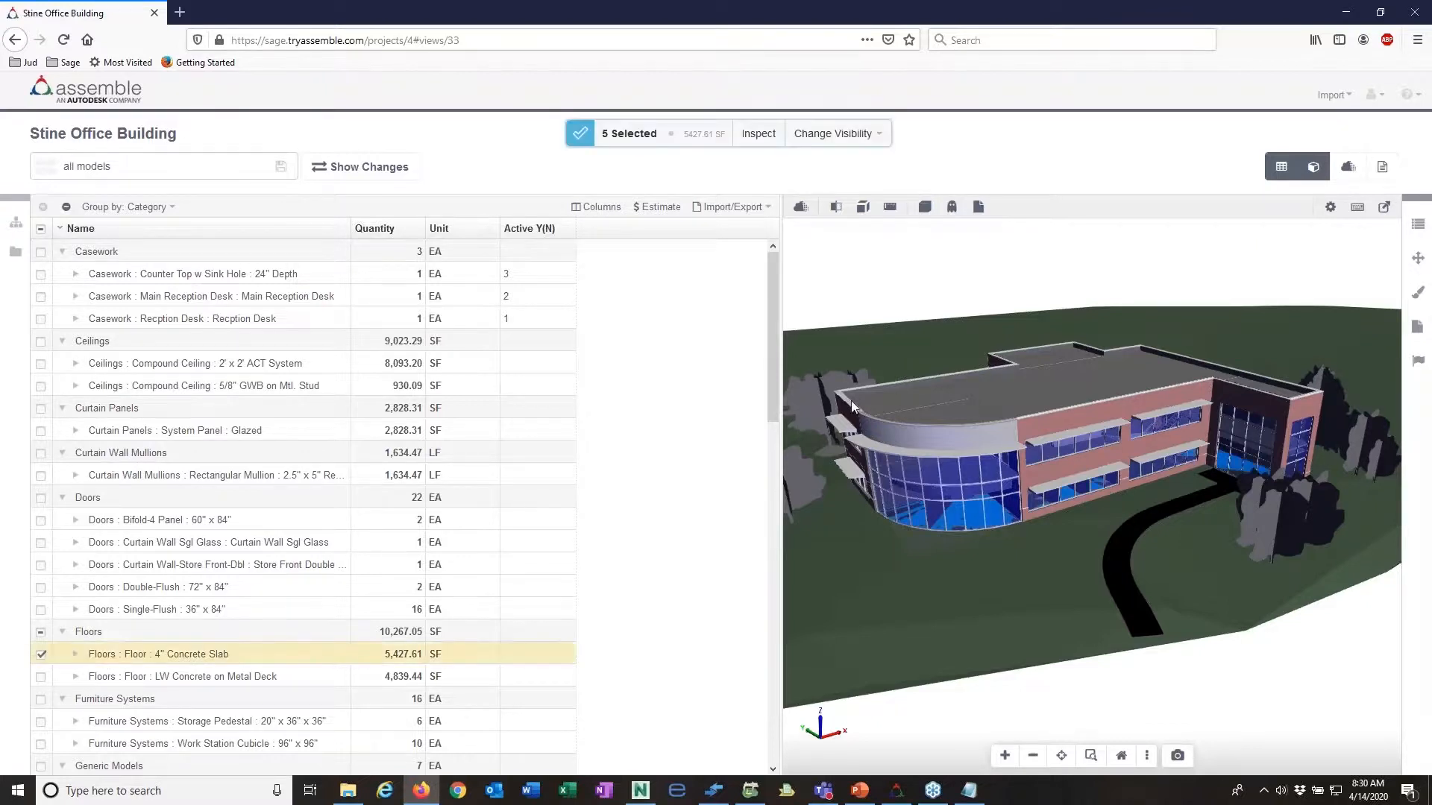
left_click(951, 208)
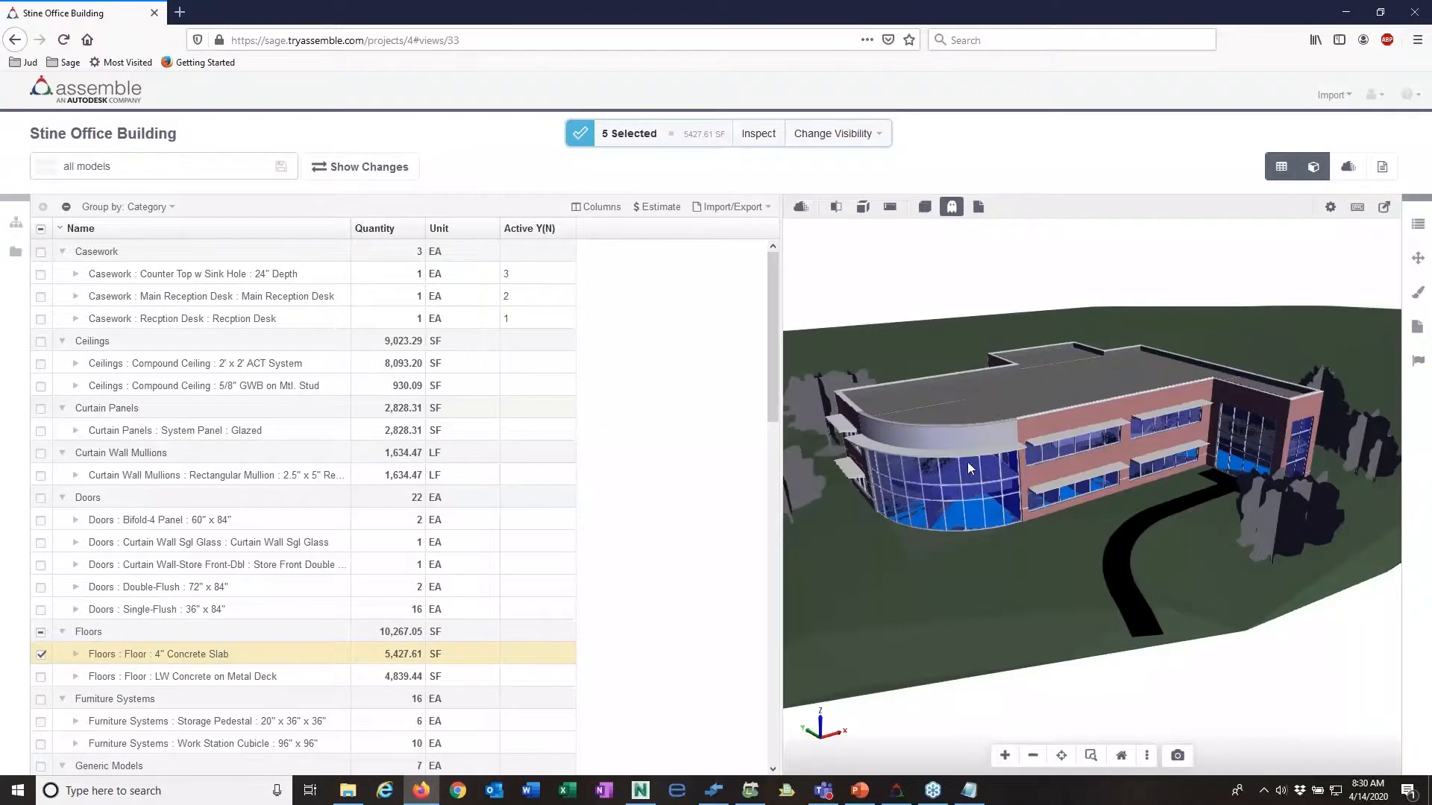
left_click(951, 206)
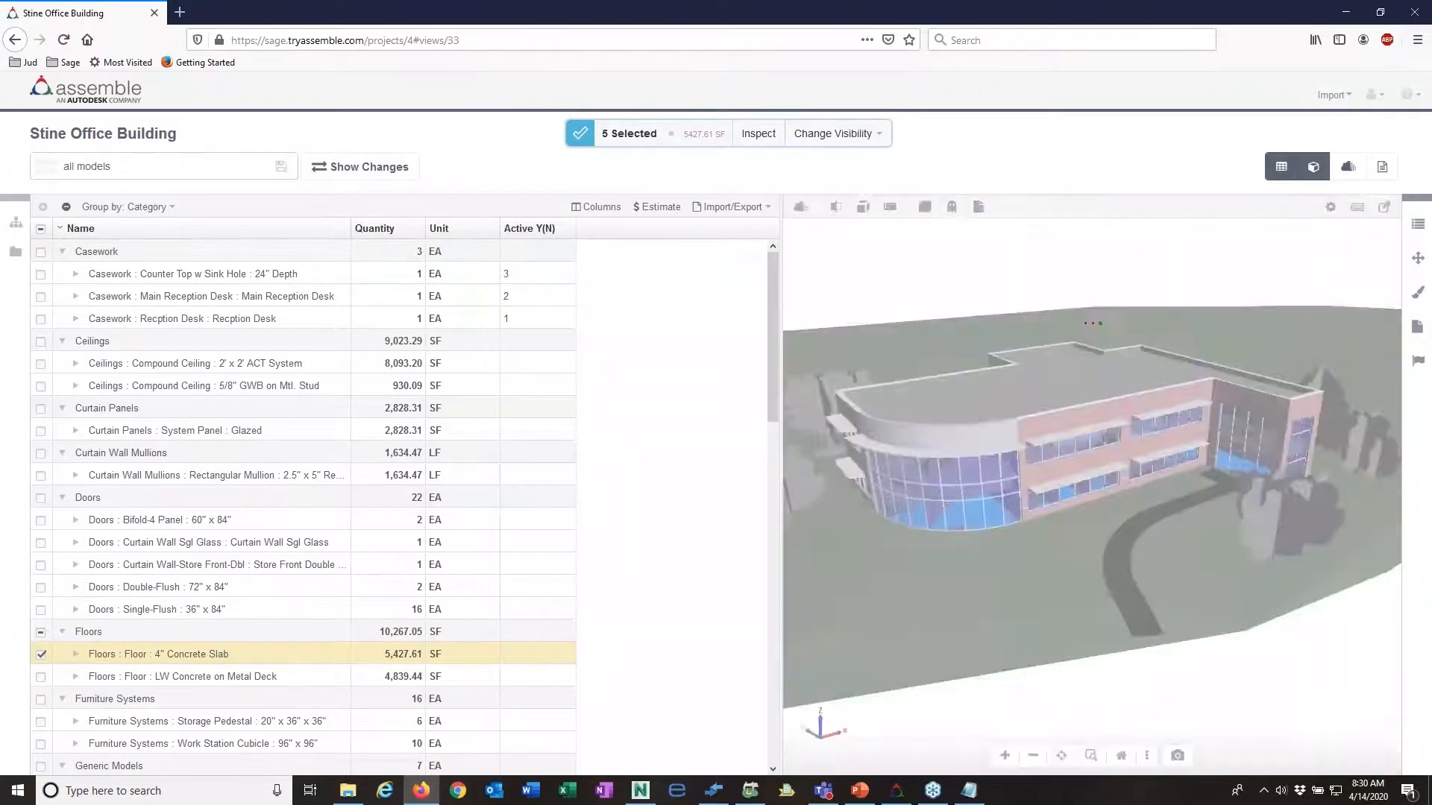
left_click(951, 206)
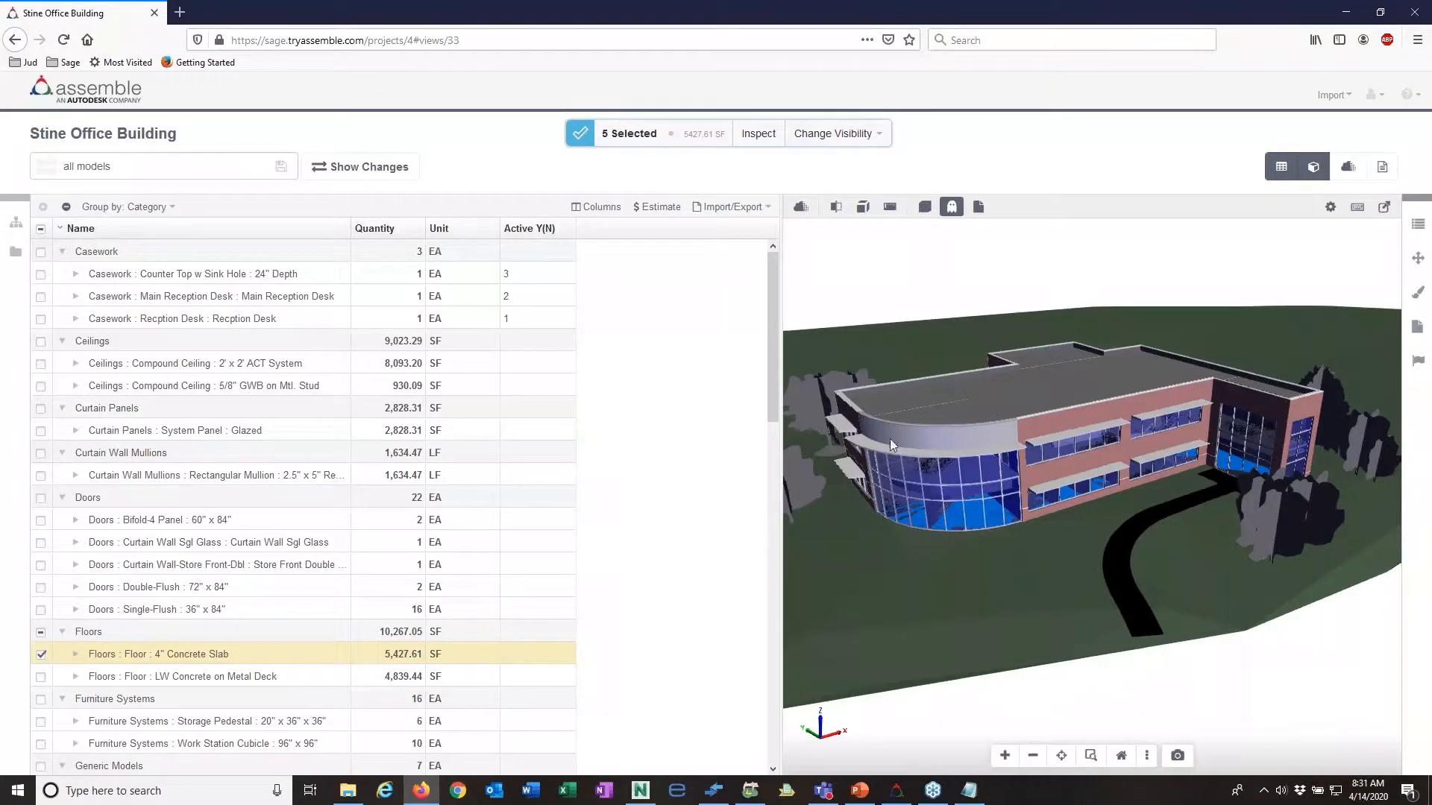
Step: Try the Explode control without separating the model, close it, and turn off the ghosted display
left_click(863, 208)
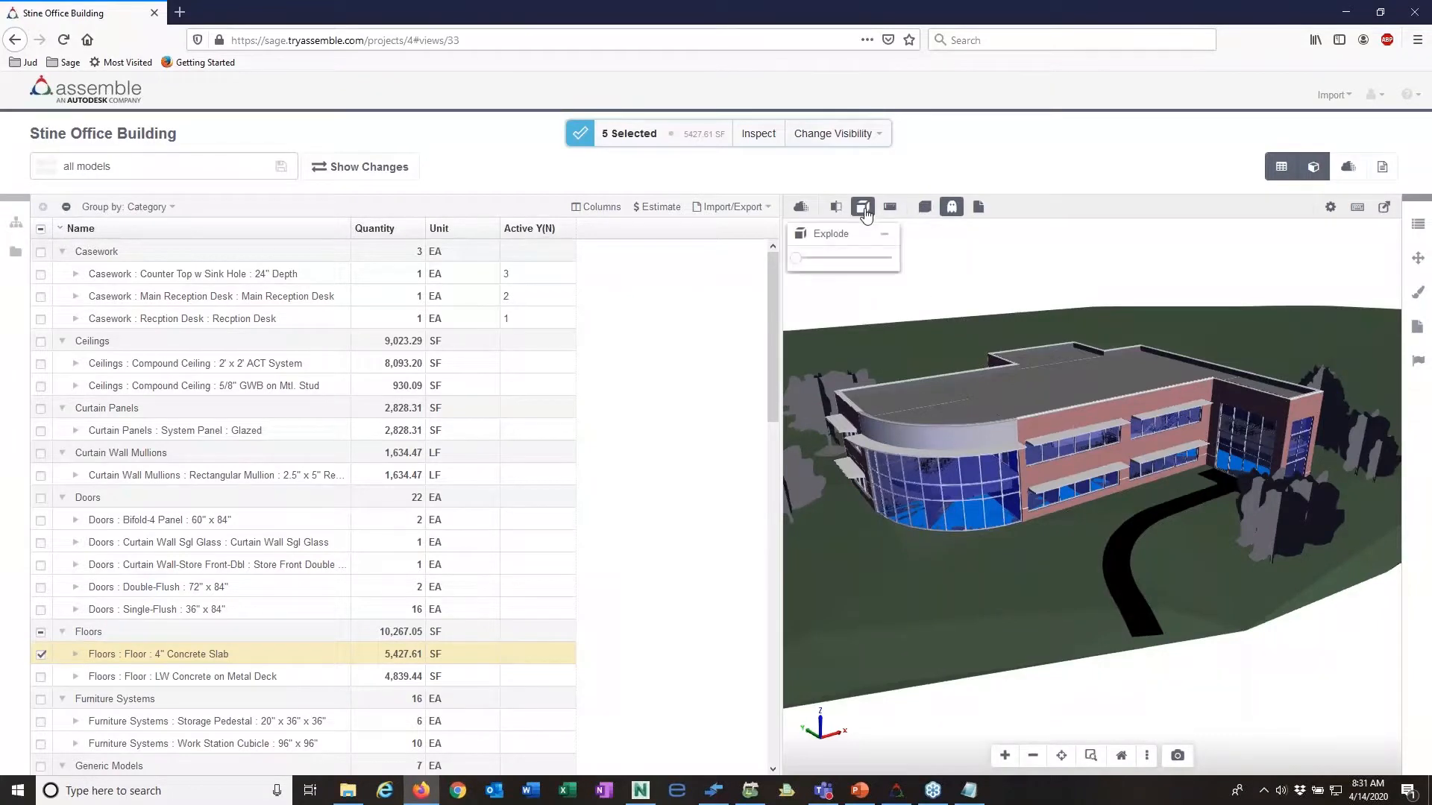
mouse_move(797, 265)
left_mouse_down()
mouse_move(861, 282)
mouse_move(793, 284)
left_mouse_up()
left_click(863, 207)
left_click(954, 207)
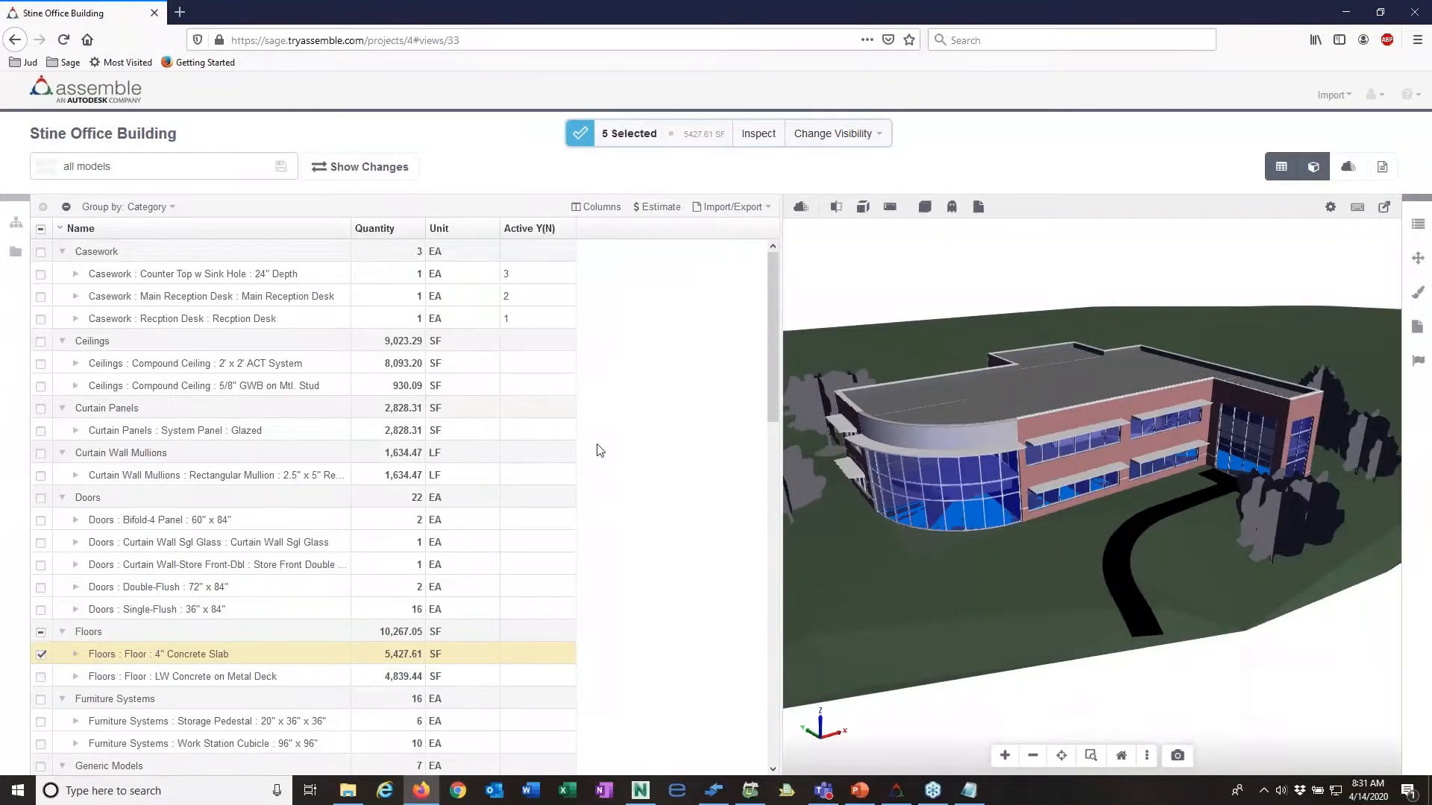
Step: Expand the Bifold-4 Panel and Double-Flush doors, select the first 72" x 84" Double-Flush door, and show its Assemble properties
scroll(597, 479, "down", 8)
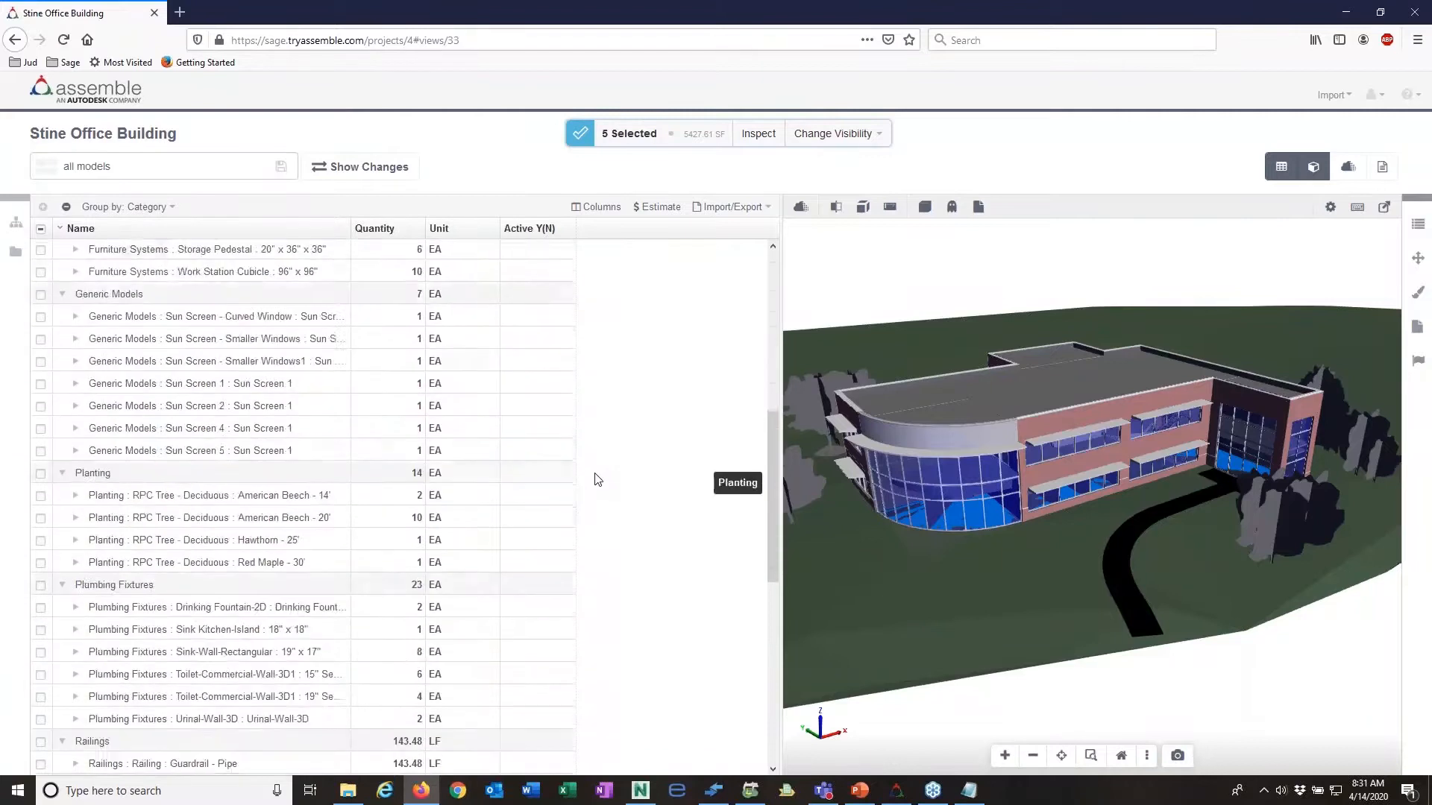
scroll(597, 479, "up", 6)
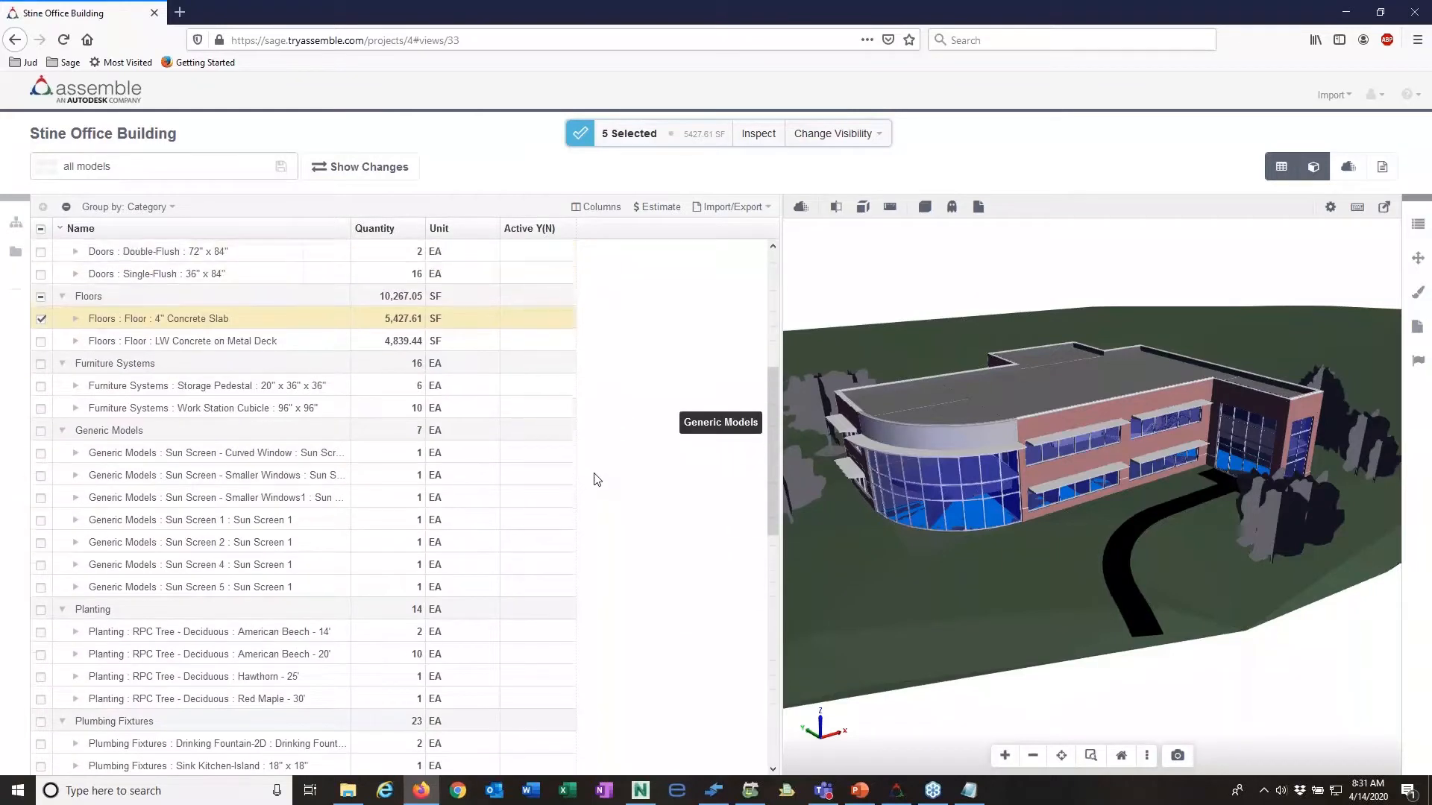
scroll(598, 478, "up", 1)
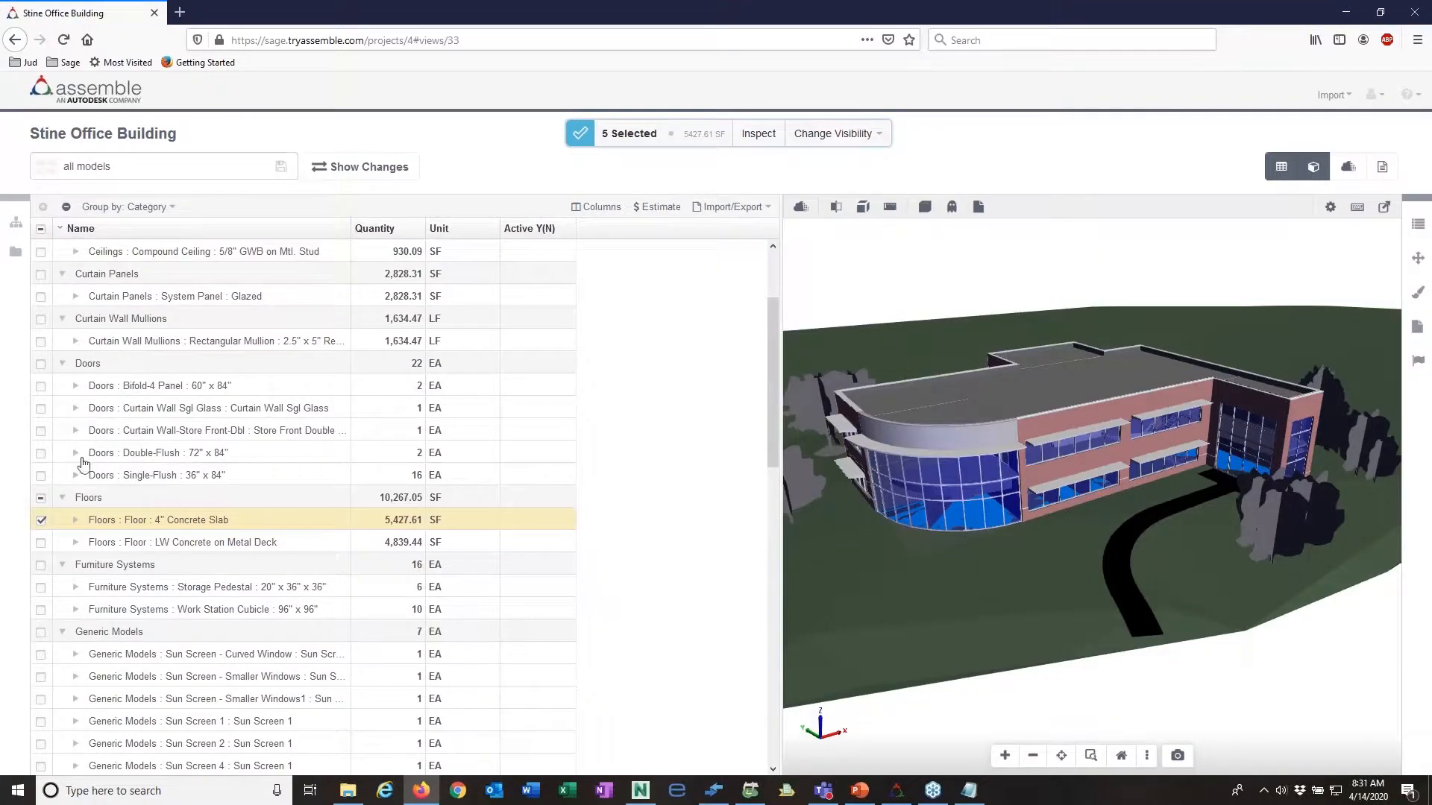
left_click(75, 386)
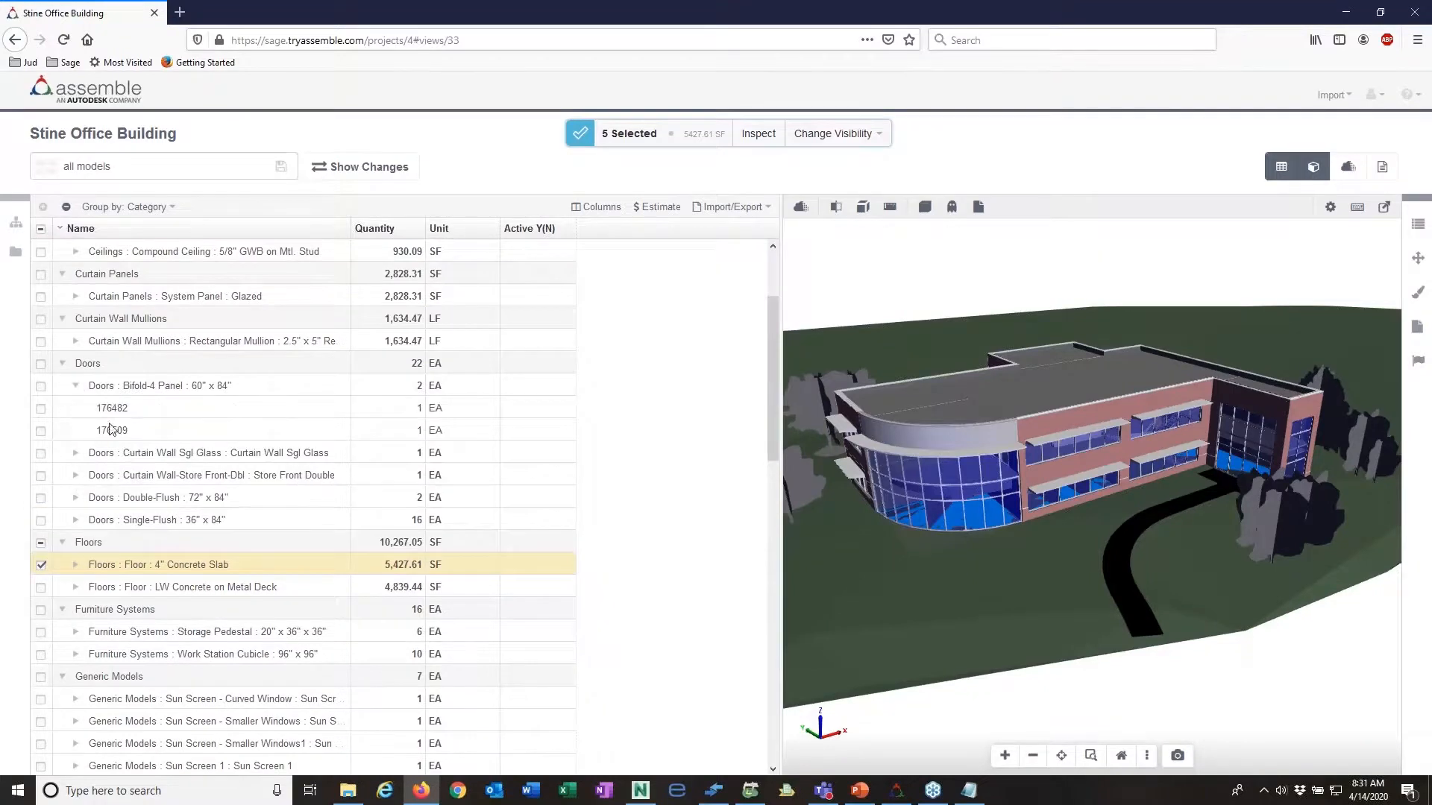
left_click(75, 498)
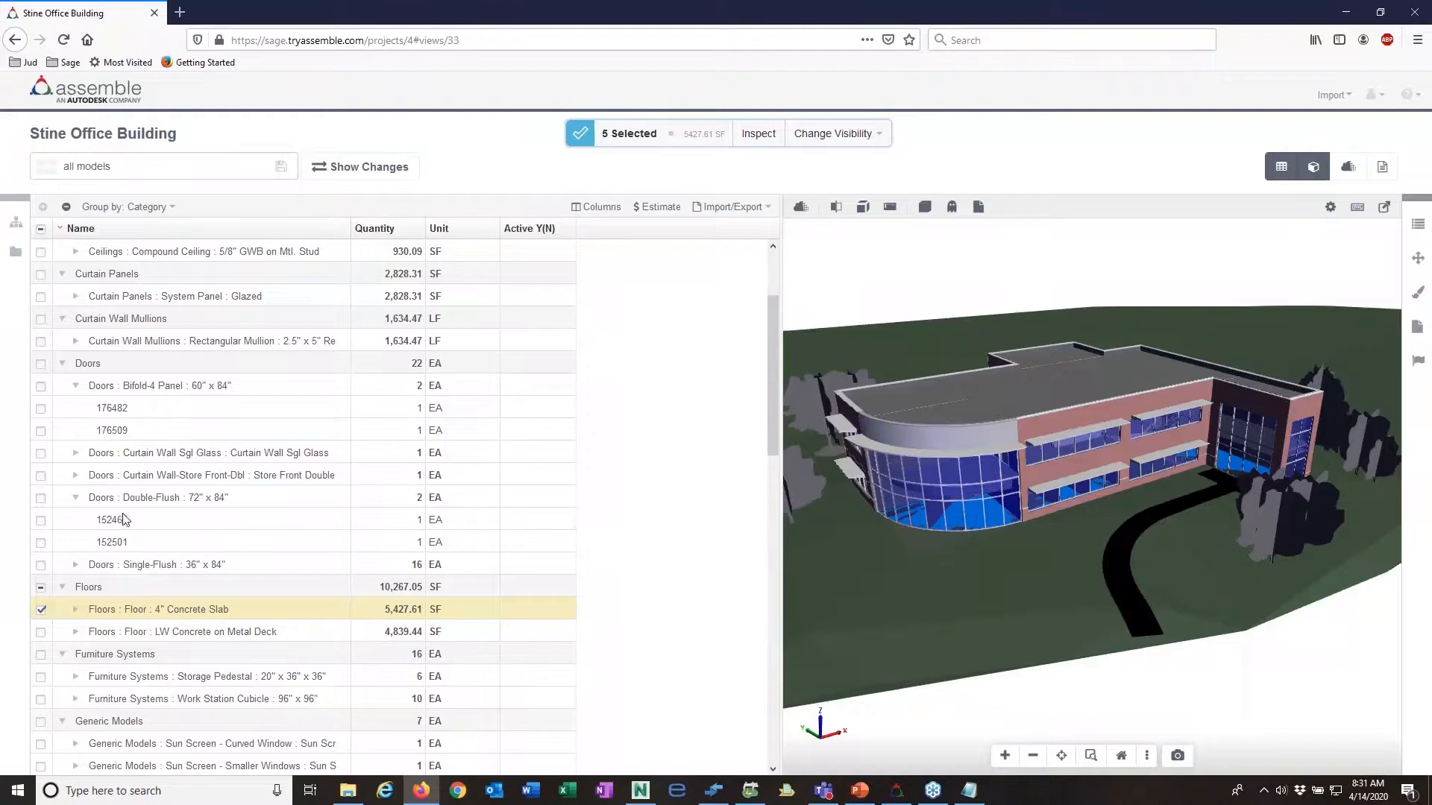
left_click(127, 521)
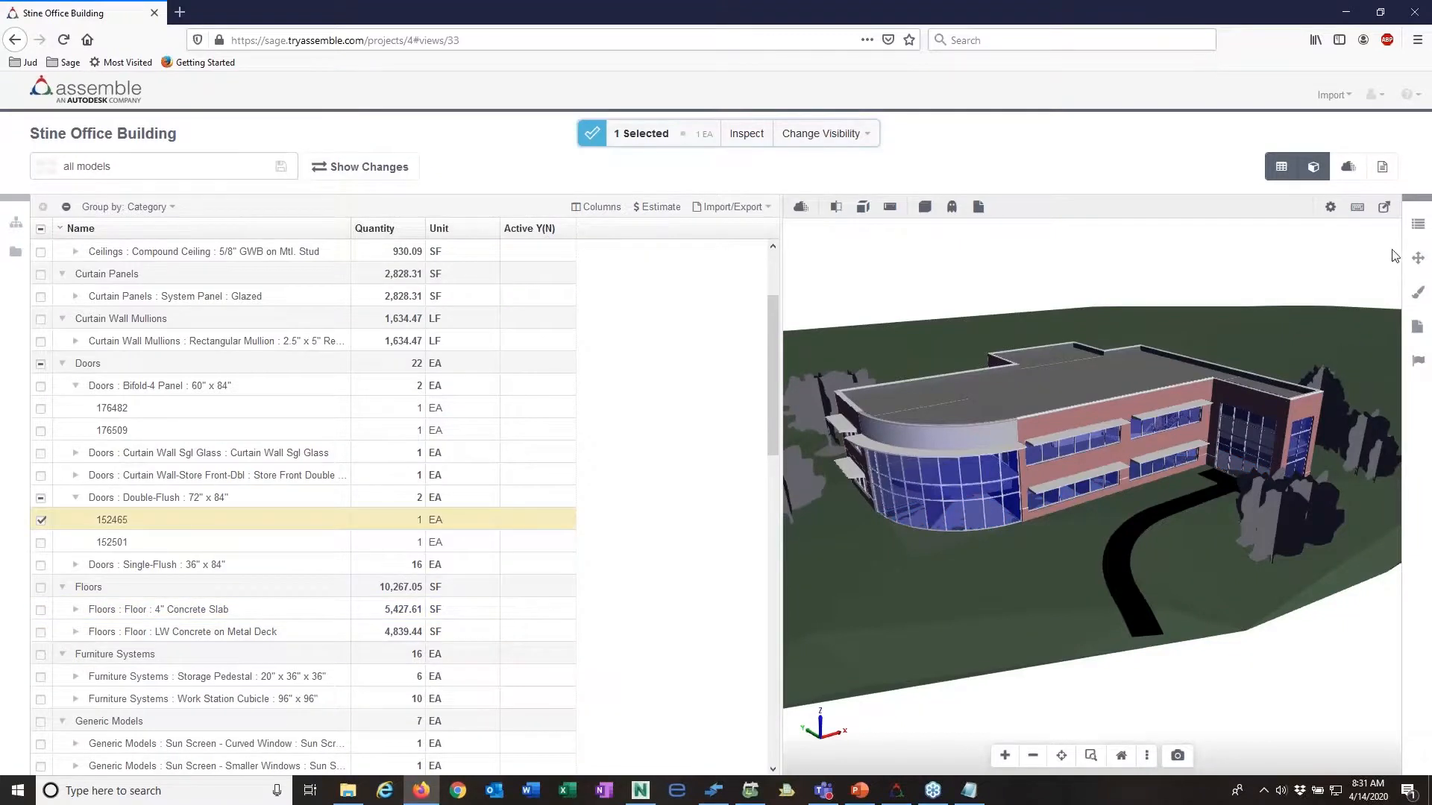
left_click(1418, 225)
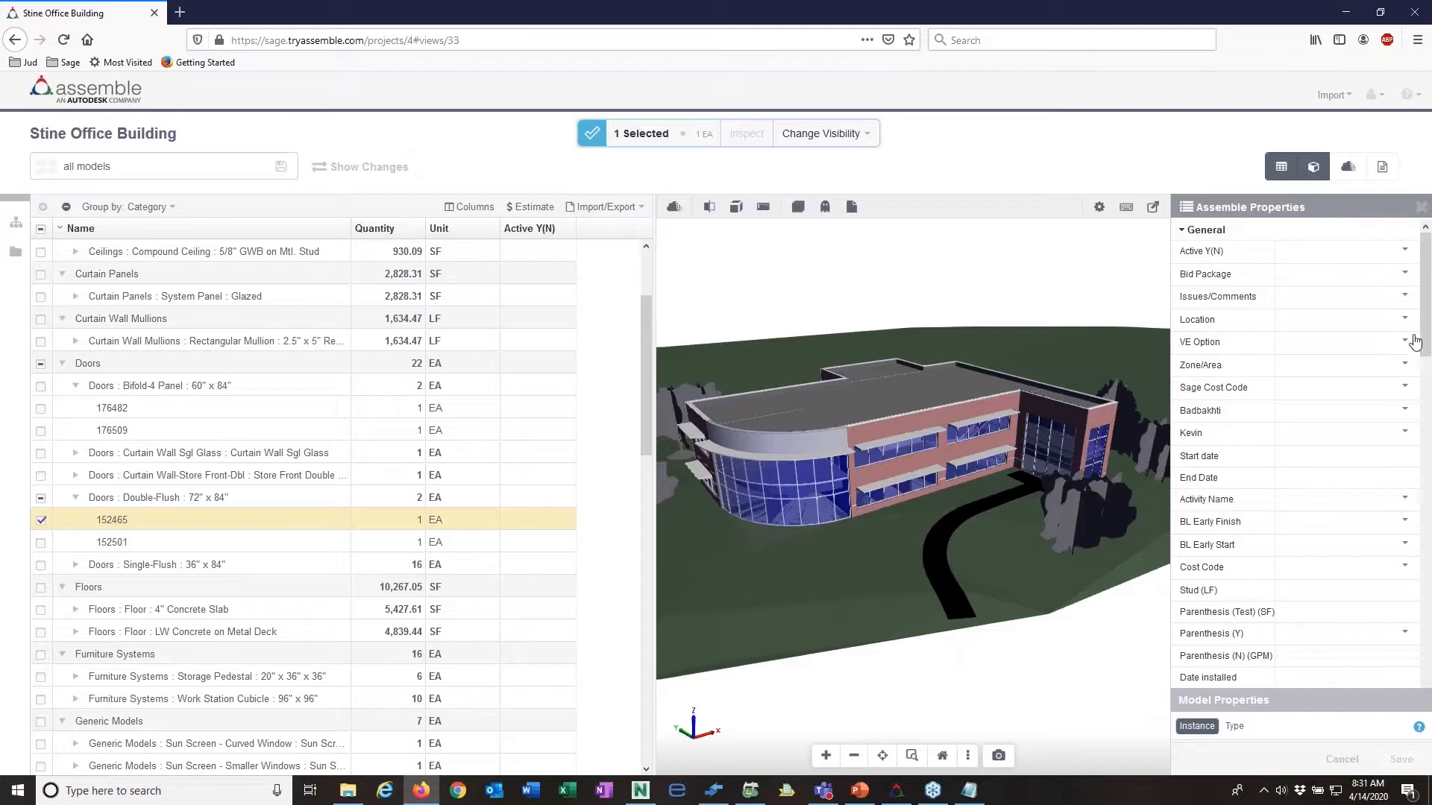
Step: Review the selected door's Assemble and model properties, checking whether the Family and Type and Frame Finish values can be edited
left_click_drag(1428, 265, 1430, 536)
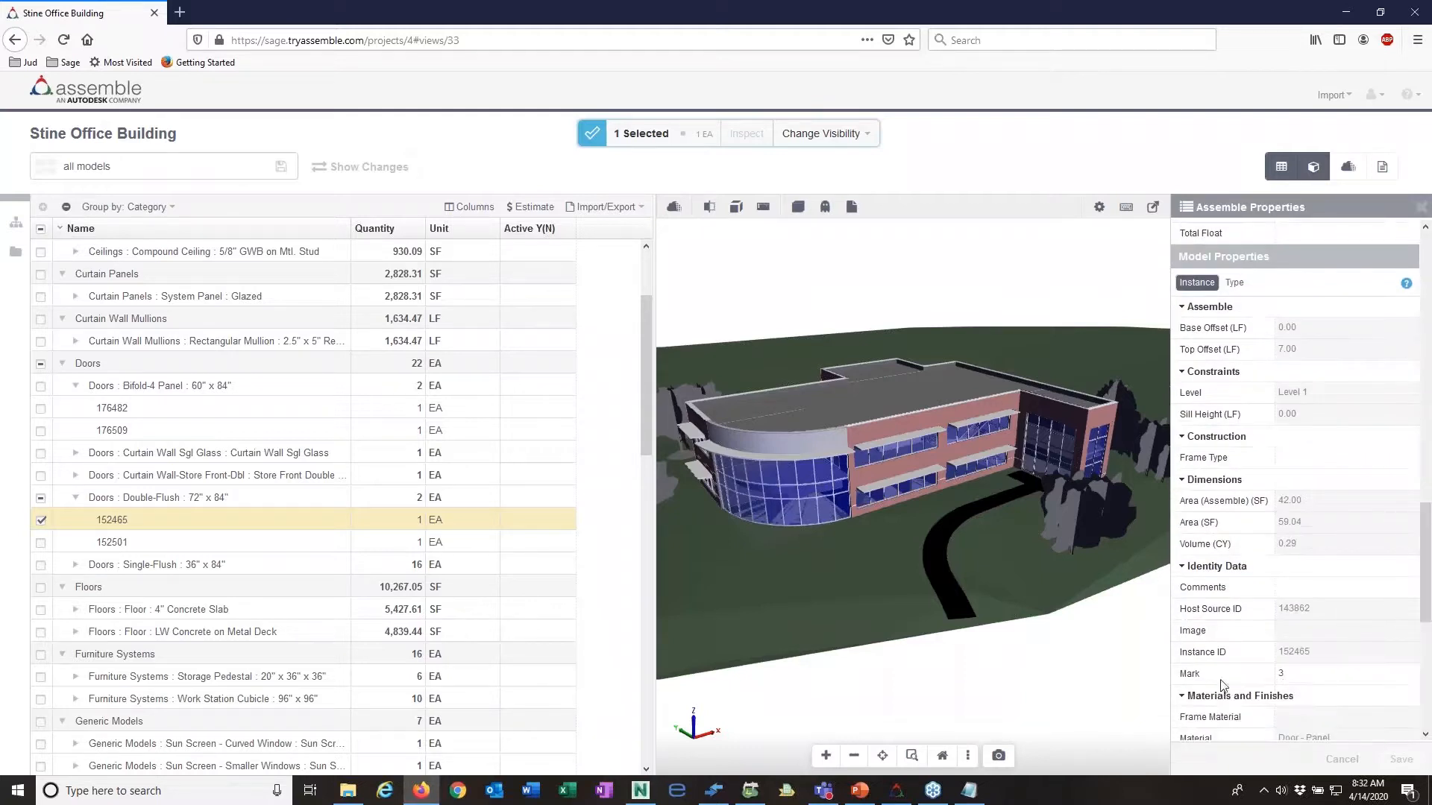
left_click_drag(1425, 563, 1425, 289)
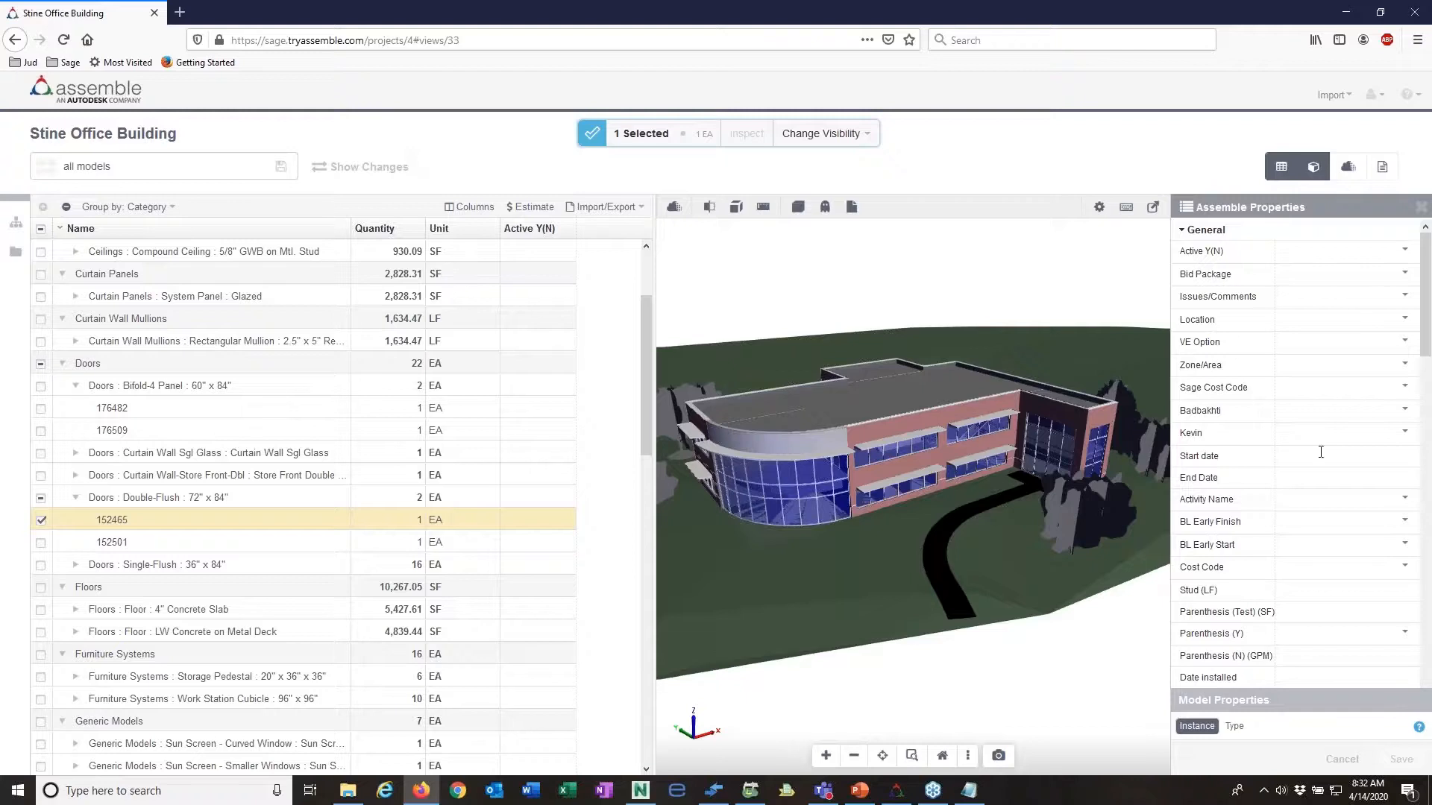
left_click_drag(1425, 339, 1427, 622)
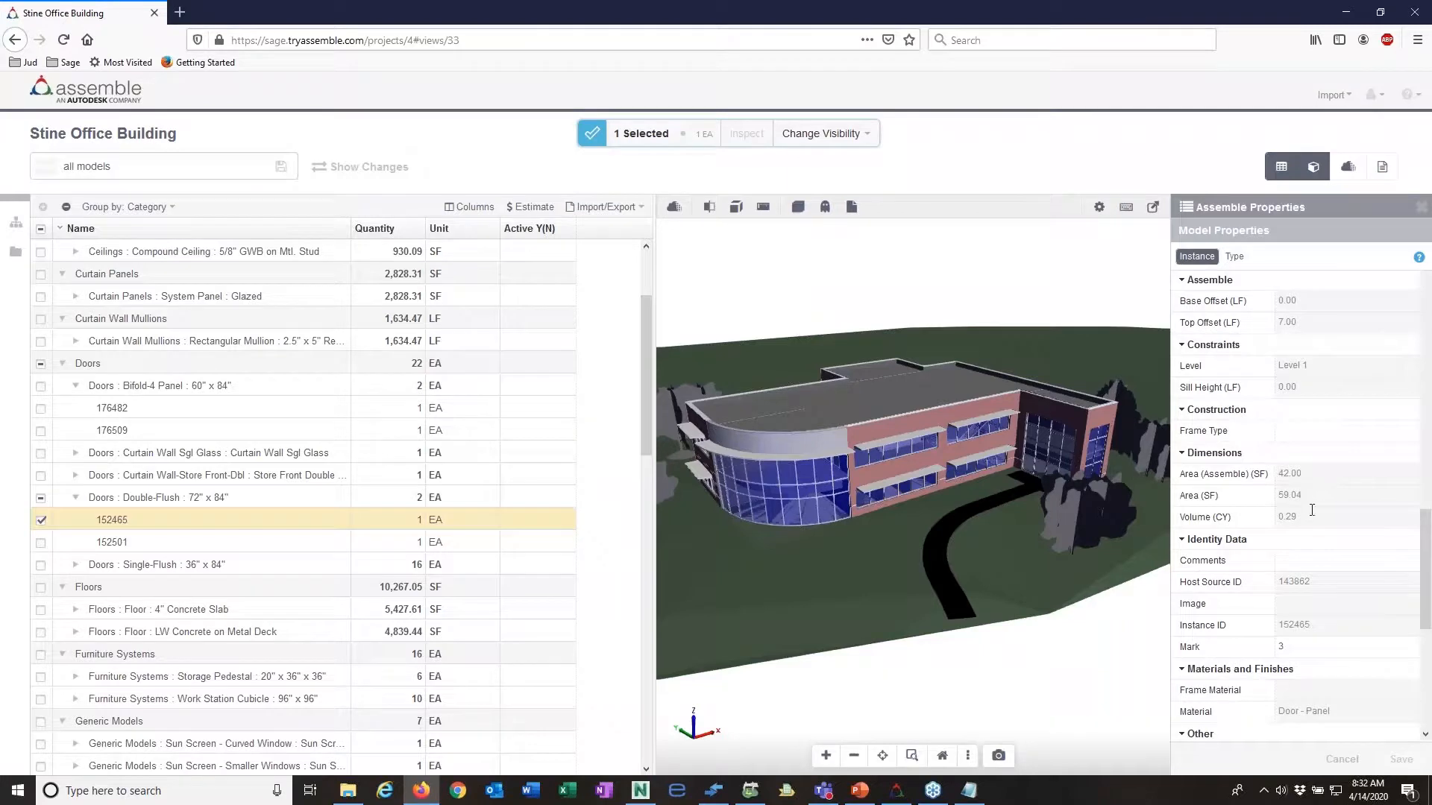
scroll(1301, 607, "down", 4)
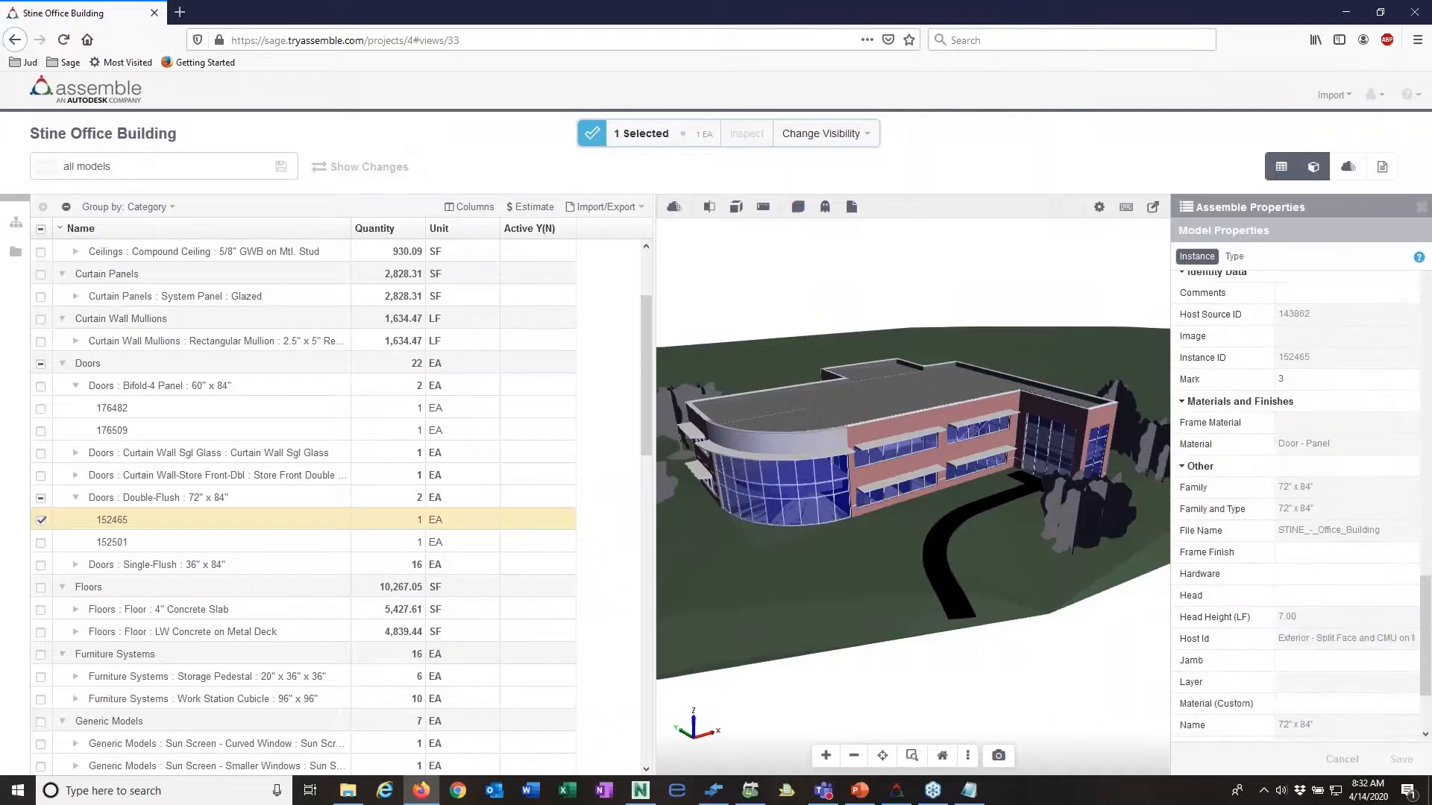
left_click(1309, 508)
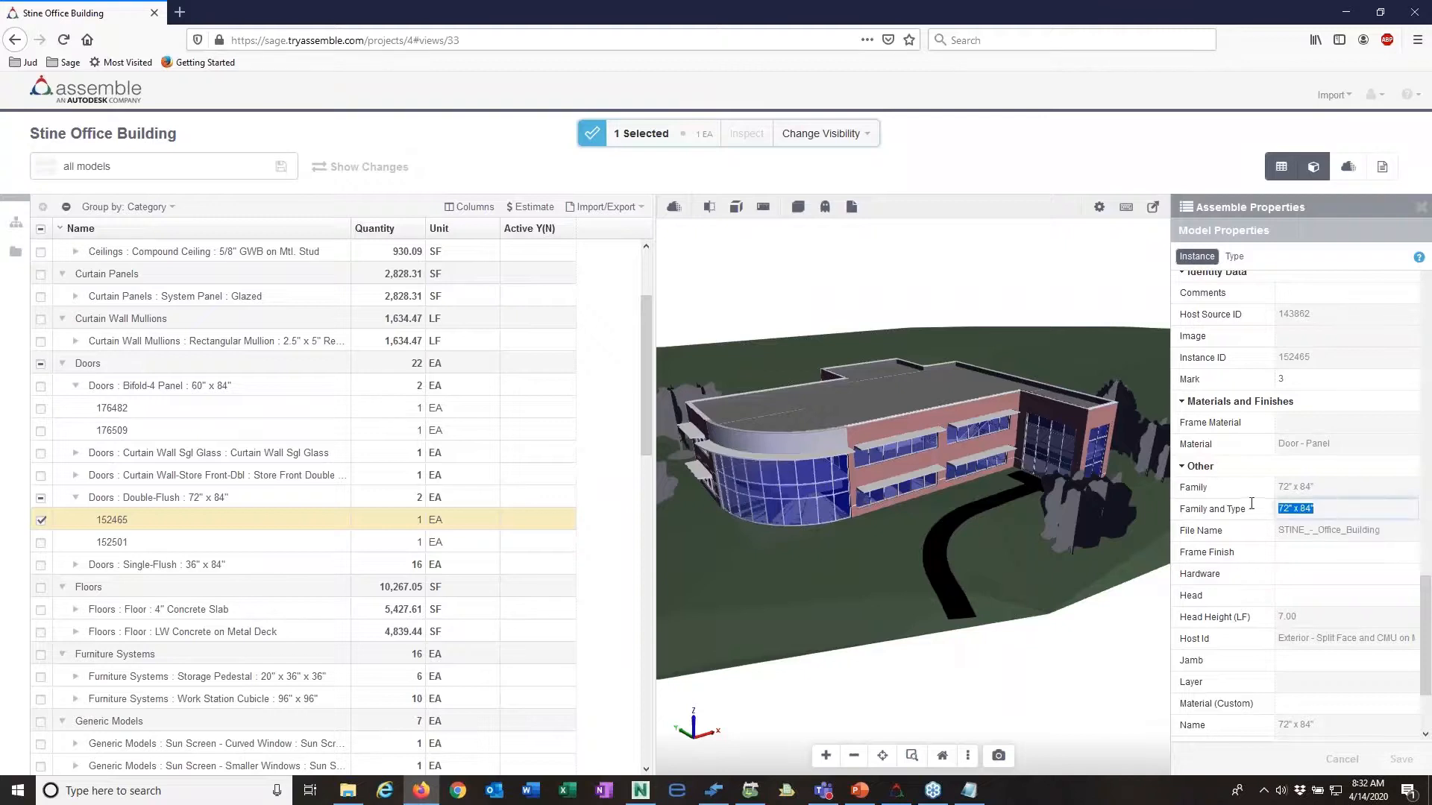
left_click(1295, 552)
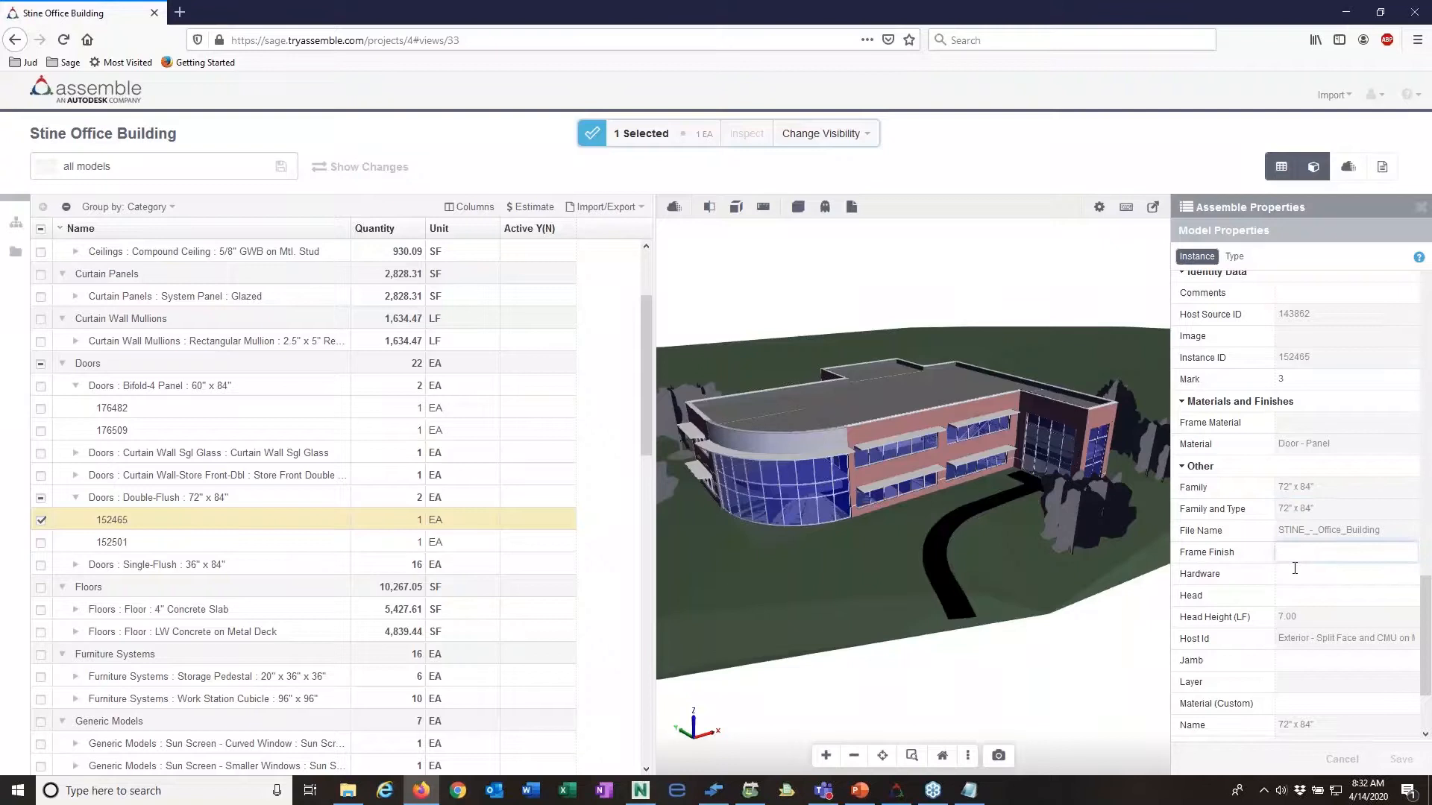
Step: Try entering 7284 as the selected door's Sage Door Size without saving it
scroll(1294, 599, "up", 5)
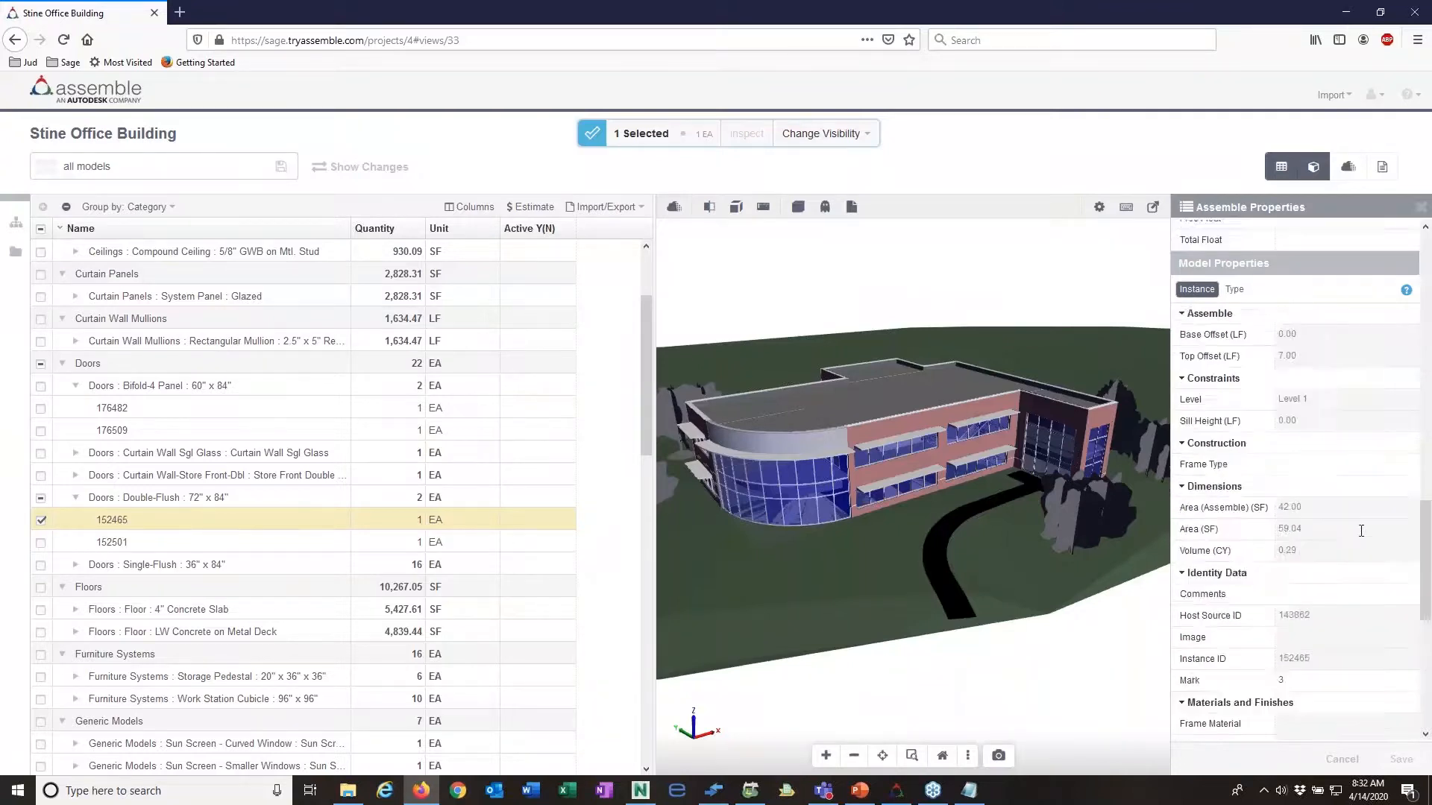
scroll(1360, 531, "up", 4)
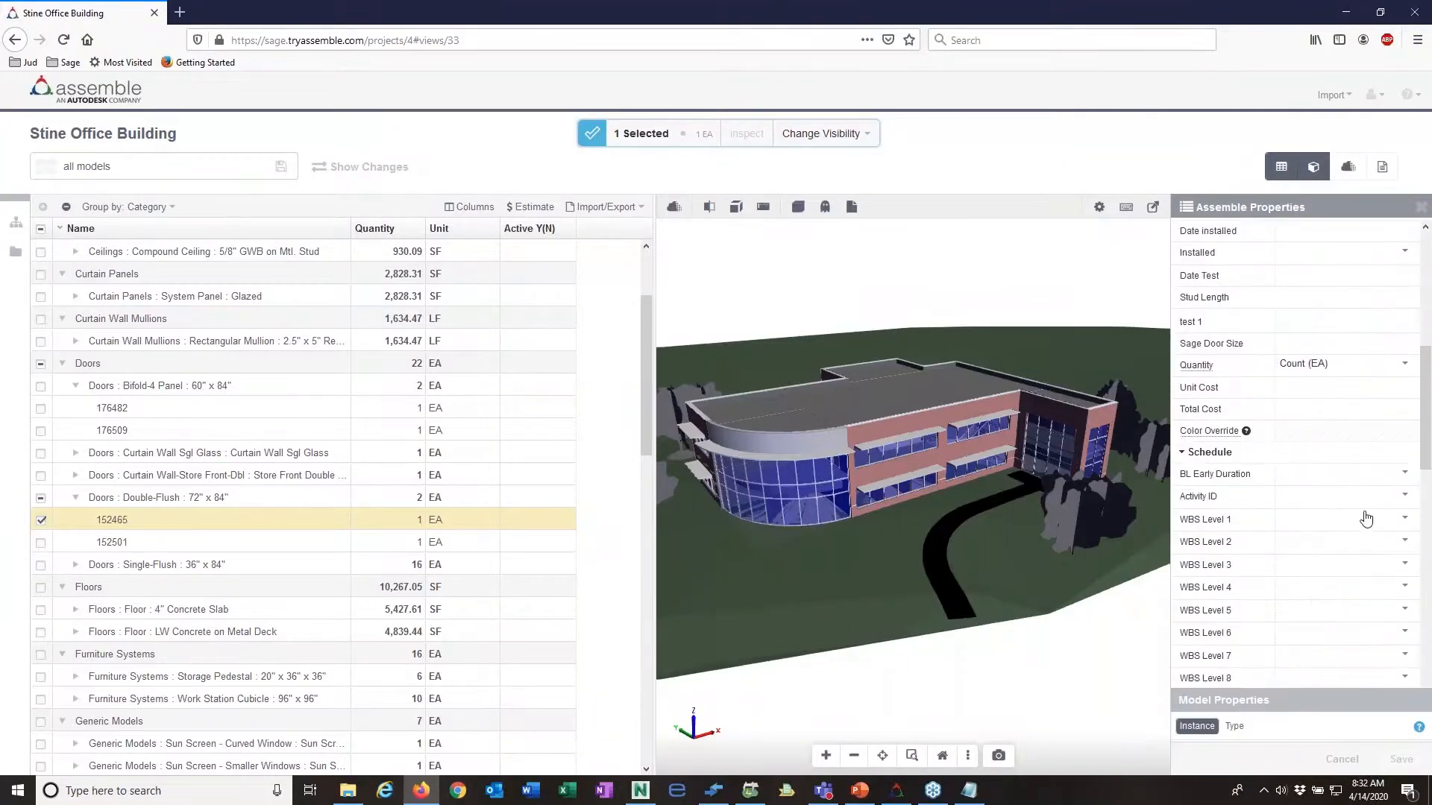
scroll(1366, 503, "up", 3)
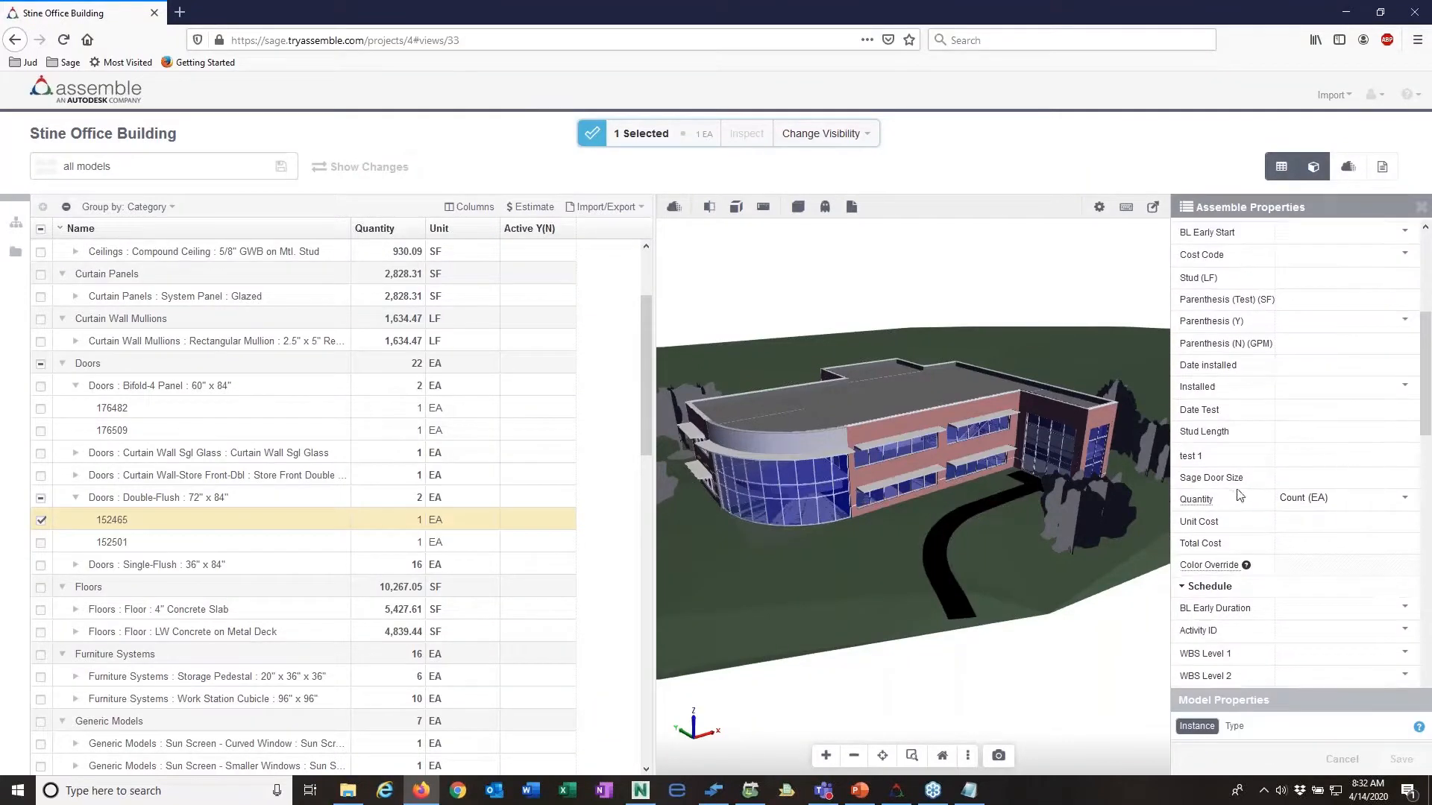
left_click(1299, 478)
type("7284")
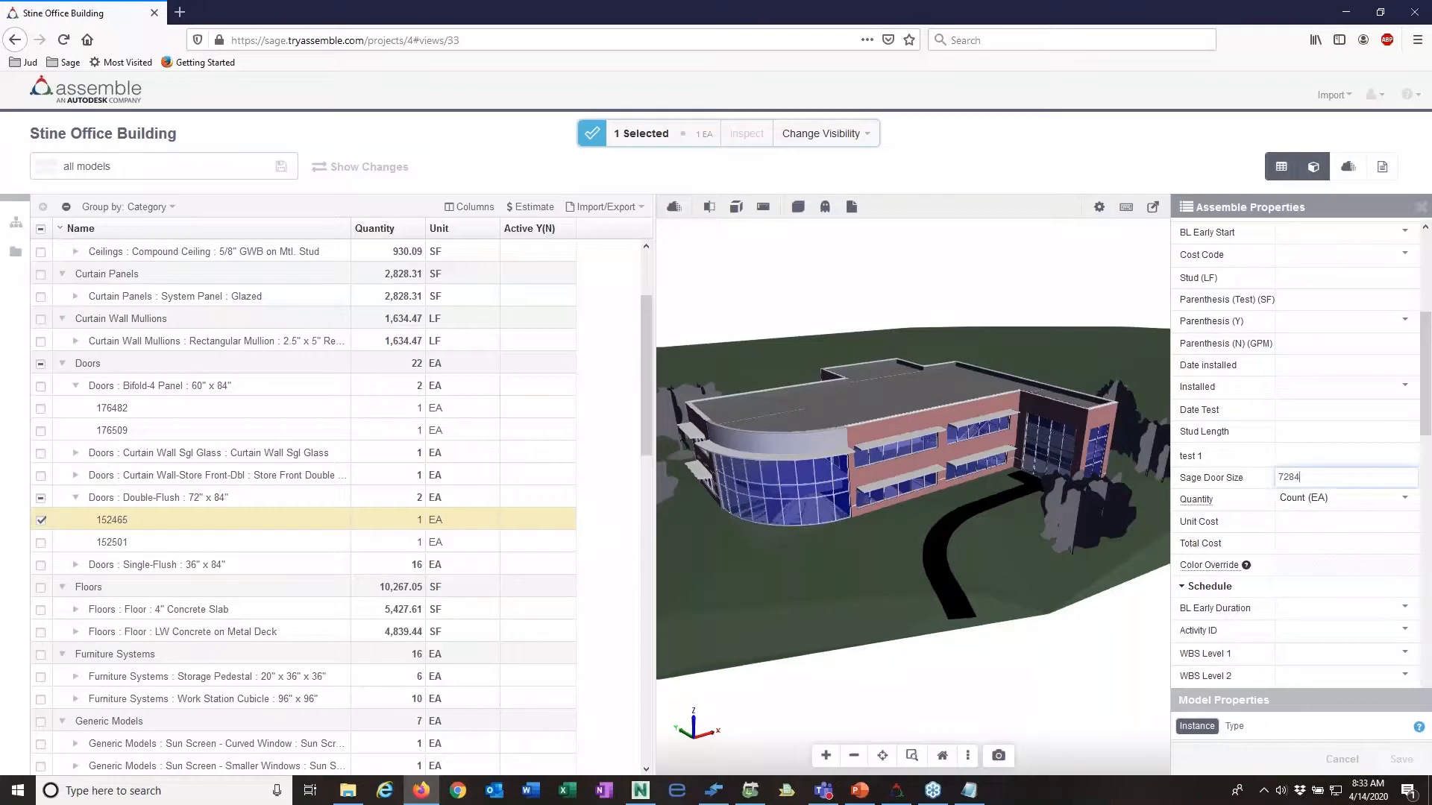
left_click(1302, 518)
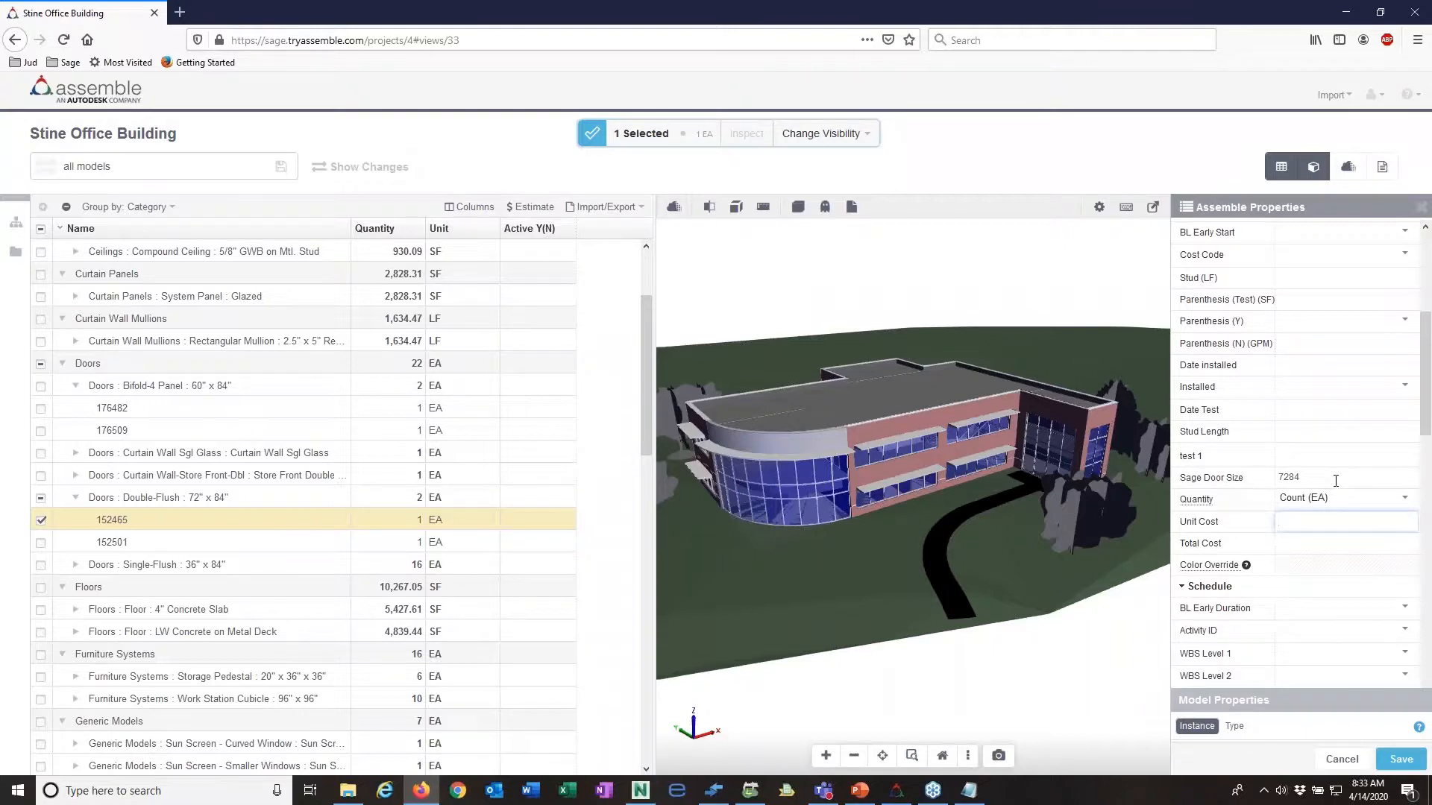
left_click_drag(1310, 478, 1271, 477)
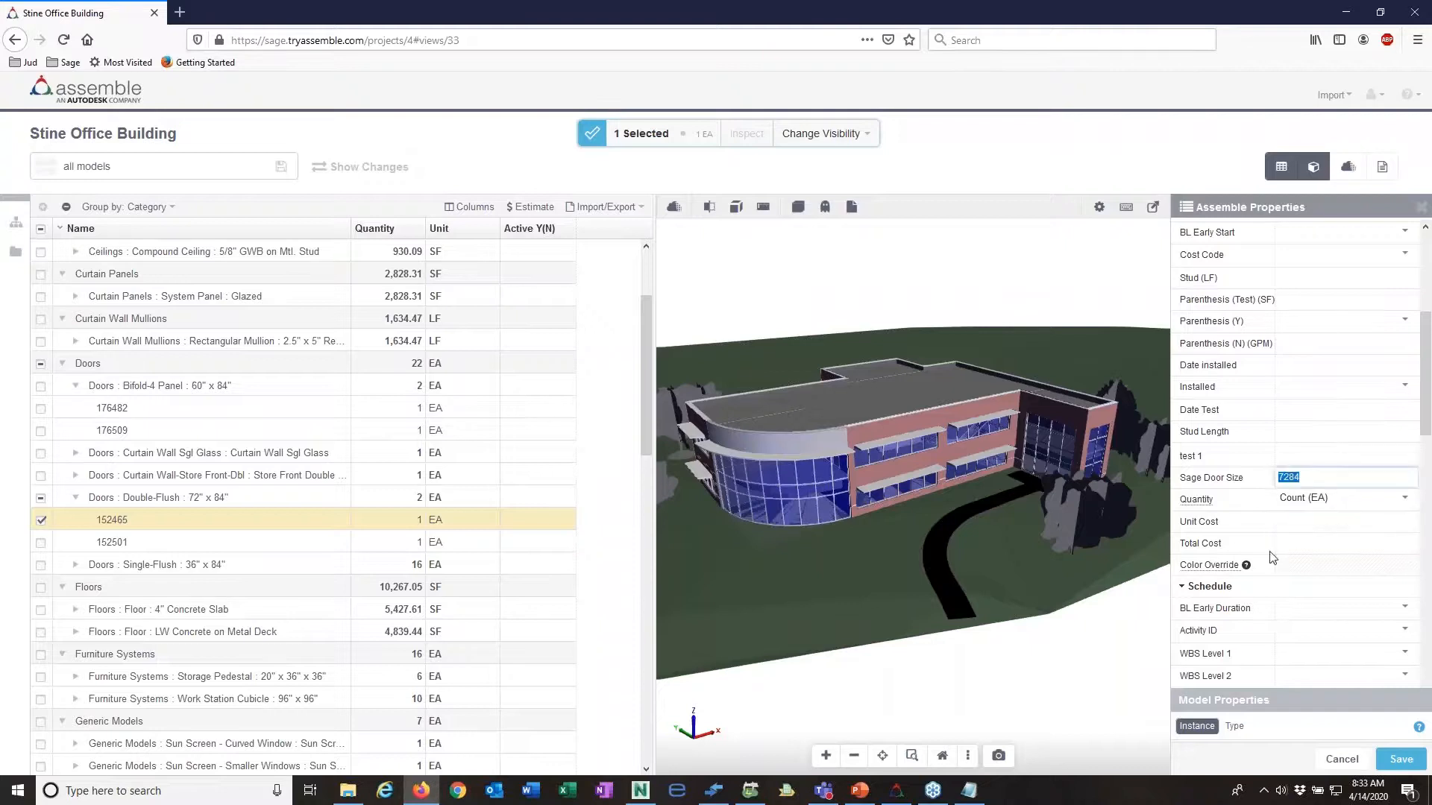
left_click(1164, 661)
Step: Return to the project's saved views and open the Walls view, discarding the unsaved property changes
left_click(15, 40)
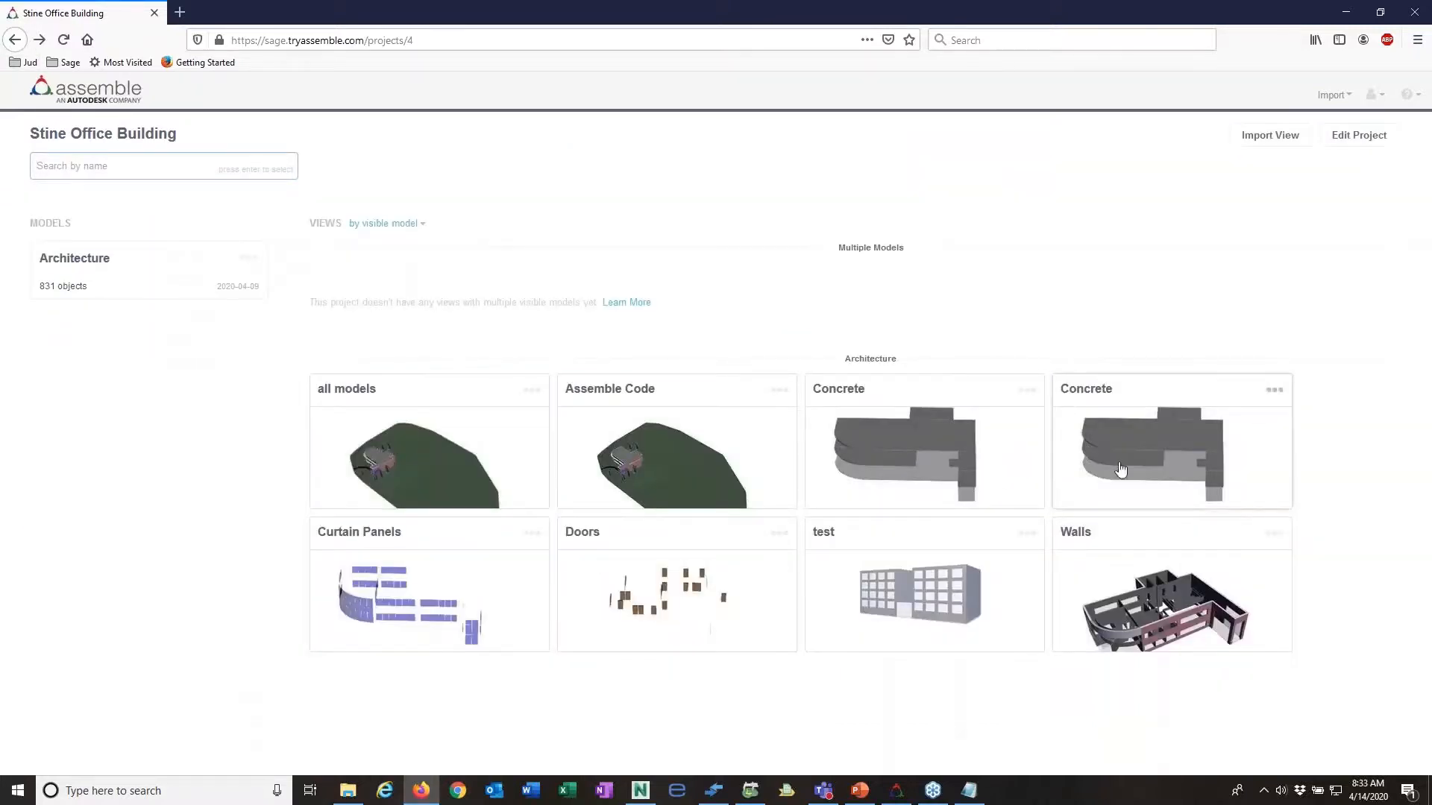
left_click(1179, 607)
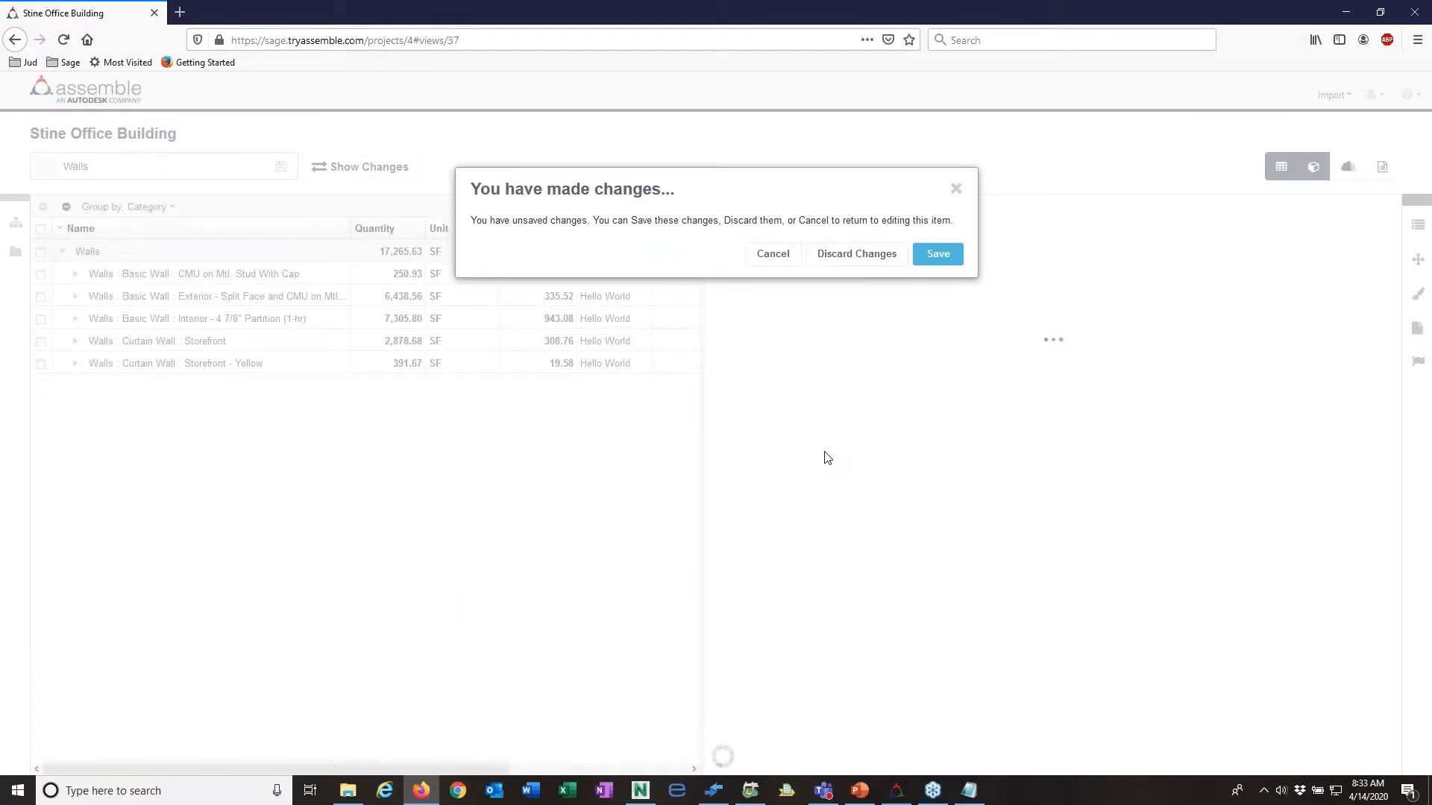
left_click(856, 254)
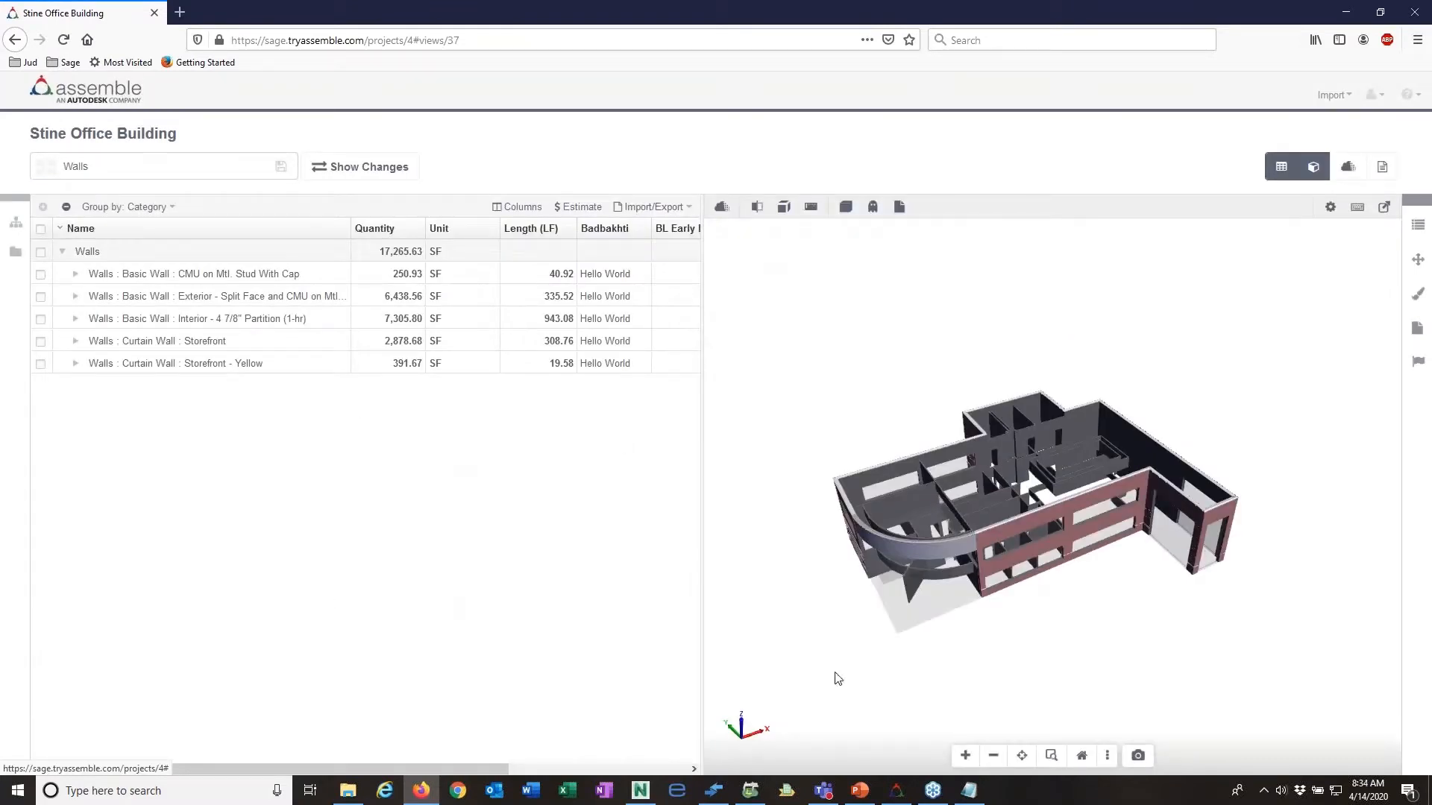
Step: Expand the "CMU on Mtl. Stud With Cap" basic wall and select its individual object to show its Assemble properties
left_click_drag(906, 571, 859, 538)
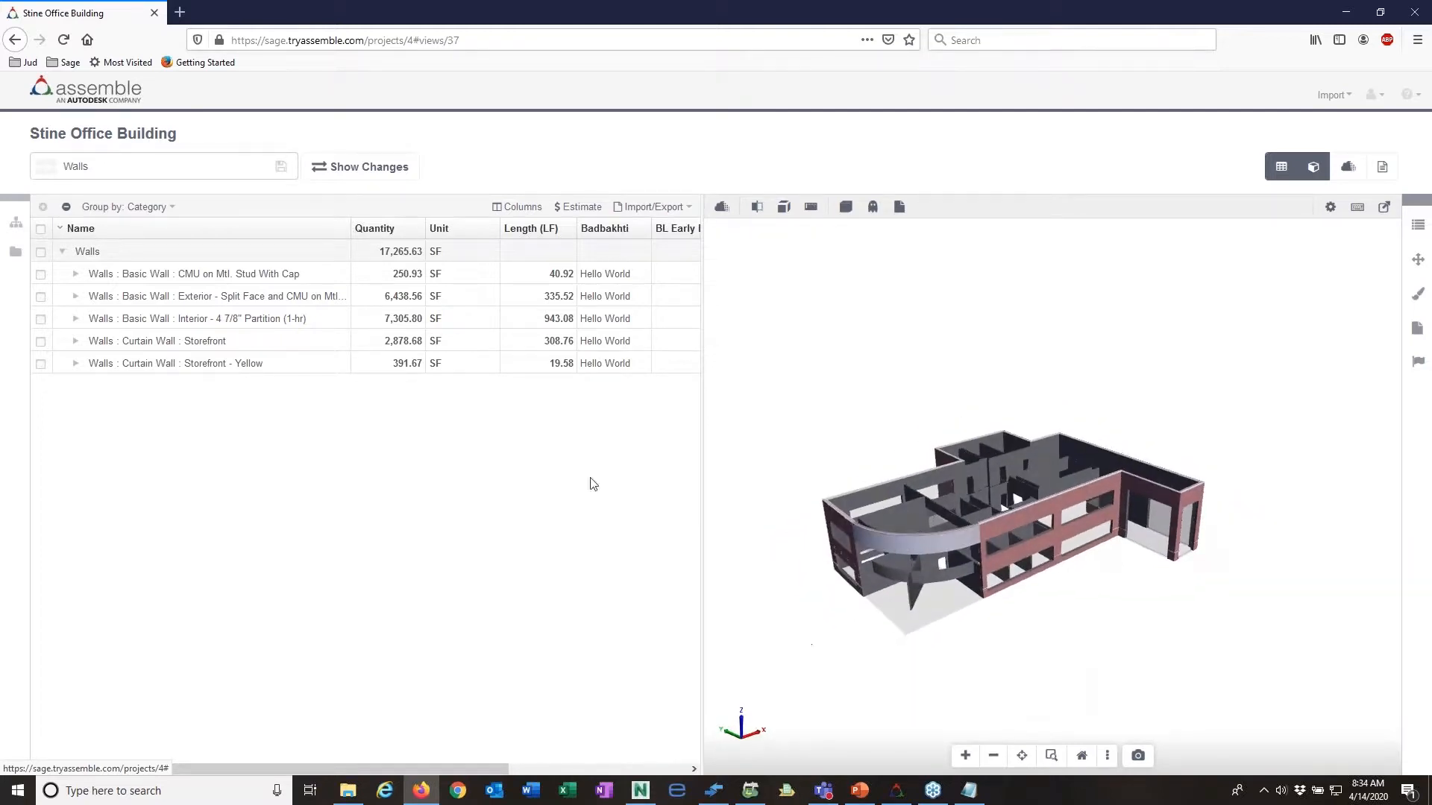
left_click(76, 274)
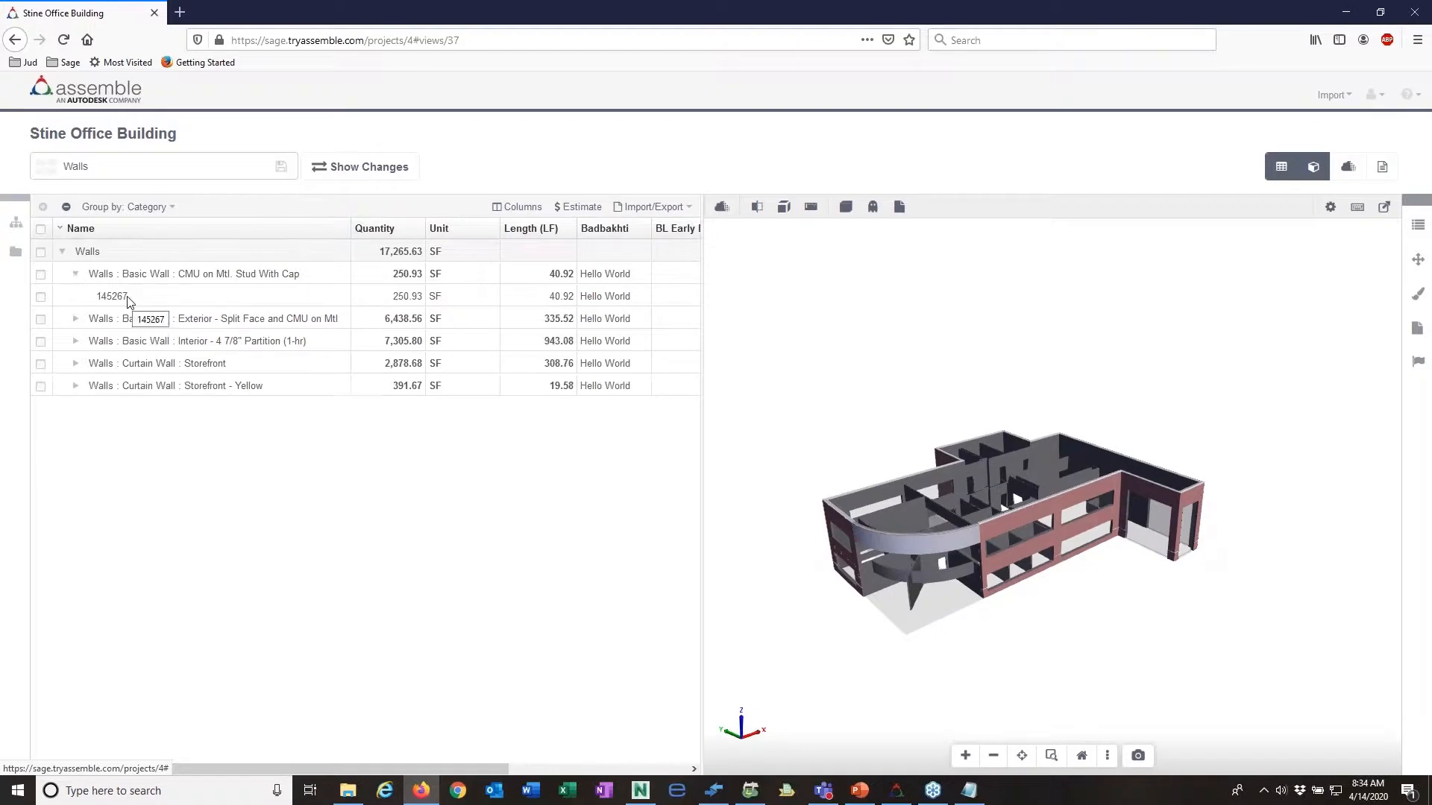
left_click(128, 299)
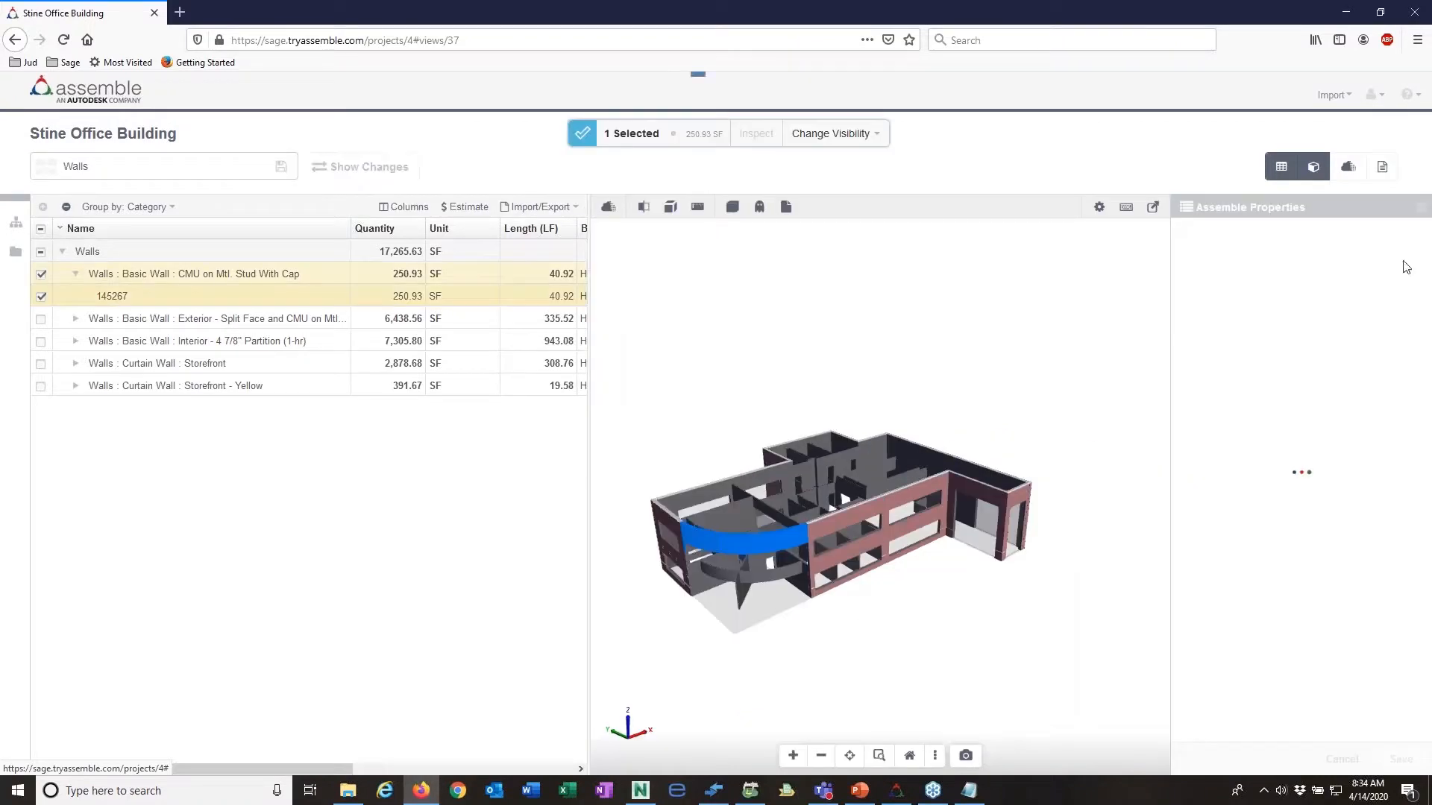
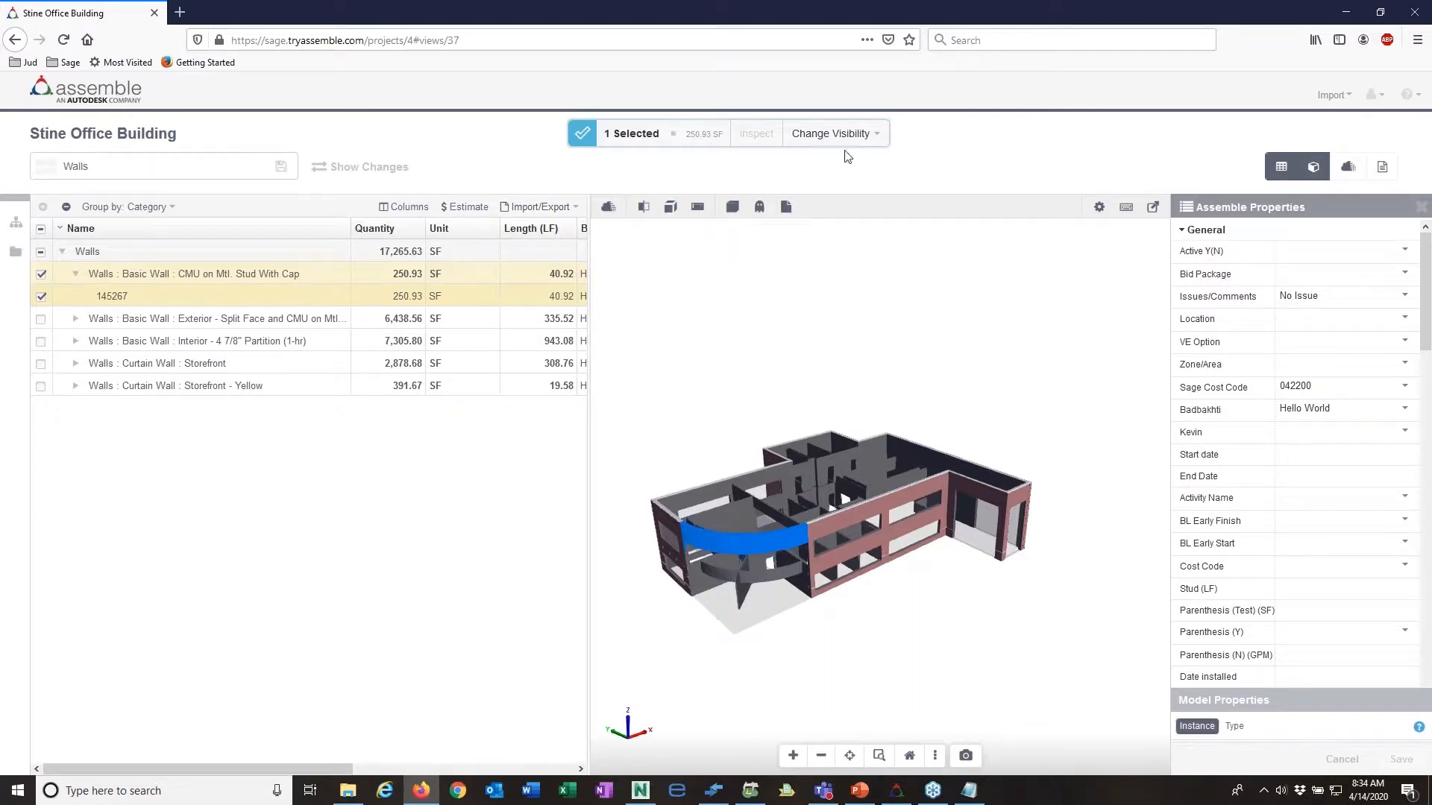
Step: Switch to Assemble eTakeOff Bridge showing the Walls view and place the eTakeoff Bridge window beside it
left_click(897, 792)
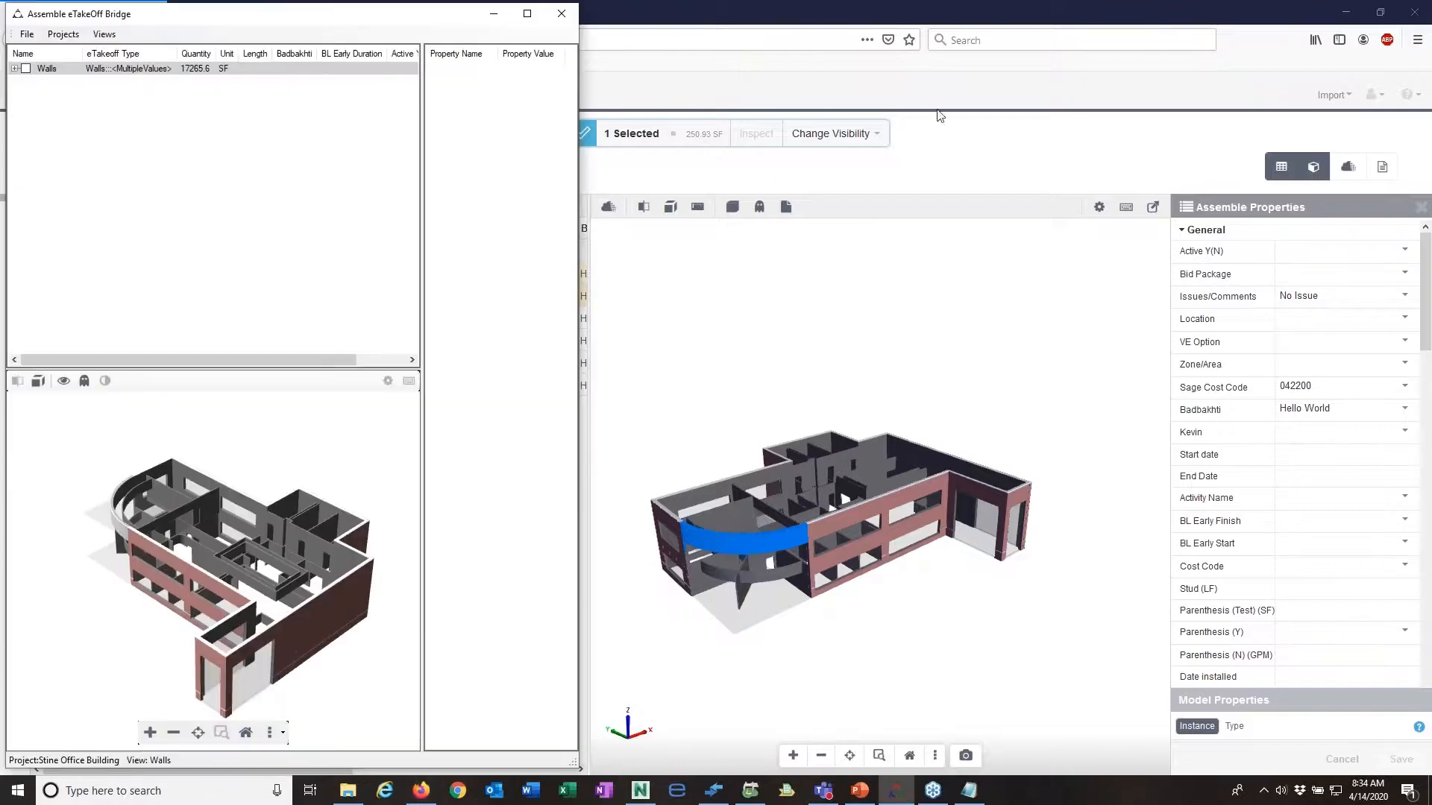
left_click(714, 792)
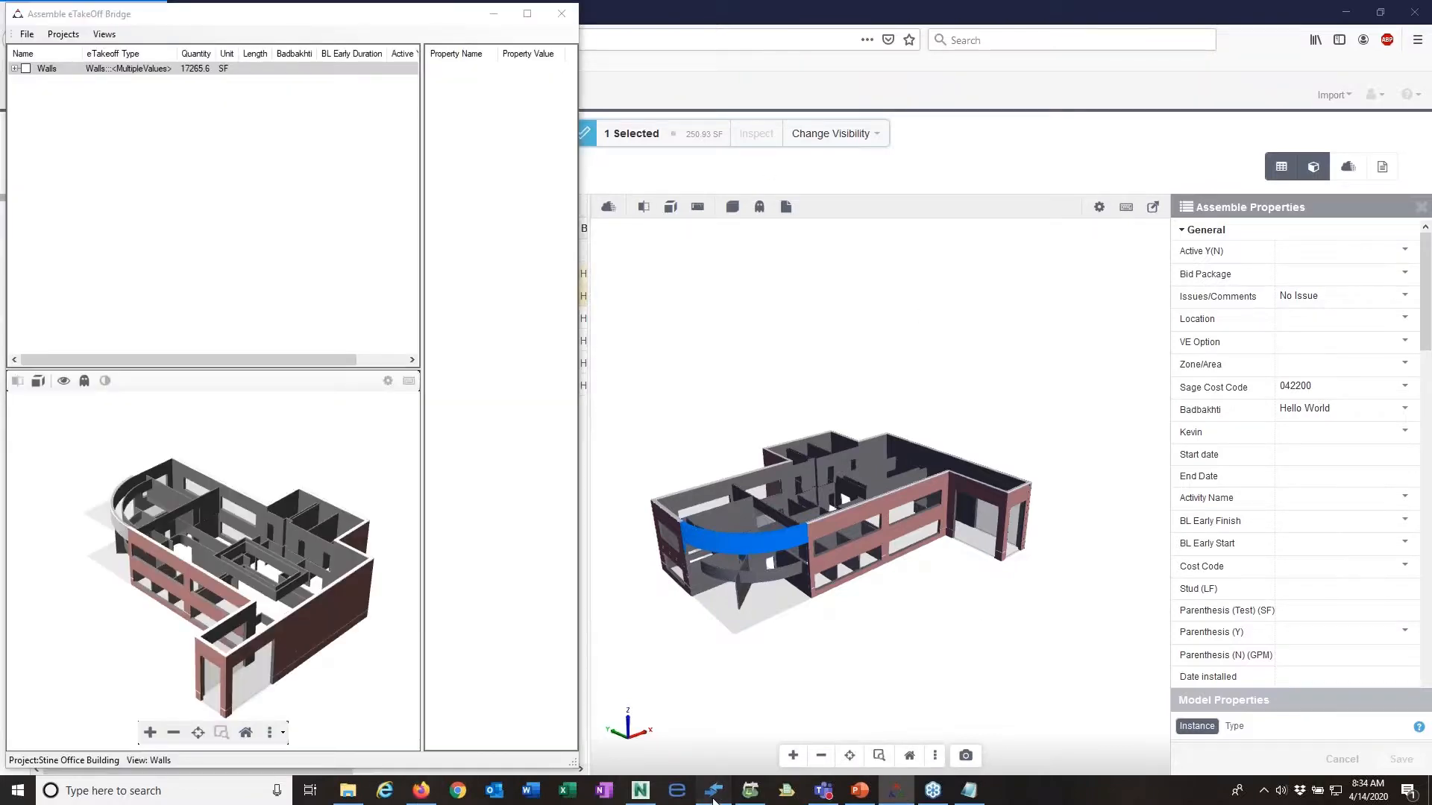
left_click_drag(730, 33, 807, 20)
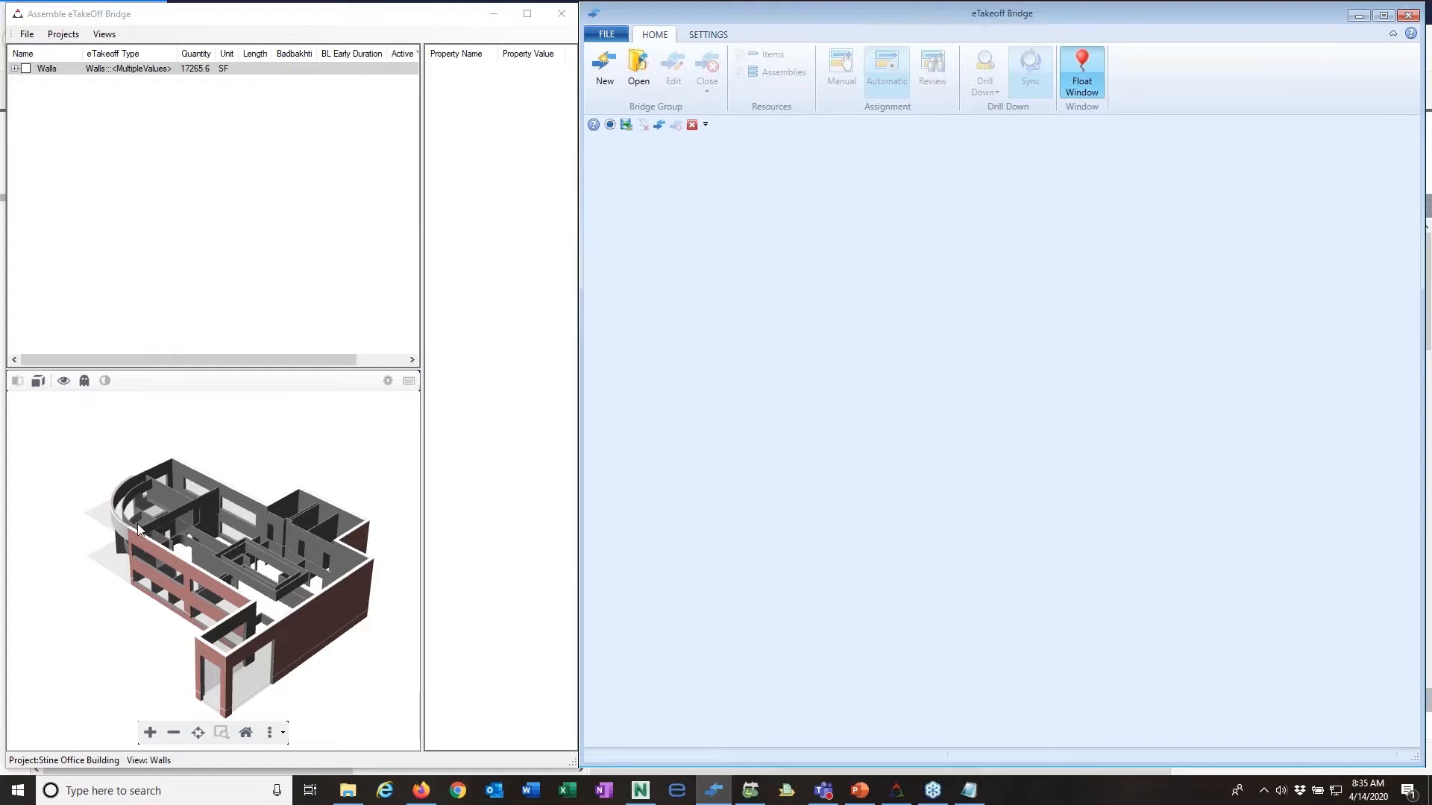
left_click_drag(139, 528, 223, 508)
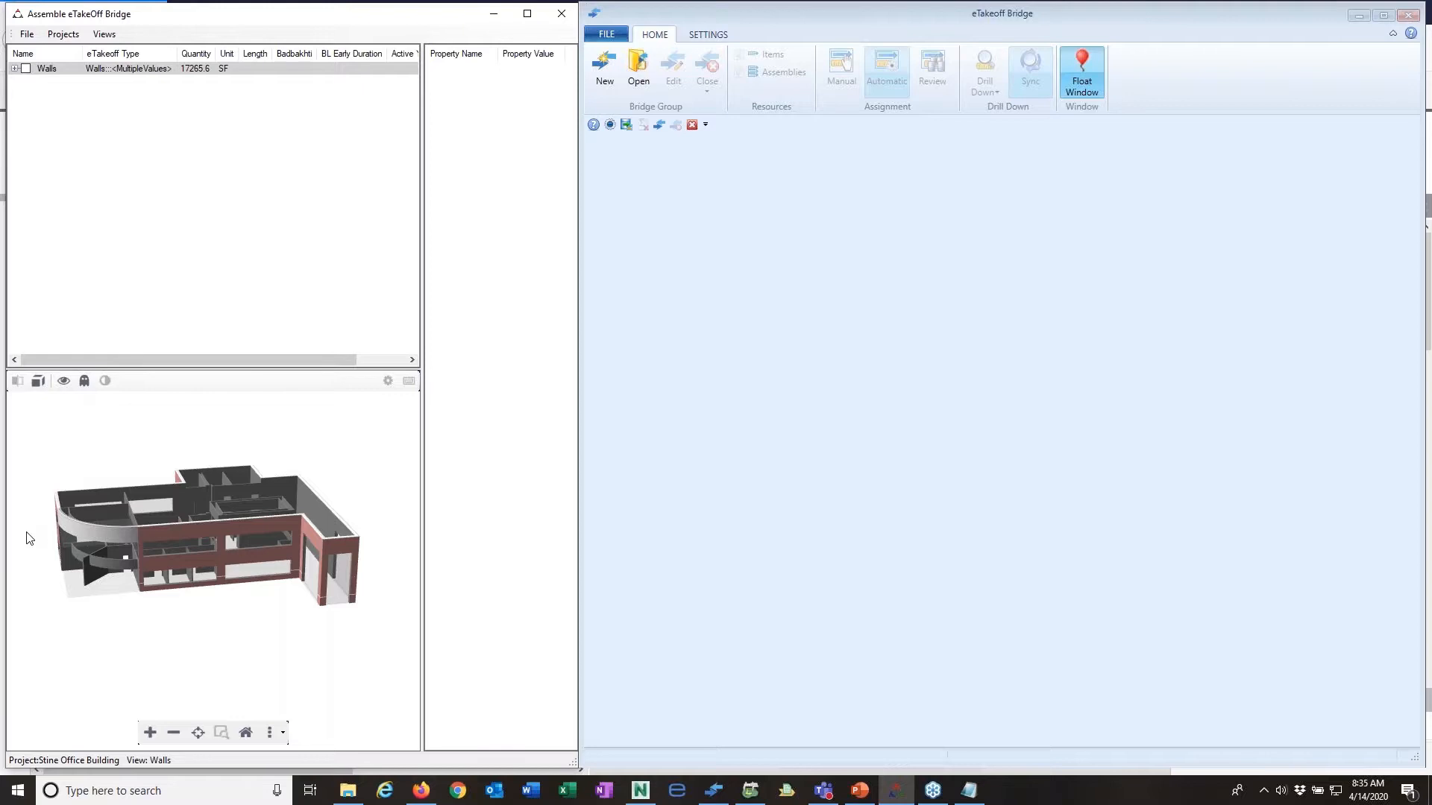
scroll(29, 538, "up", 3)
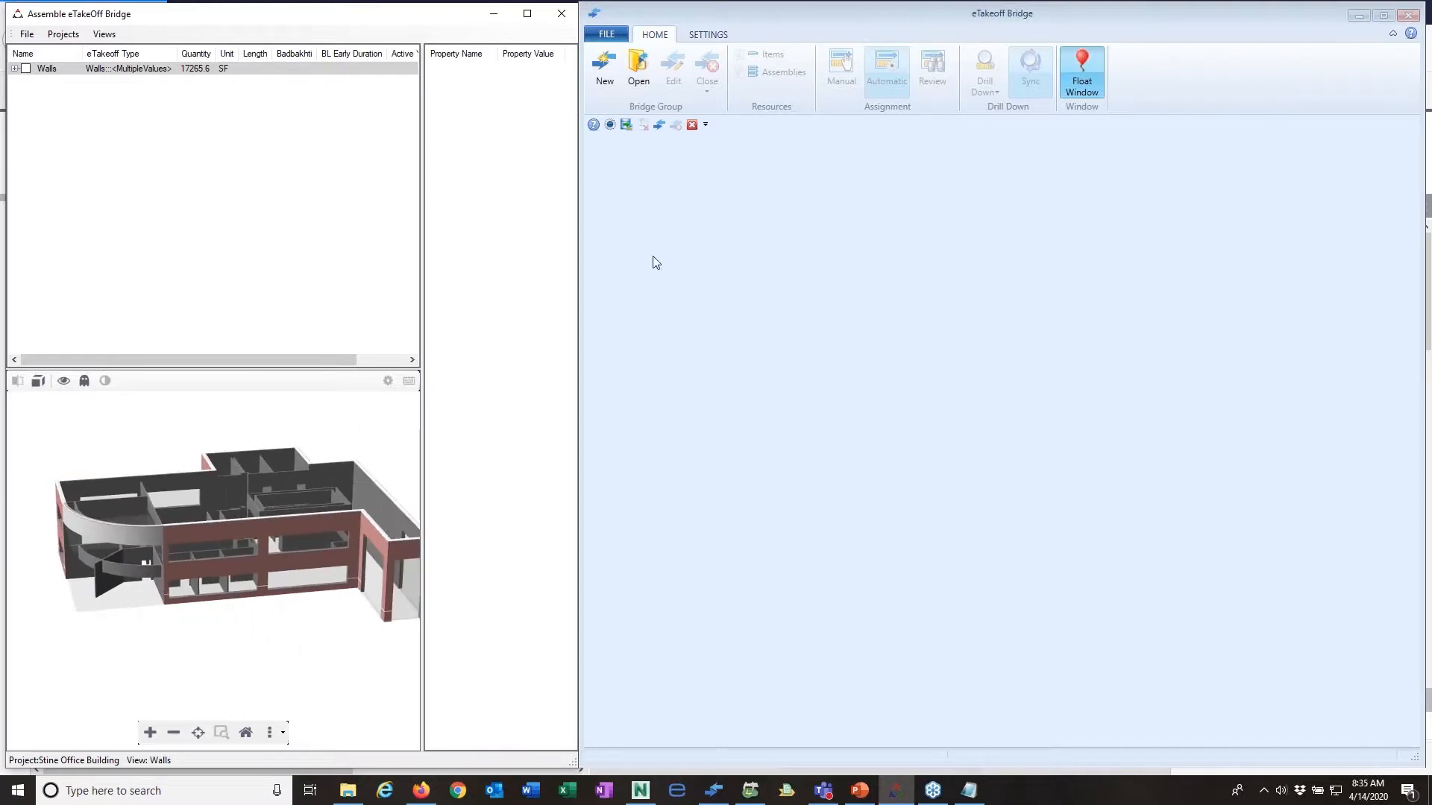
Step: Start a new bridge named Assemb Stine Office and add a Sage estimate of the same name from the Ext_Commercial_GC database
left_click(607, 72)
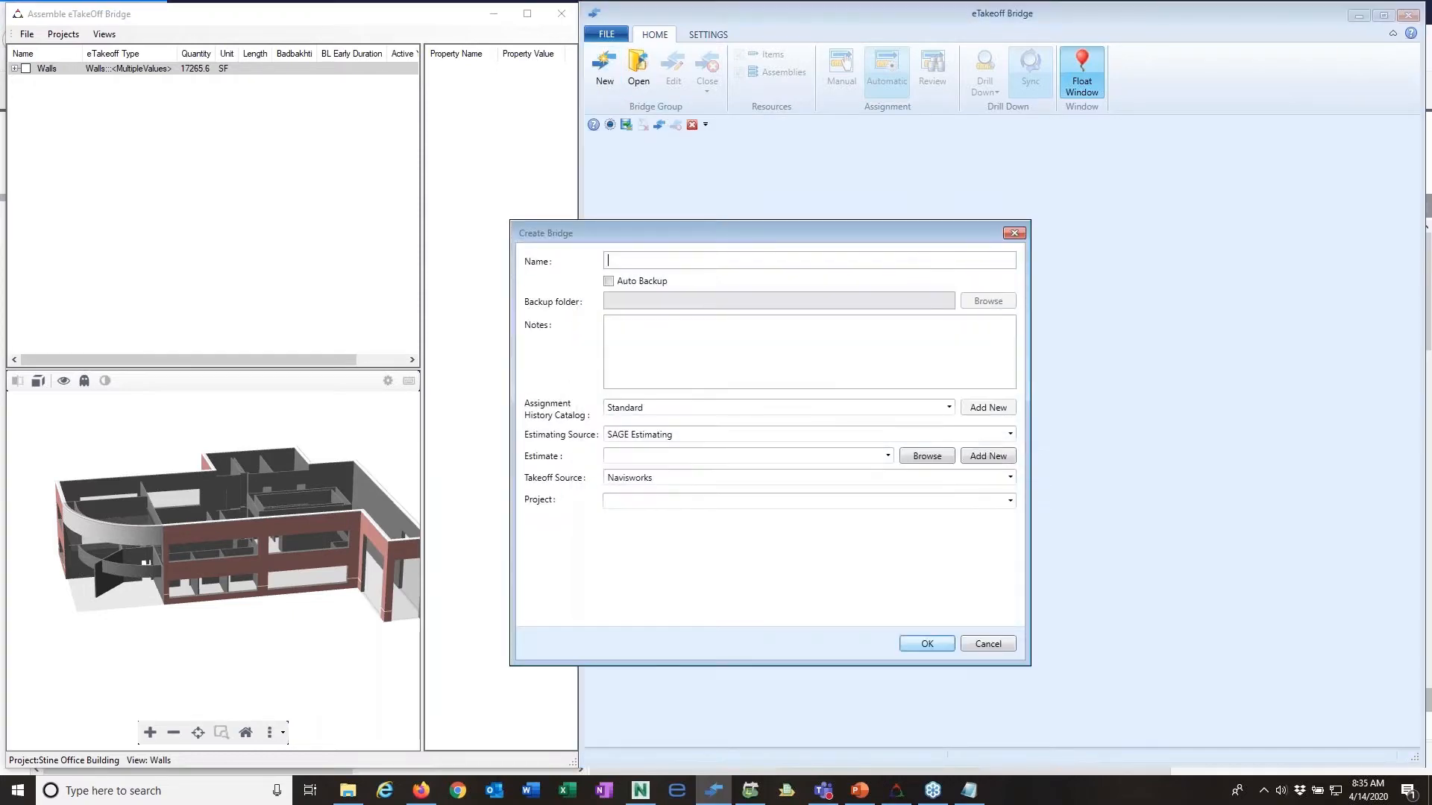
type("Assemb Stine Office")
left_click(988, 458)
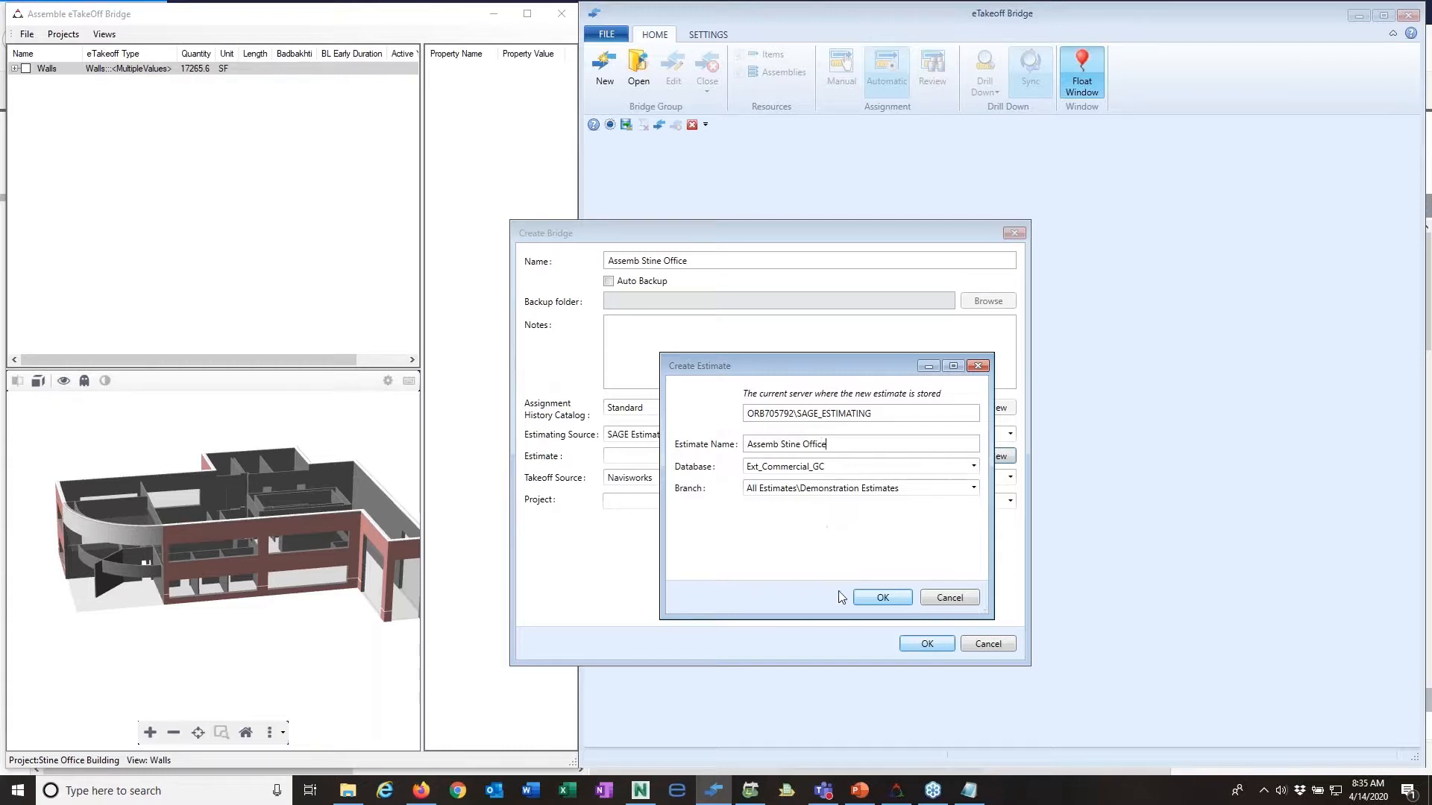
left_click(880, 598)
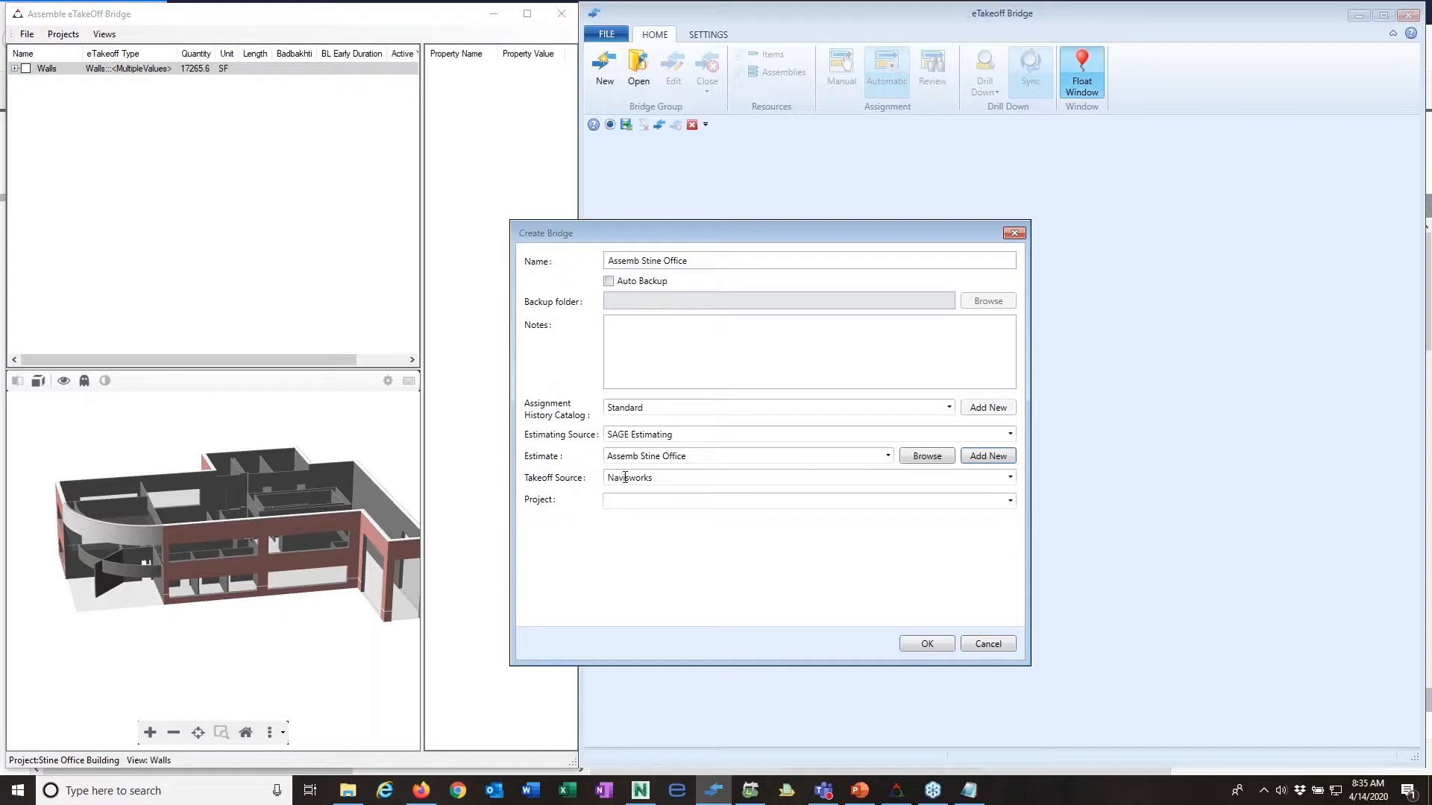
Step: Set the bridge's takeoff source to Assemble Takeoff System and its project to Stine Office Building, and create the bridge
left_click(1010, 478)
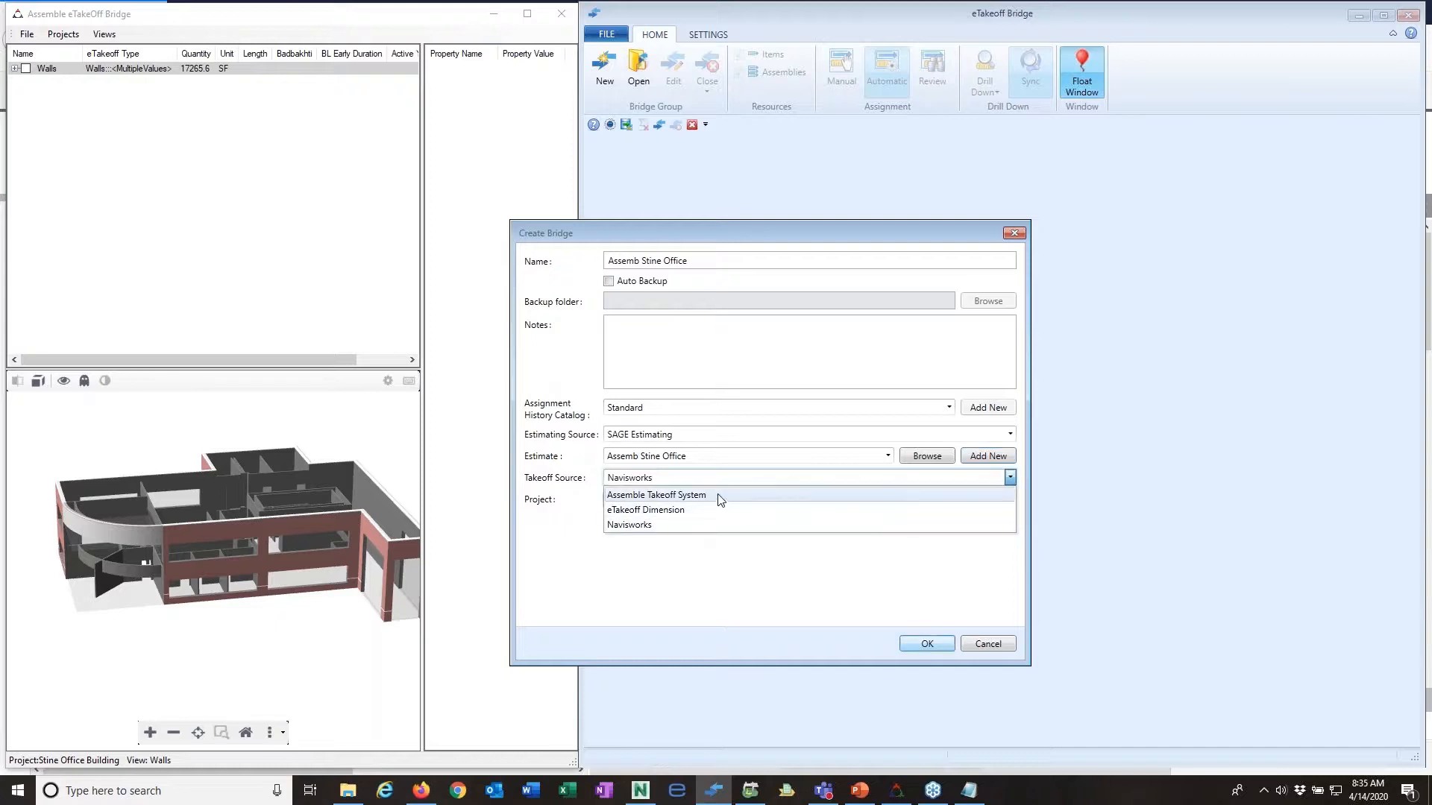
left_click(729, 496)
left_click(1010, 500)
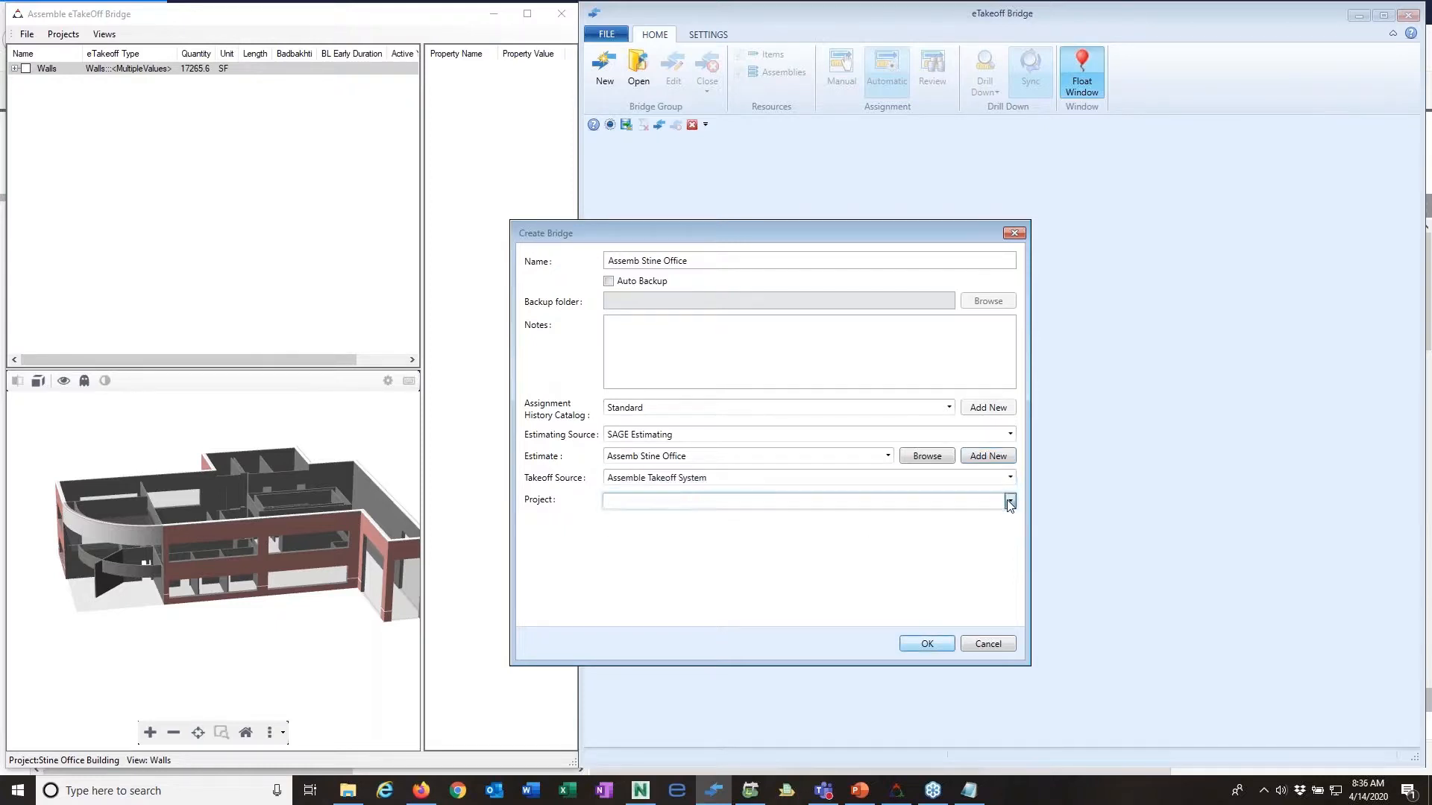
left_click_drag(1008, 578, 1008, 731)
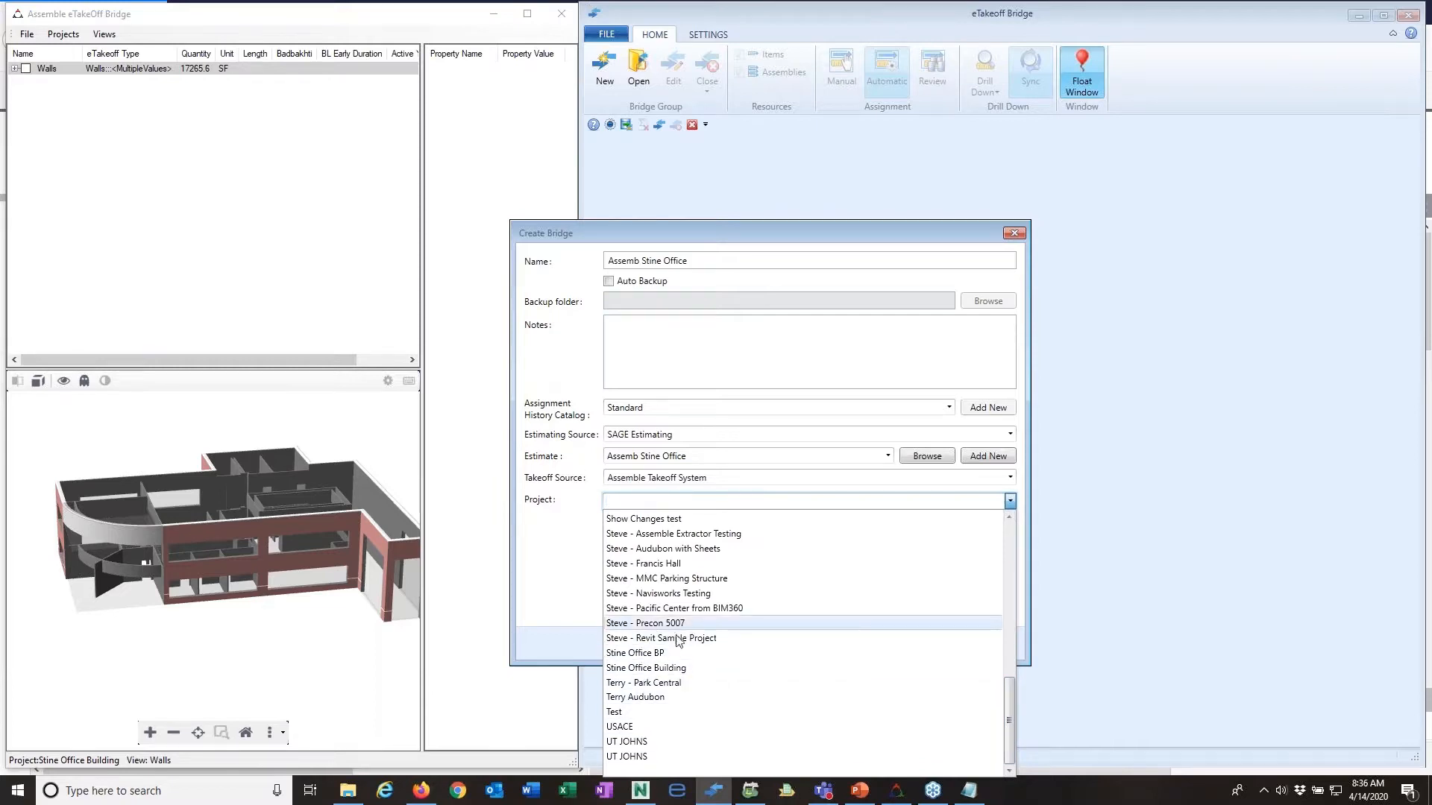
left_click(679, 667)
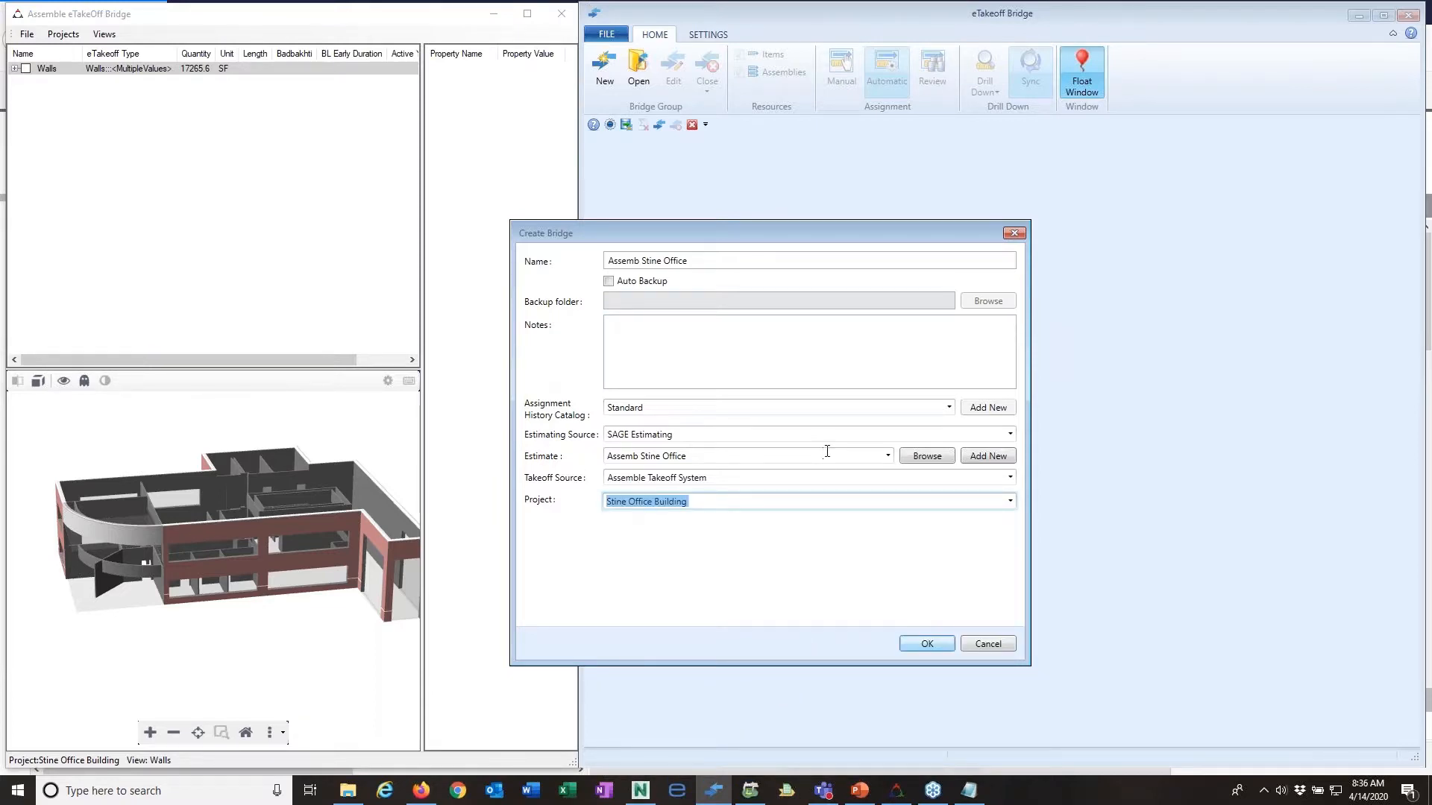
left_click(925, 642)
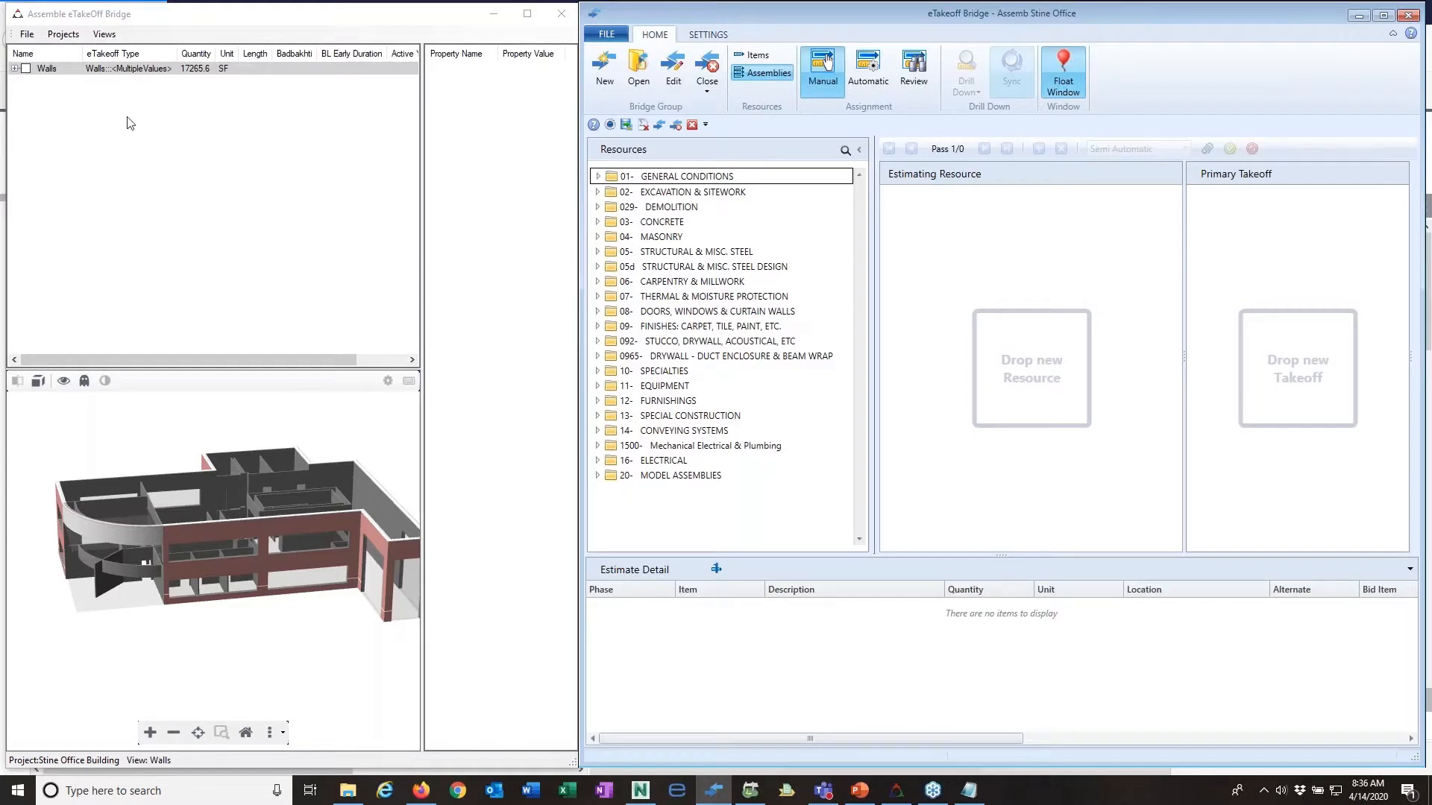
Step: Expand the Walls takeoff group and its interior basic wall type, and select that wall type
left_click(15, 69)
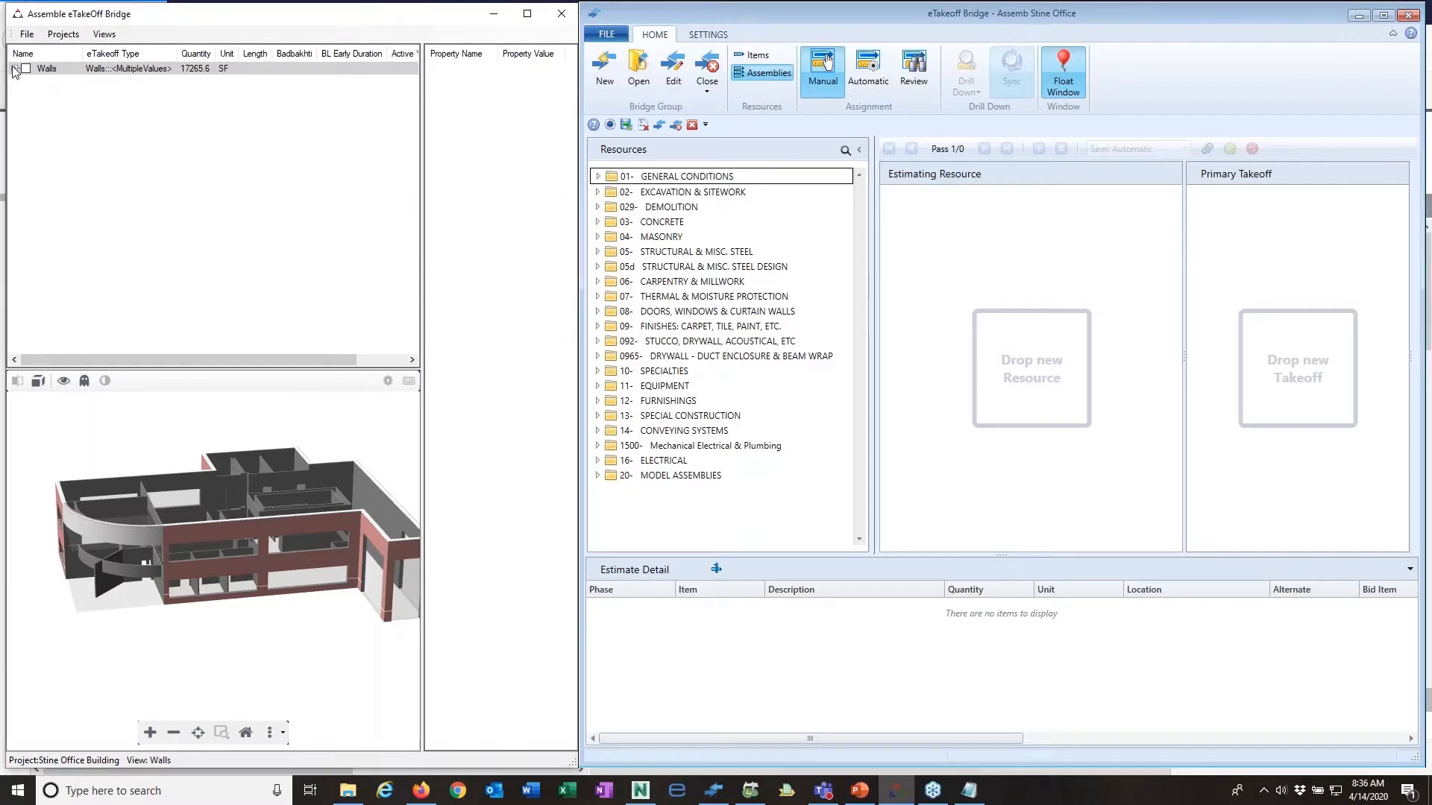
left_click(15, 69)
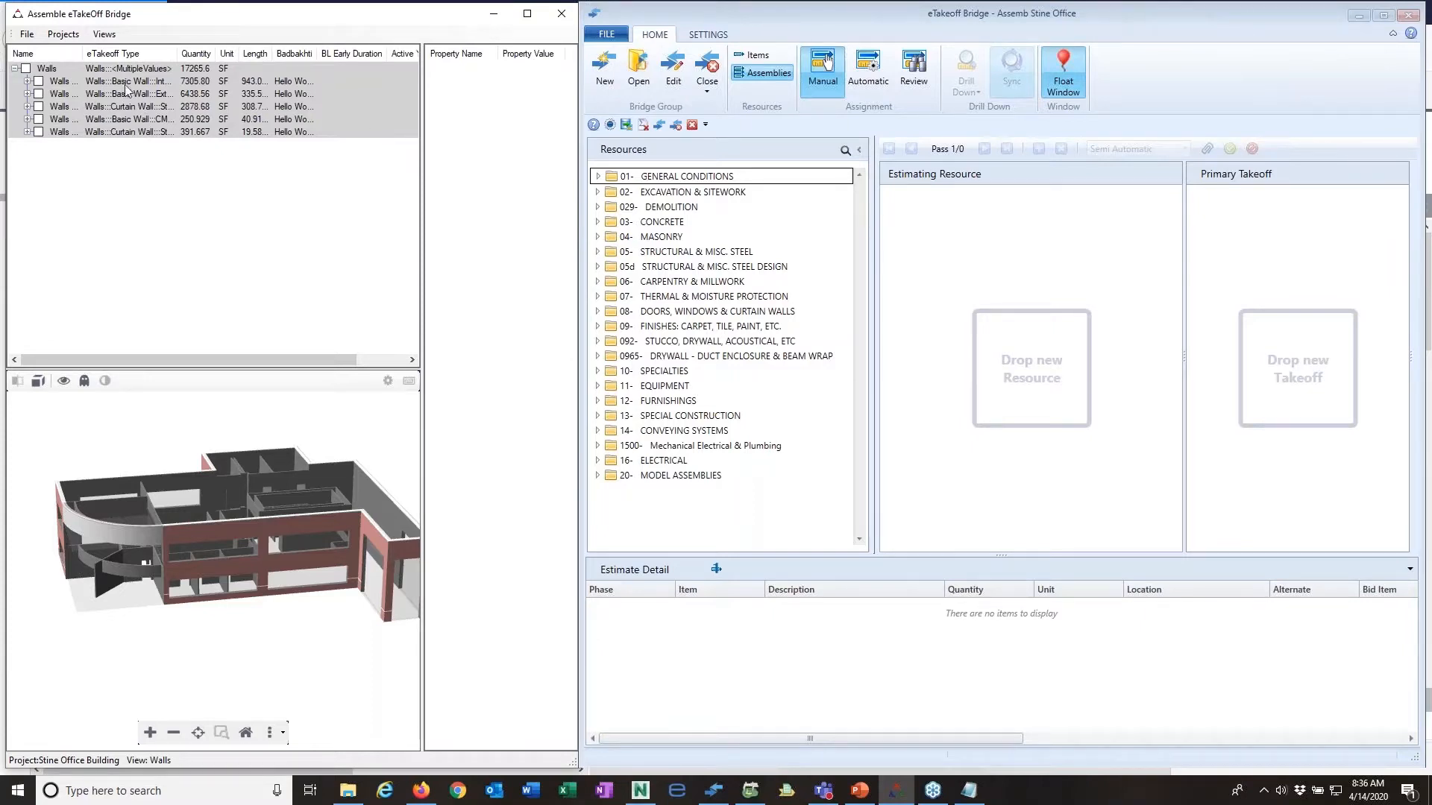
left_click(28, 82)
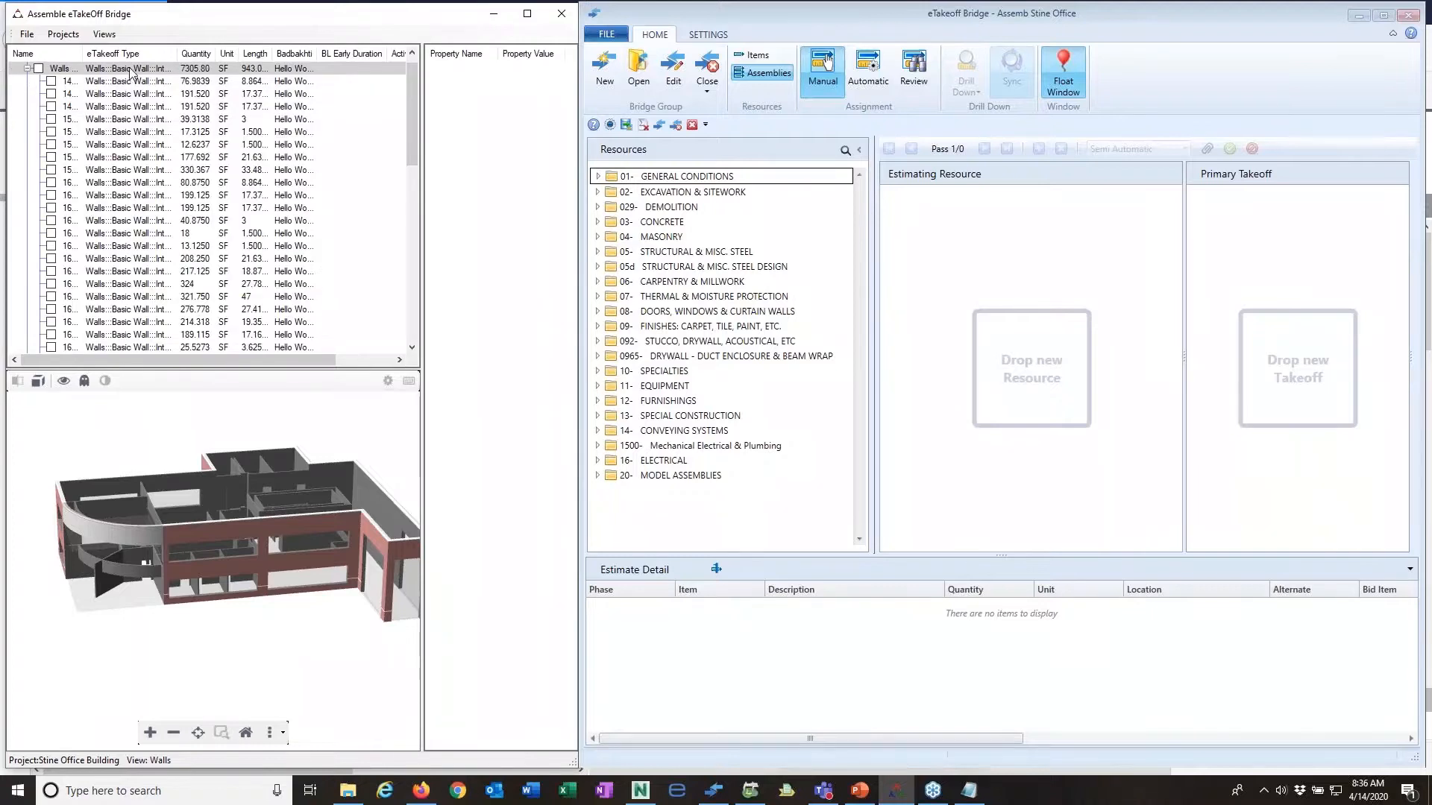
left_click(131, 69)
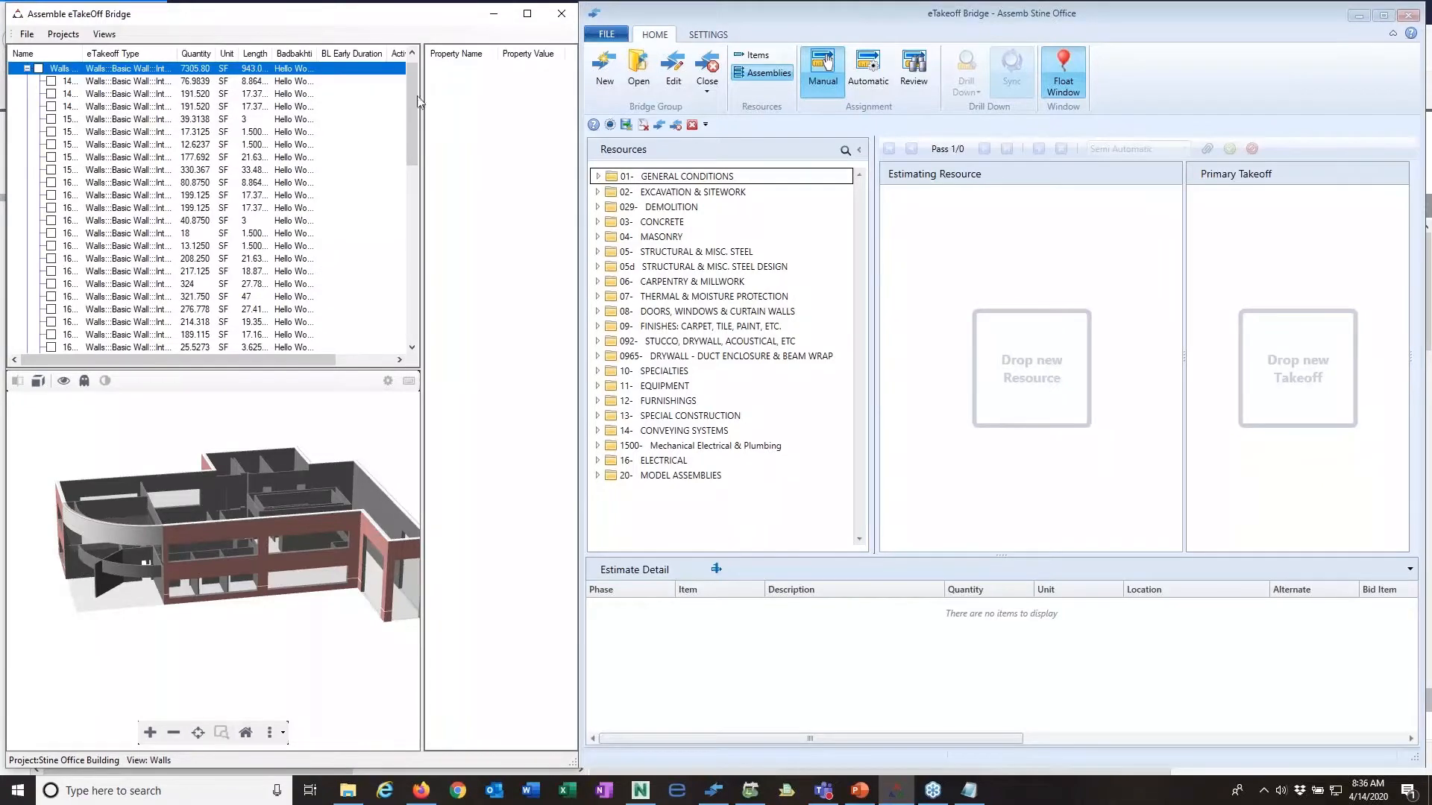
right_click(375, 73)
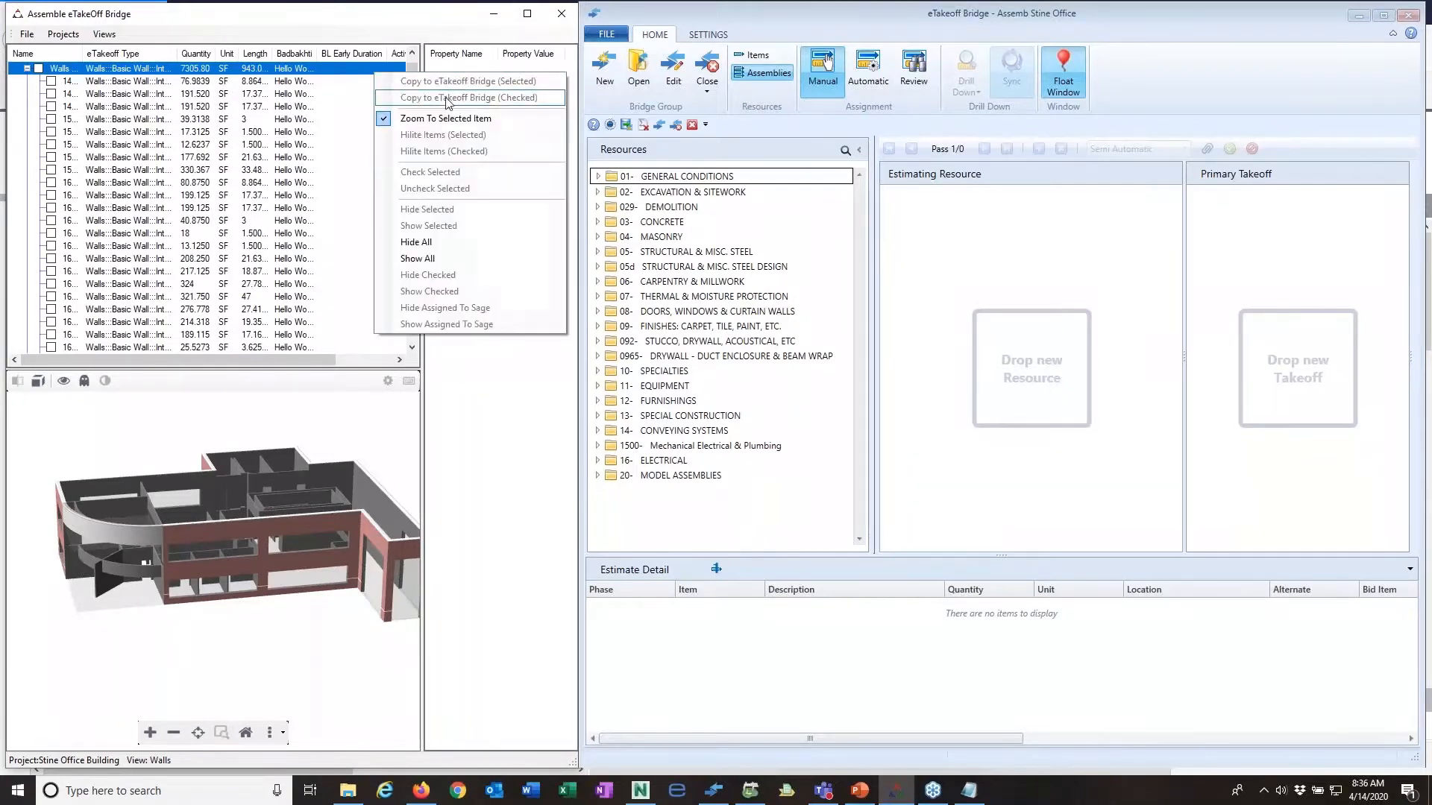
left_click(488, 402)
right_click(481, 146)
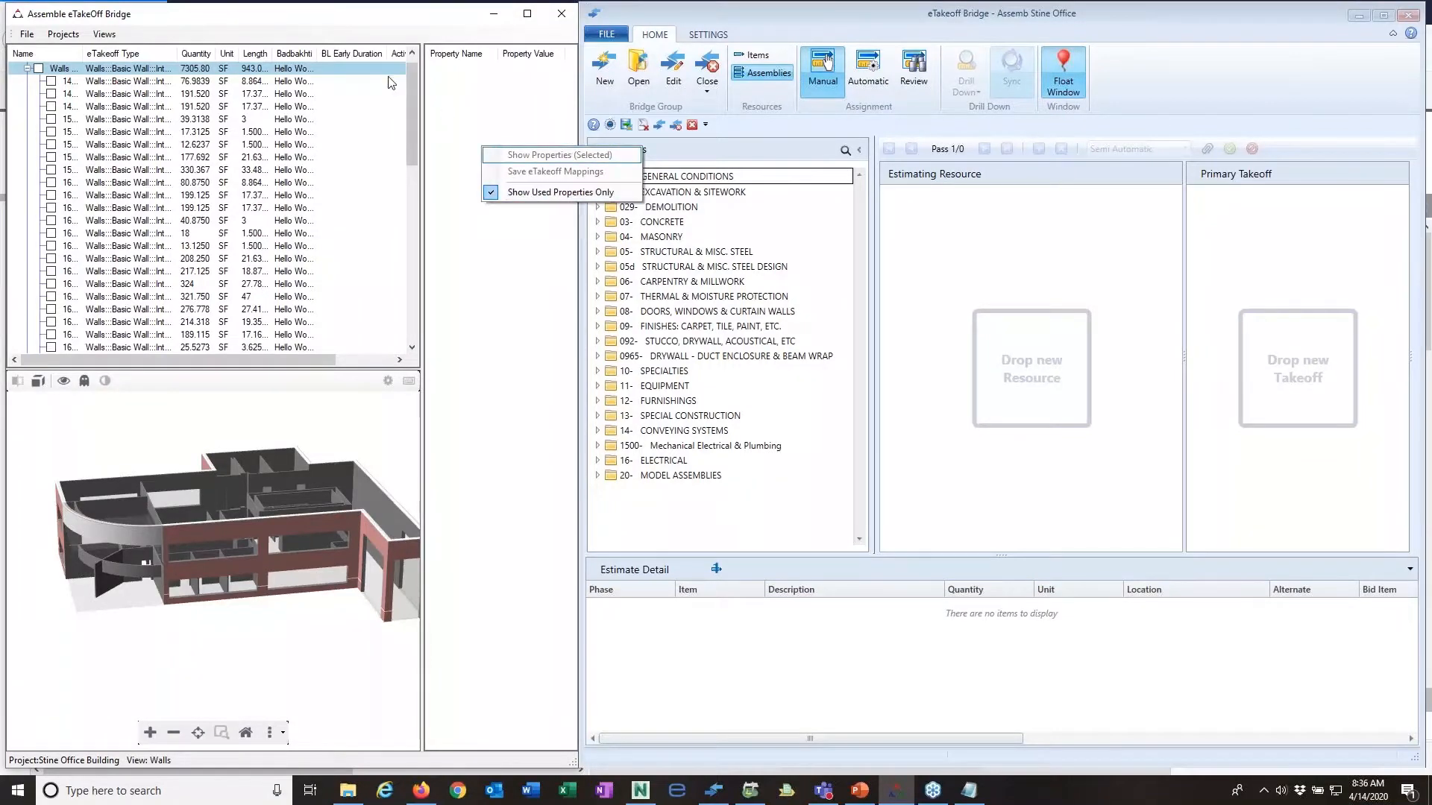
Step: Select the first individual wall under the interior basic wall type and show its properties
left_click(91, 83)
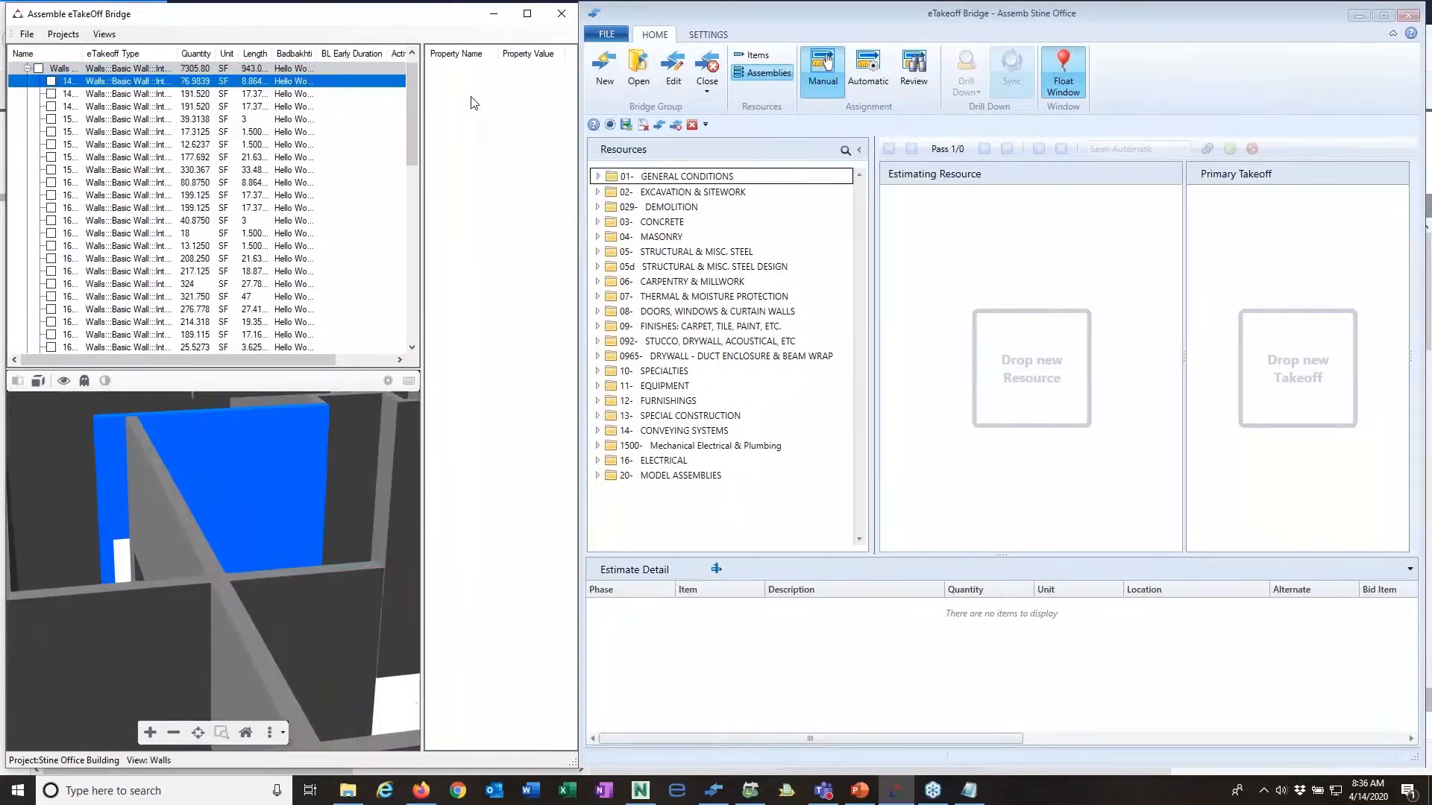
right_click(473, 97)
left_click(496, 108)
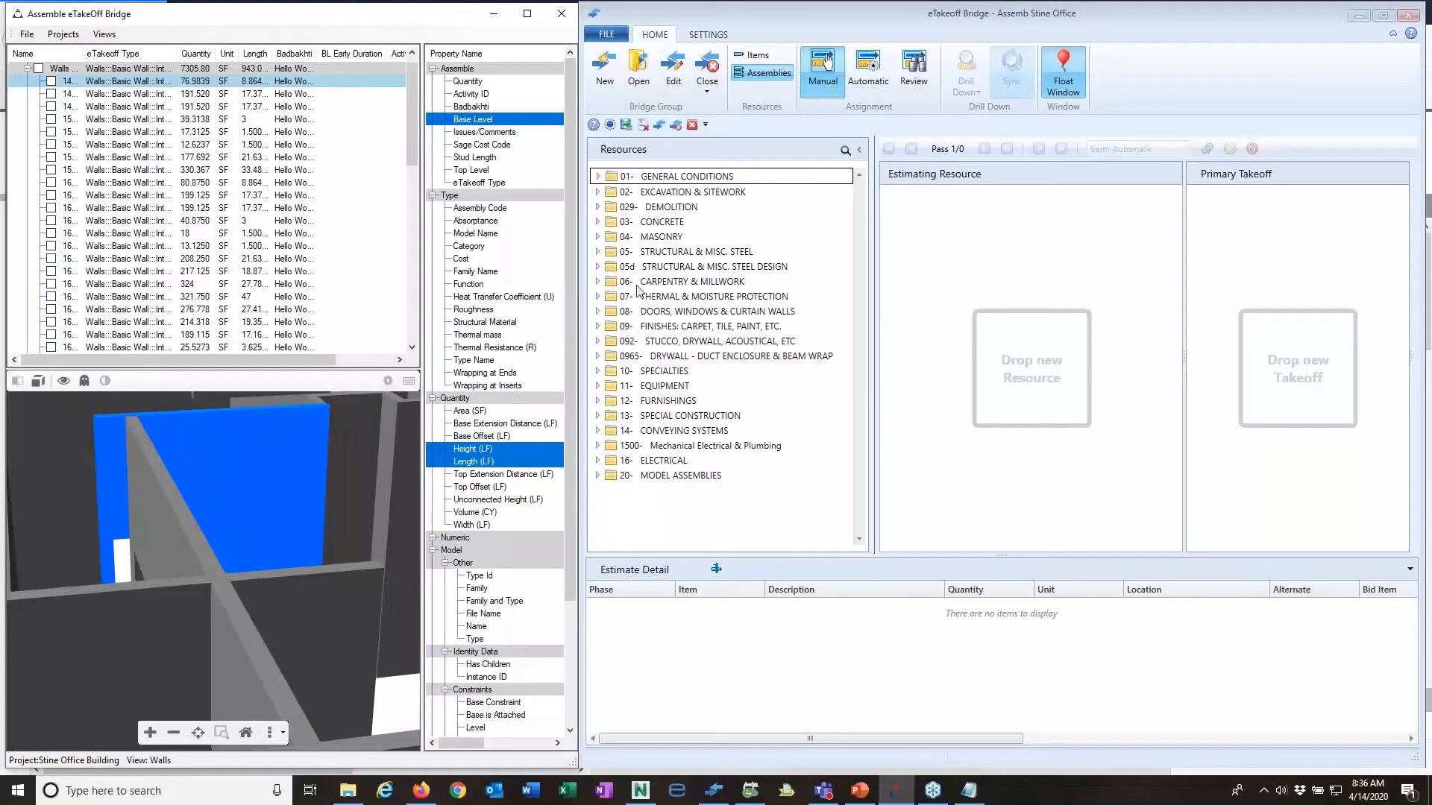
Step: Expand the 092 Stucco, Drywall, Acoustical assemblies and save Stud Length as the wall's only eTakeoff mapping
left_click(598, 341)
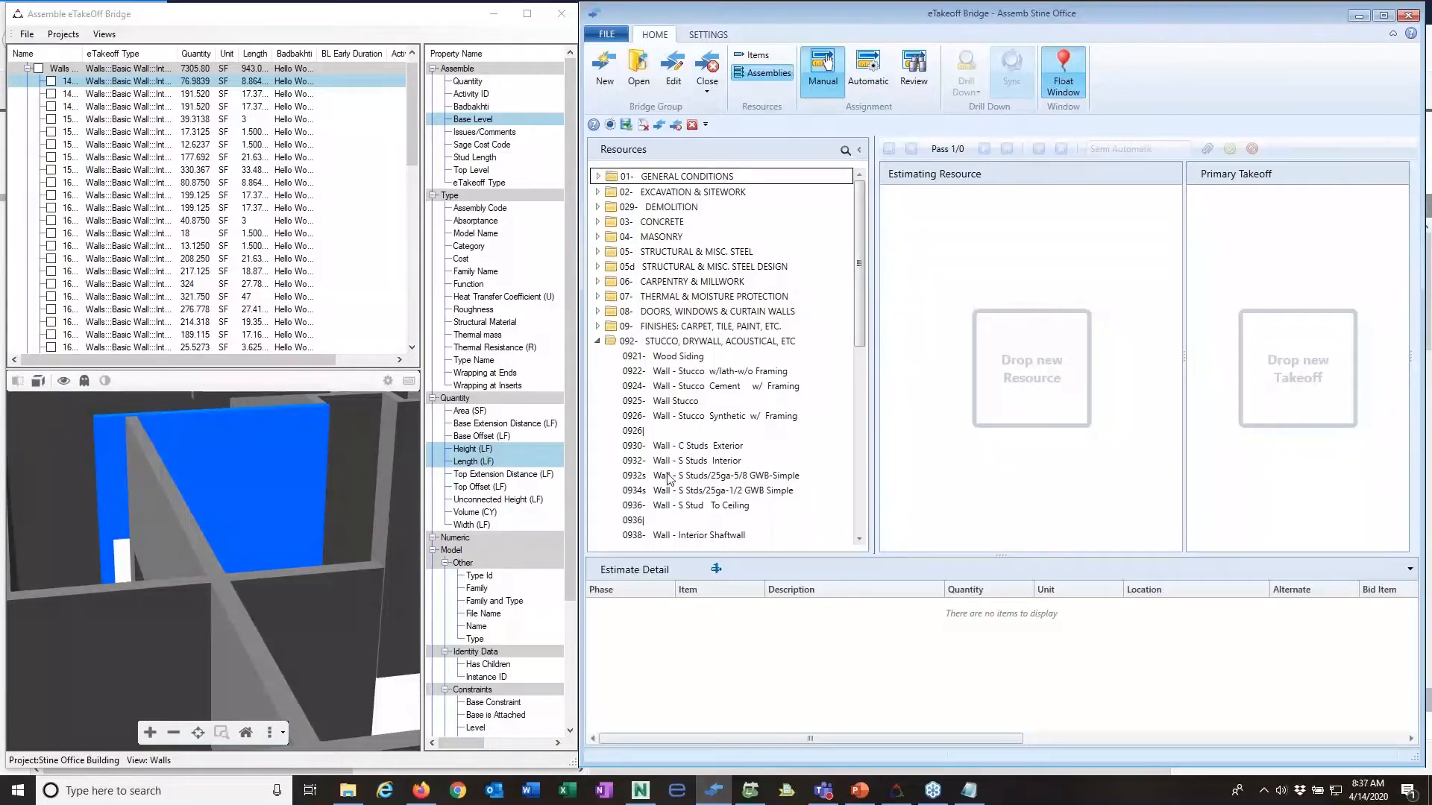
right_click(471, 462)
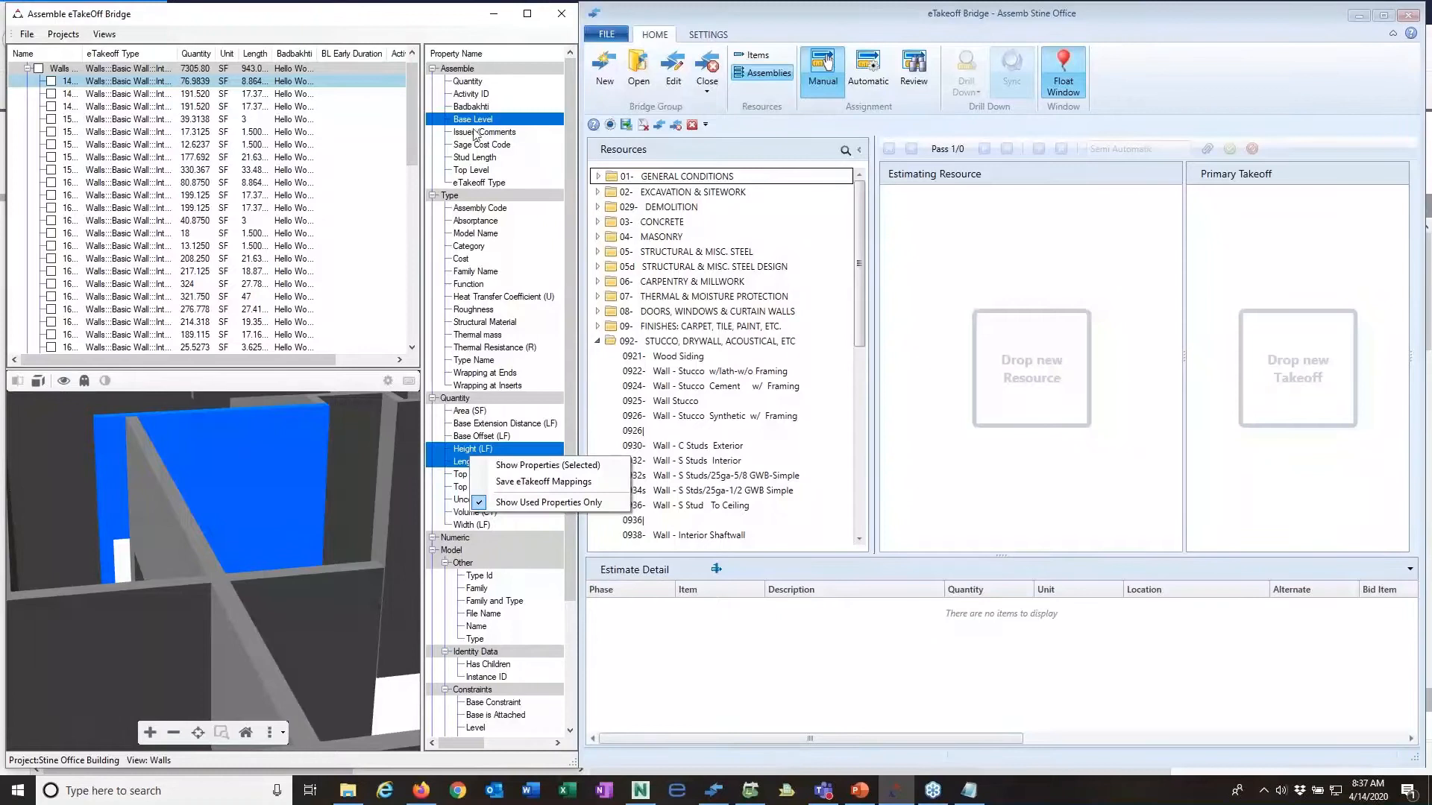
right_click(498, 160)
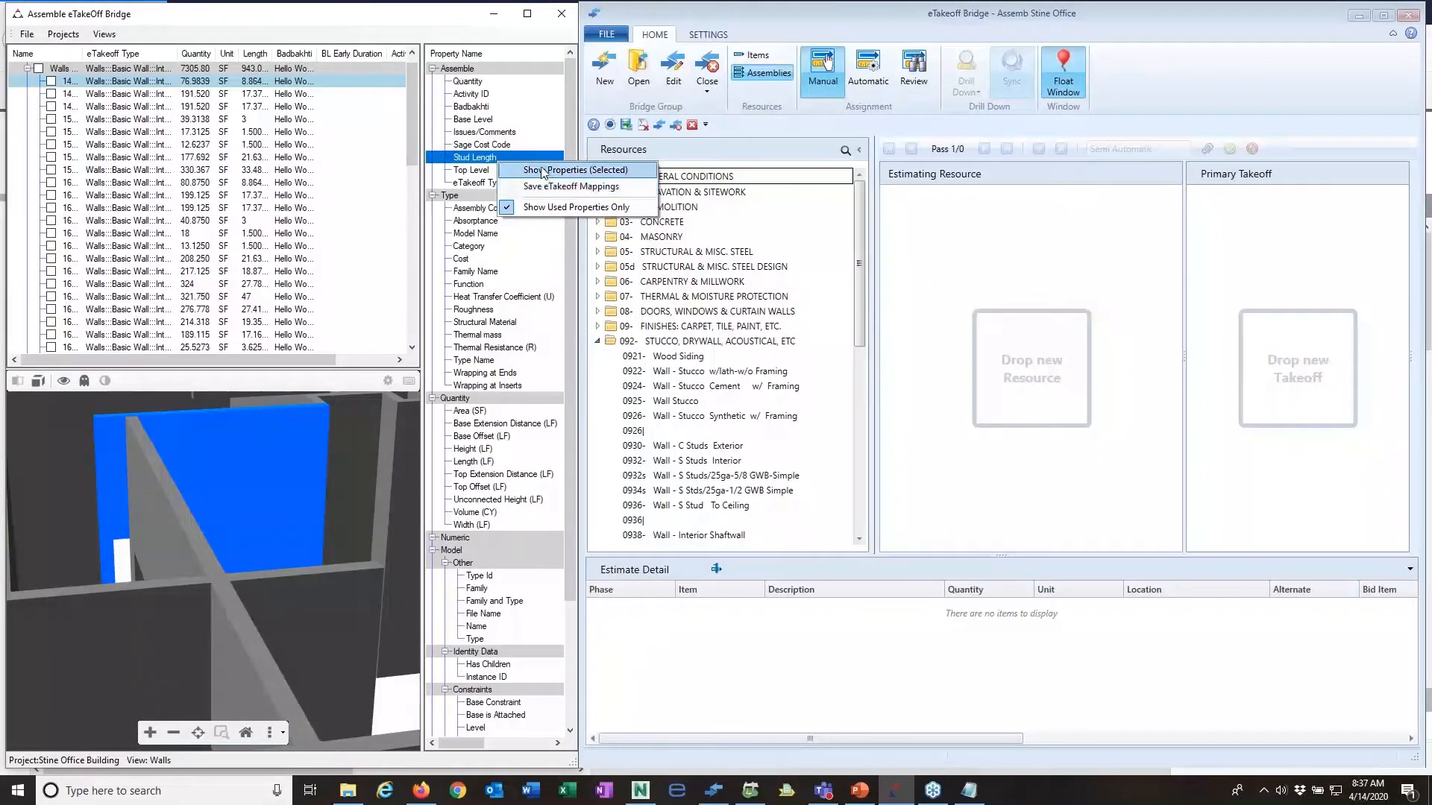
left_click(557, 188)
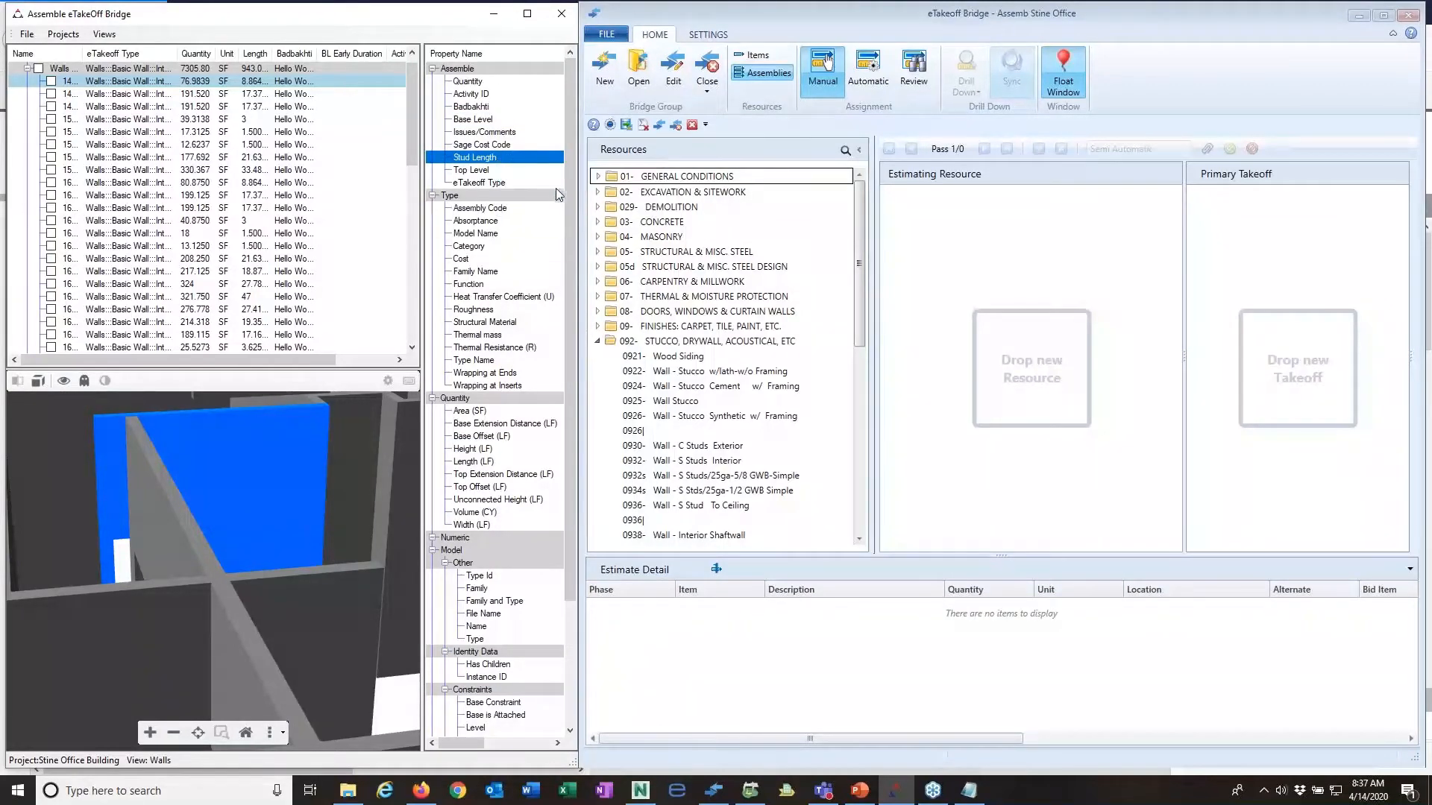
Step: Try to paste takeoff data into the bridge's Primary Takeoff area
right_click(1217, 248)
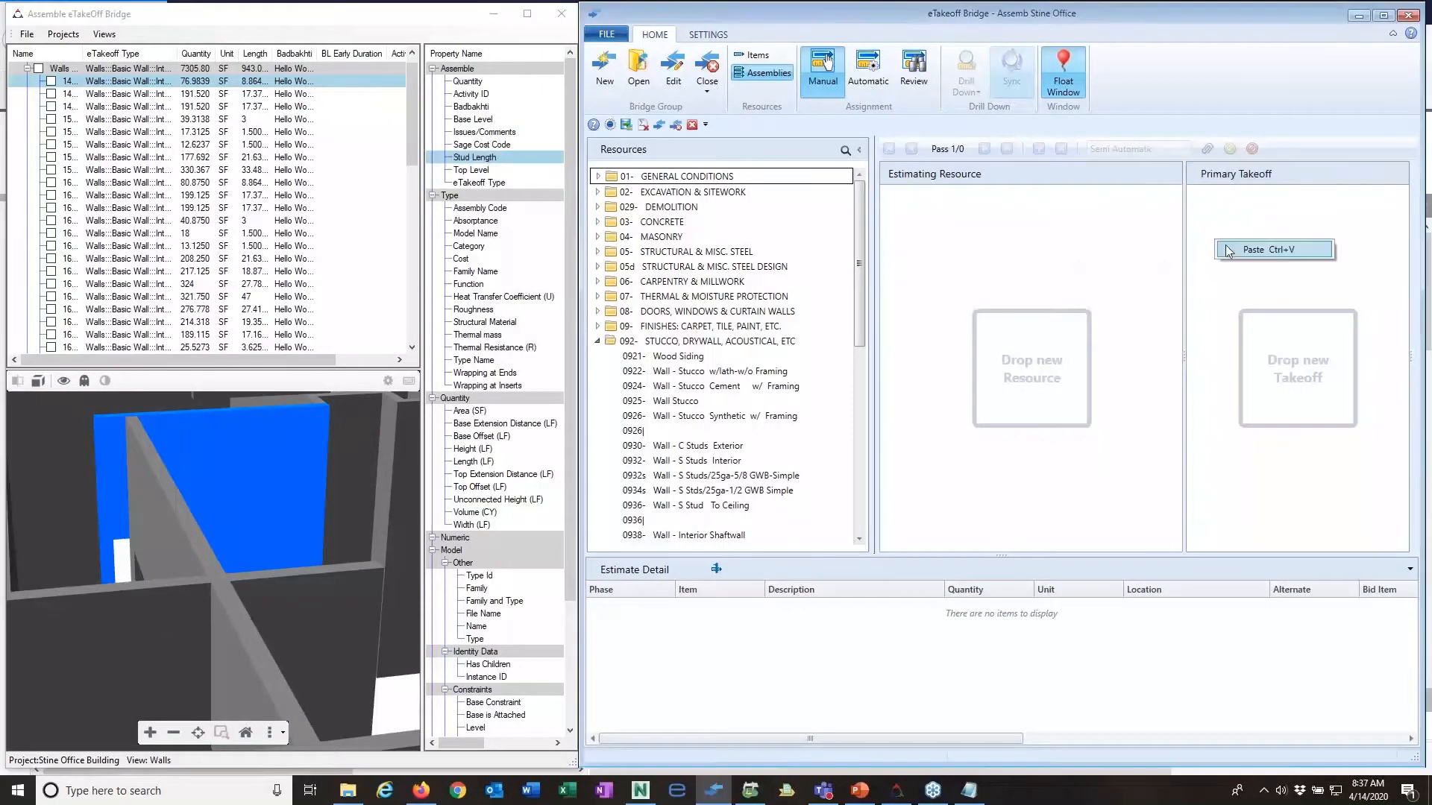
left_click(1232, 250)
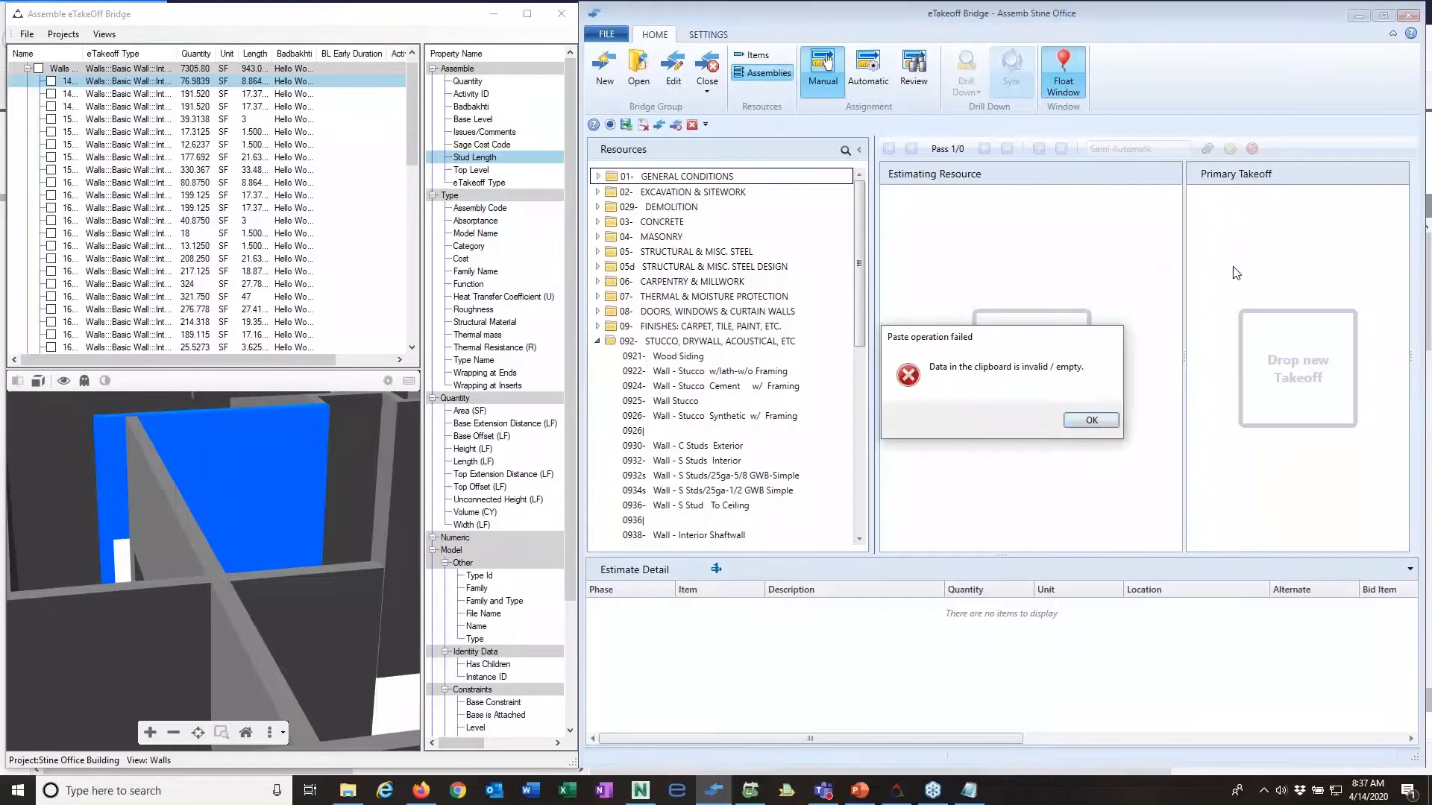
left_click(1099, 422)
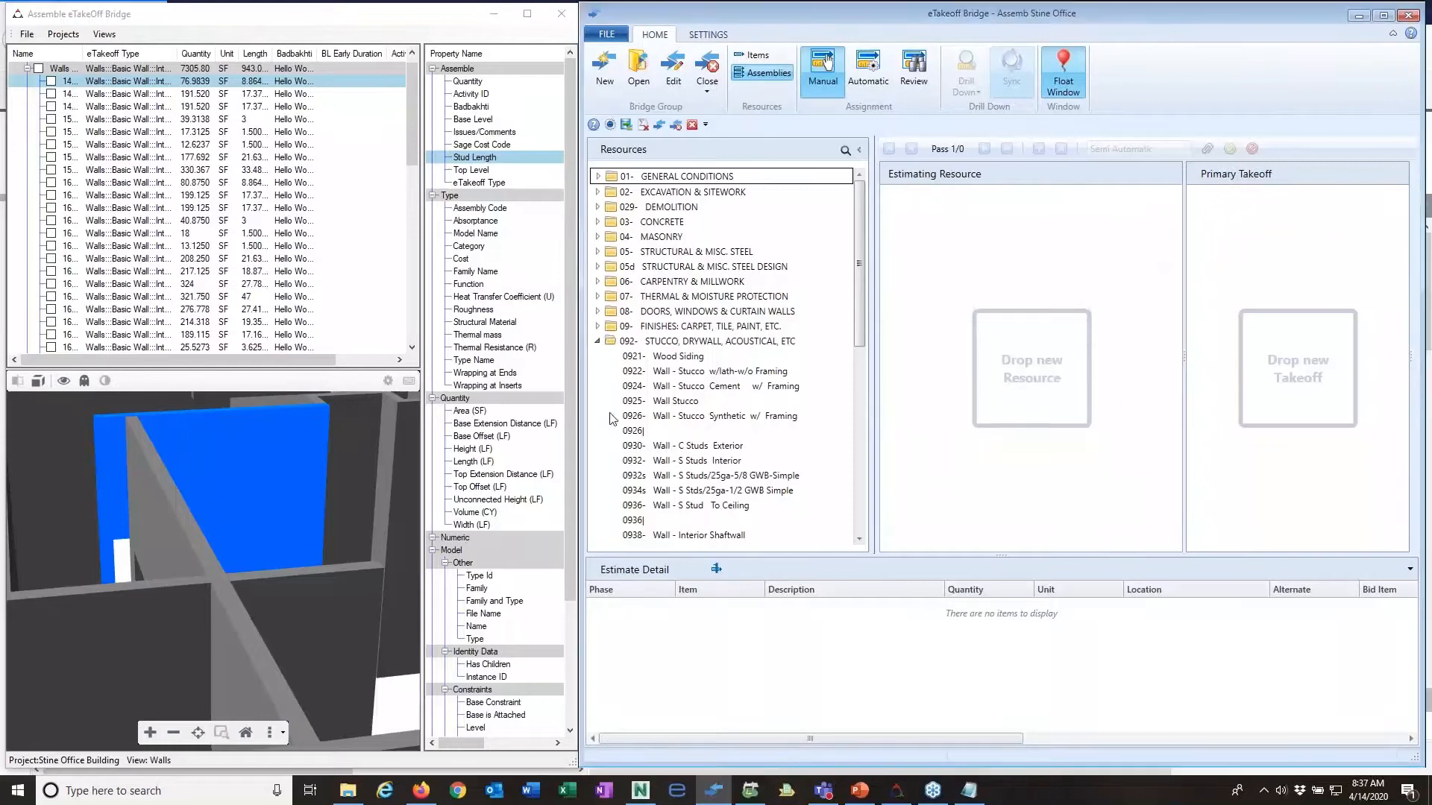
Step: Reselect the first individual interior wall and reload its property list
left_click(474, 158)
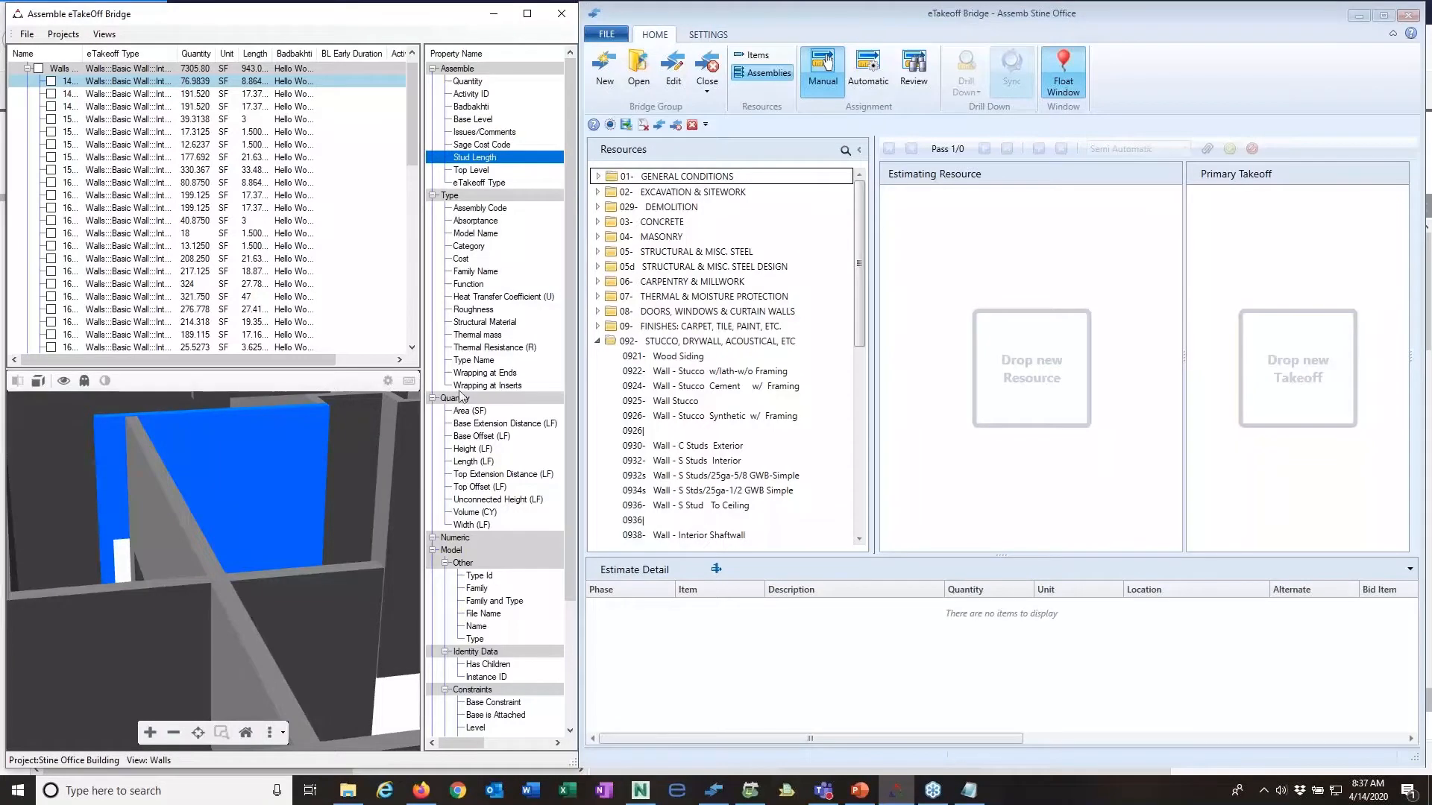
left_click(501, 374)
left_click(292, 83)
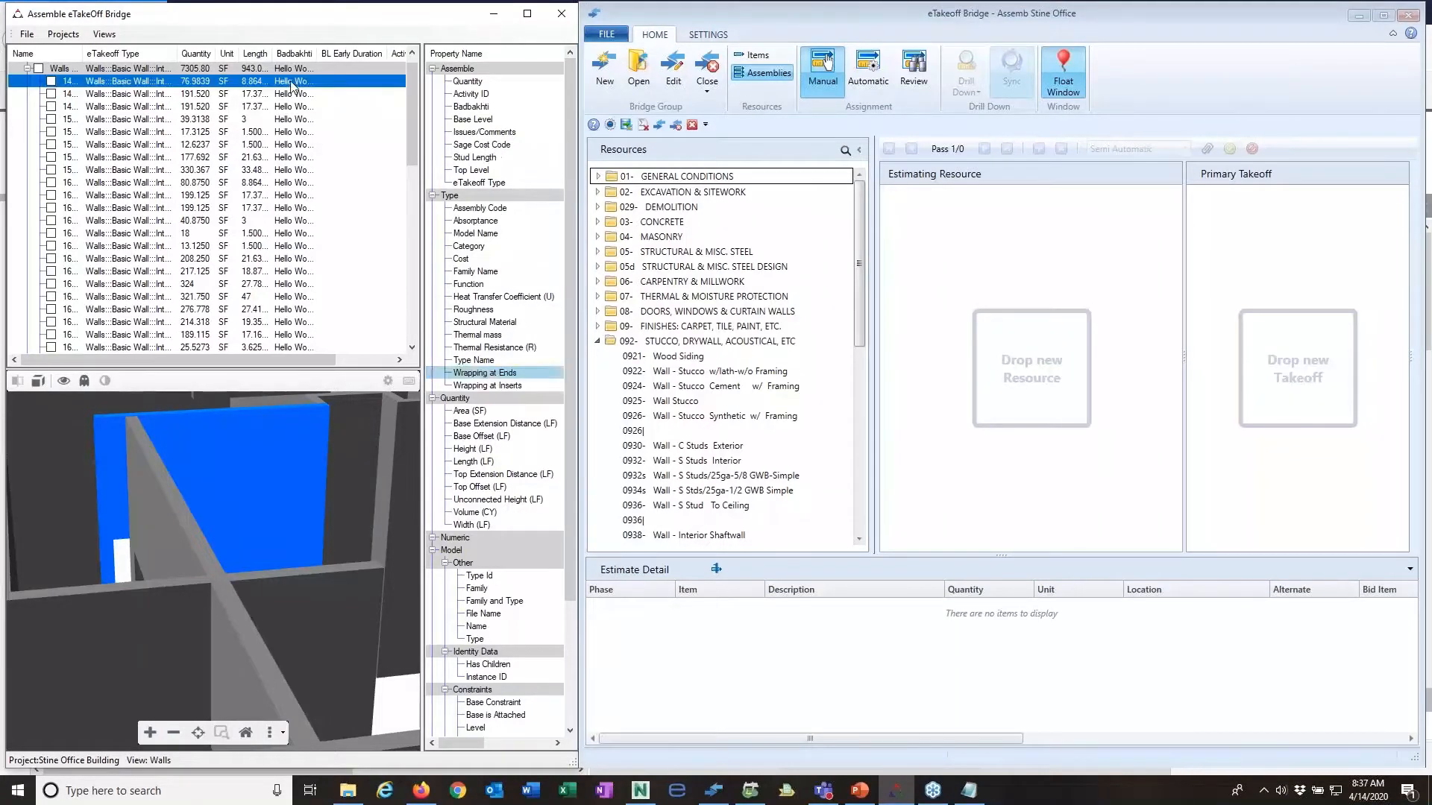
right_click(547, 113)
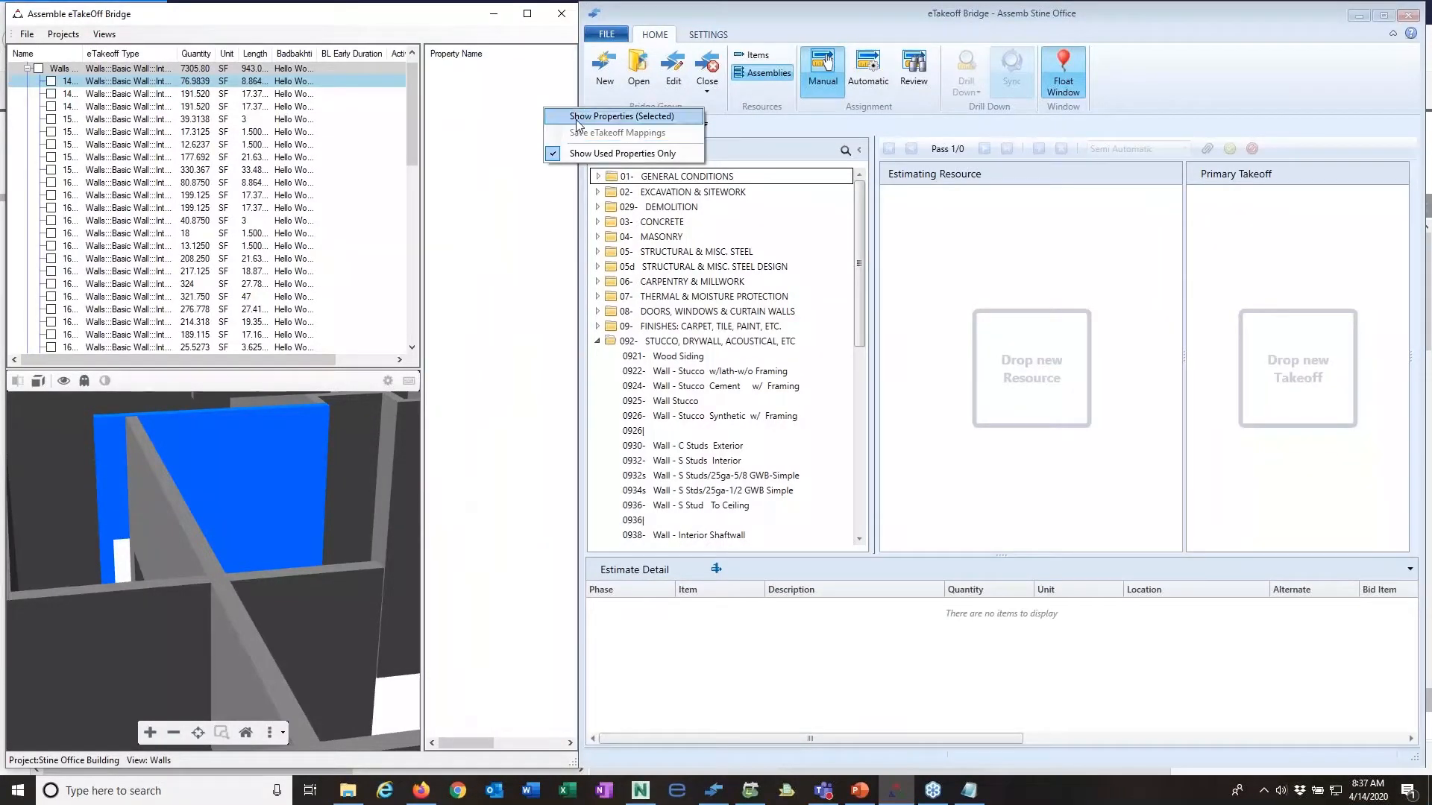
left_click(578, 116)
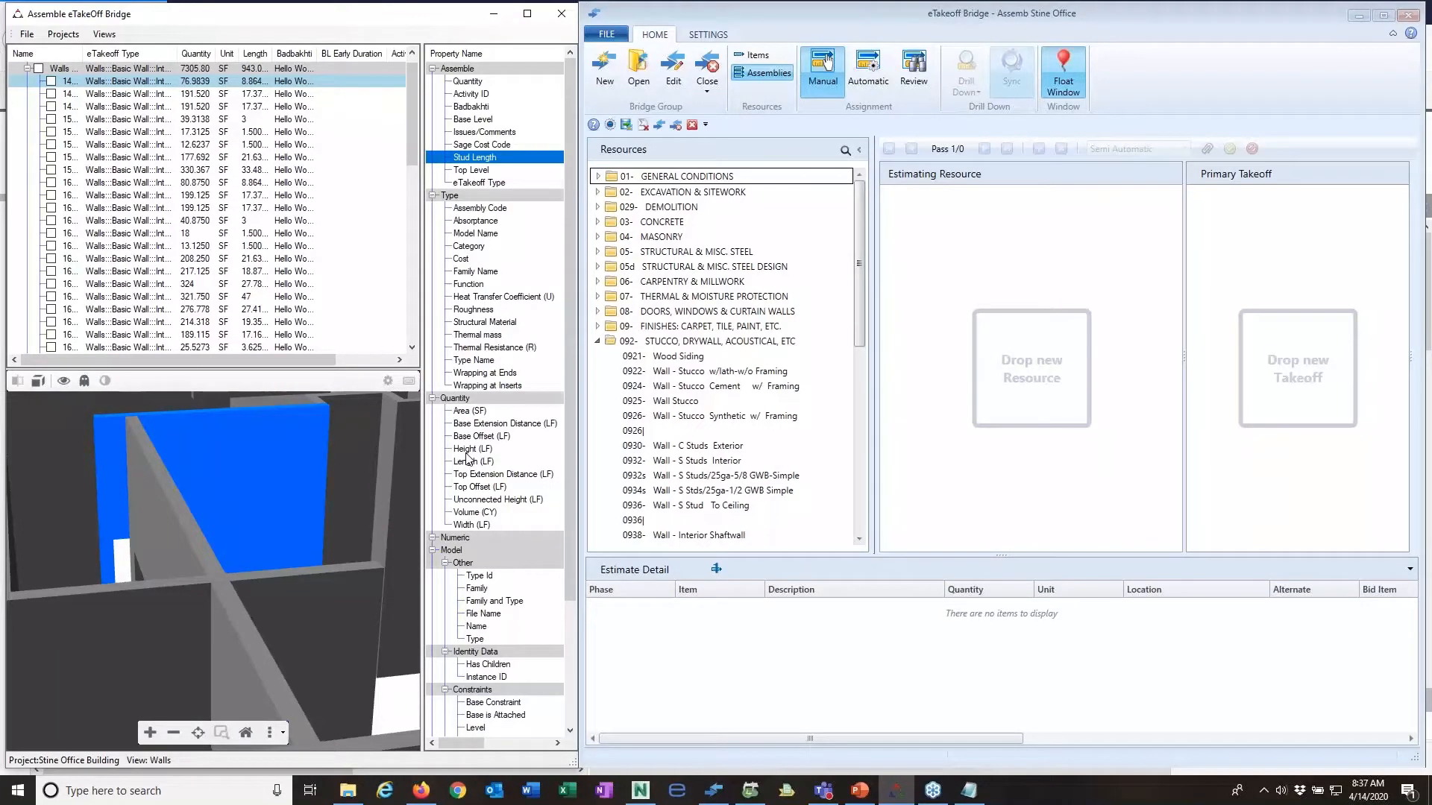
Step: Select the wall's Base Level, Height (LF) and Length (LF) properties together in place of Stud Length
left_click(489, 121)
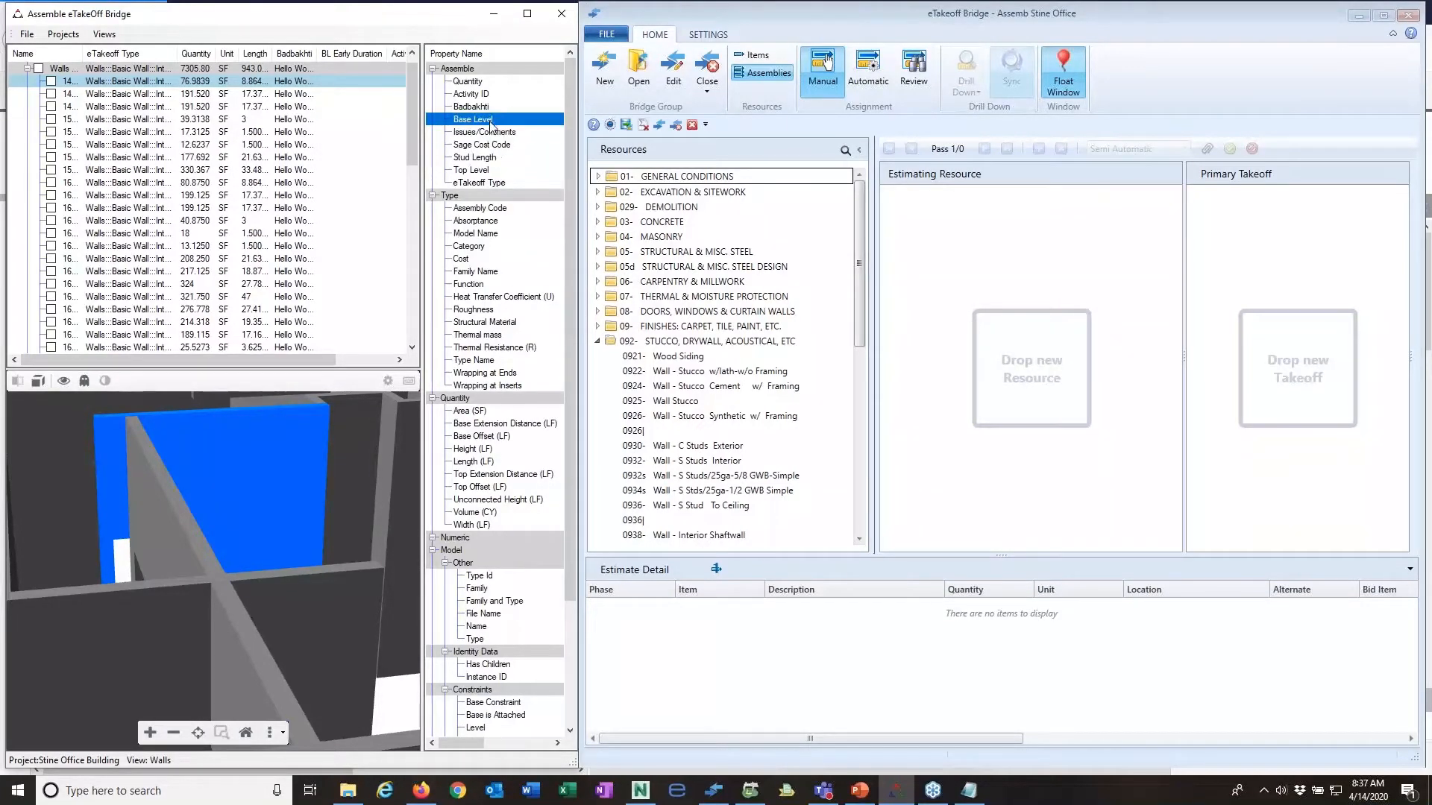
left_click(484, 449, "ctrl")
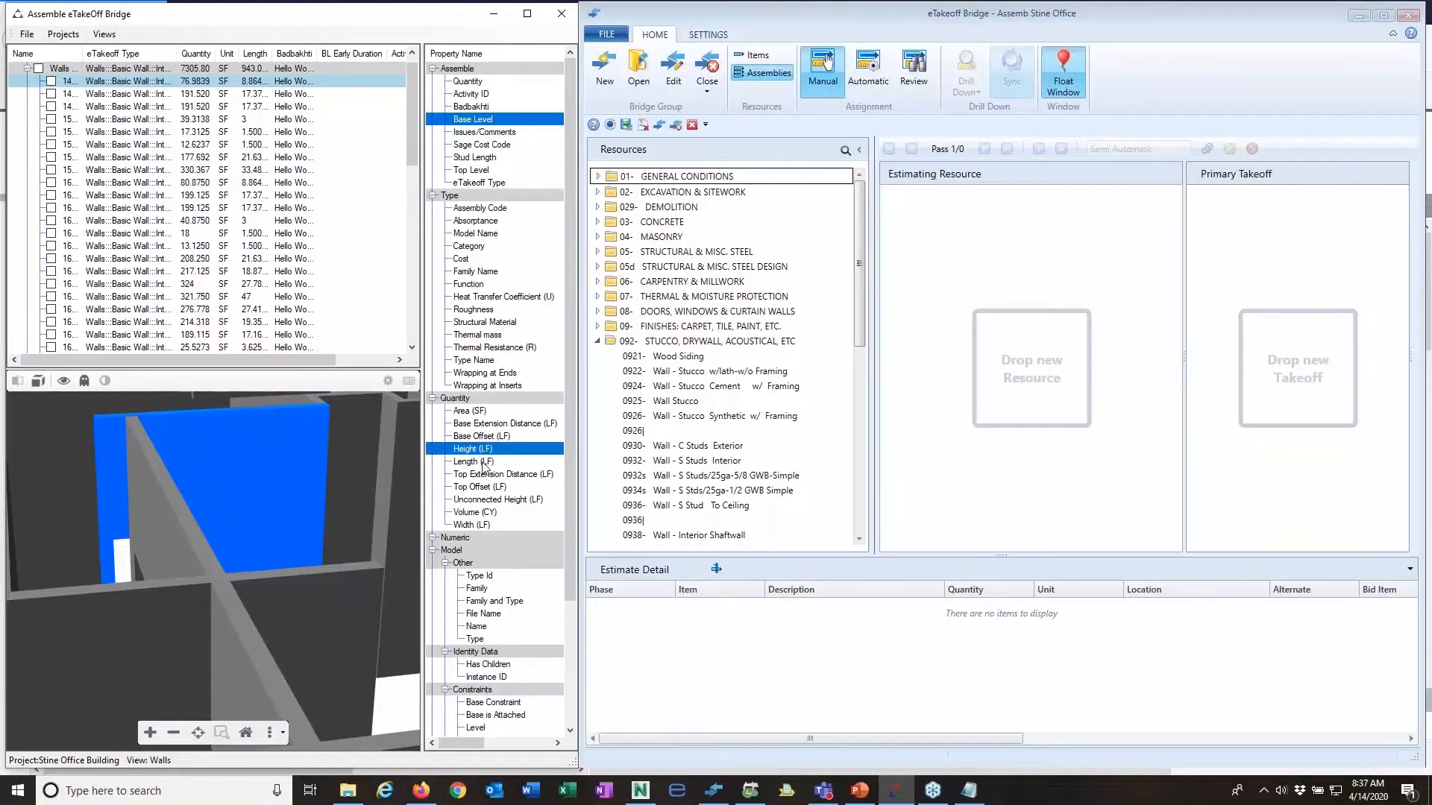
left_click(485, 463, "ctrl")
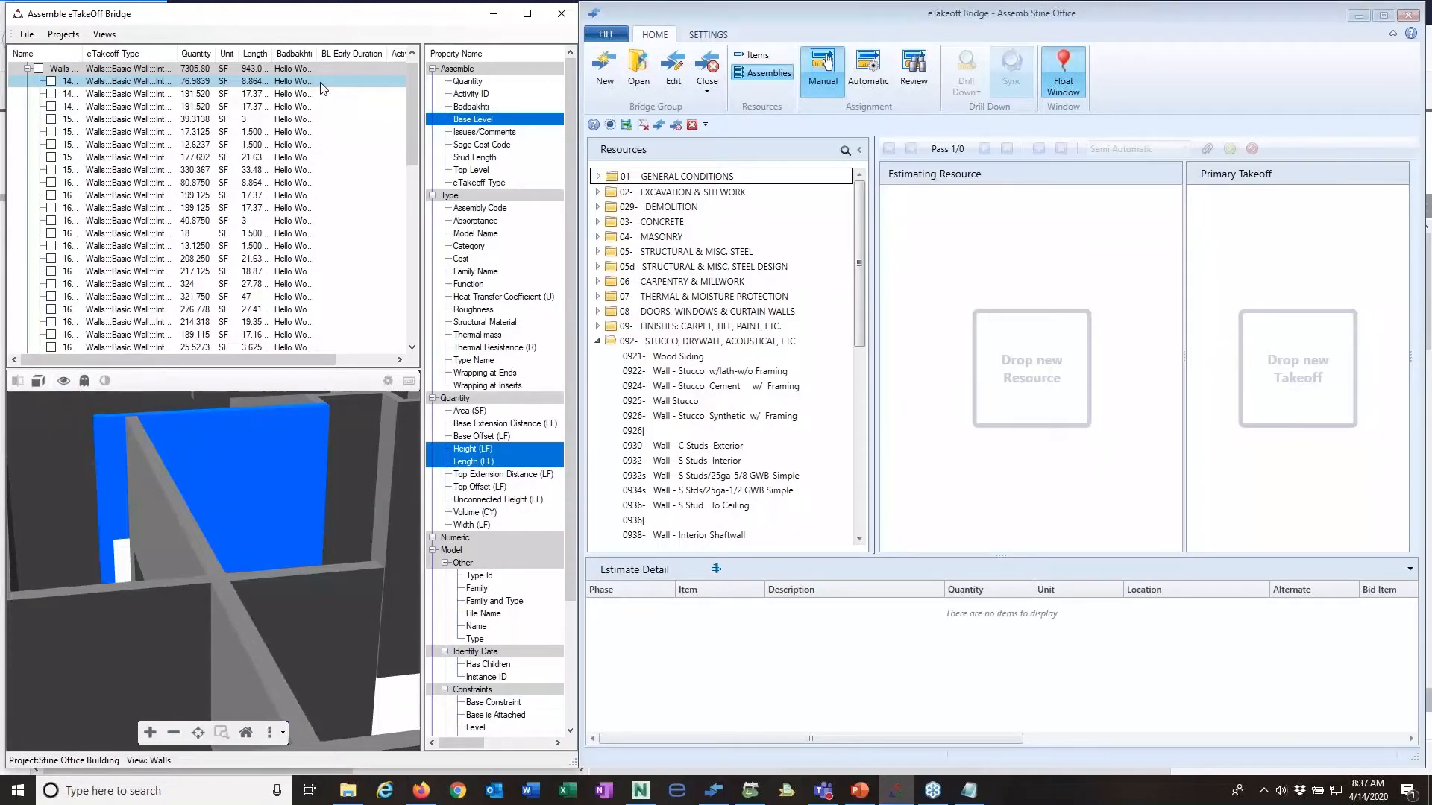
Step: Assign the first interior wall to assembly 0932s Wall - S Studs/25ga-5/8 GWB-Simple, using its StudLength property for Length LF, and save the takeoff pass
left_click_drag(322, 84, 714, 481)
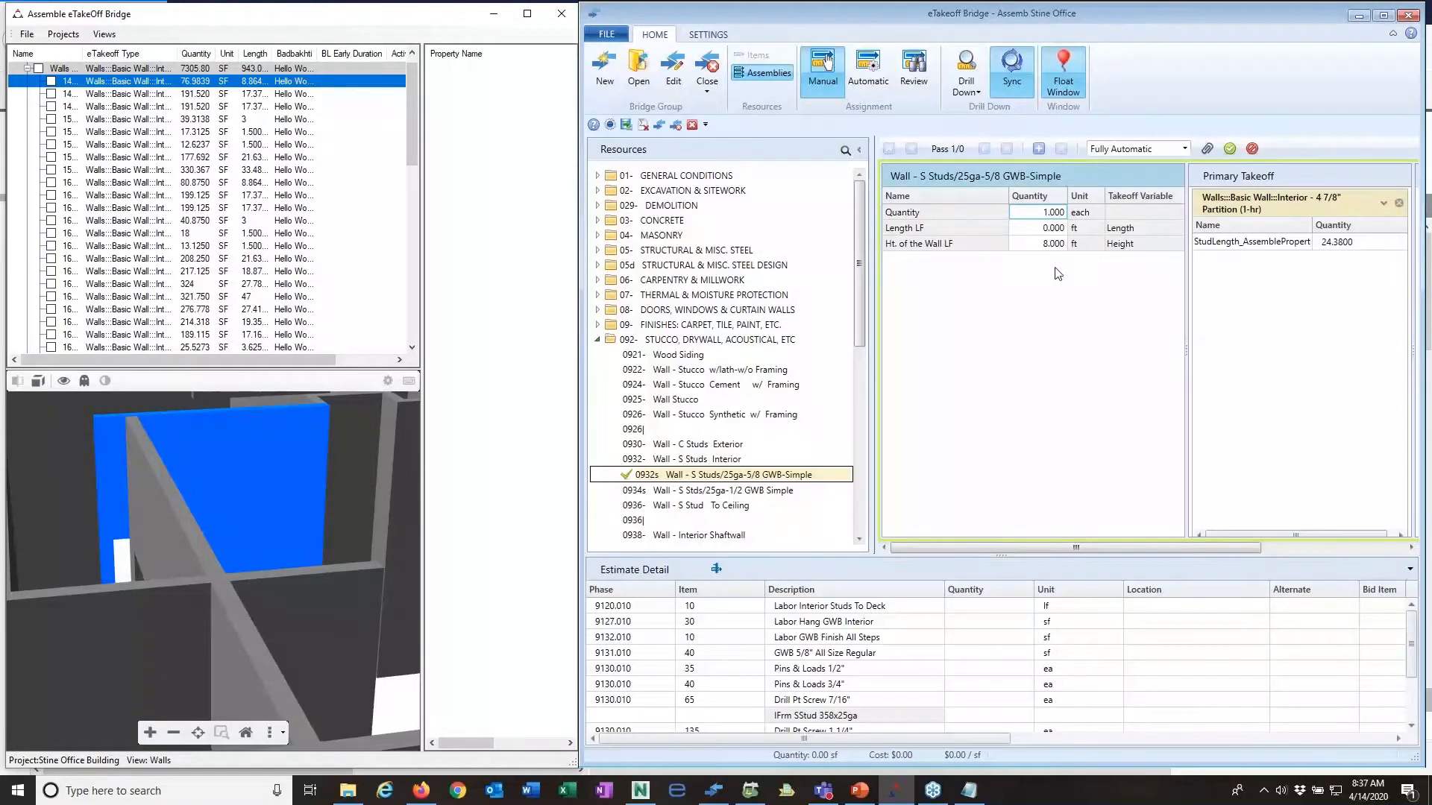
left_click_drag(1221, 248, 1059, 237)
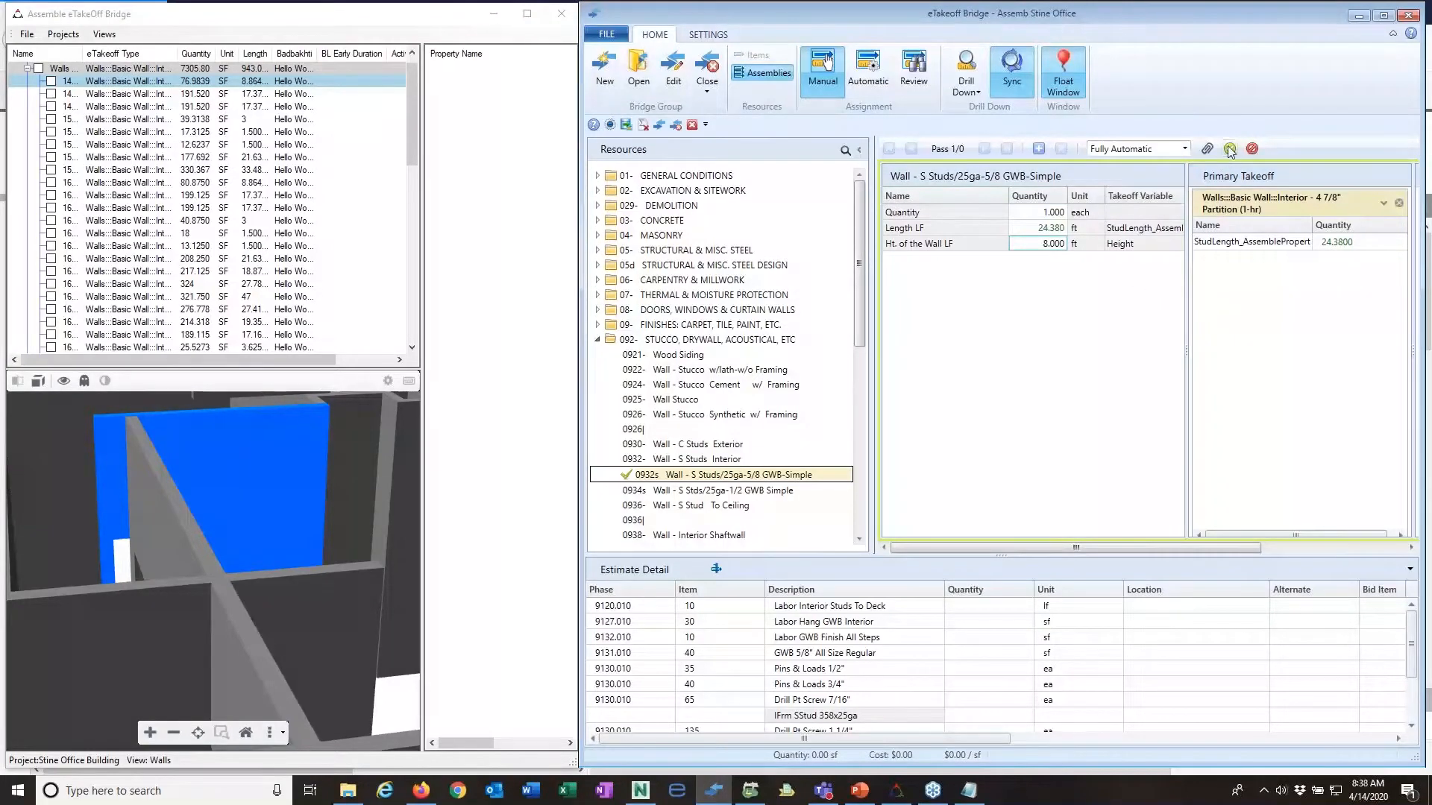
left_click(1038, 149)
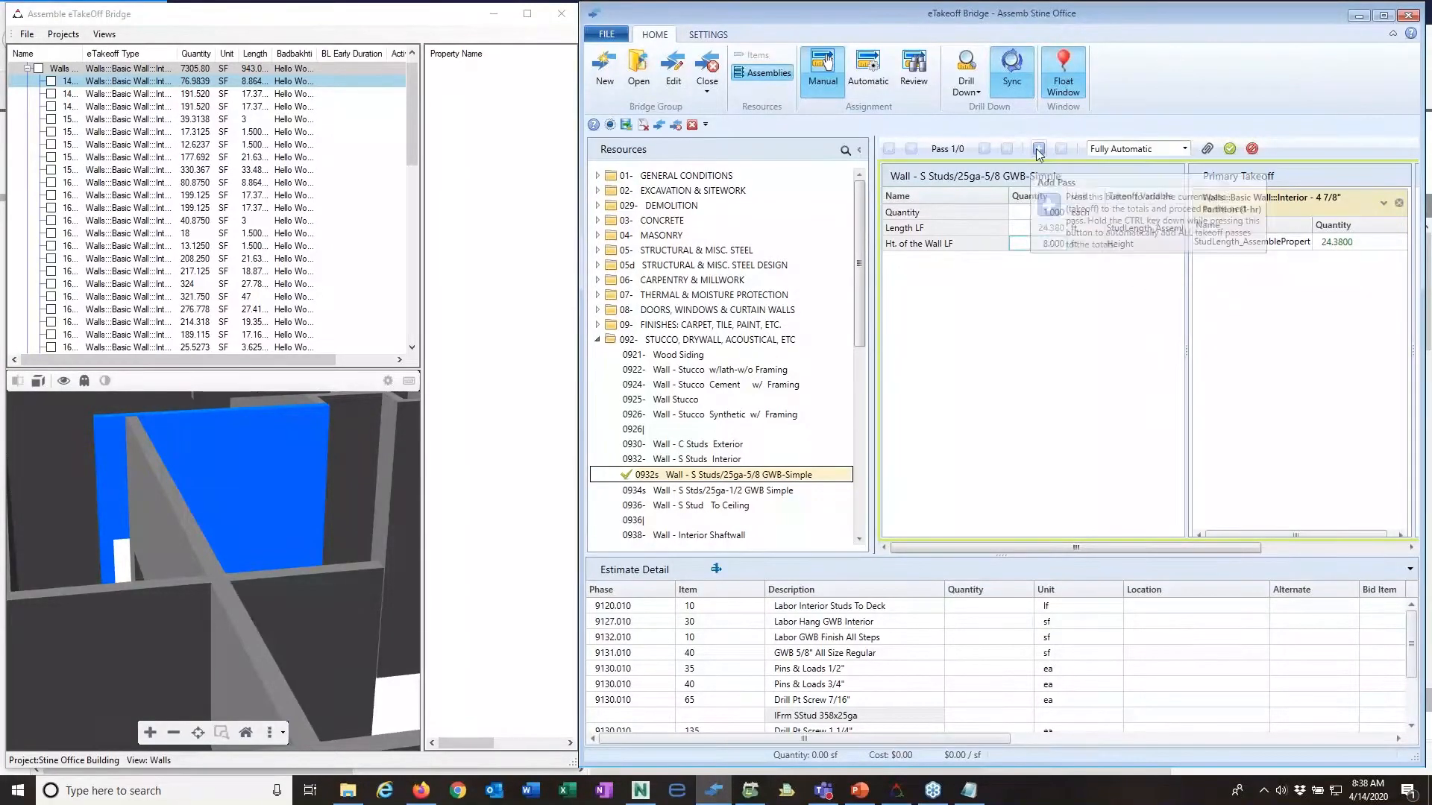
left_click(1229, 151)
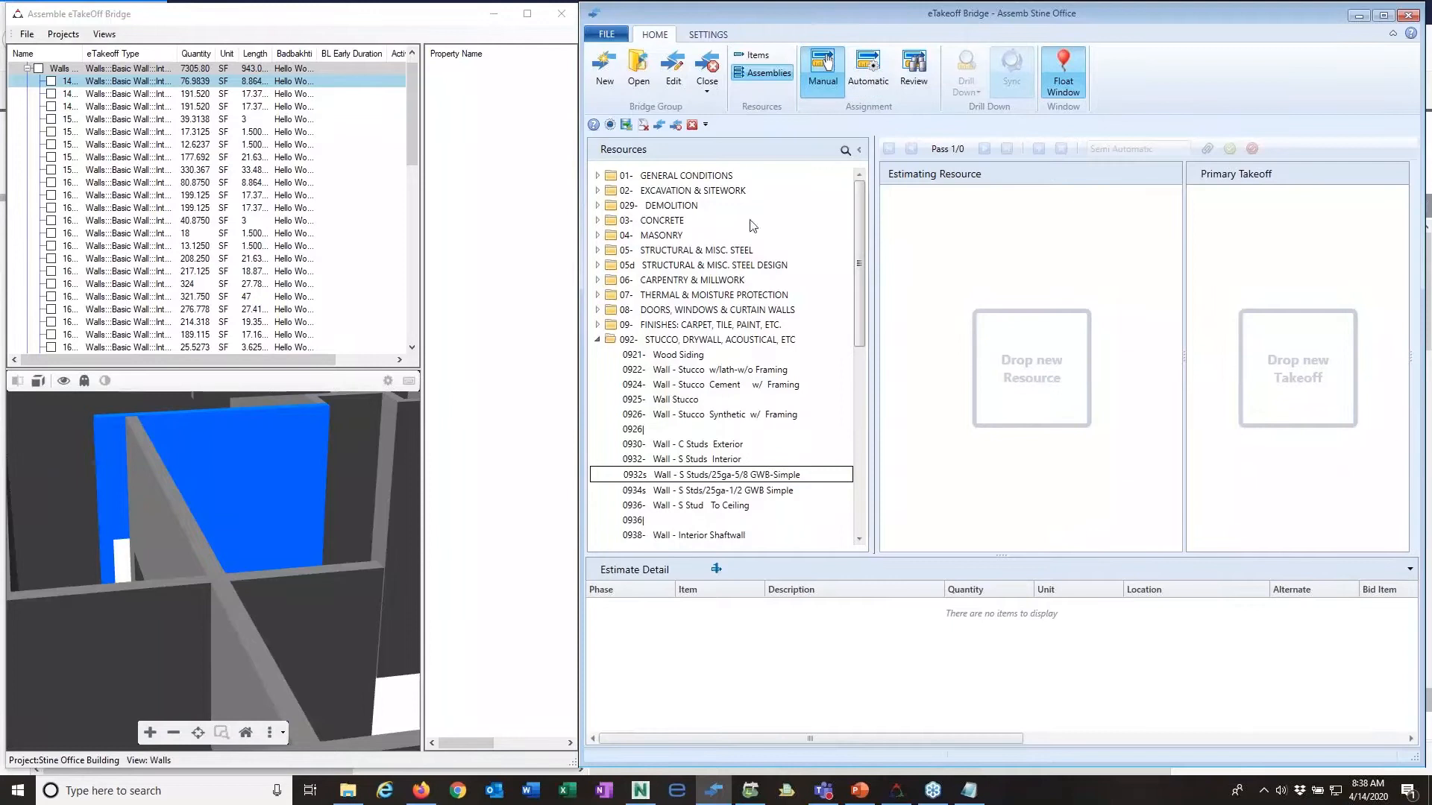
Step: Generate automatic assignments for all of the model's walls and add every matched assignment to the estimate
left_click(874, 73)
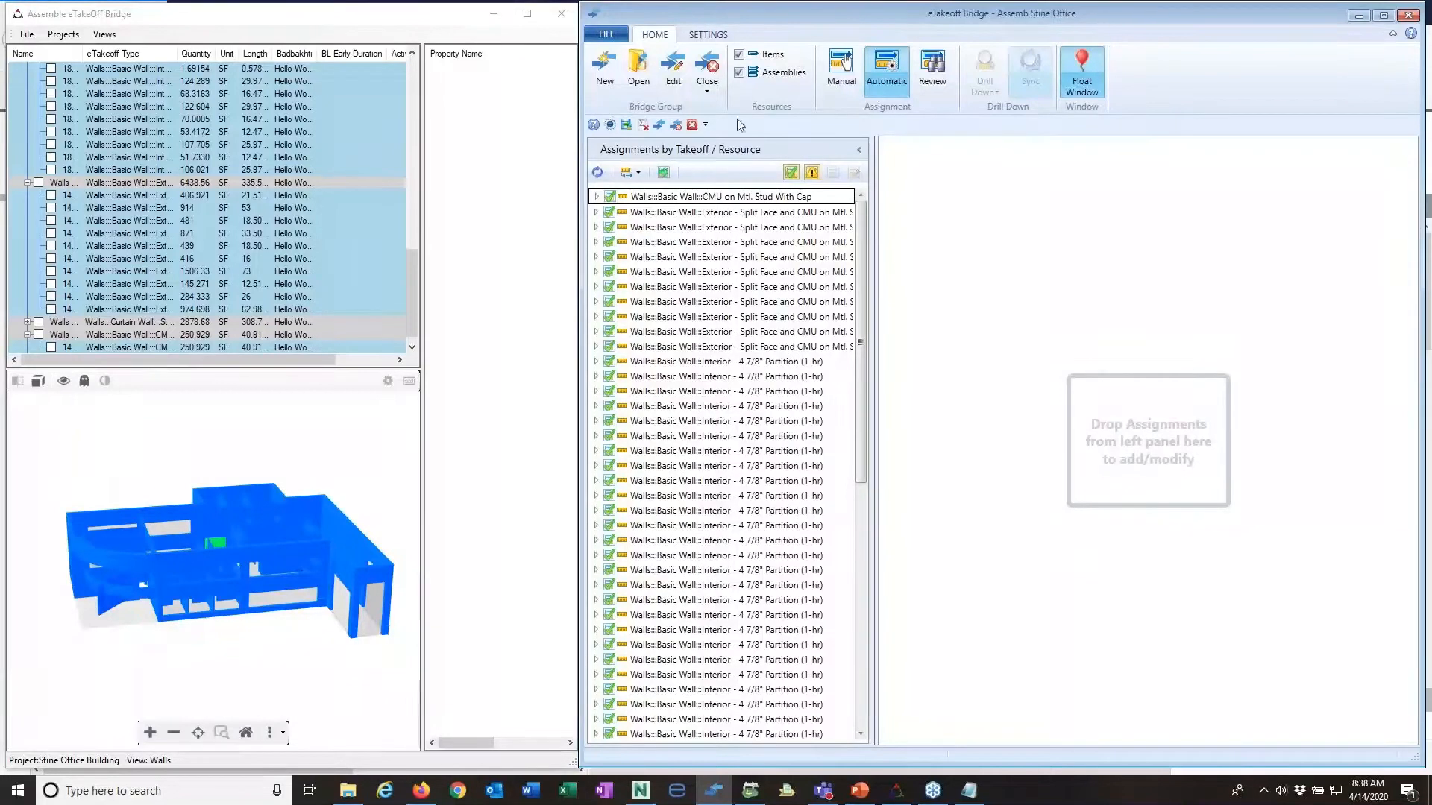
left_click(664, 173)
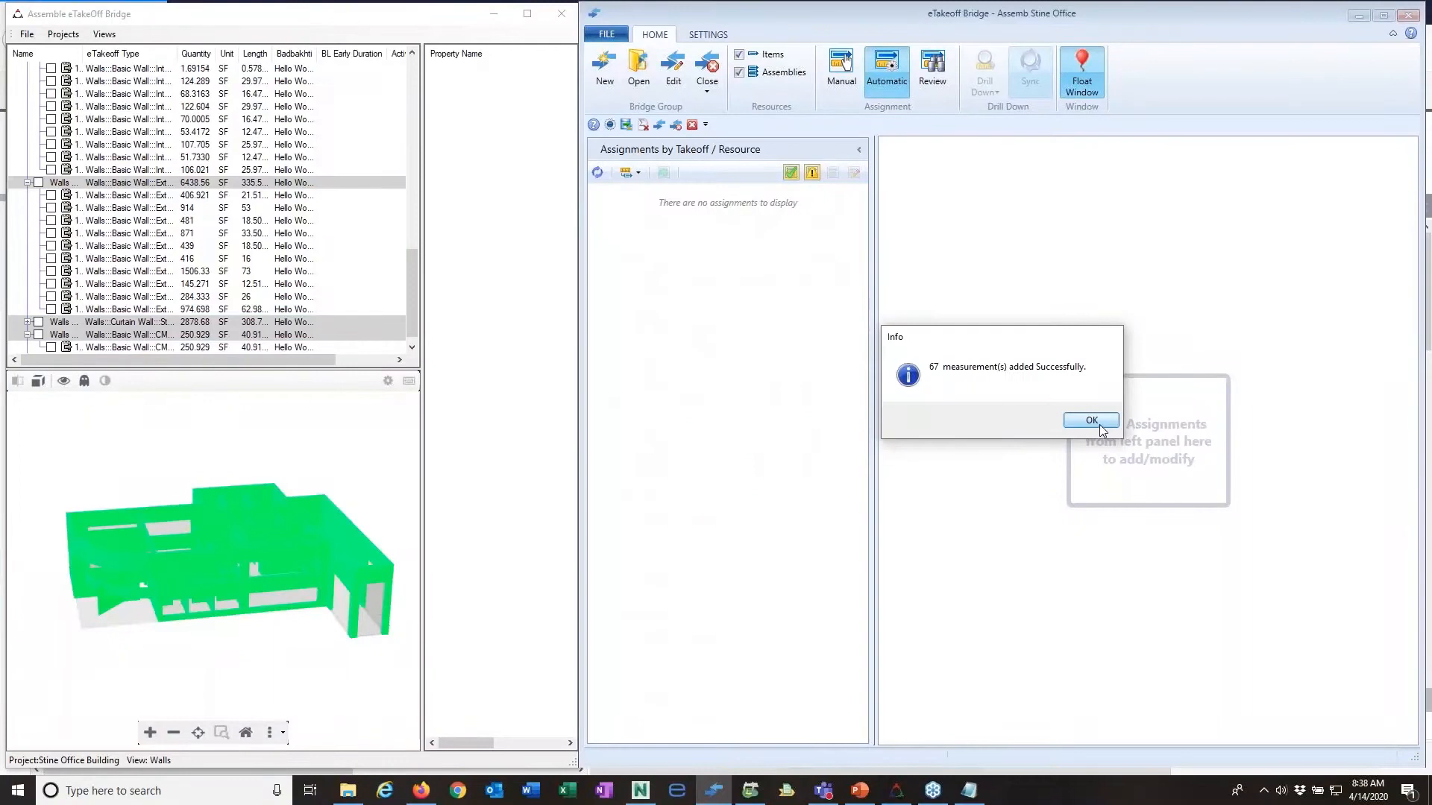
left_click(1091, 421)
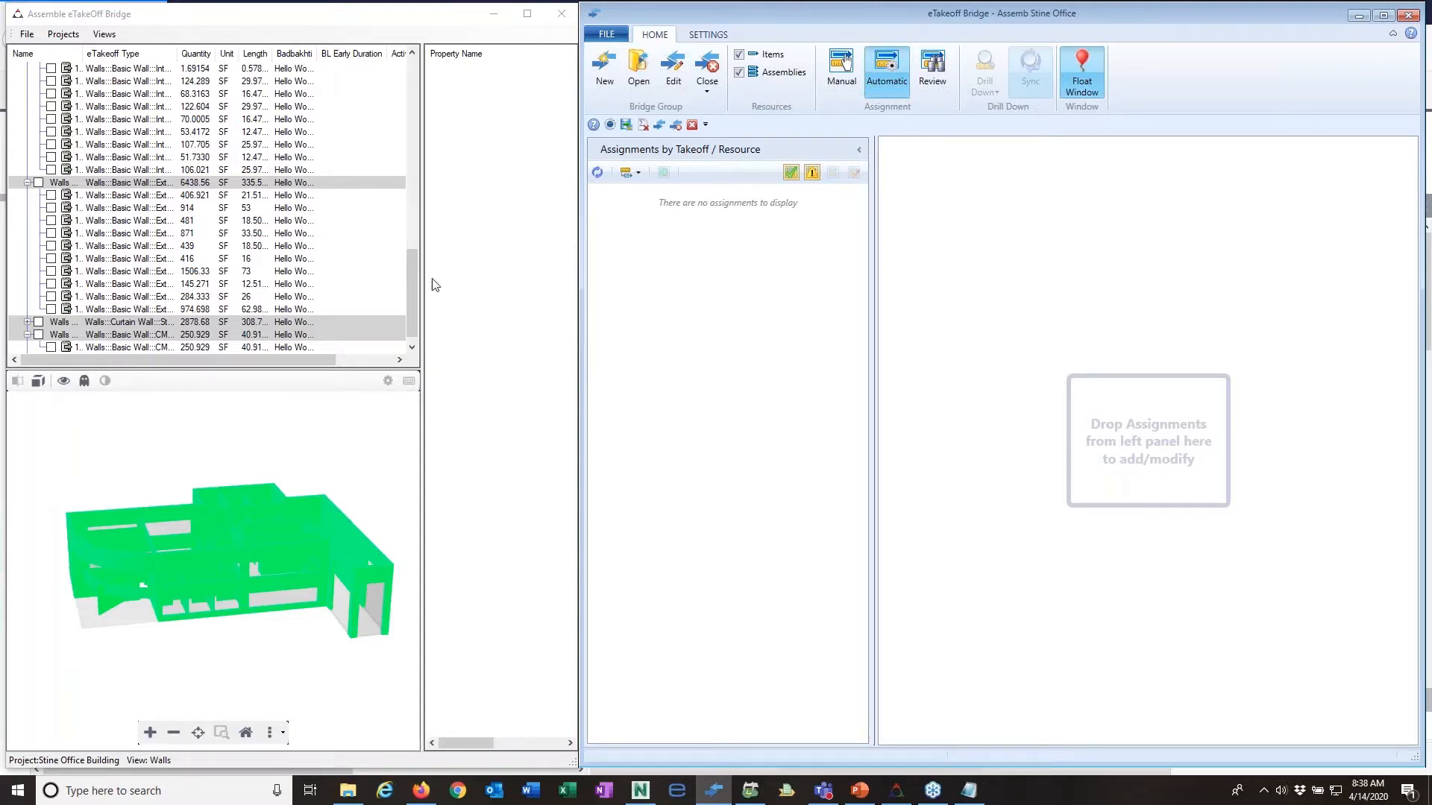
Step: Close the current bridge by going to the Assemb Stine Office estimate in Sage Estimating, and clear the bridge window away
left_click_drag(413, 284, 434, 80)
left_click(706, 94)
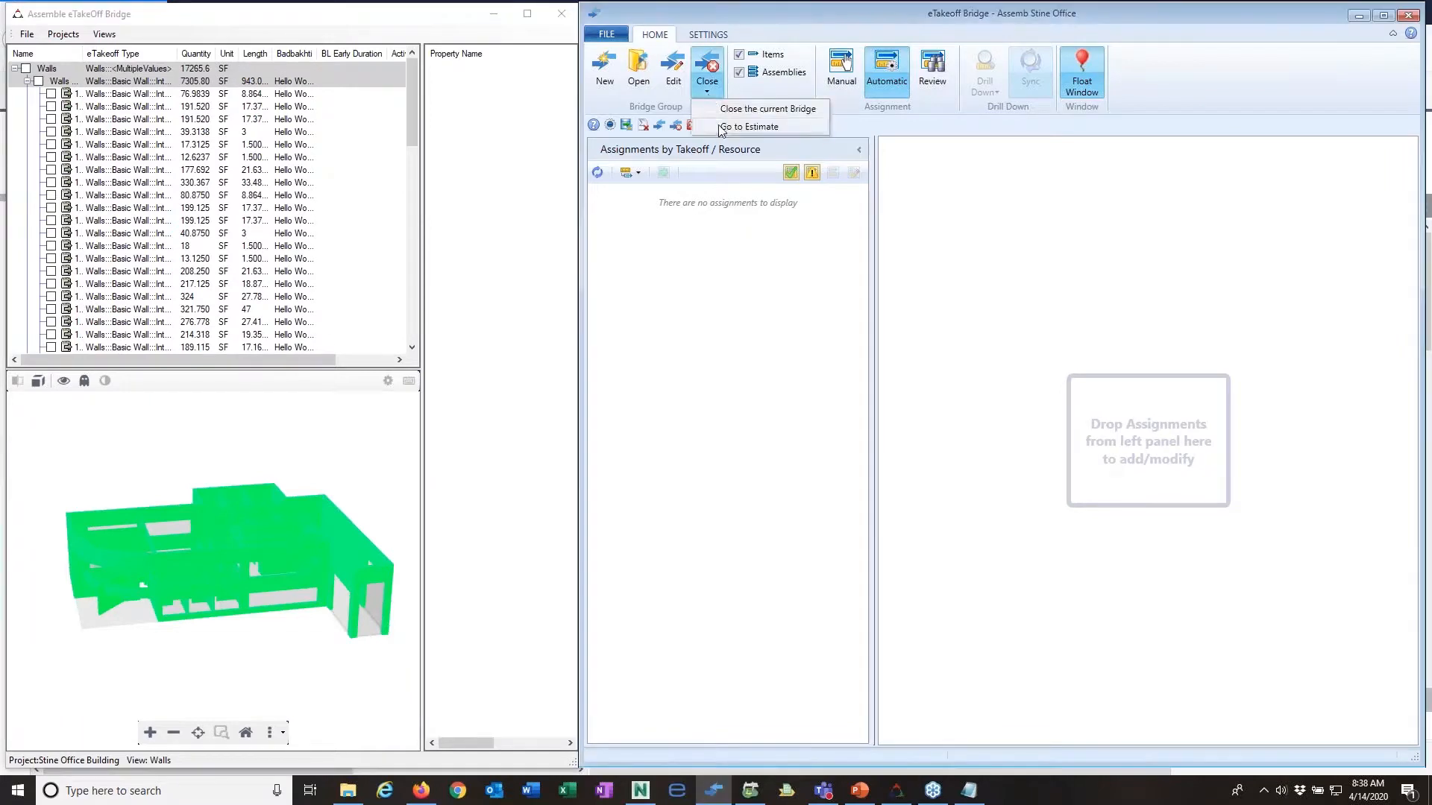
left_click(718, 125)
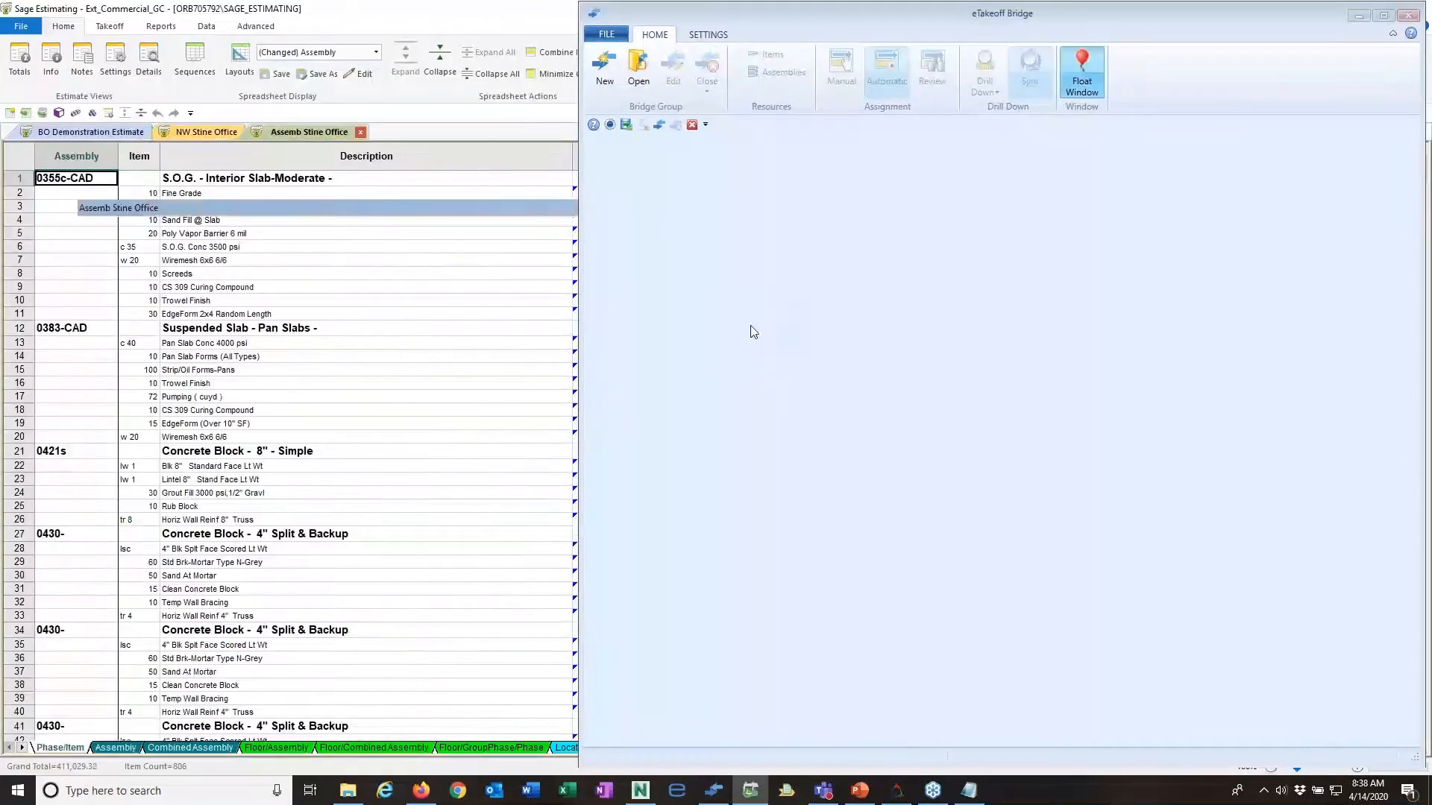
left_click(1358, 15)
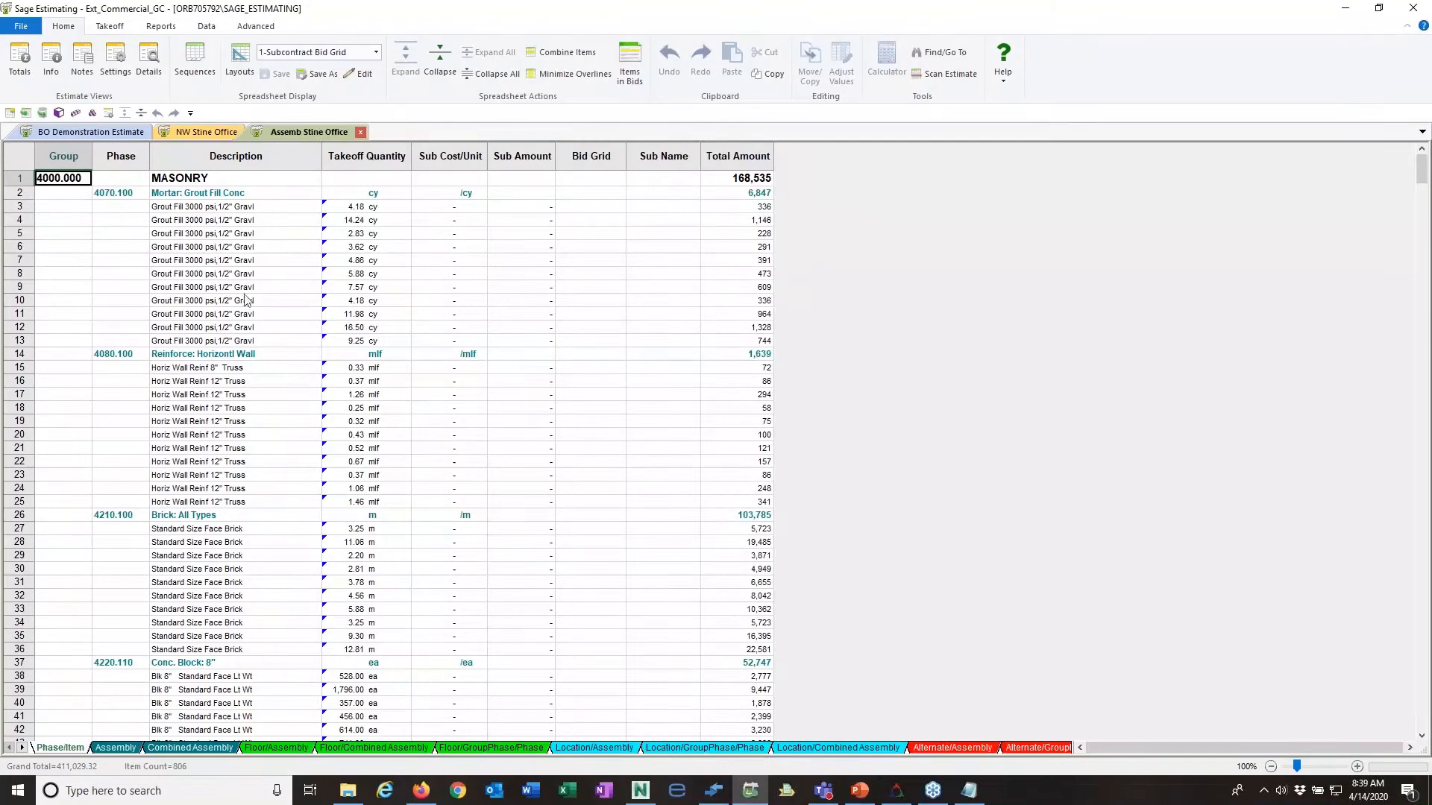
Step: Review the estimate by assembly and drill down to eTakeoff Bridge from the Blk 8" Standard Face item under 0421s Concrete Block - 8" - Simple
left_click(125, 746)
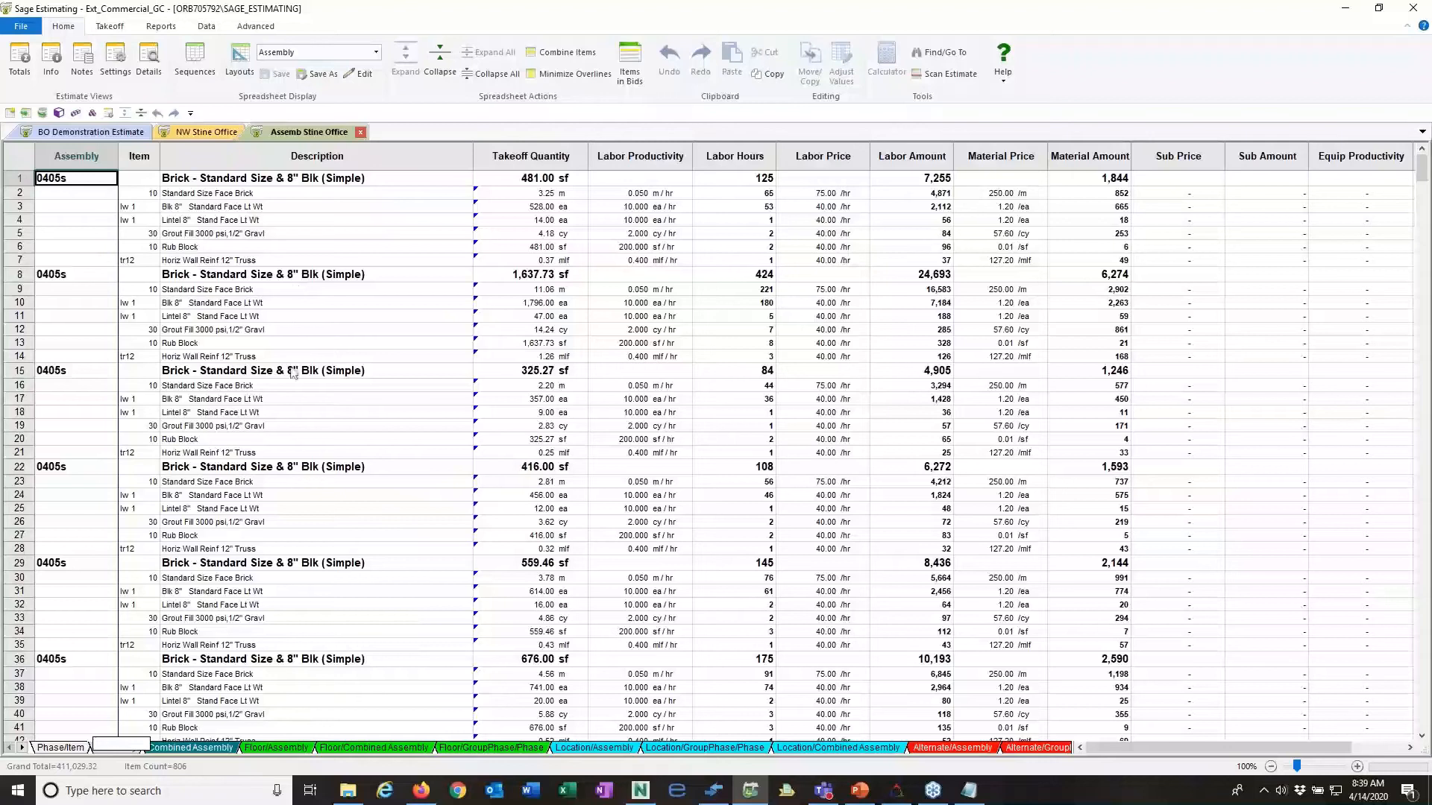
scroll(292, 377, "down", 8)
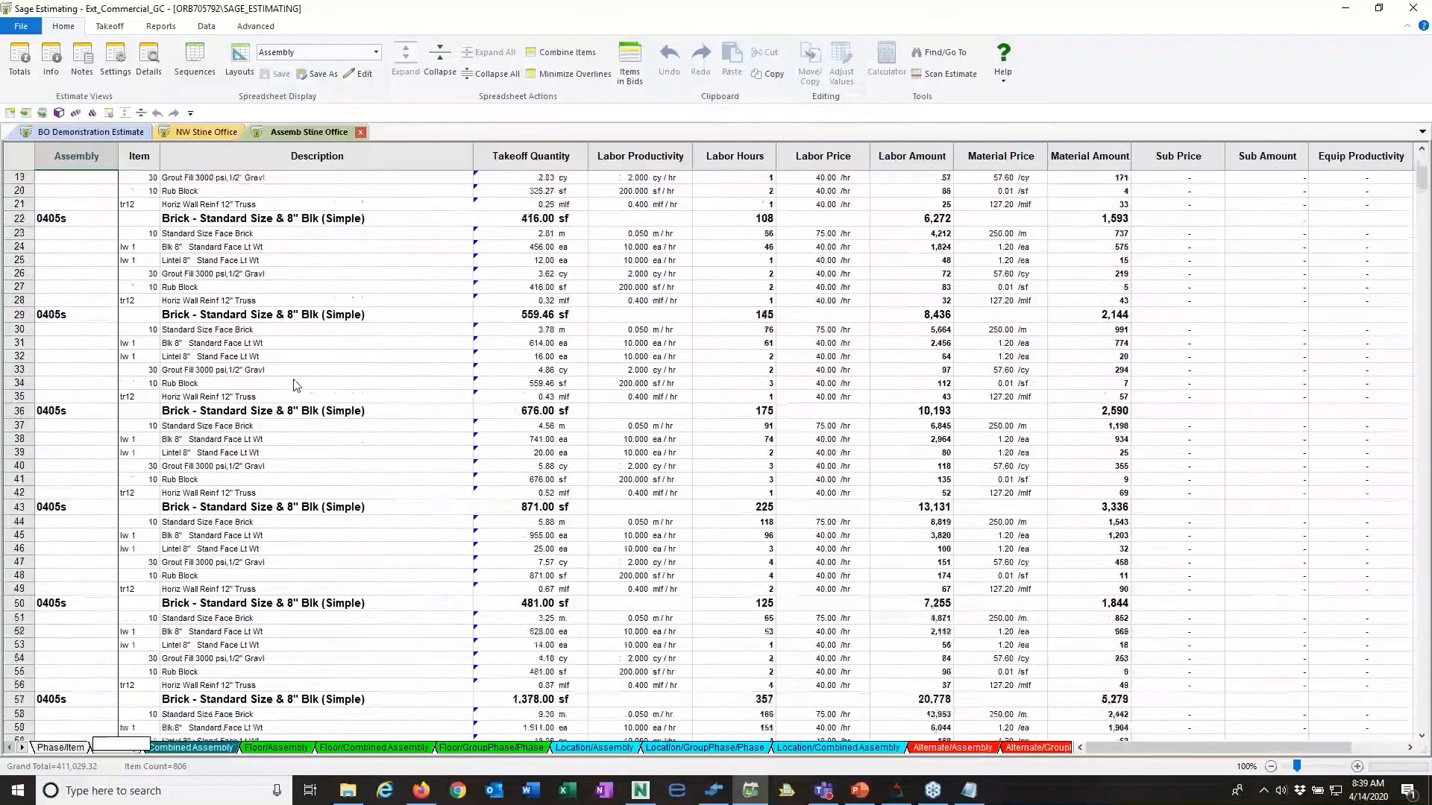
scroll(296, 385, "down", 7)
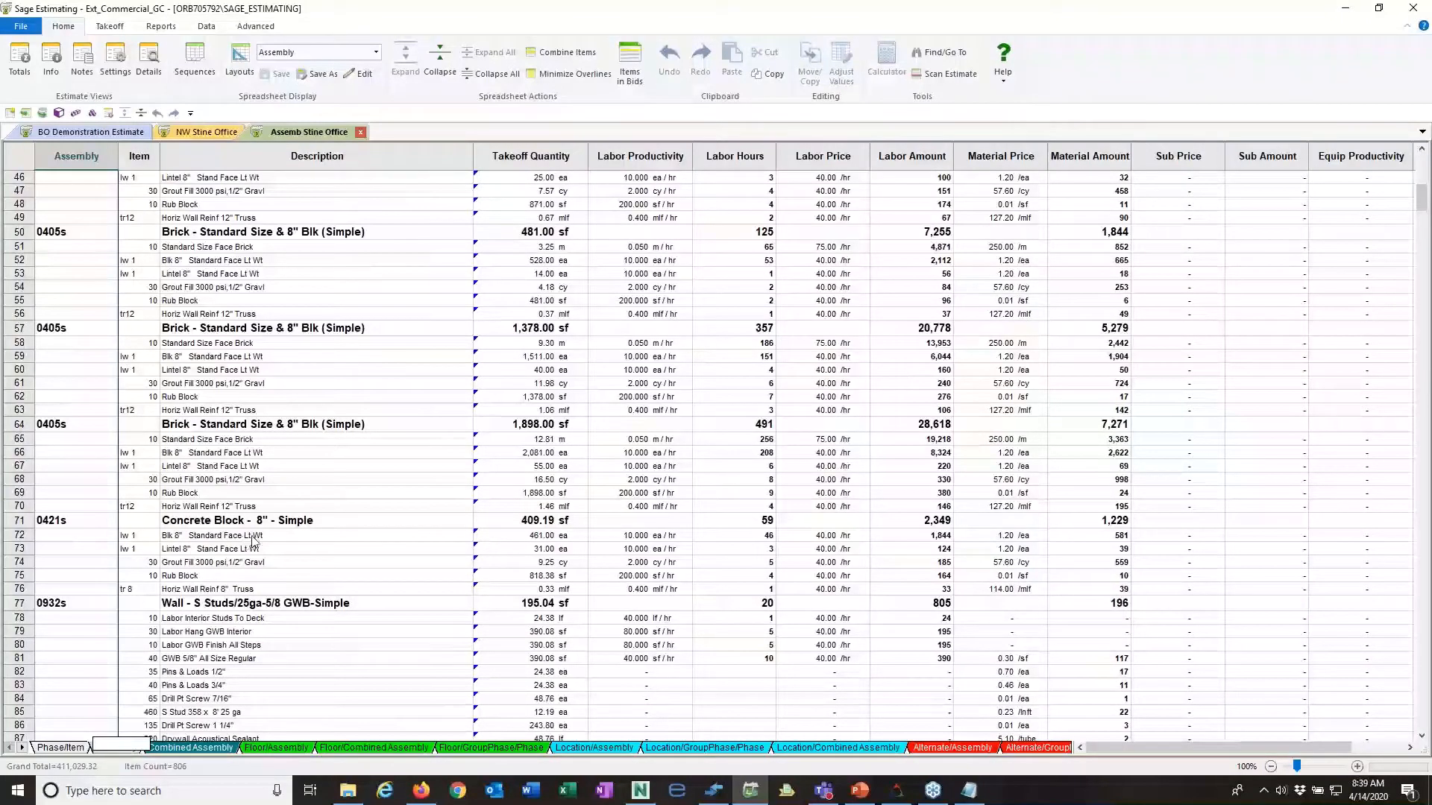
left_click(520, 537)
right_click(520, 537)
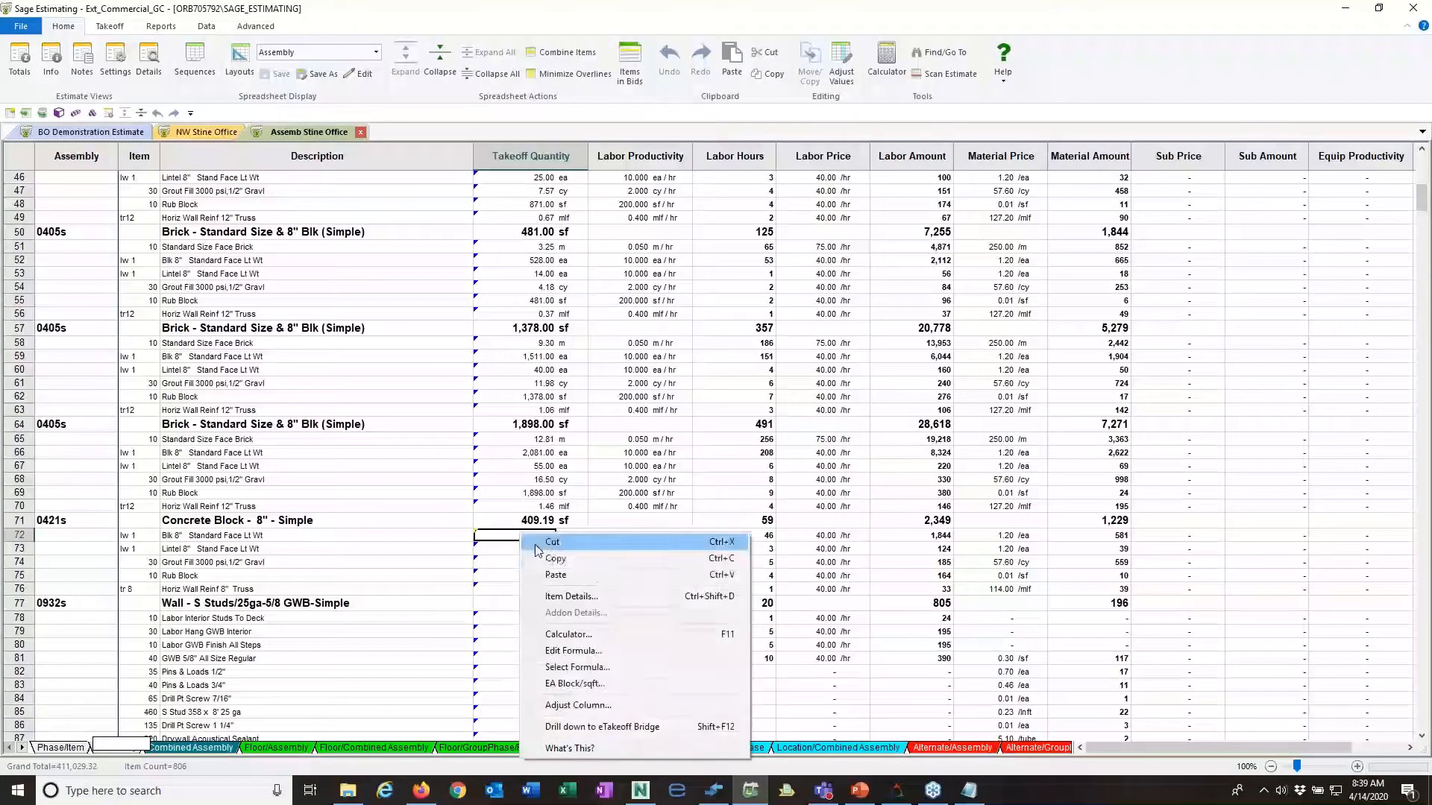
left_click(572, 727)
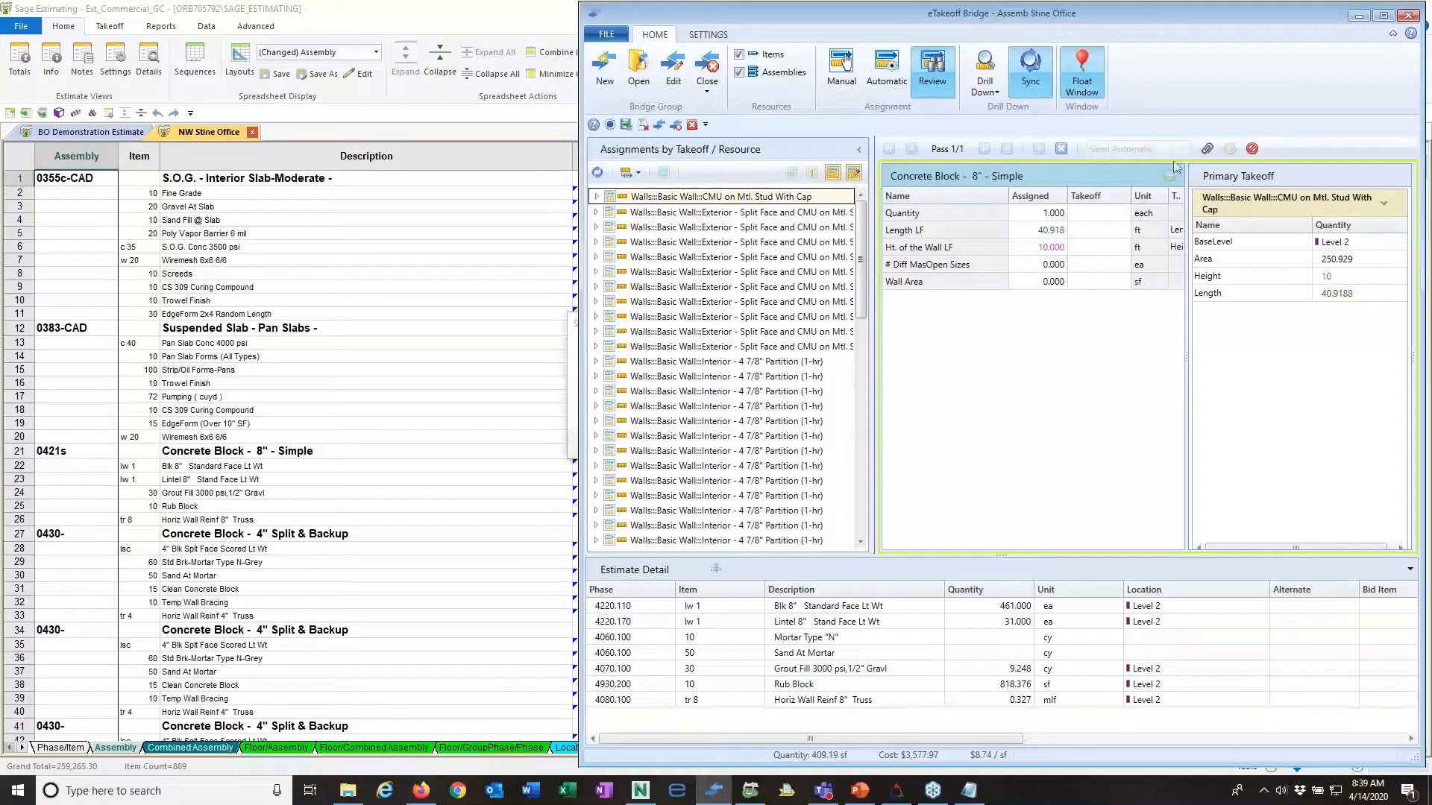
Step: Show the Assemble model window and eTakeoff Bridge side by side to examine the drilled-down CMU wall and its assignment
left_click(1360, 16)
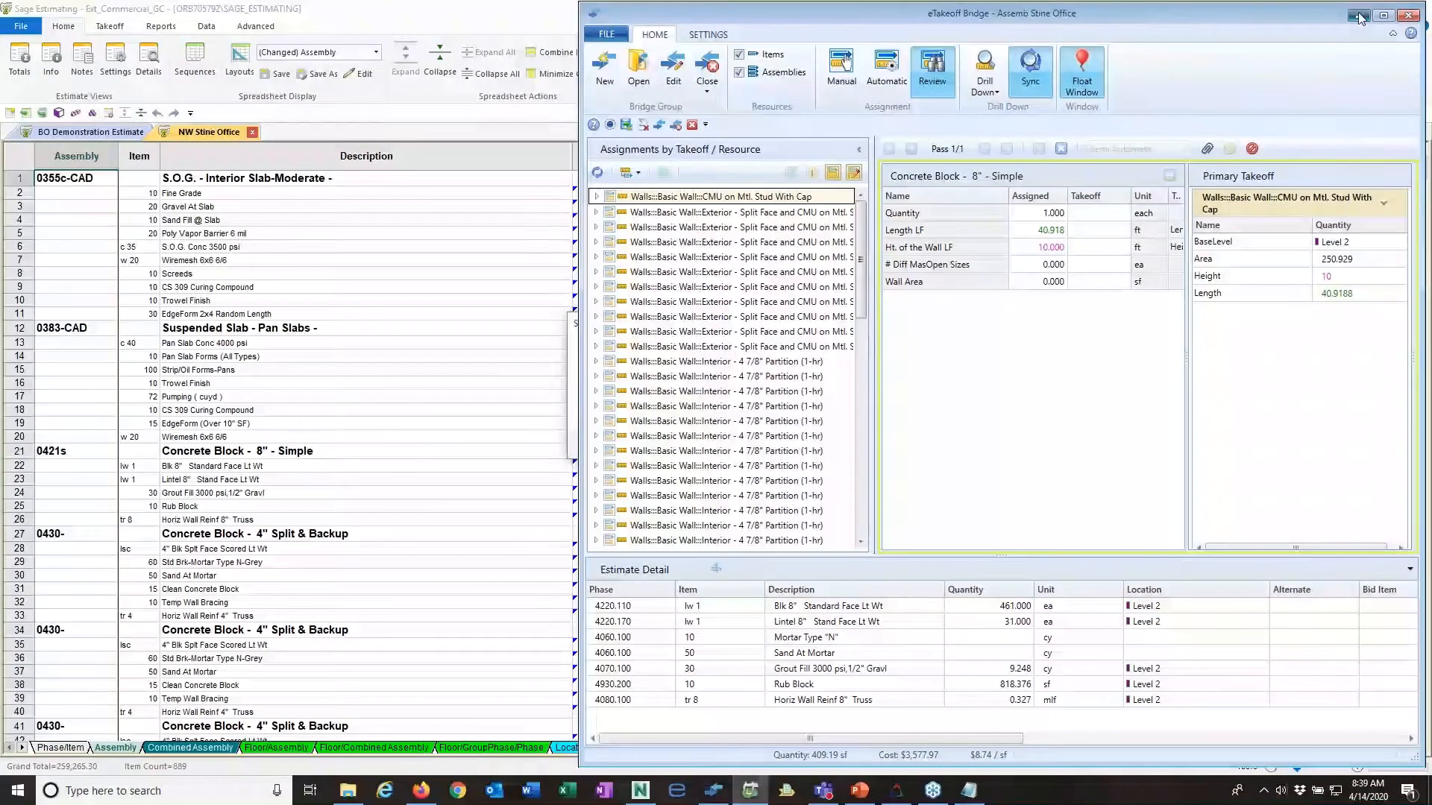
left_click(824, 443)
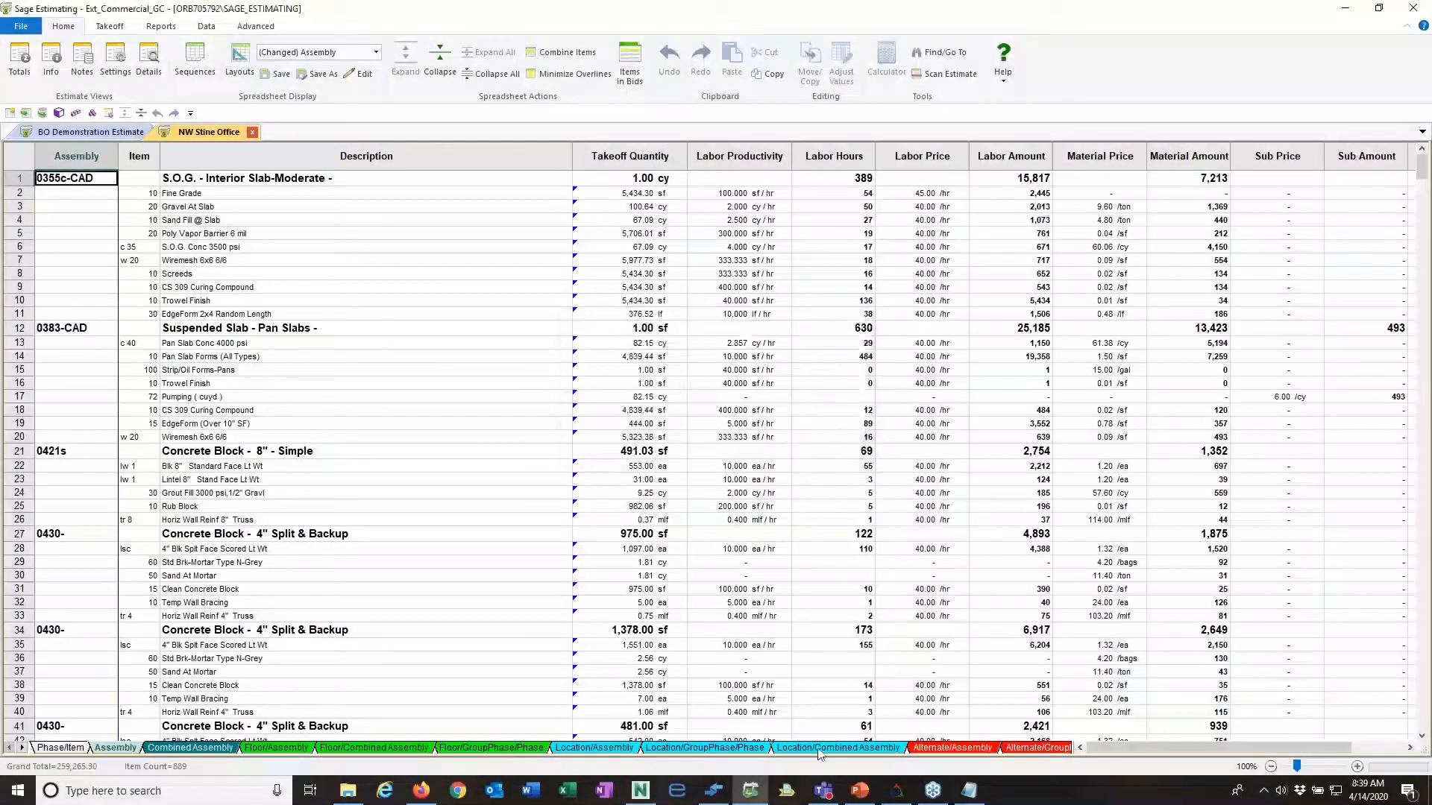
left_click(896, 791)
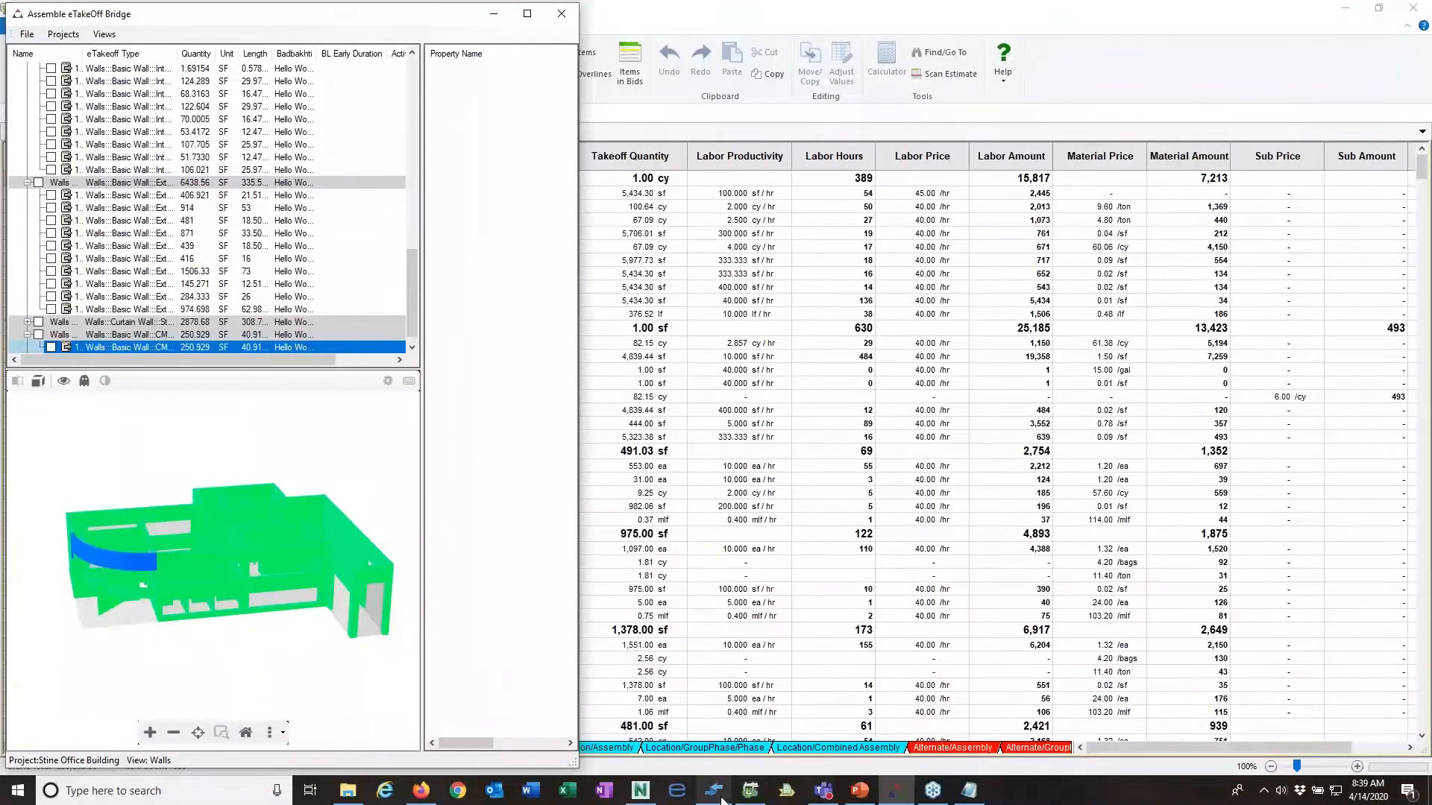
left_click(718, 794)
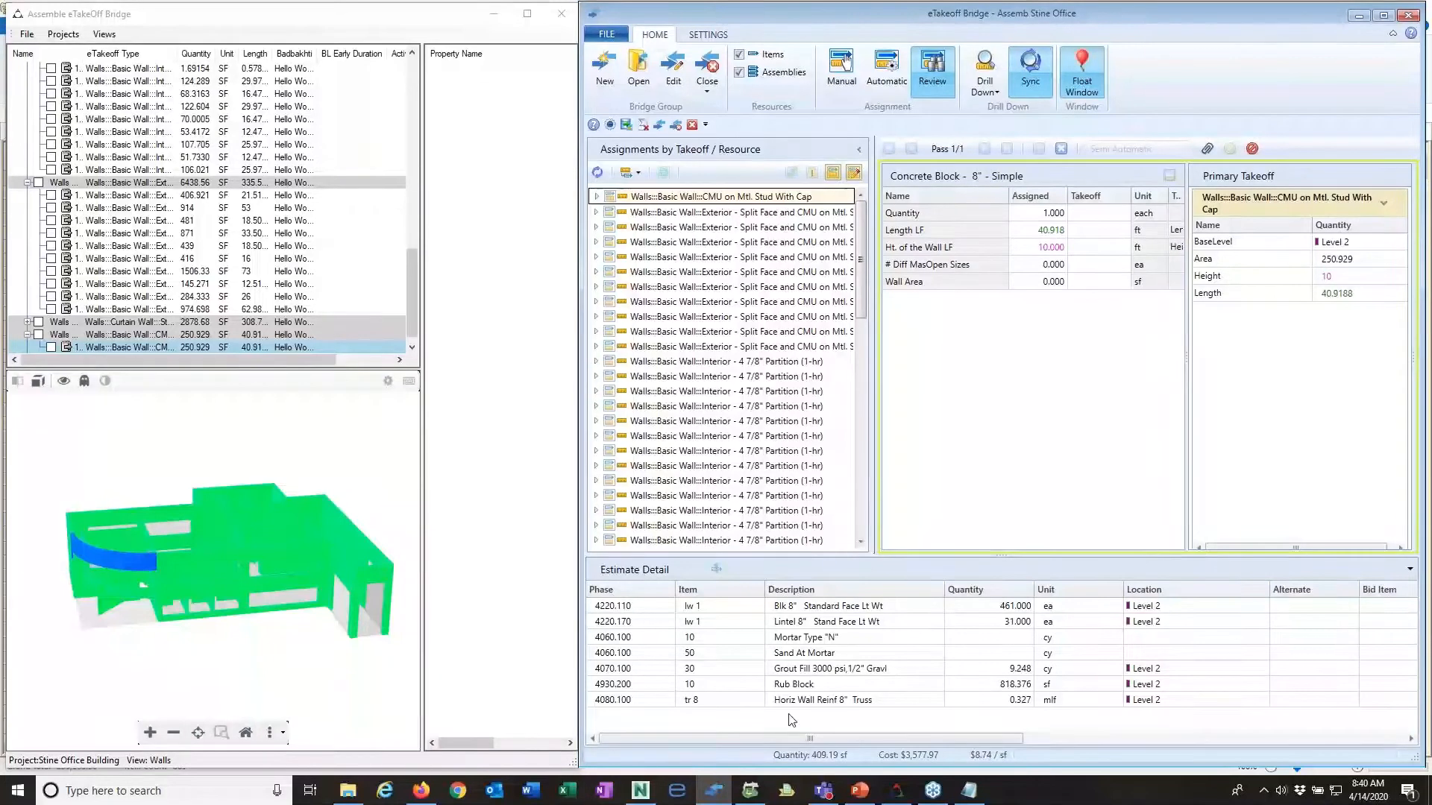
Step: Switch to the BIM Webinar PowerPoint presentation, start the slide show from the Demonstration slide and advance to Revisions in Assemble
mouse_move(861, 796)
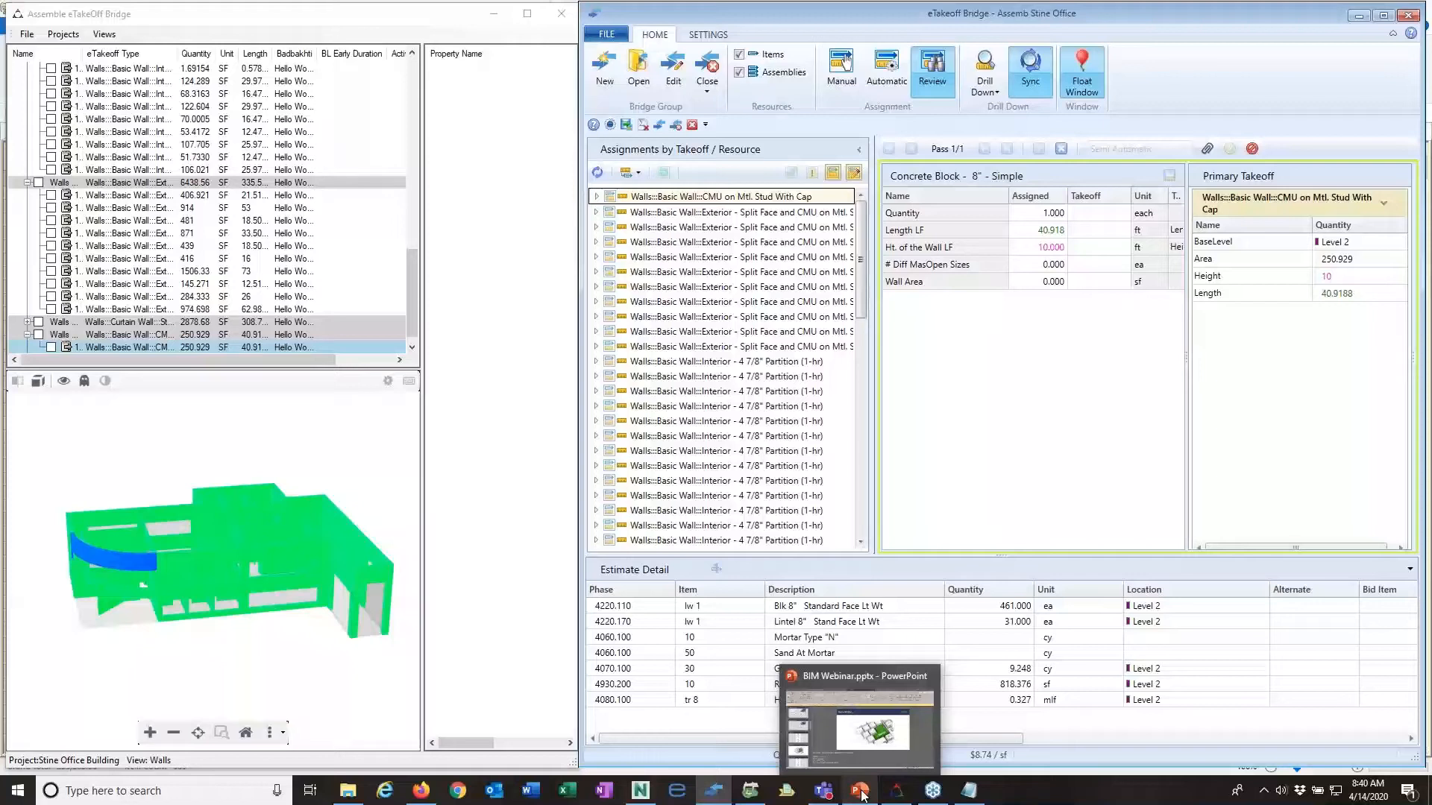
left_click(859, 727)
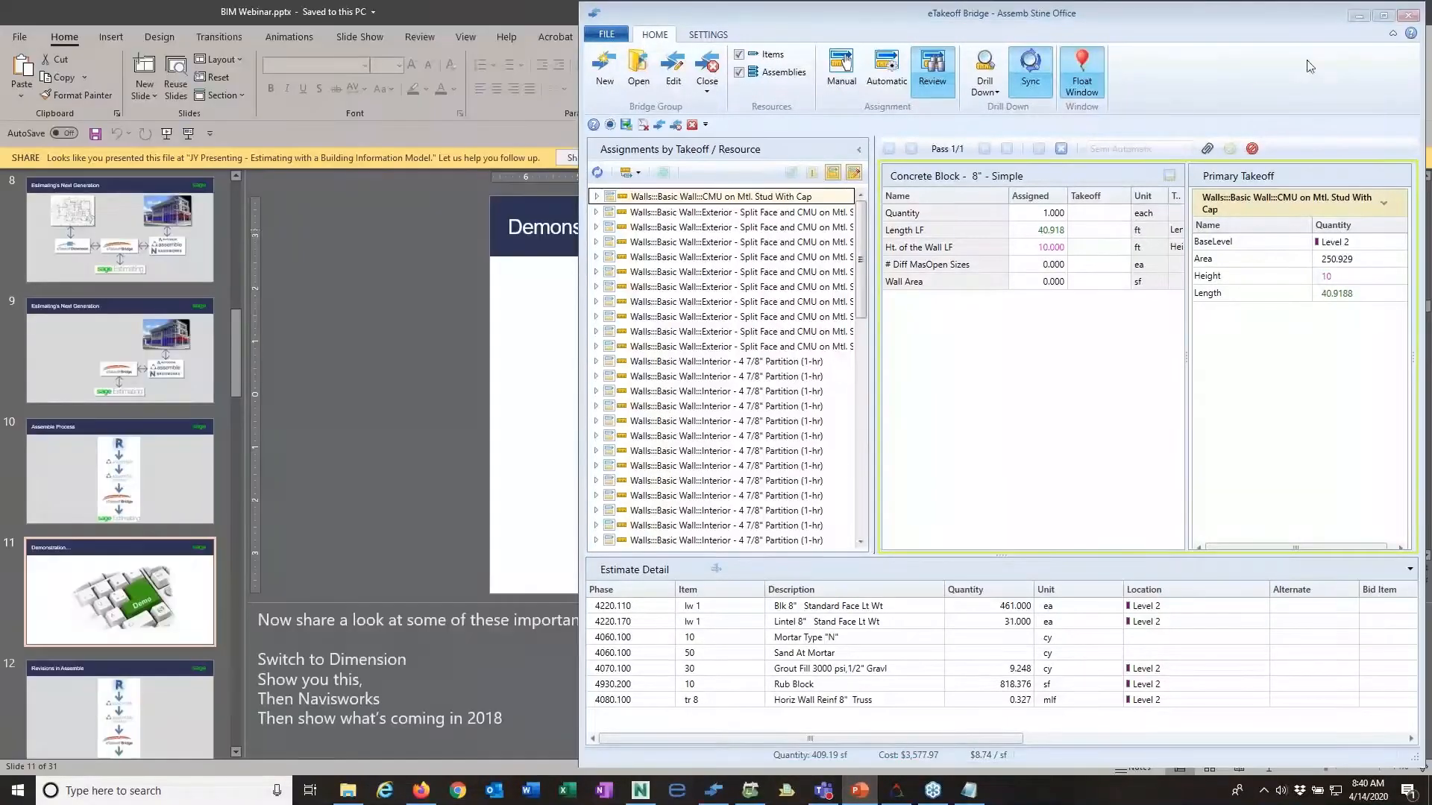
left_click(1367, 12)
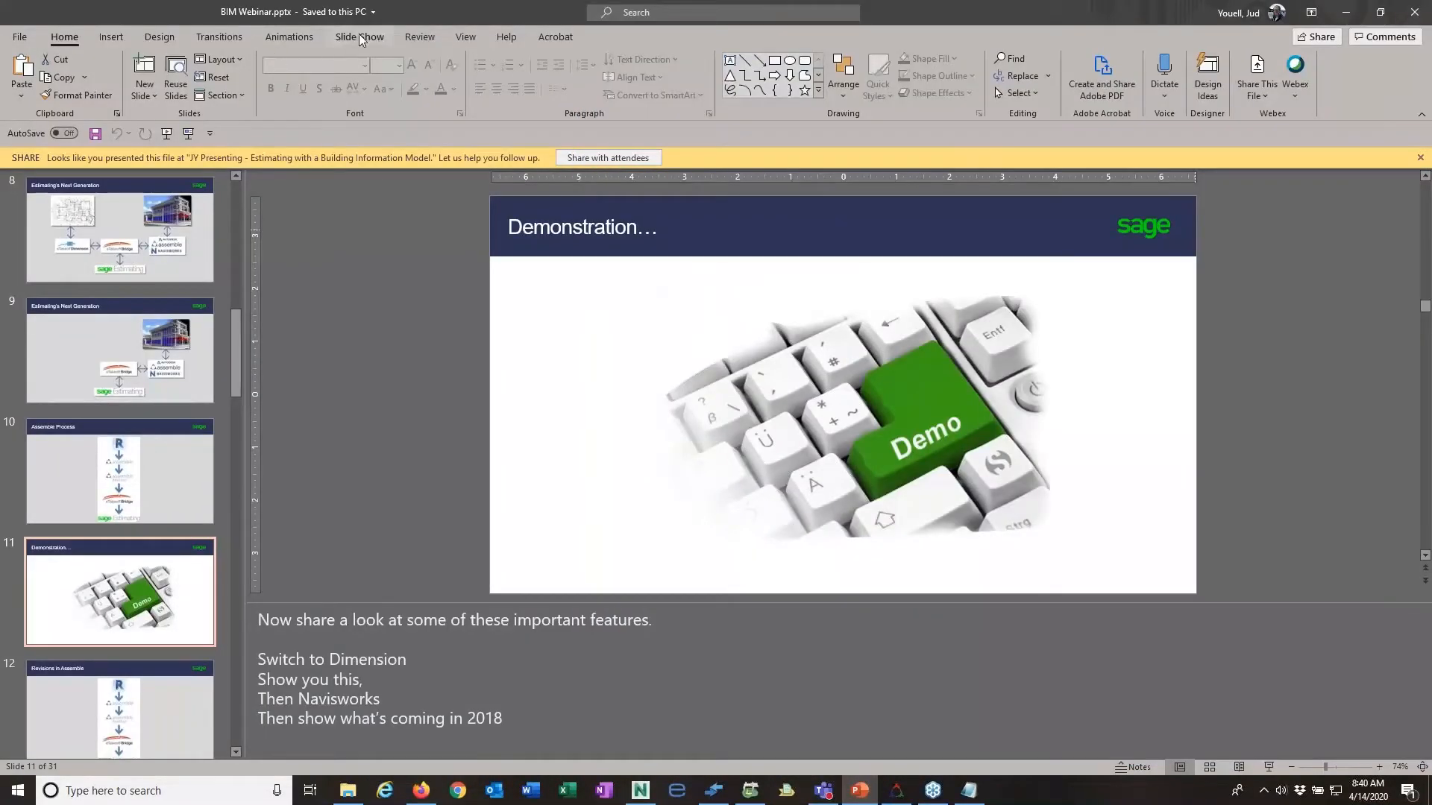
left_click(359, 37)
left_click(73, 86)
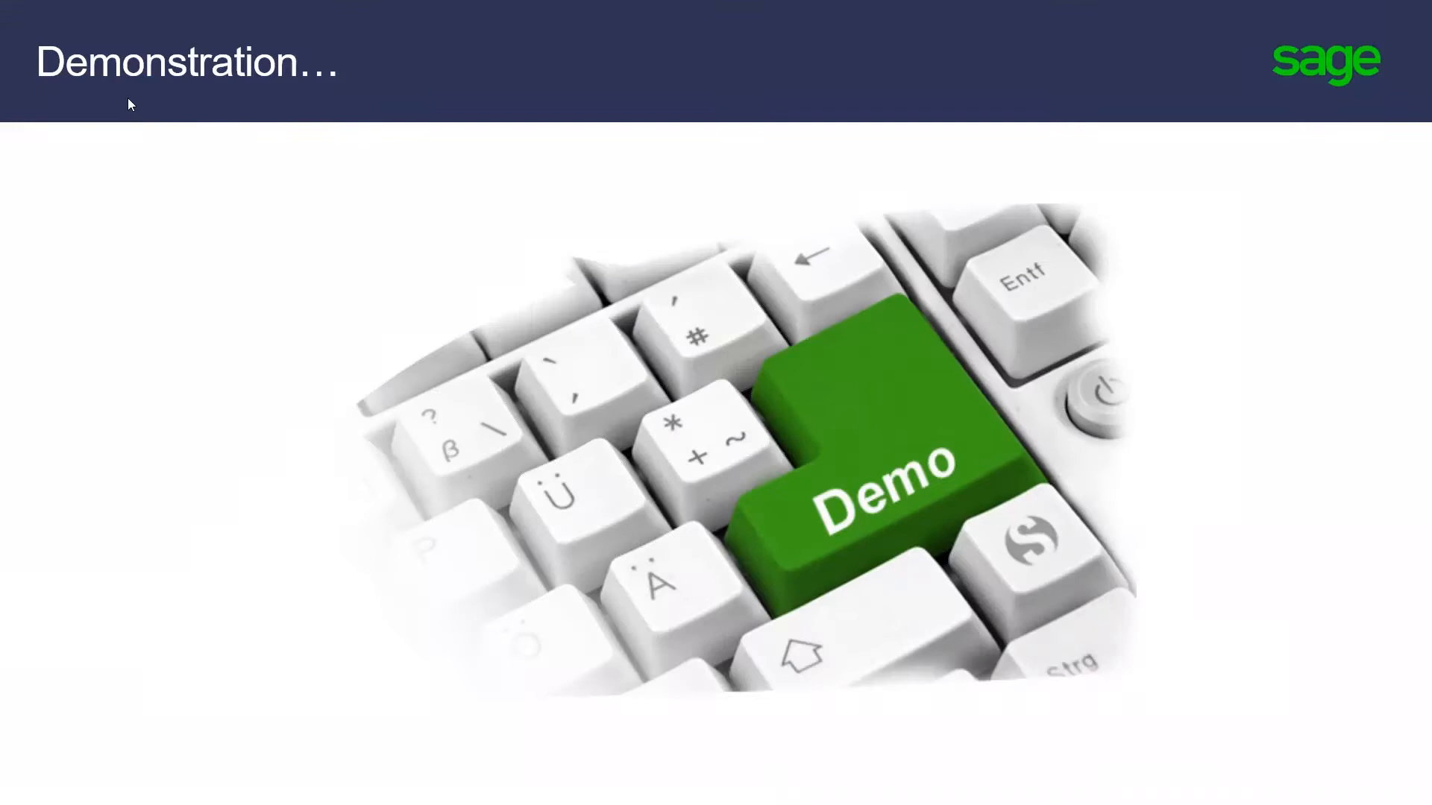
key("Right")
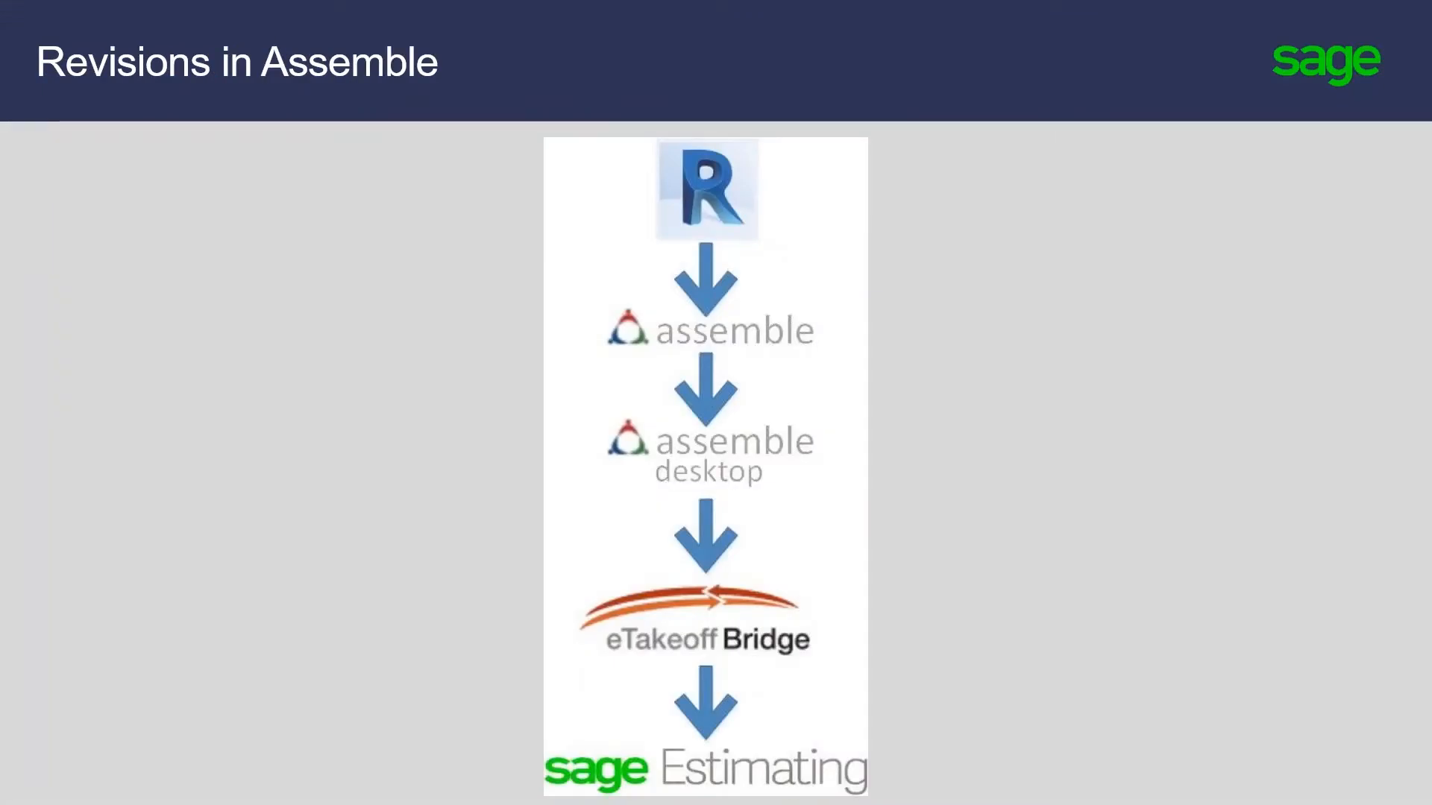